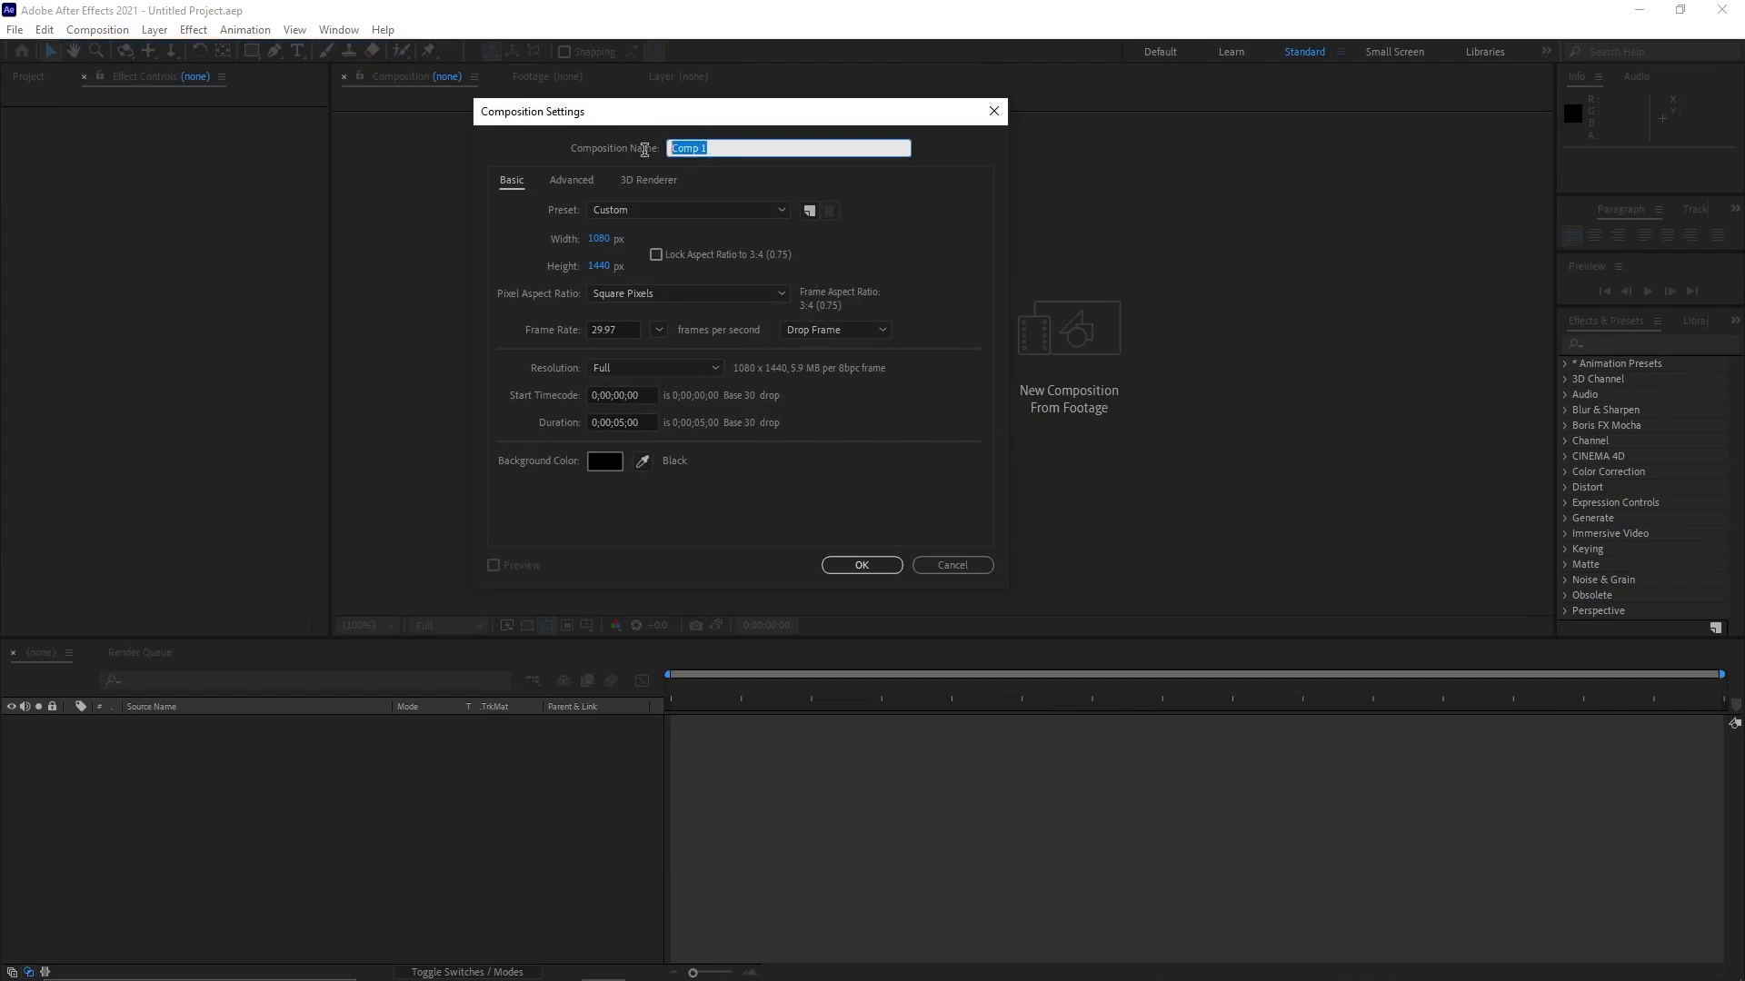
- Name the new composition Stretch Text
{"action": "key", "text": "Caps_Lock"}
{"action": "type", "text": "S"}
{"action": "key", "text": "Caps_Lock"}
{"action": "type", "text": "tre"}
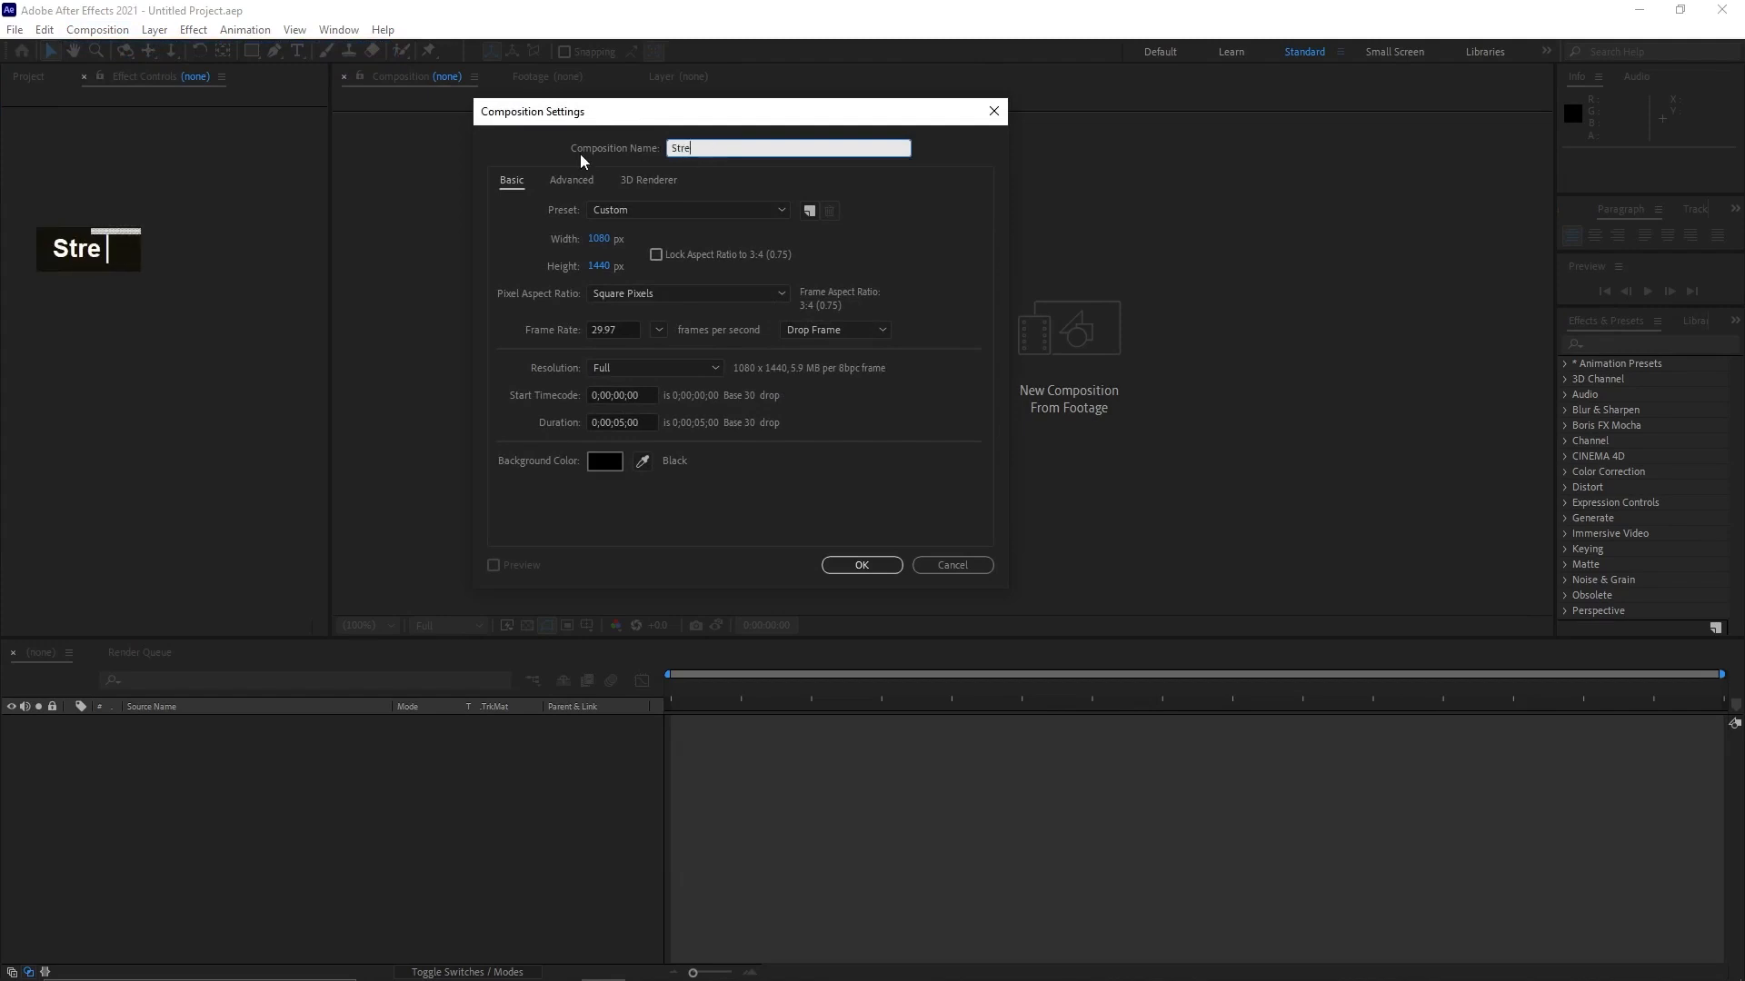
{"action": "type", "text": "tch"}
{"action": "key", "text": "Caps_Lock"}
{"action": "type", "text": "T"}
{"action": "key", "text": "Caps_Lock"}
{"action": "type", "text": "ext"}
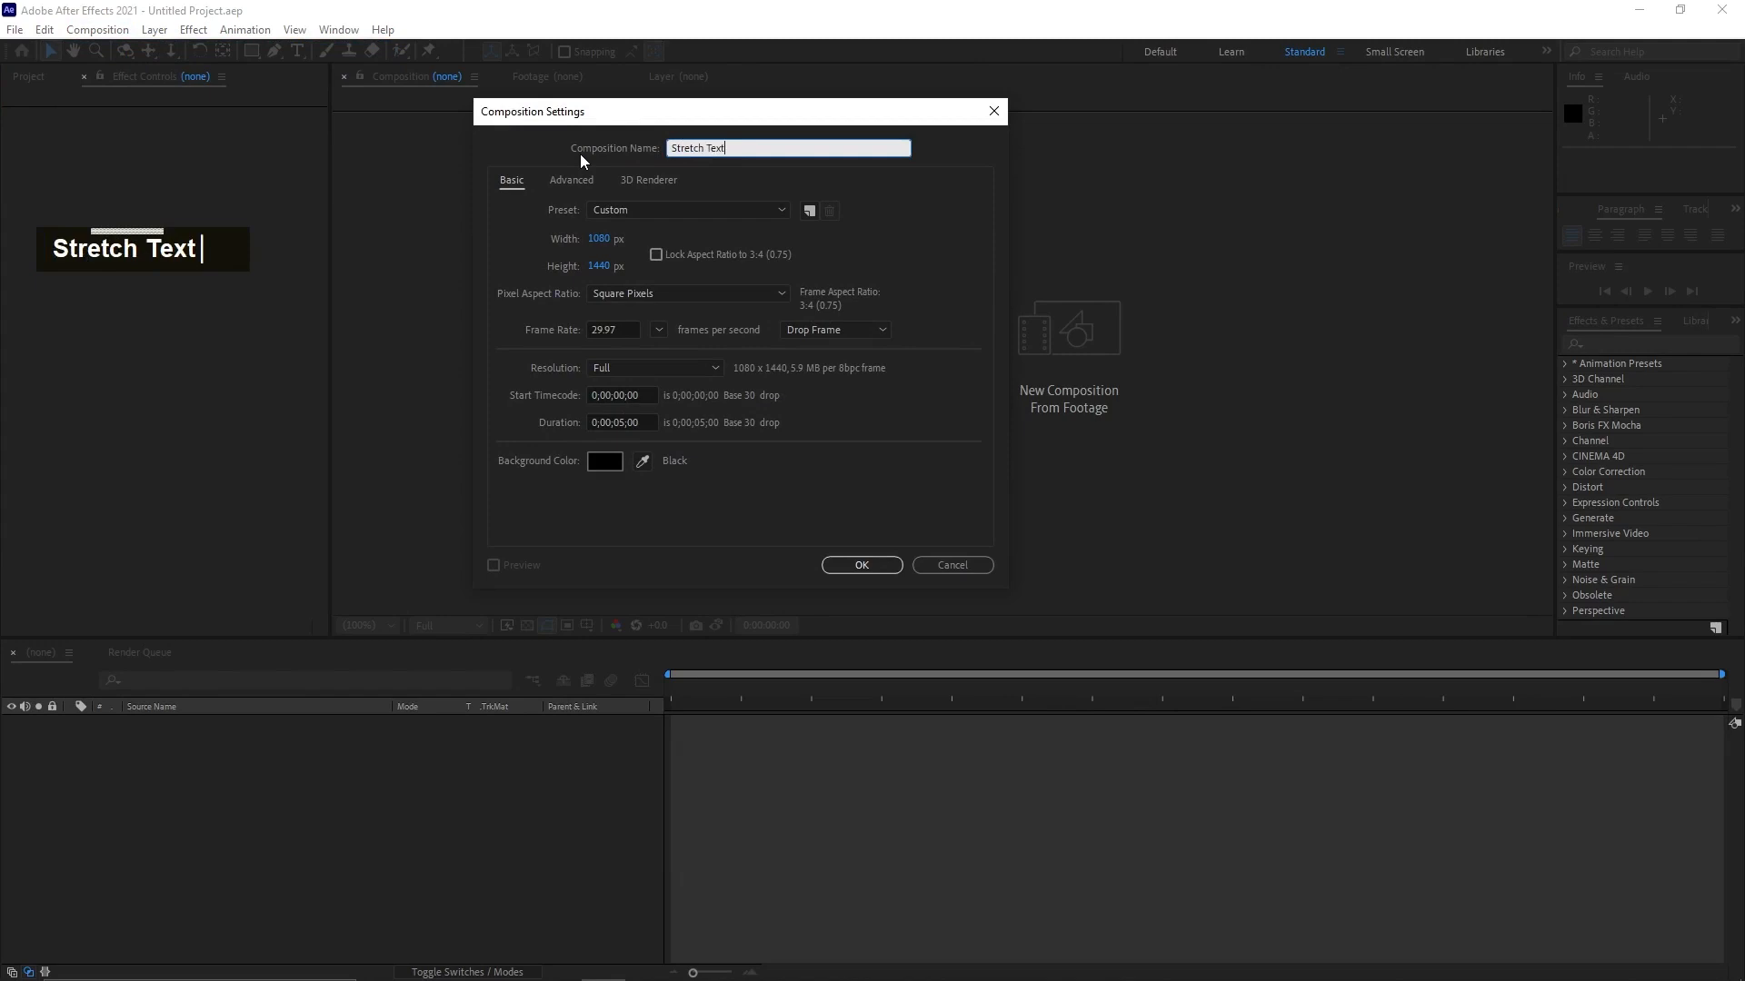
- Create the composition at 1080 x 1440 px with a 5-second duration
{"action": "left_click", "coordinate": [601, 238]}
{"action": "double_click", "coordinate": [605, 266]}
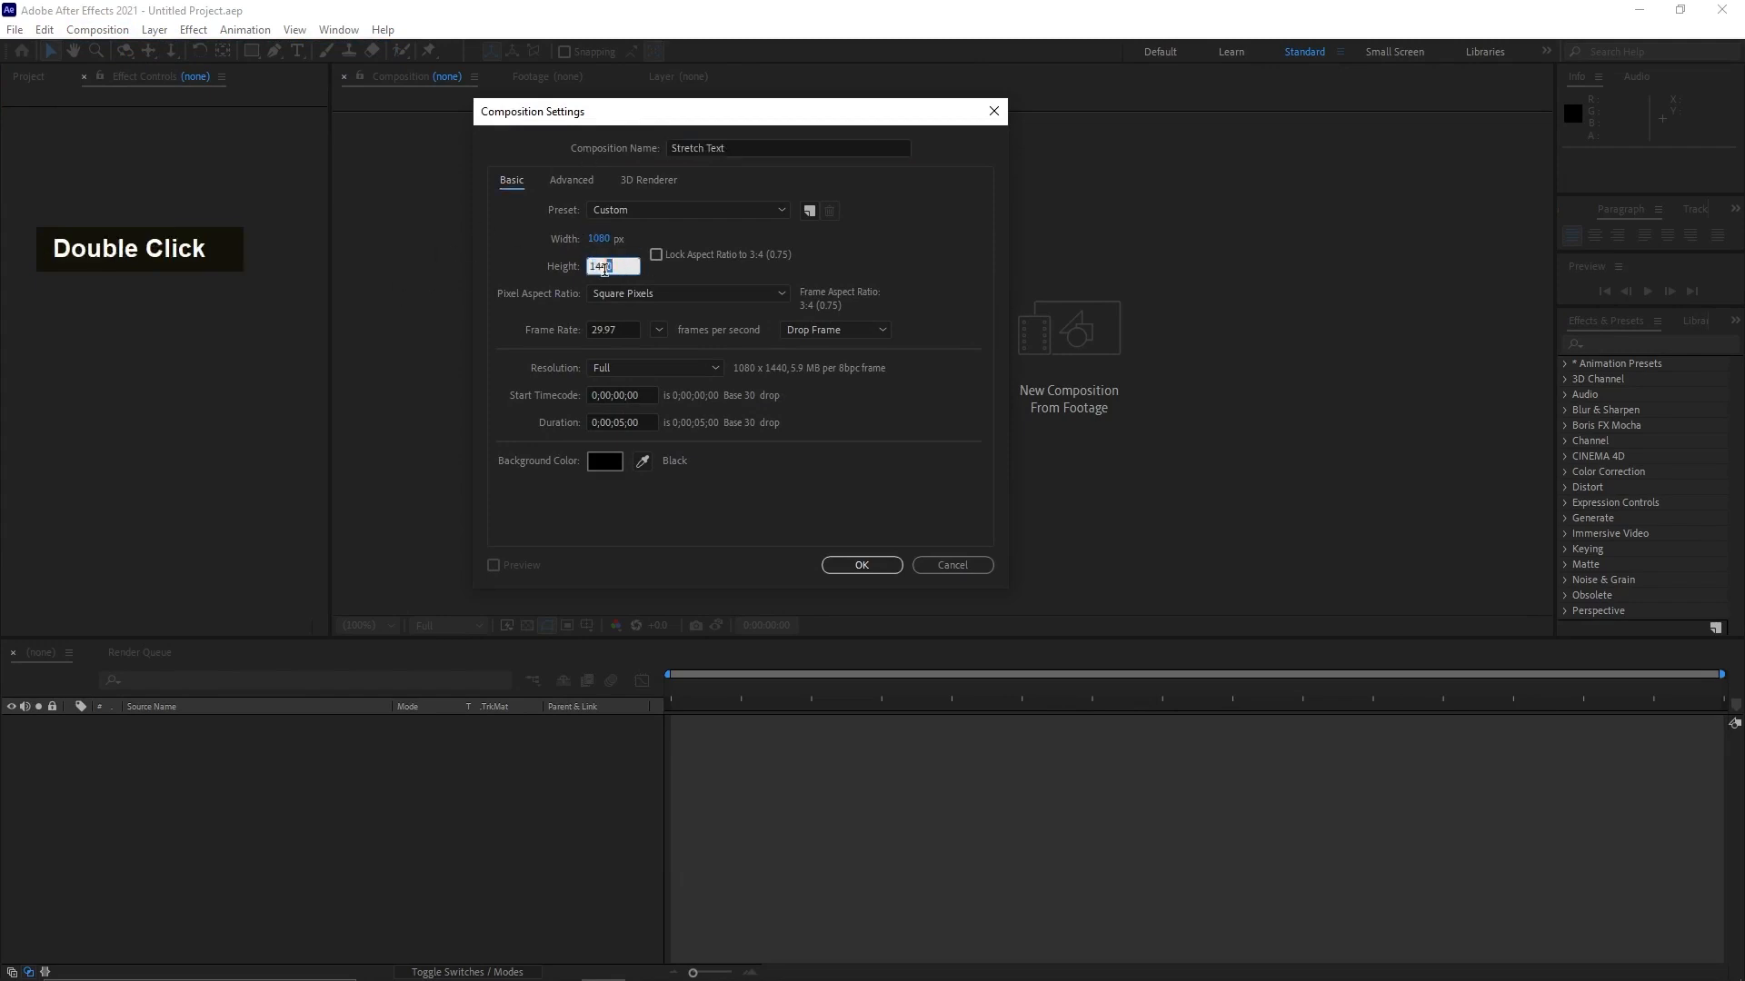
{"action": "key", "text": "Tab"}
{"action": "left_click", "coordinate": [619, 422]}
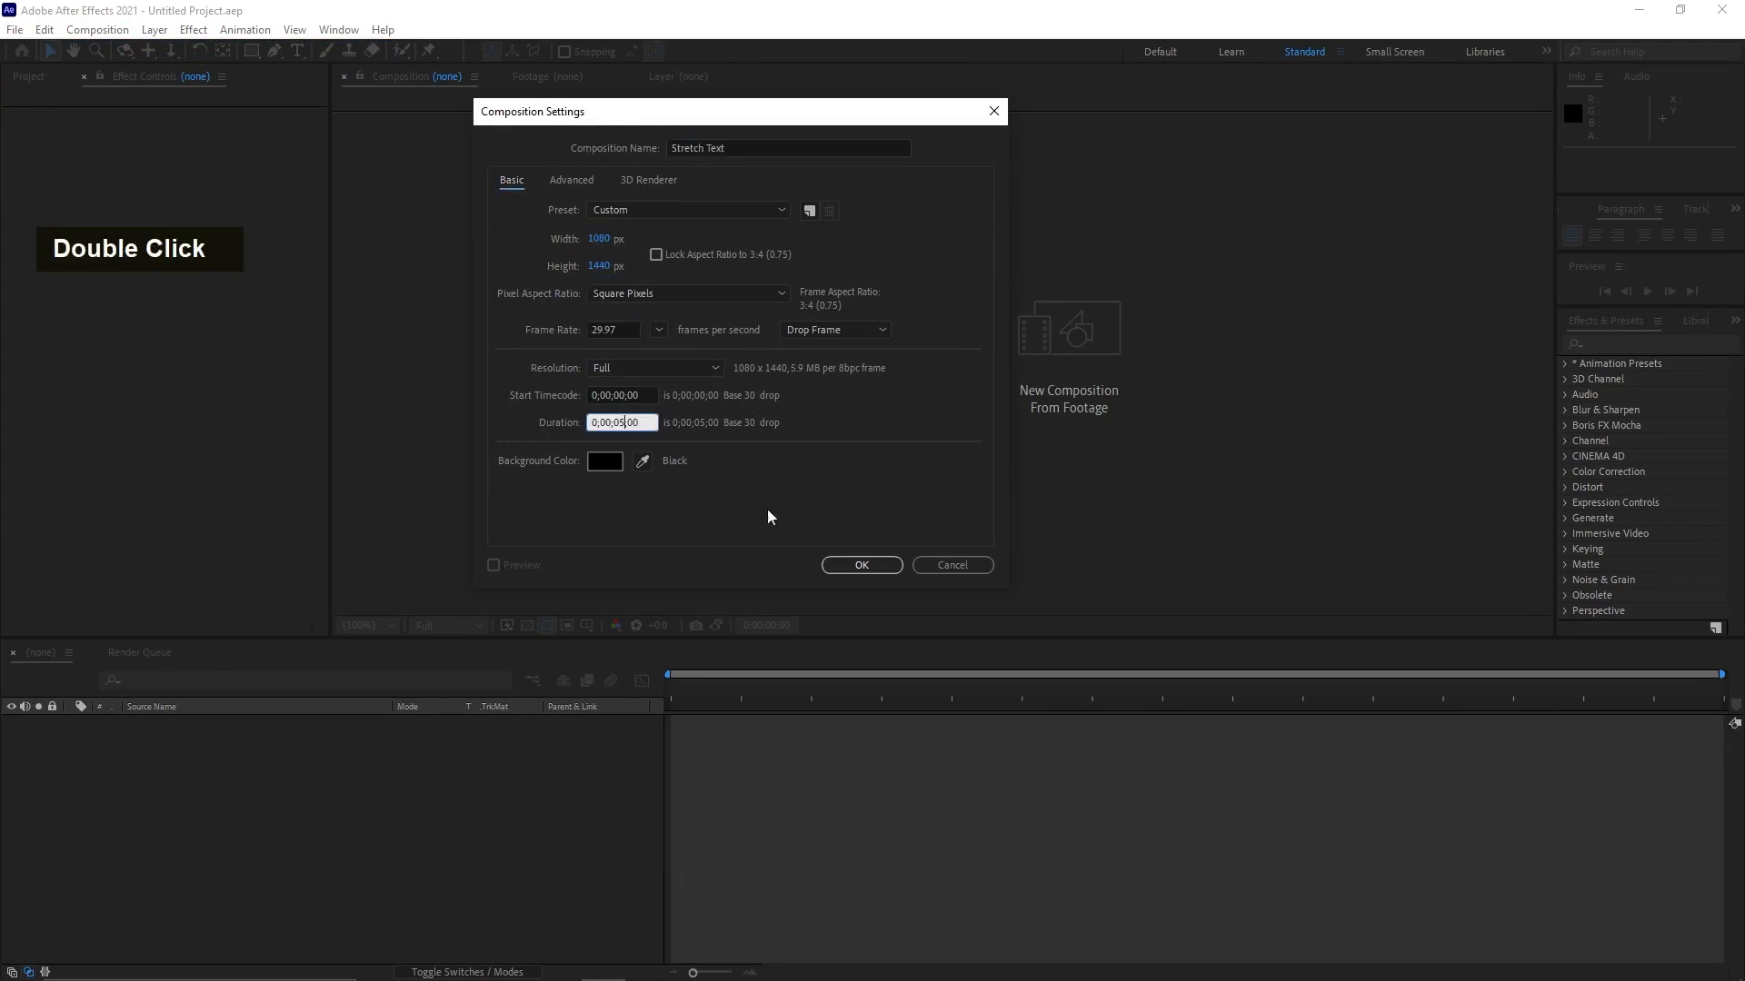
{"action": "left_click", "coordinate": [862, 565]}
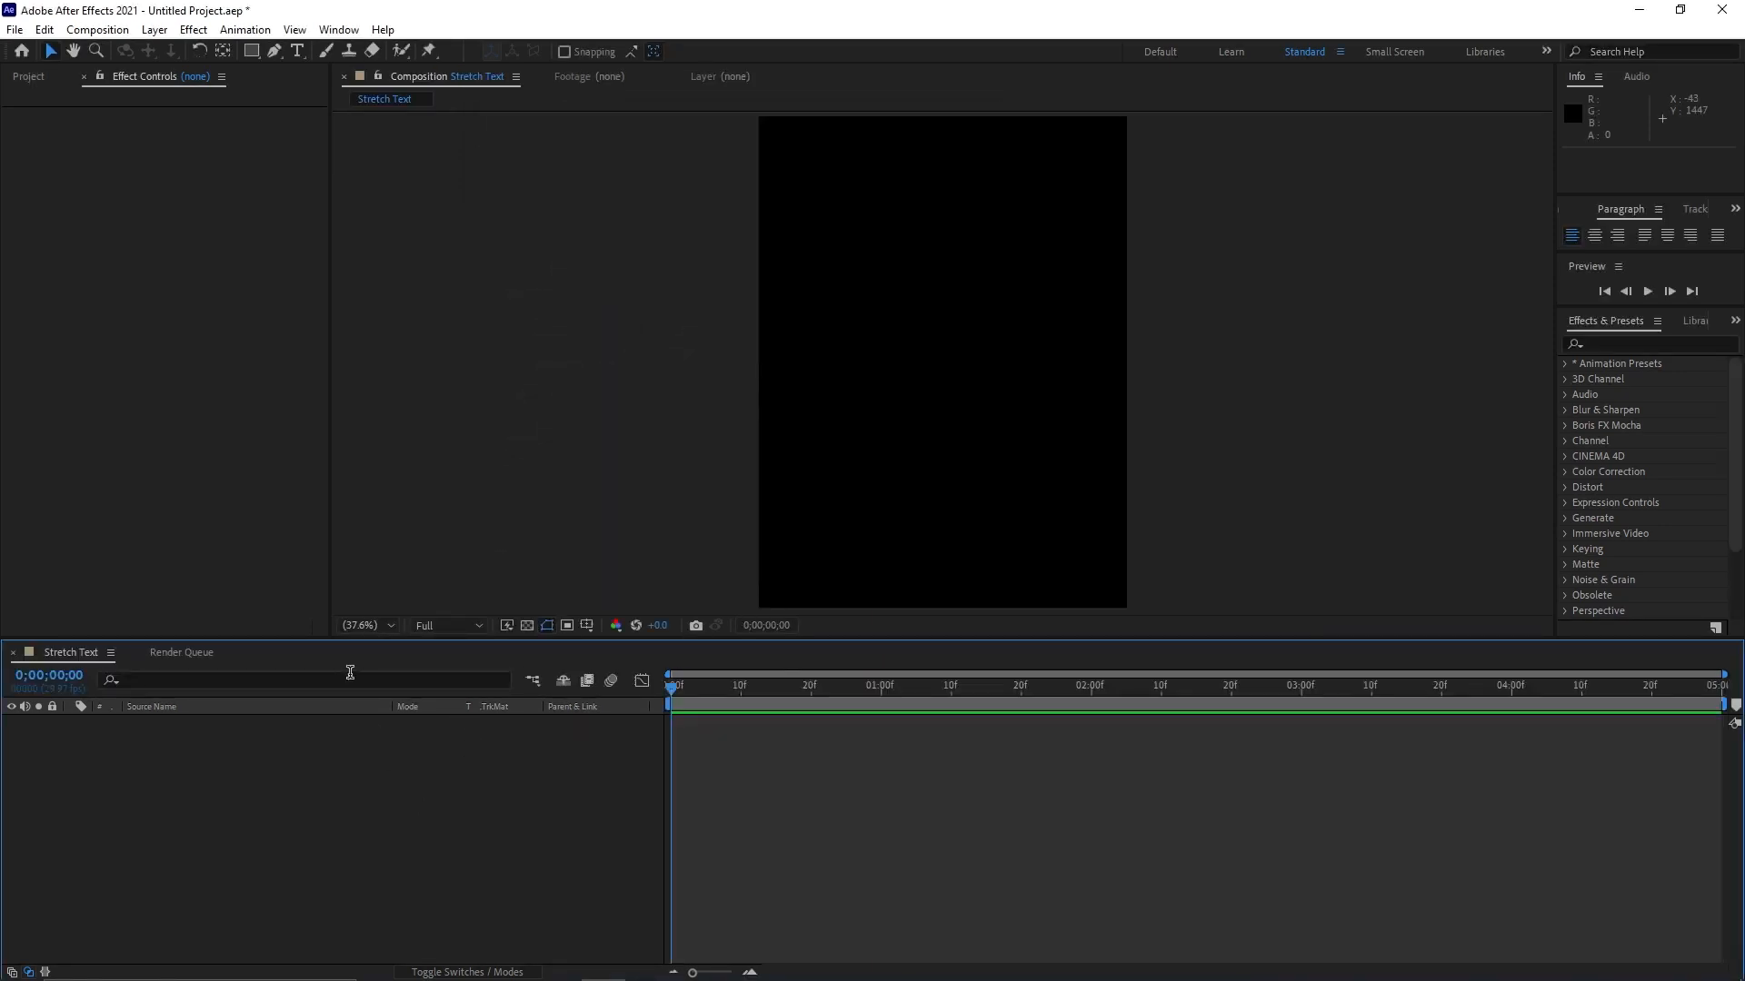
- Import the p_patt.jpg paper pattern and add it to the Stretch Text composition as a layer
{"action": "left_click", "coordinate": [28, 76]}
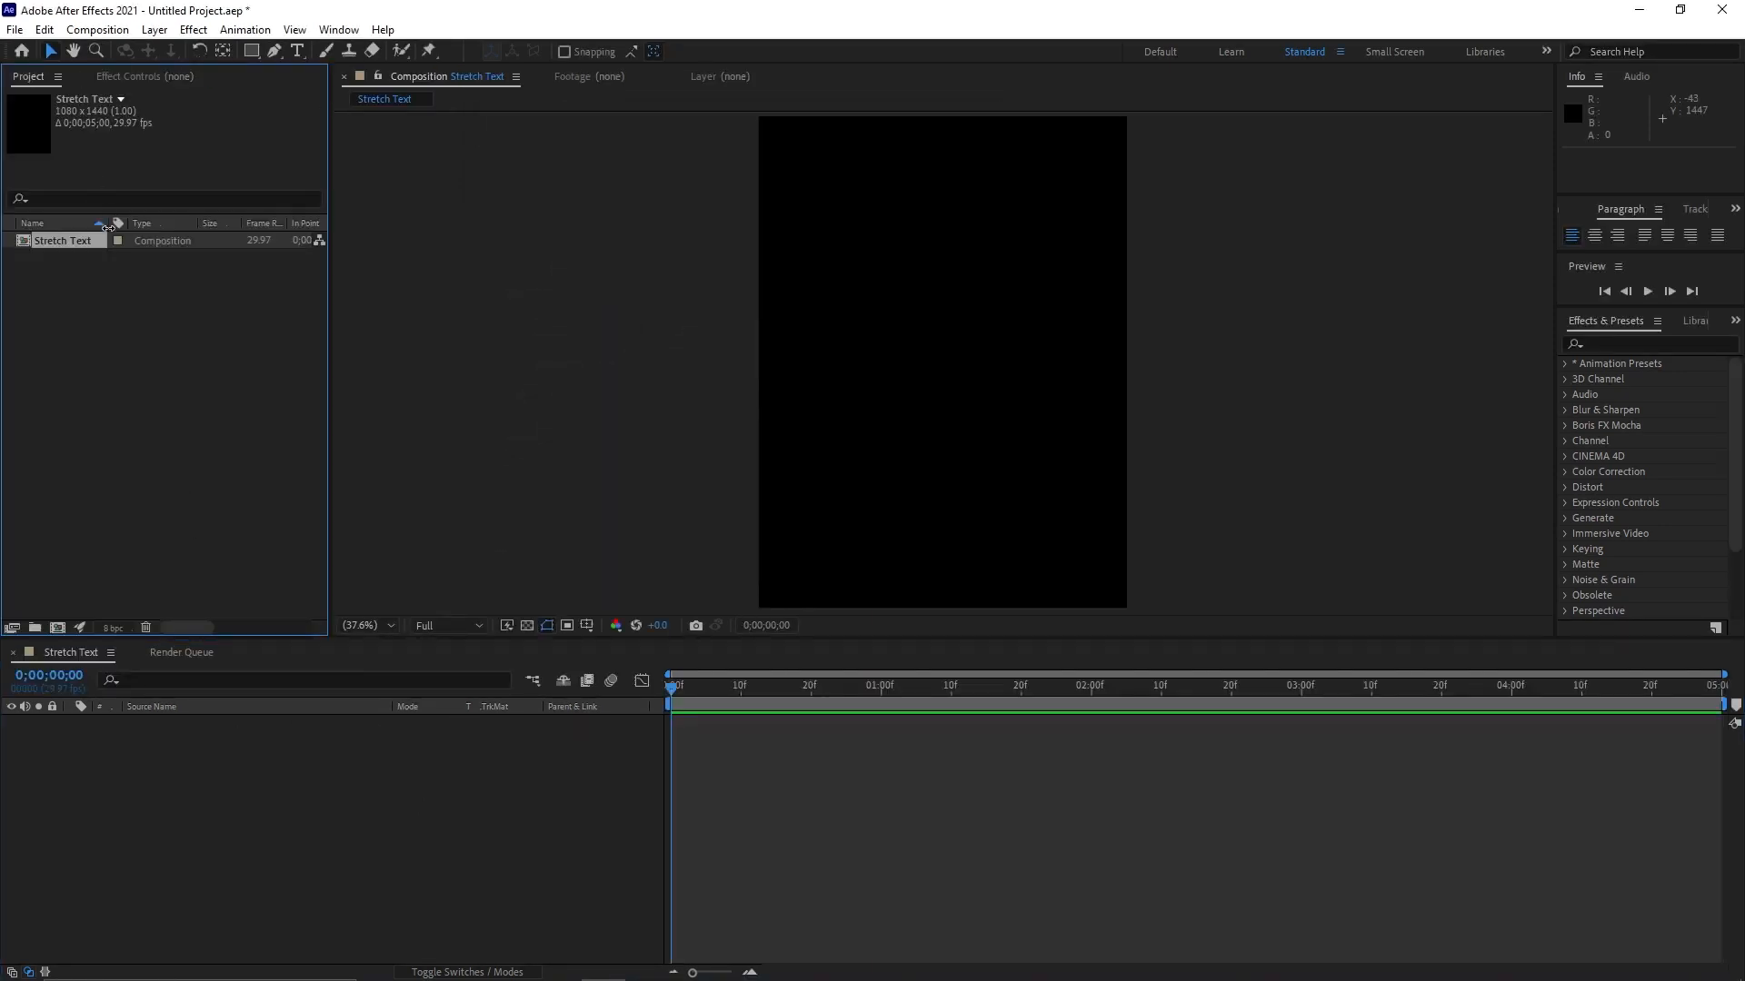
{"action": "double_click", "coordinate": [107, 342]}
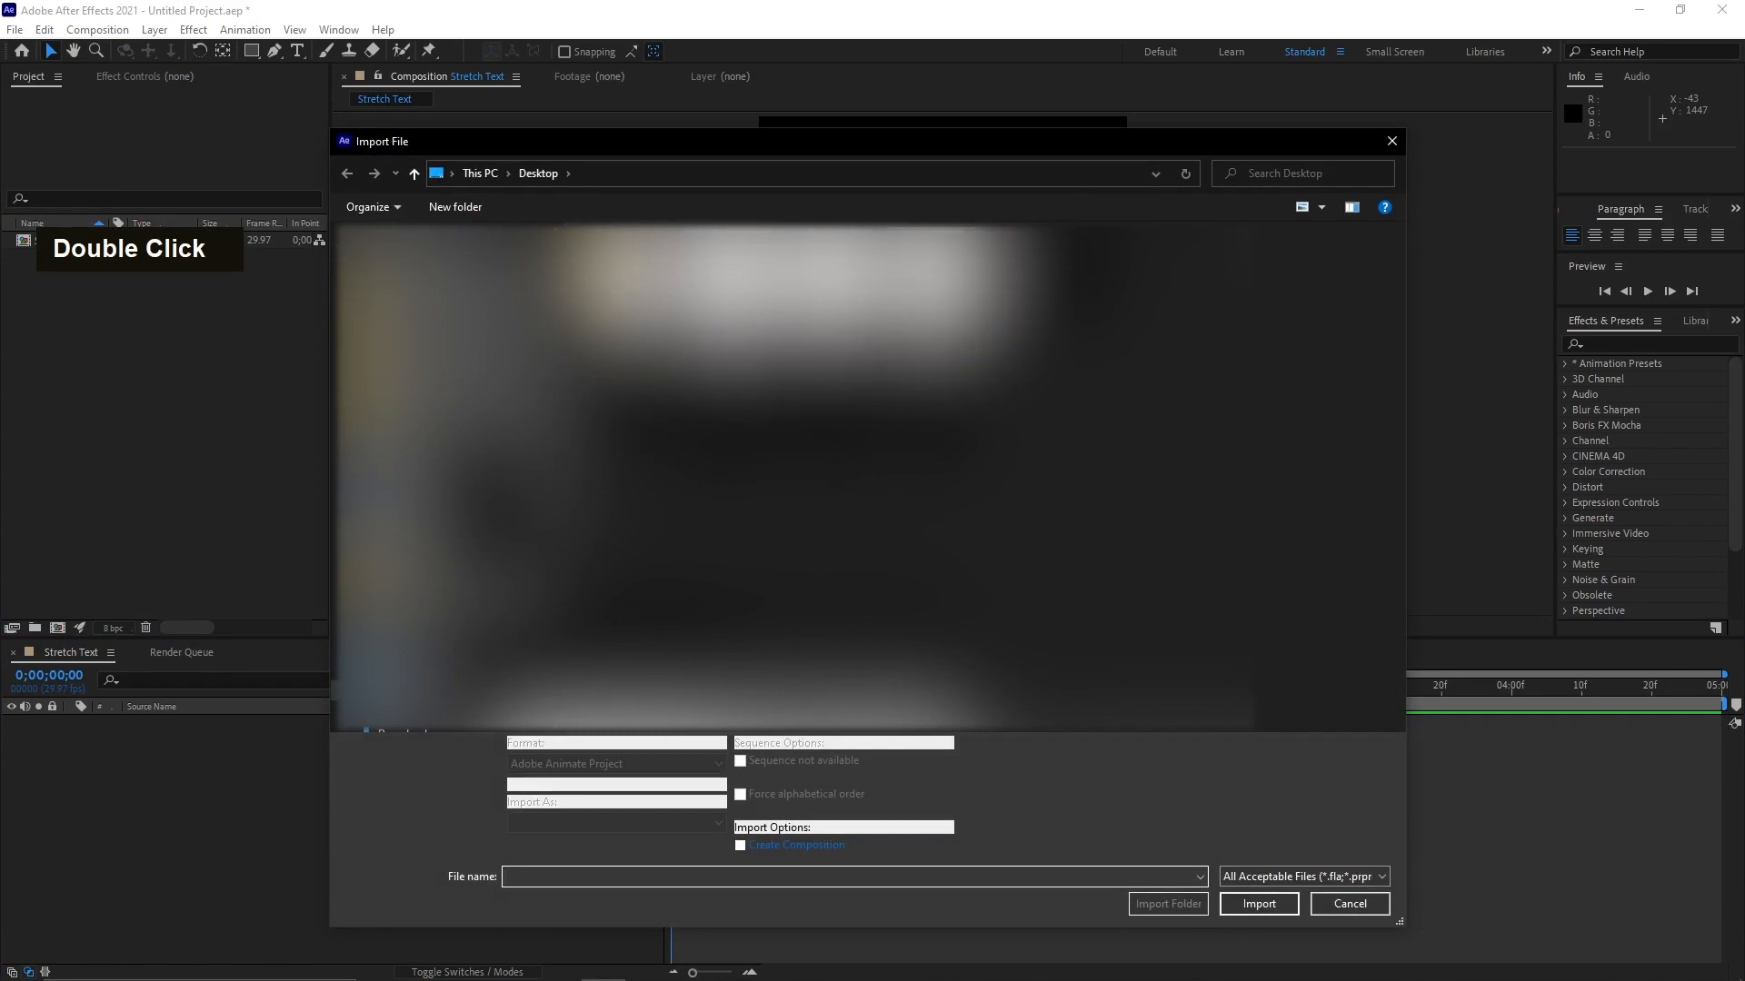
{"action": "double_click", "coordinate": [782, 309]}
{"action": "left_click_drag", "start_coordinate": [55, 242], "coordinate": [152, 787]}
{"action": "left_click", "coordinate": [503, 771]}
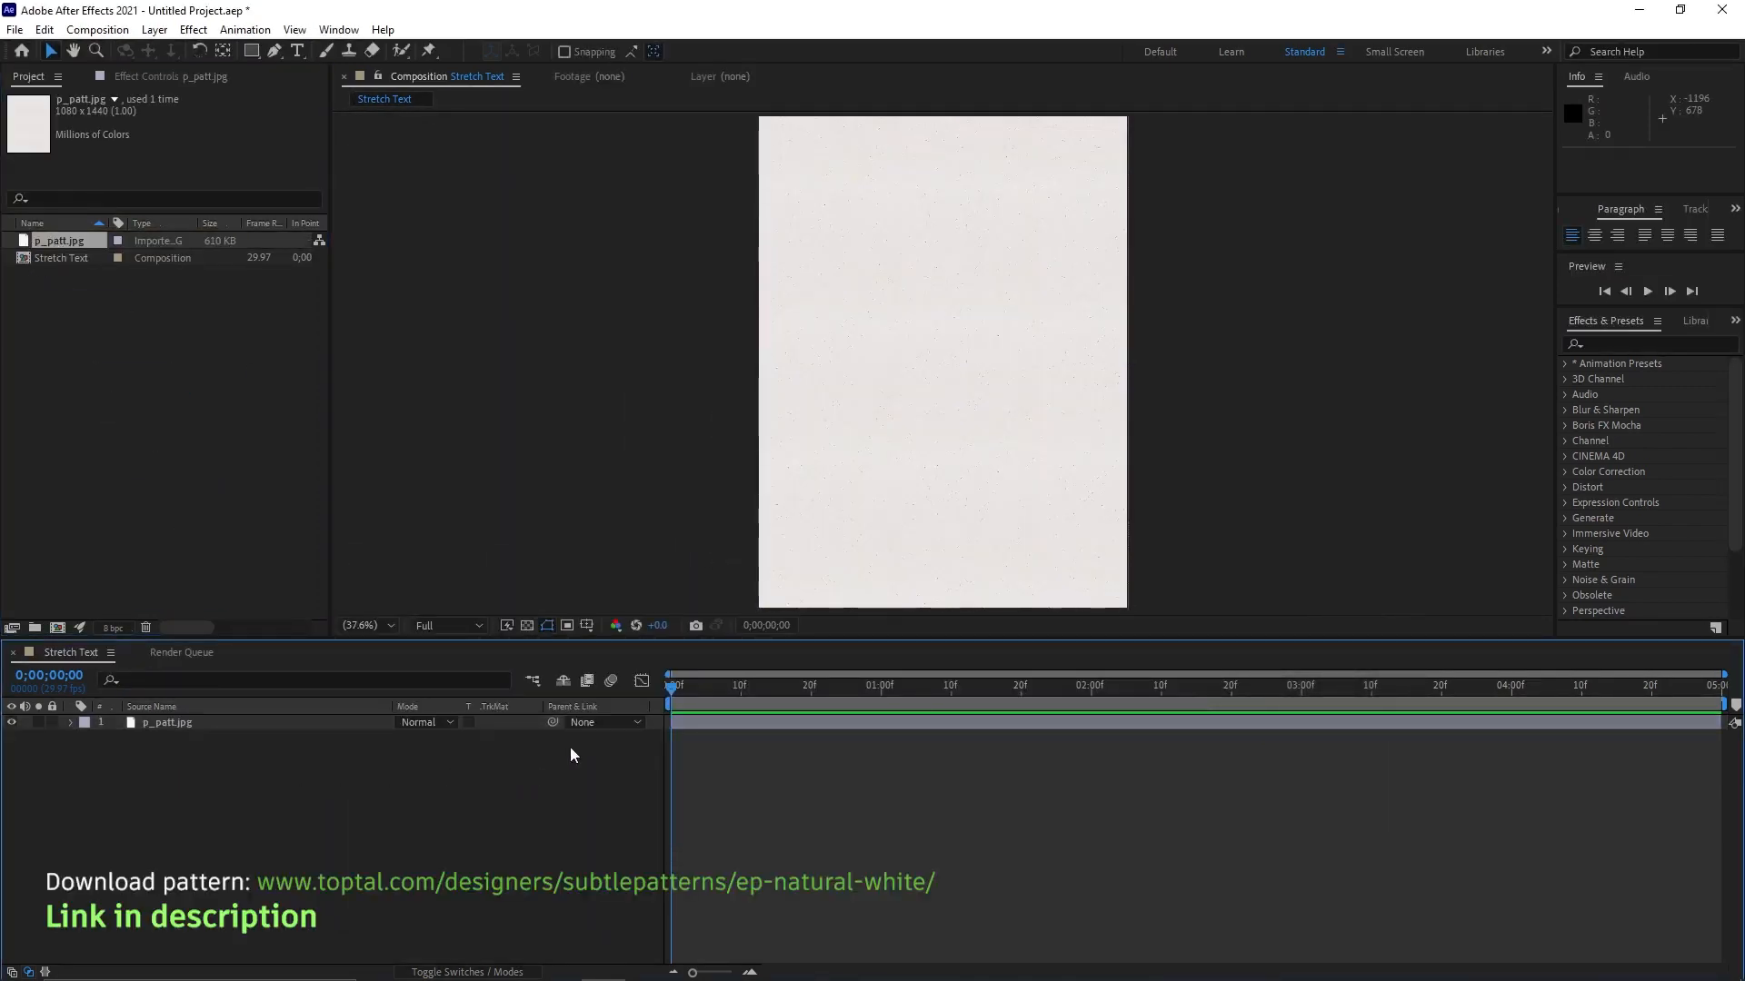
- Rename the pattern layer to bg and lock it
{"action": "left_click", "coordinate": [176, 721]}
{"action": "key", "text": "Return"}
{"action": "type", "text": "bg"}
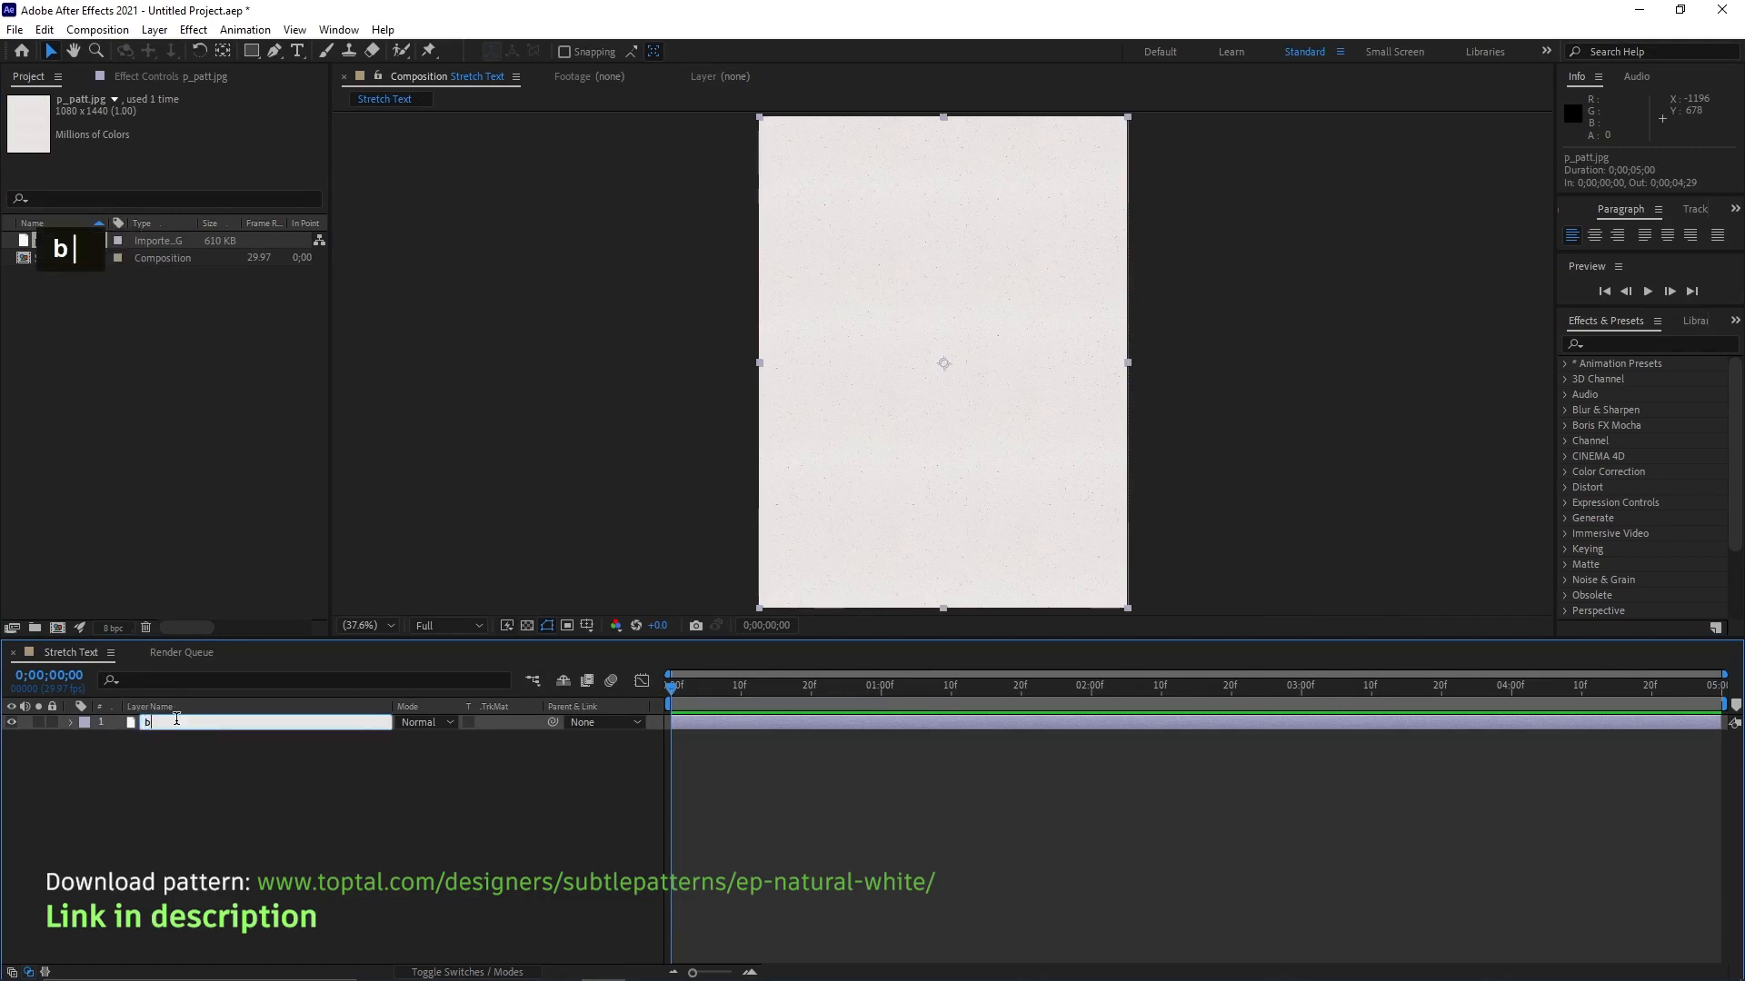
{"action": "key", "text": "Return"}
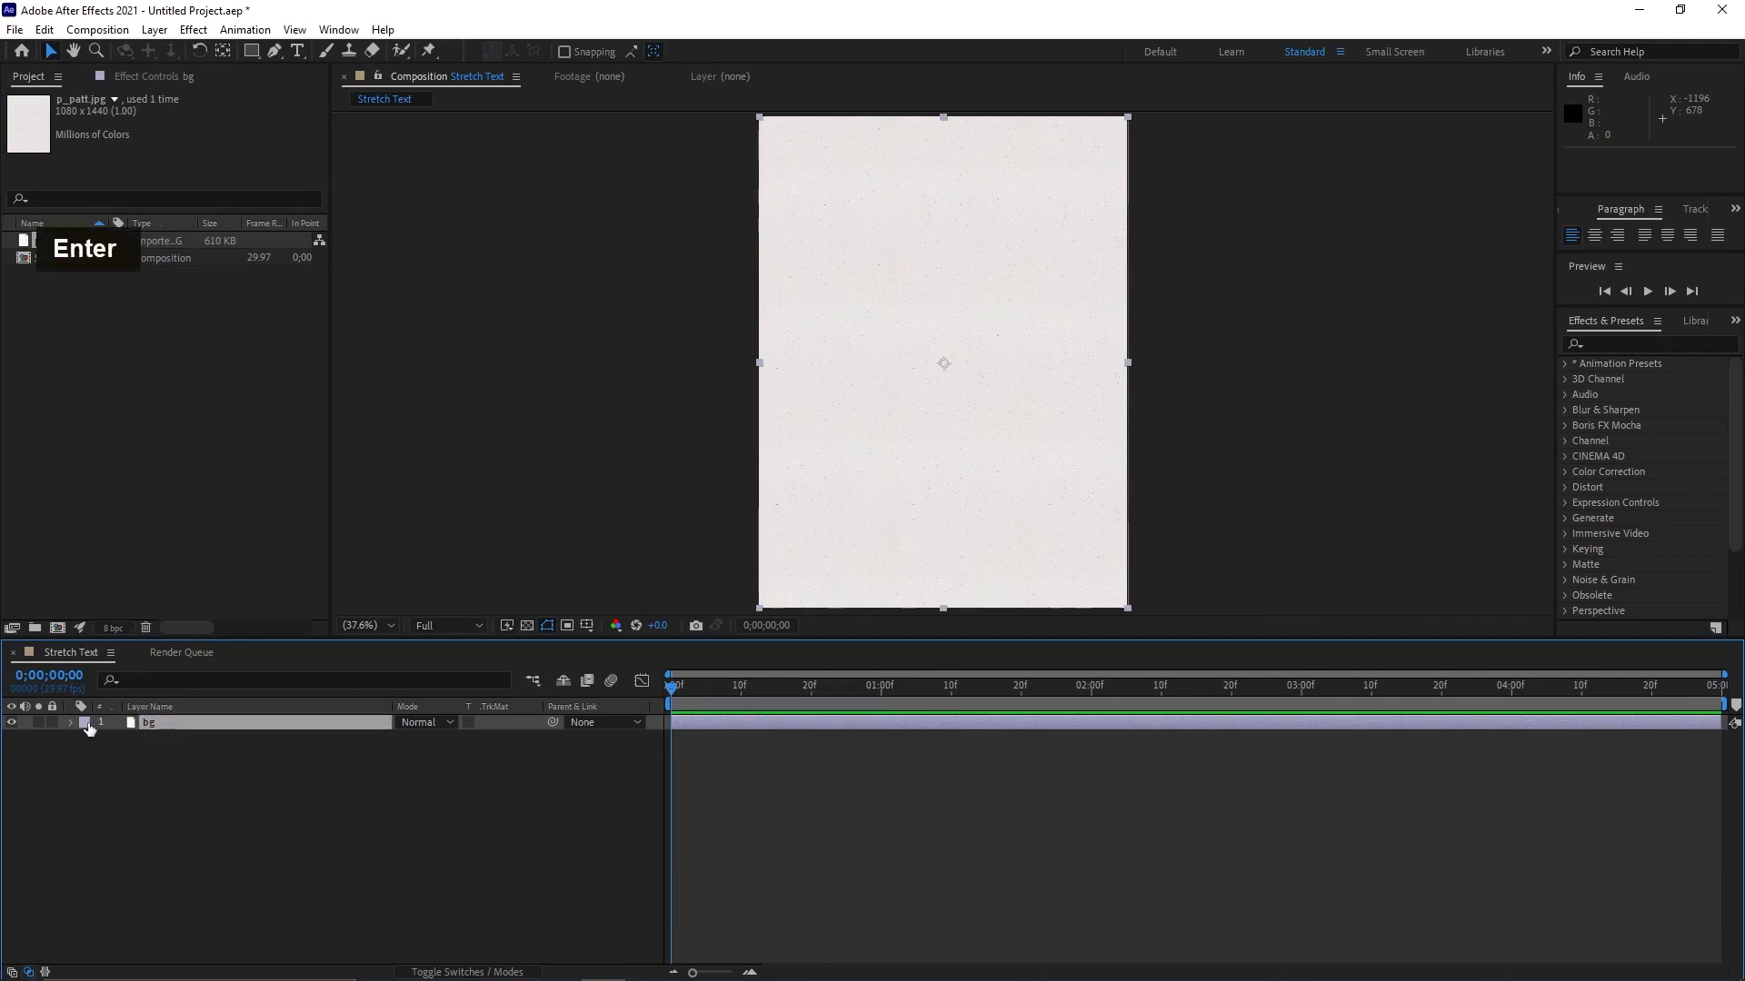
{"action": "left_click", "coordinate": [53, 723]}
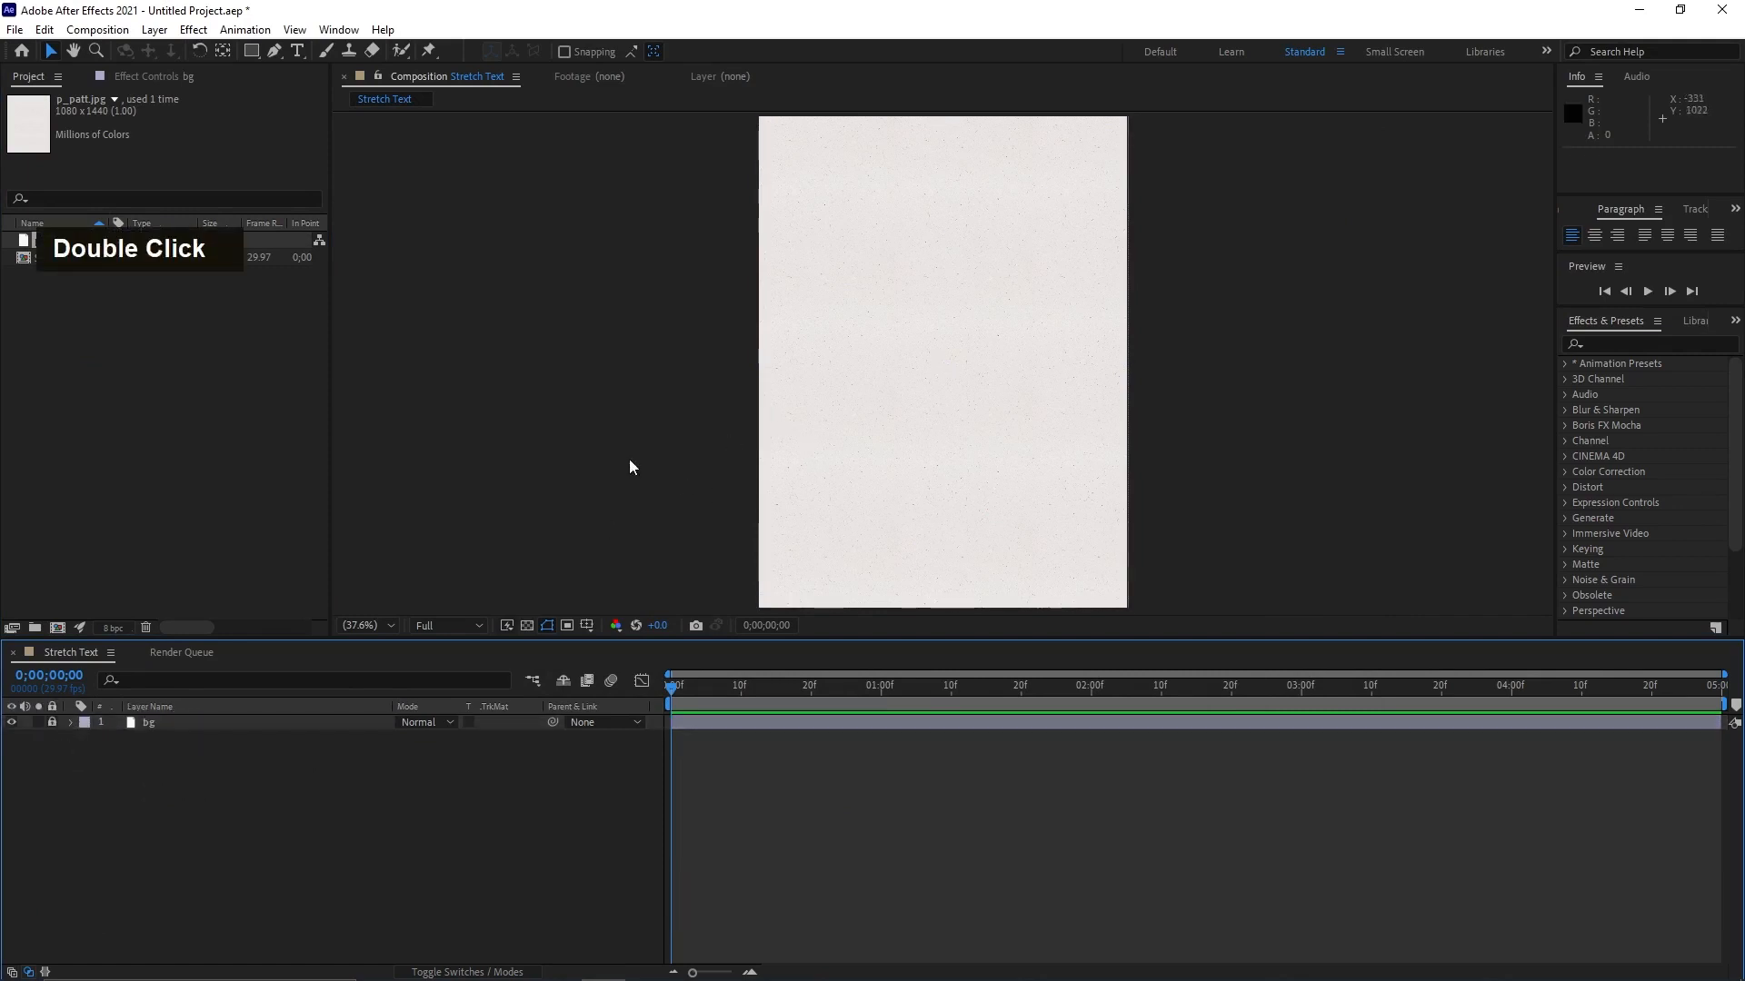
- Add a text layer reading HELLO in the upper part of the composition
{"action": "left_click", "coordinate": [299, 50]}
{"action": "left_click", "coordinate": [898, 238]}
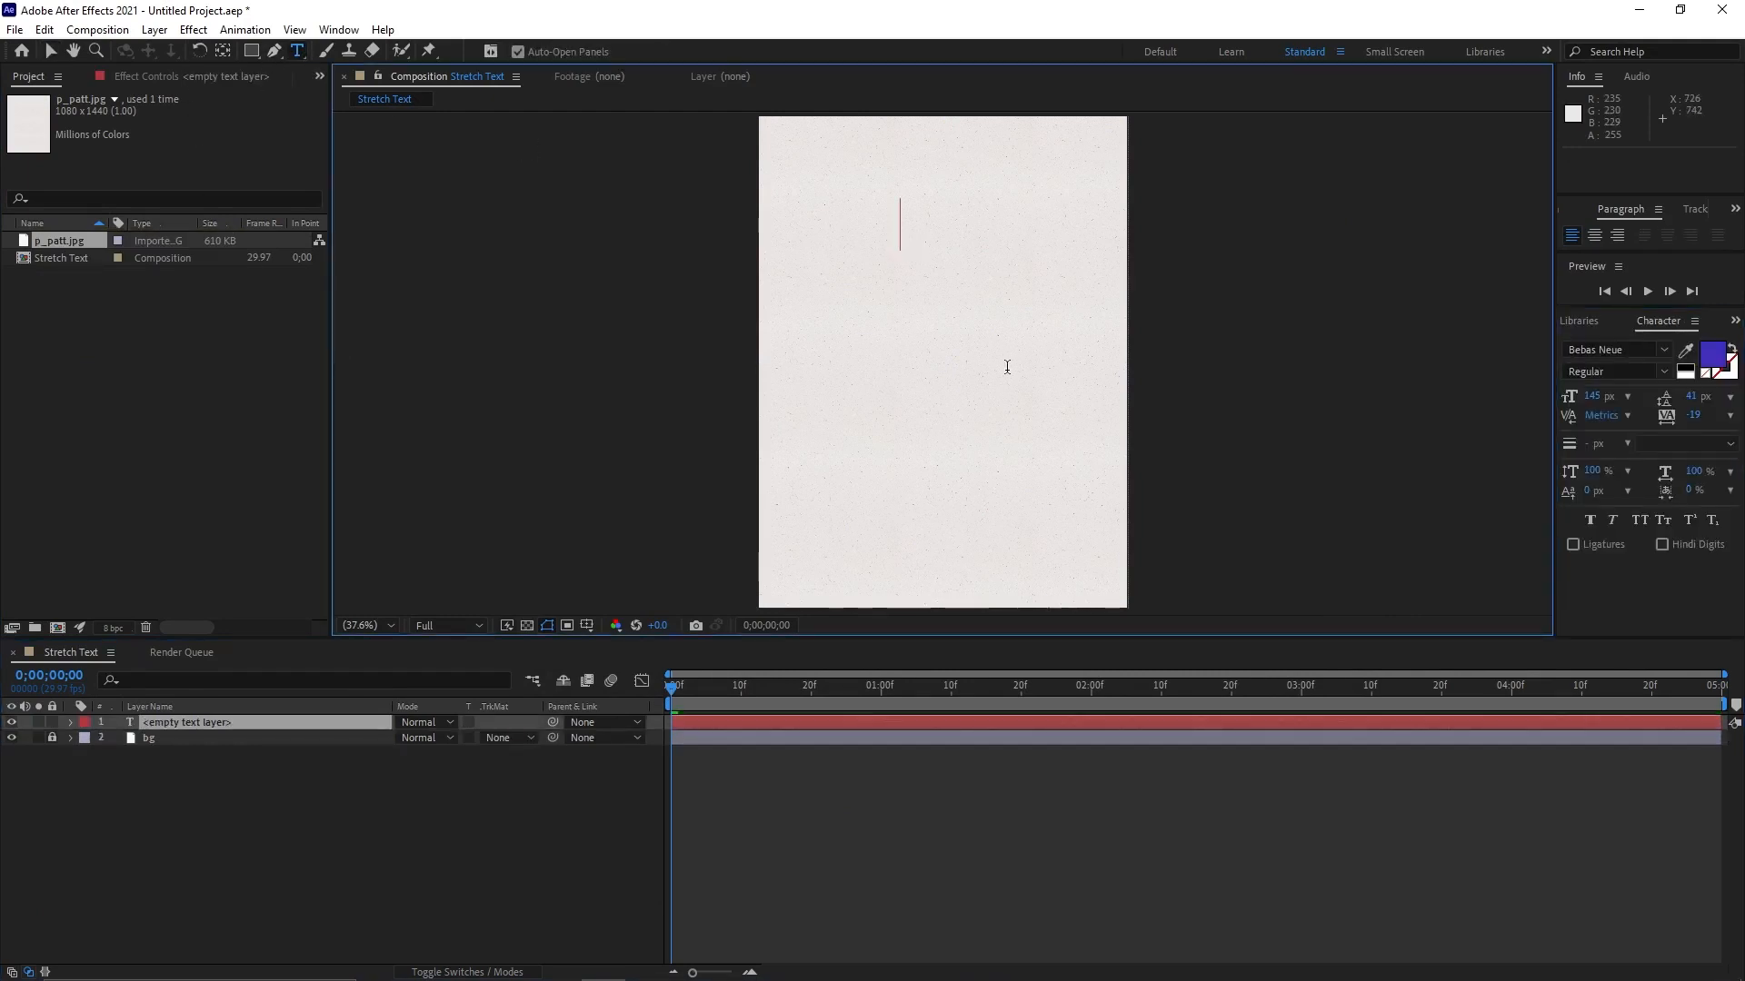
{"action": "type", "text": "HELLO"}
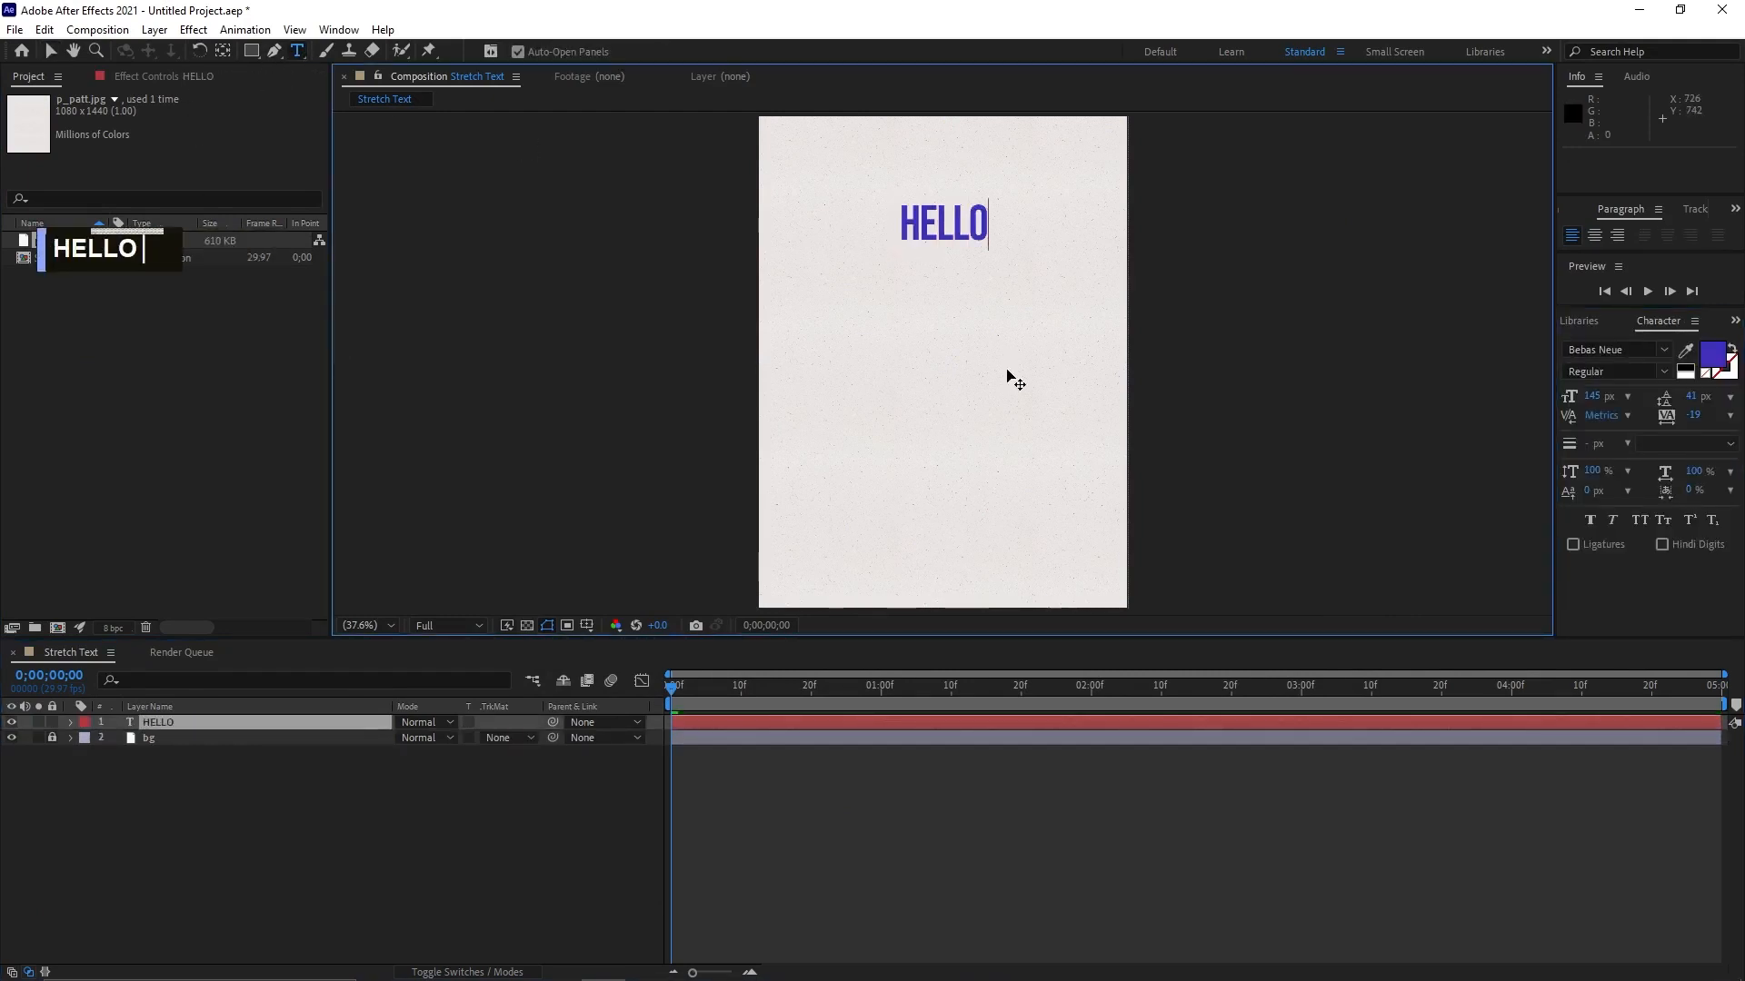
{"action": "key", "text": "Return"}
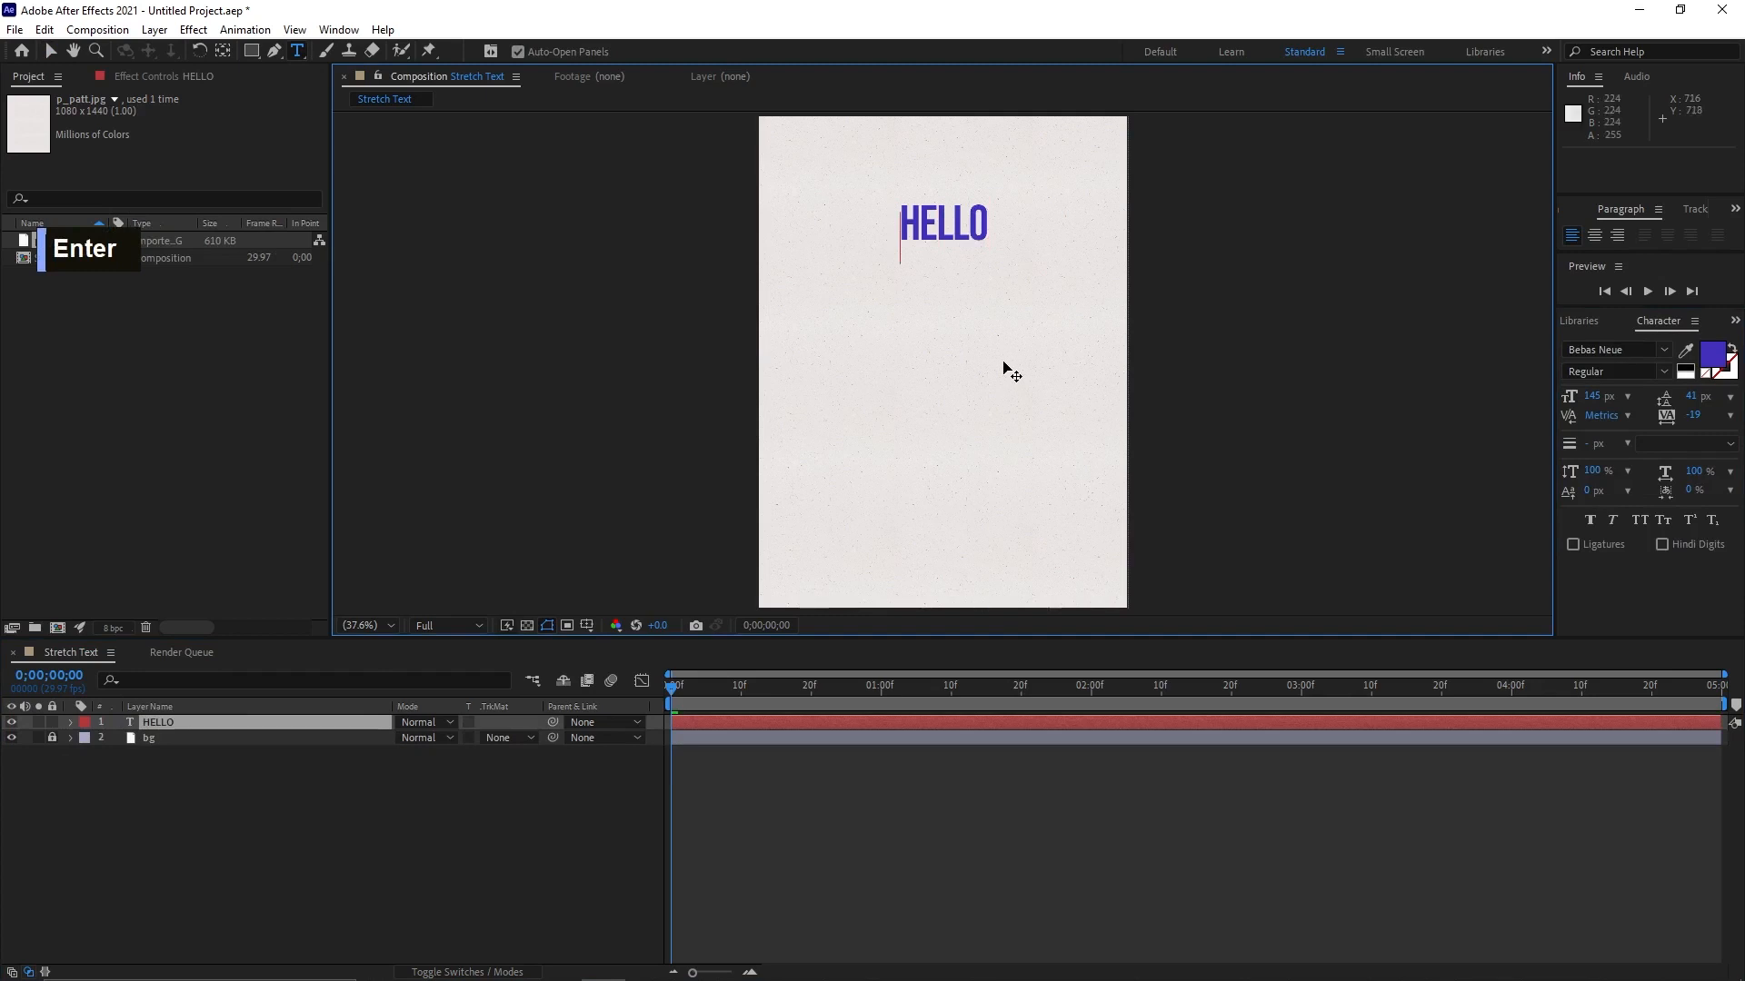
{"action": "key", "text": "BackSpace"}
{"action": "left_click", "coordinate": [50, 50]}
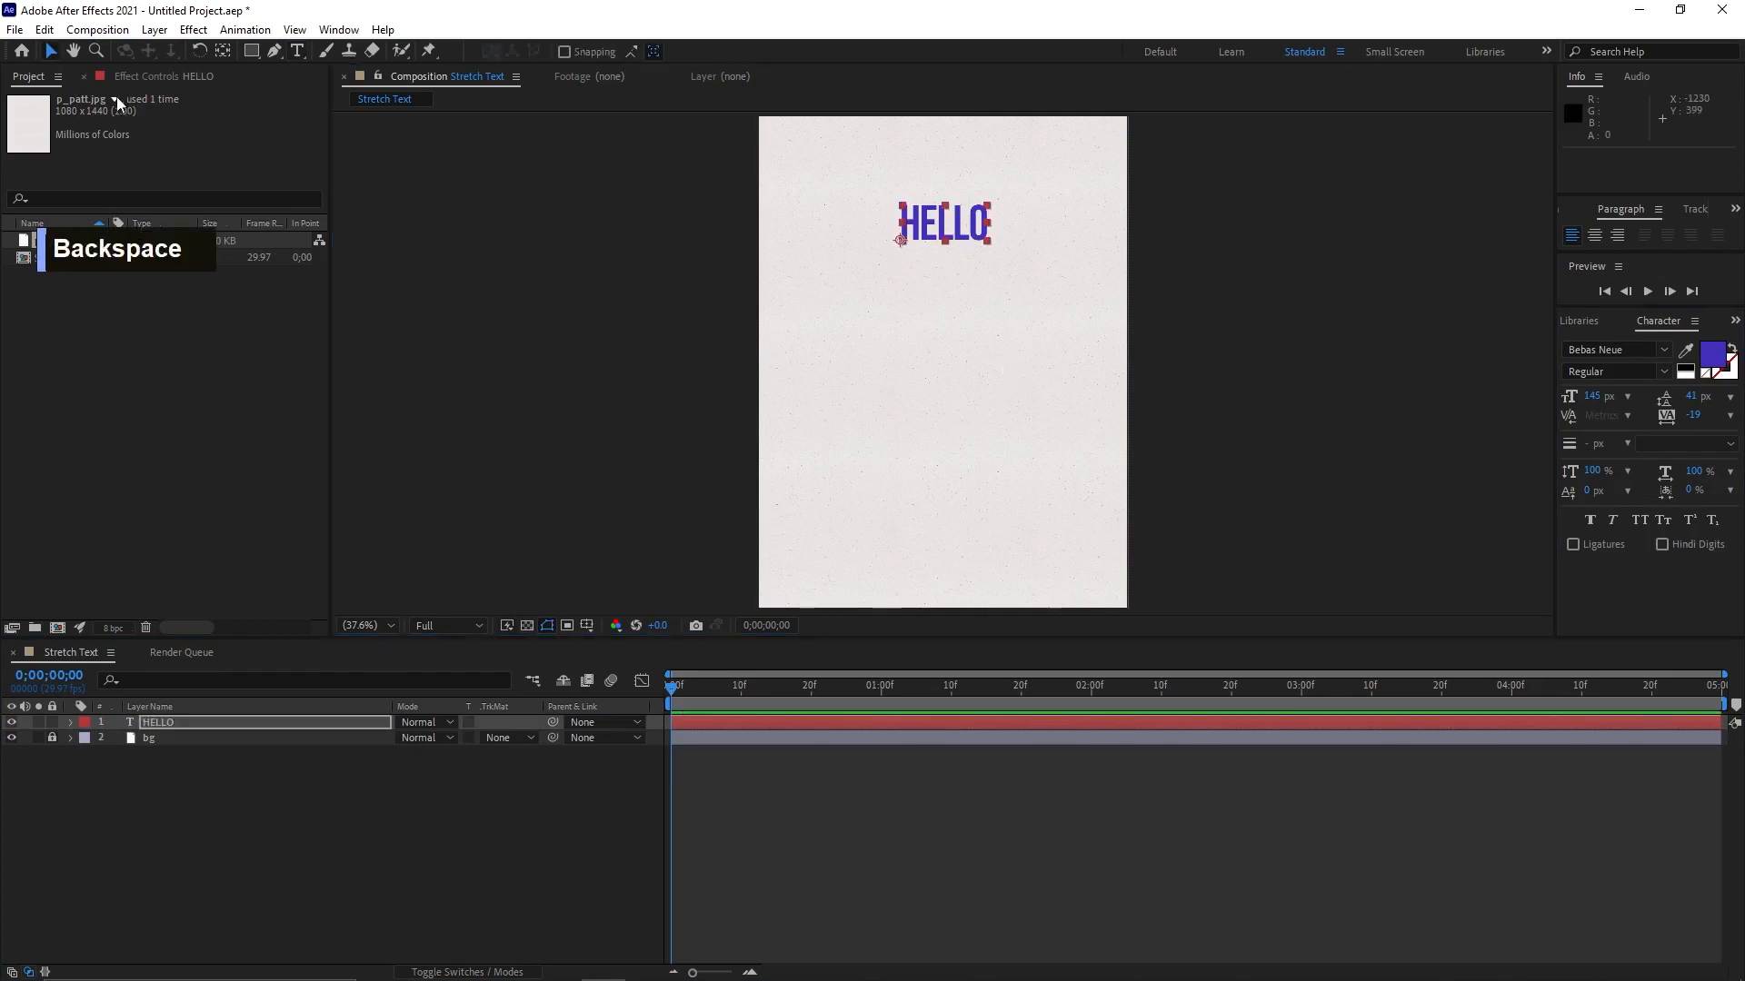
- Scale the HELLO text up to nearly the full composition width and position it along the upper edge of the frame
{"action": "left_click_drag", "start_coordinate": [978, 226], "coordinate": [1234, 125]}
{"action": "key", "text": "Caps_Lock"}
{"action": "key", "text": "Caps_Lock"}
{"action": "left_click_drag", "start_coordinate": [1073, 214], "coordinate": [1082, 374]}
{"action": "scroll", "coordinate": [1036, 168], "scroll_direction": "up", "scroll_amount": 3}
{"action": "left_click", "coordinate": [368, 625]}
{"action": "left_click", "coordinate": [411, 642]}
{"action": "double_click", "coordinate": [436, 722]}
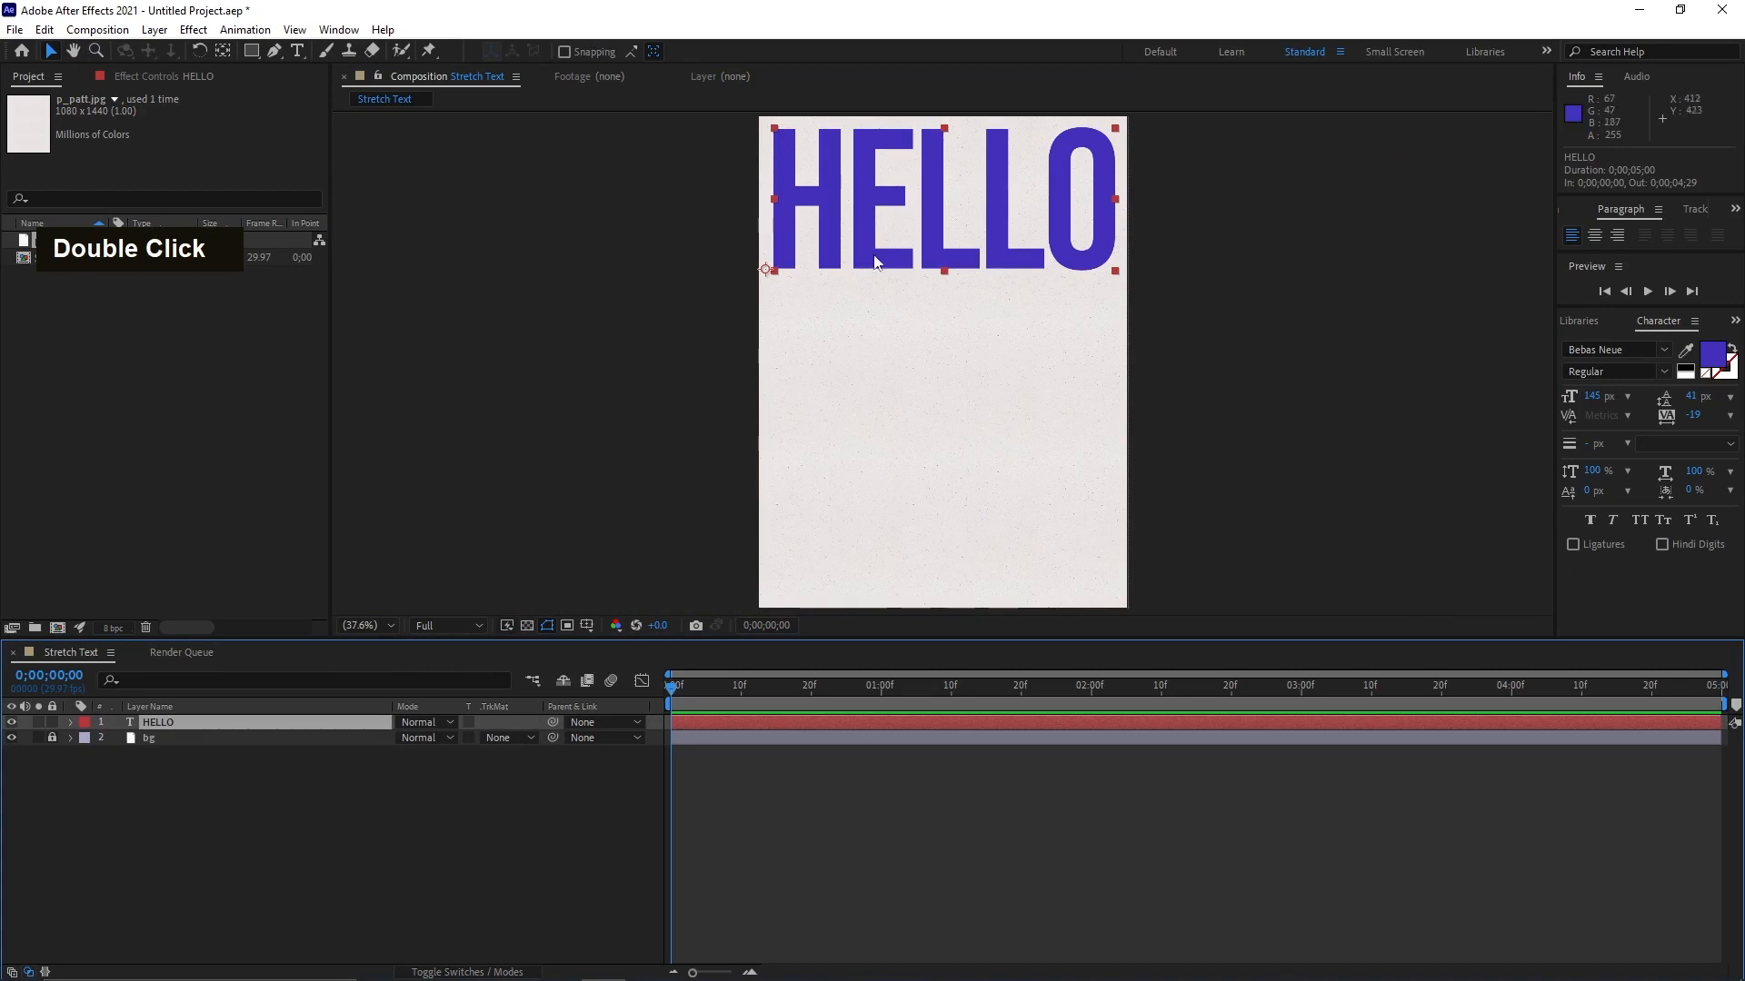
- Create shapes from the HELLO text and delete the original text layer
{"action": "right_click", "coordinate": [136, 720]}
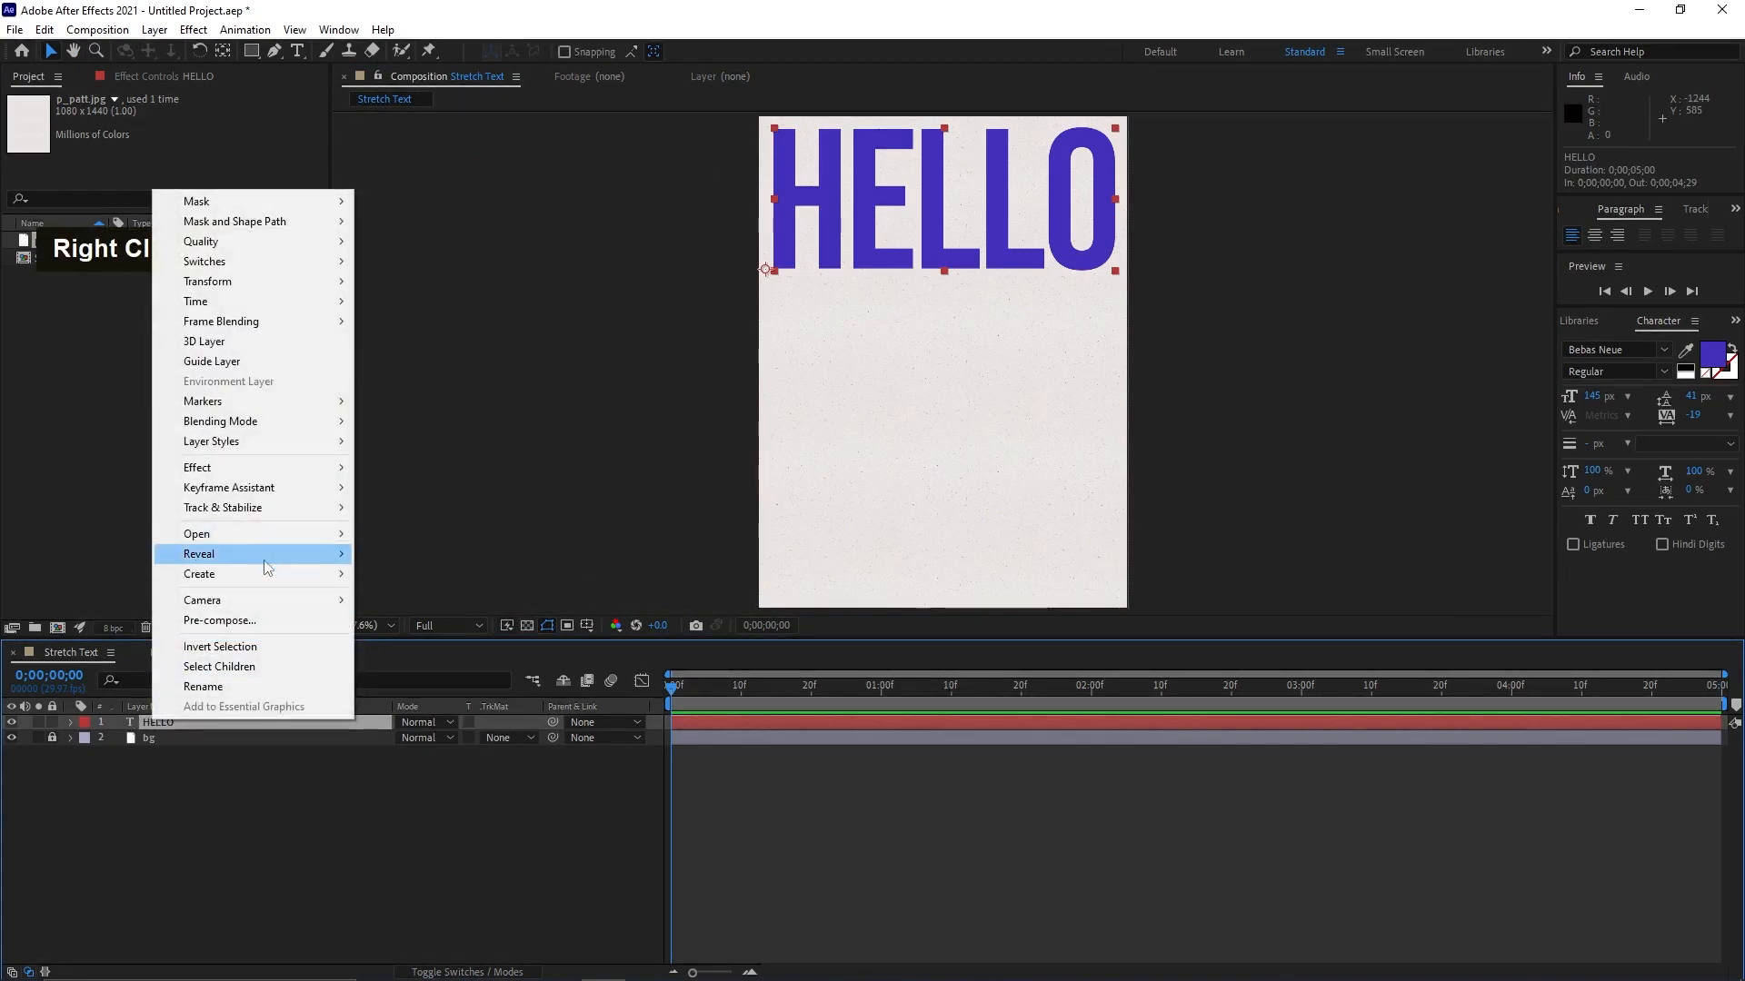
{"action": "mouse_move", "coordinate": [263, 573]}
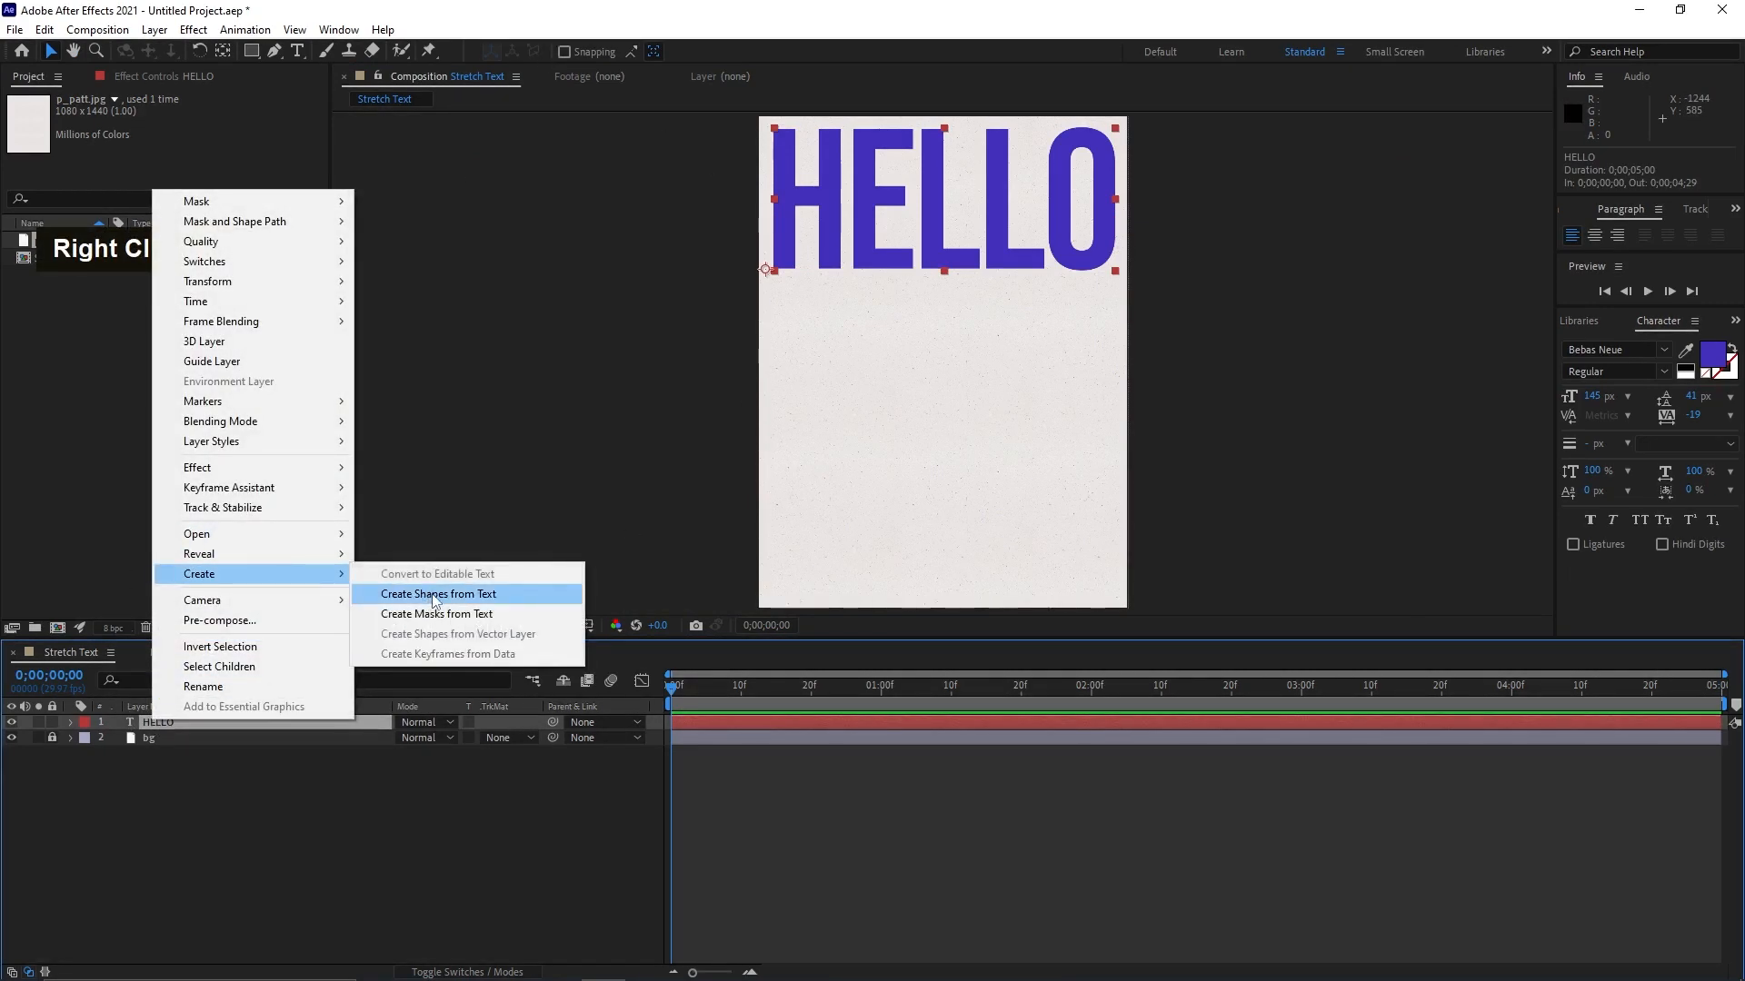
{"action": "left_click", "coordinate": [433, 596]}
{"action": "left_click", "coordinate": [156, 738]}
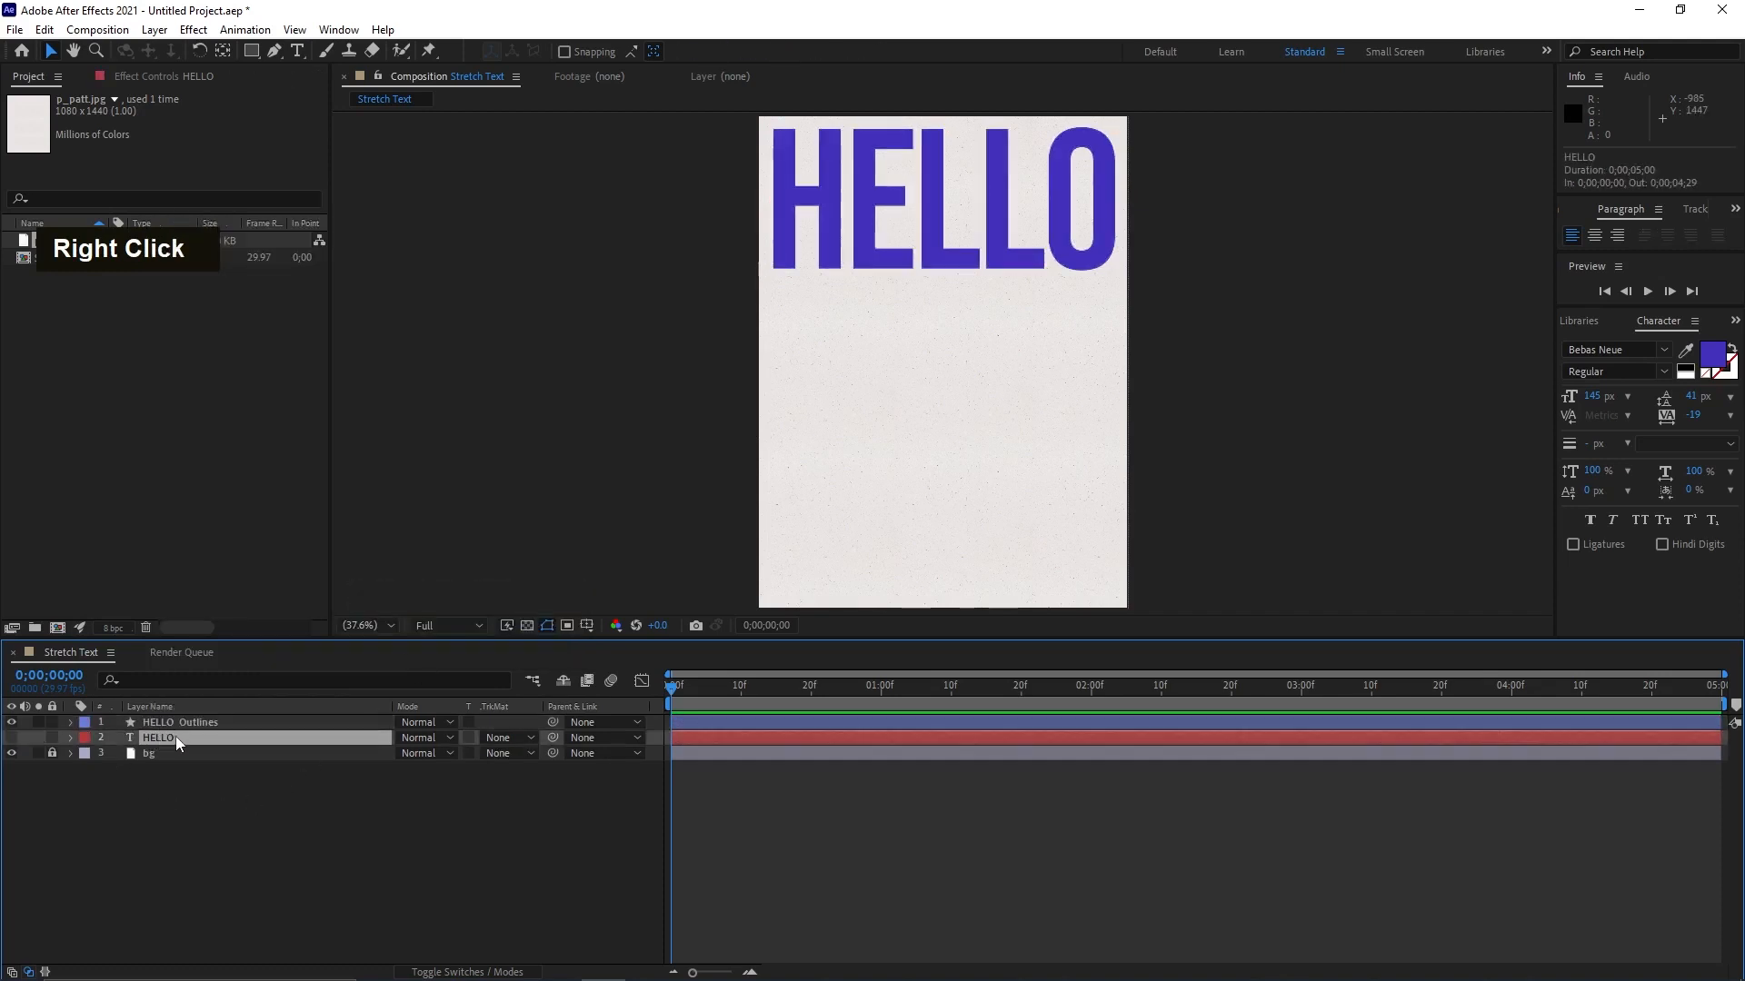
{"action": "key", "text": "BackSpace"}
- Duplicate the HELLO Outlines shape layer
{"action": "left_click", "coordinate": [170, 720]}
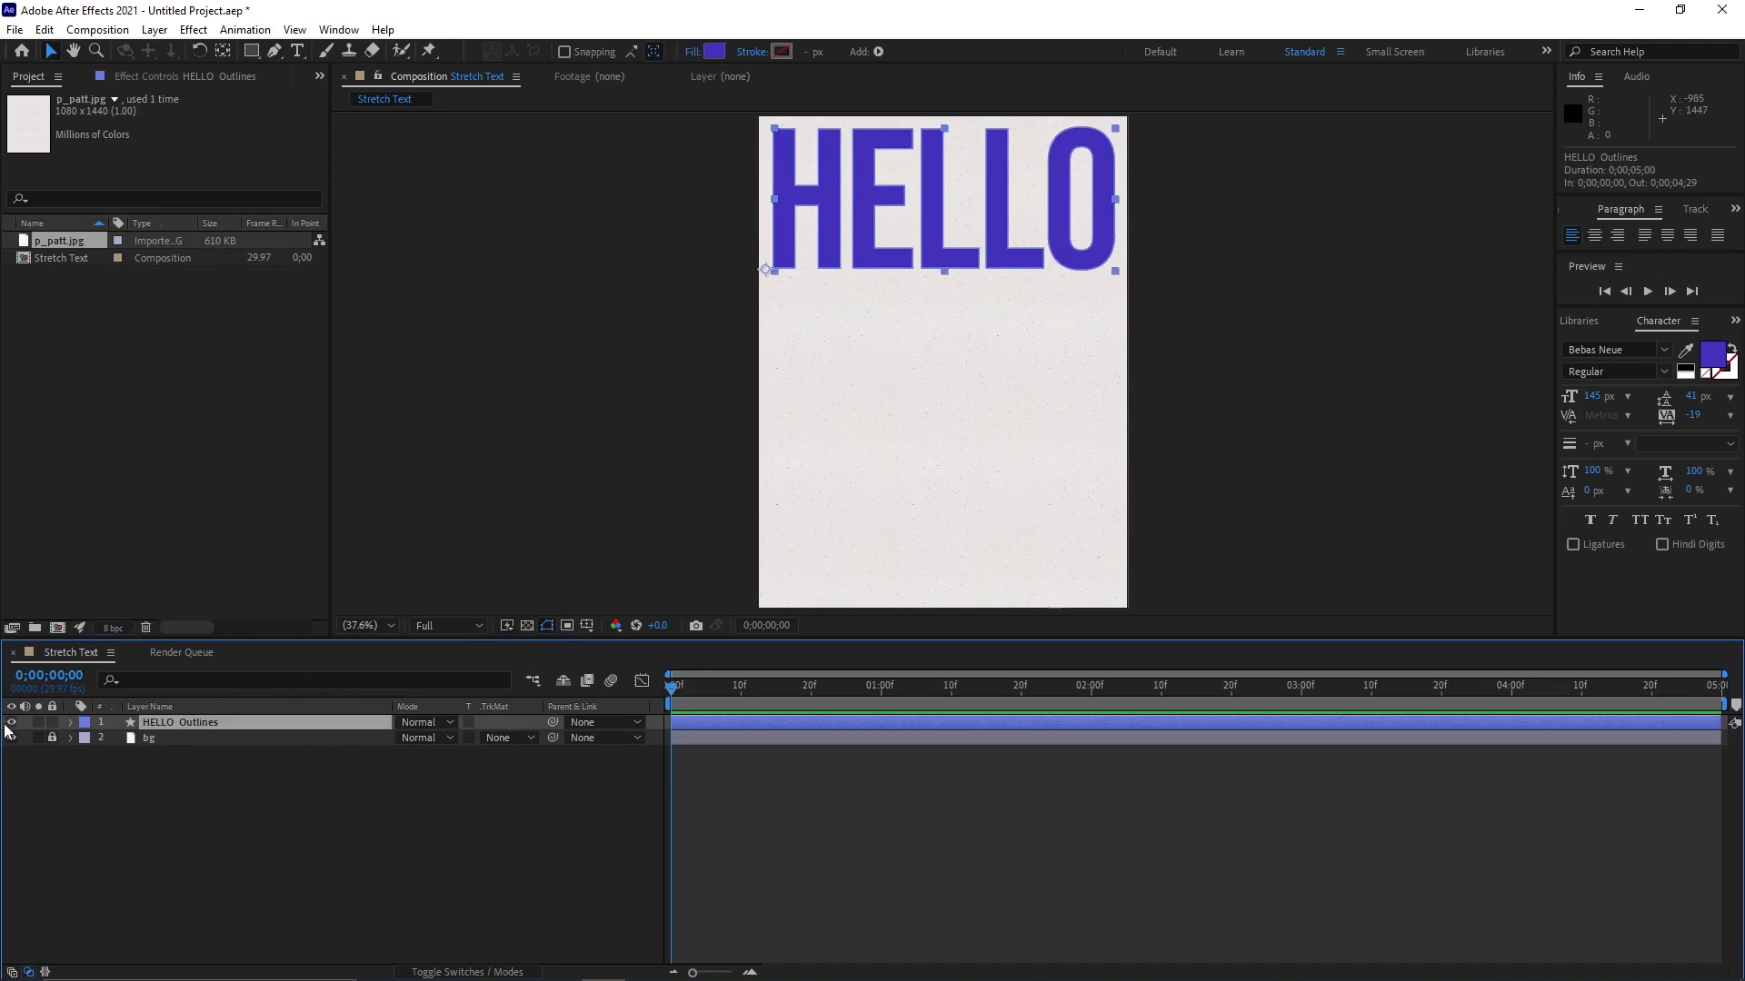
{"action": "double_click", "coordinate": [11, 722]}
{"action": "left_click", "coordinate": [189, 725], "text": "ctrl"}
{"action": "double_click", "coordinate": [188, 725]}
{"action": "key", "text": "ctrl+d"}
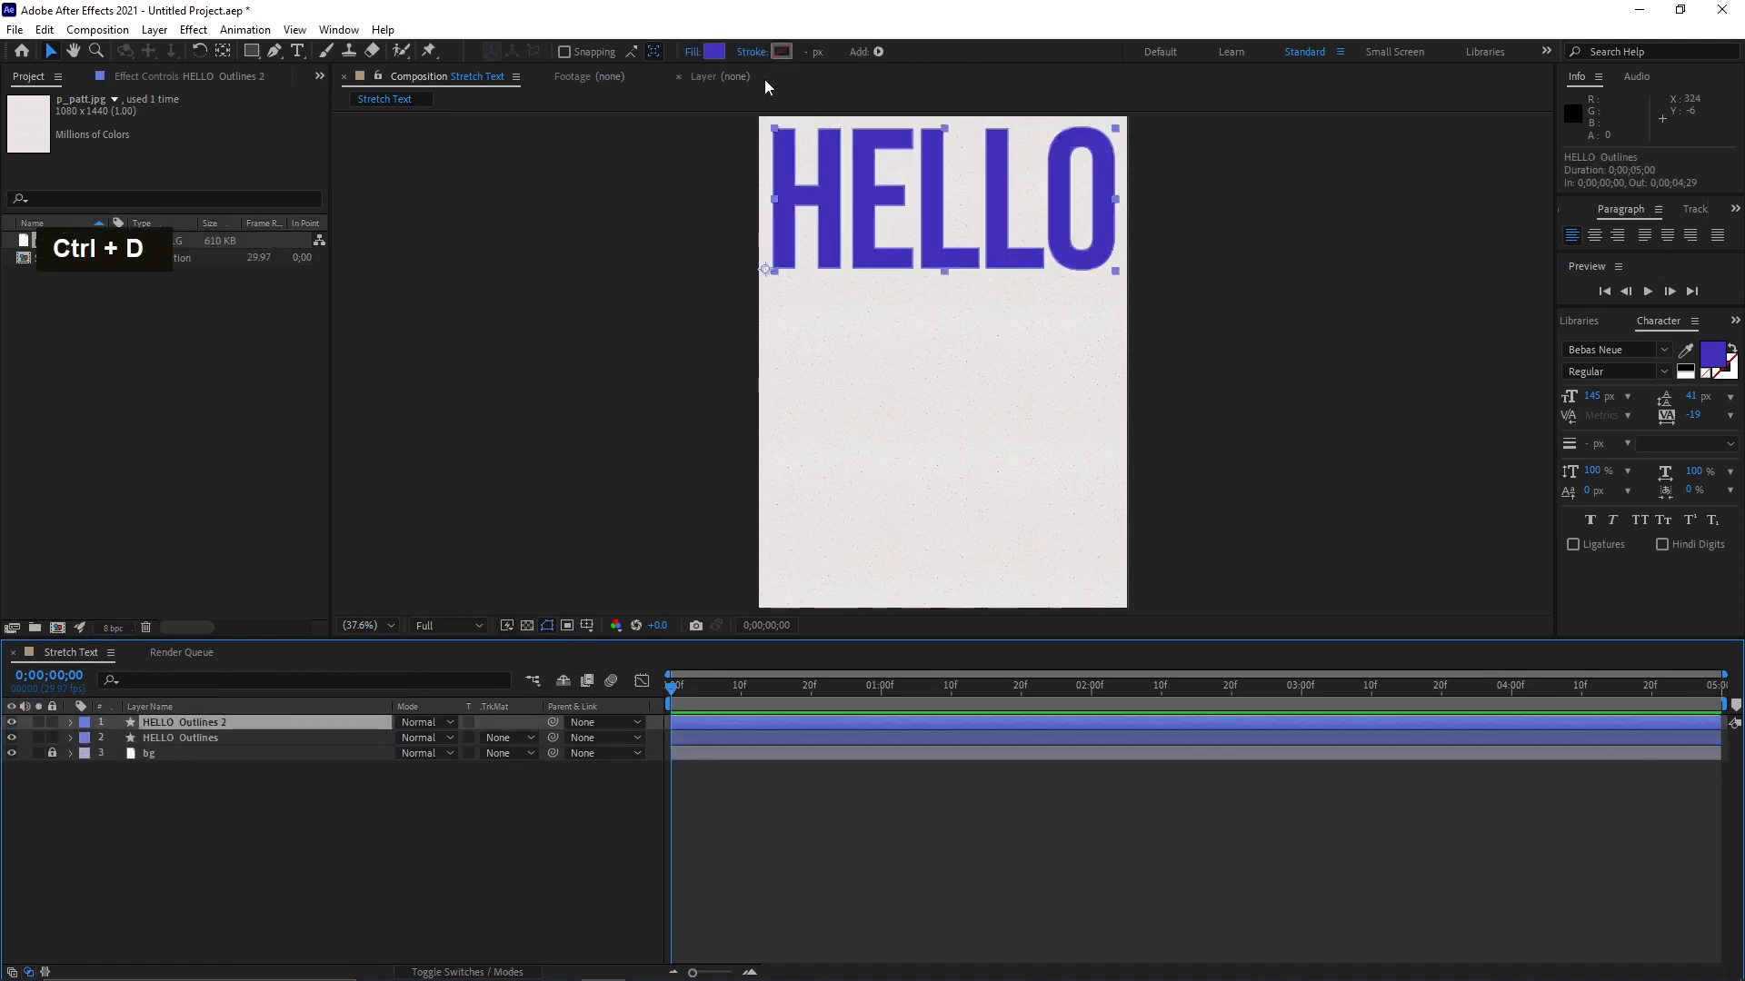
- Copy the duplicate's fill colour 432FBB and apply it as a solid stroke colour on the same layer
{"action": "double_click", "coordinate": [714, 51]}
{"action": "right_click", "coordinate": [984, 515]}
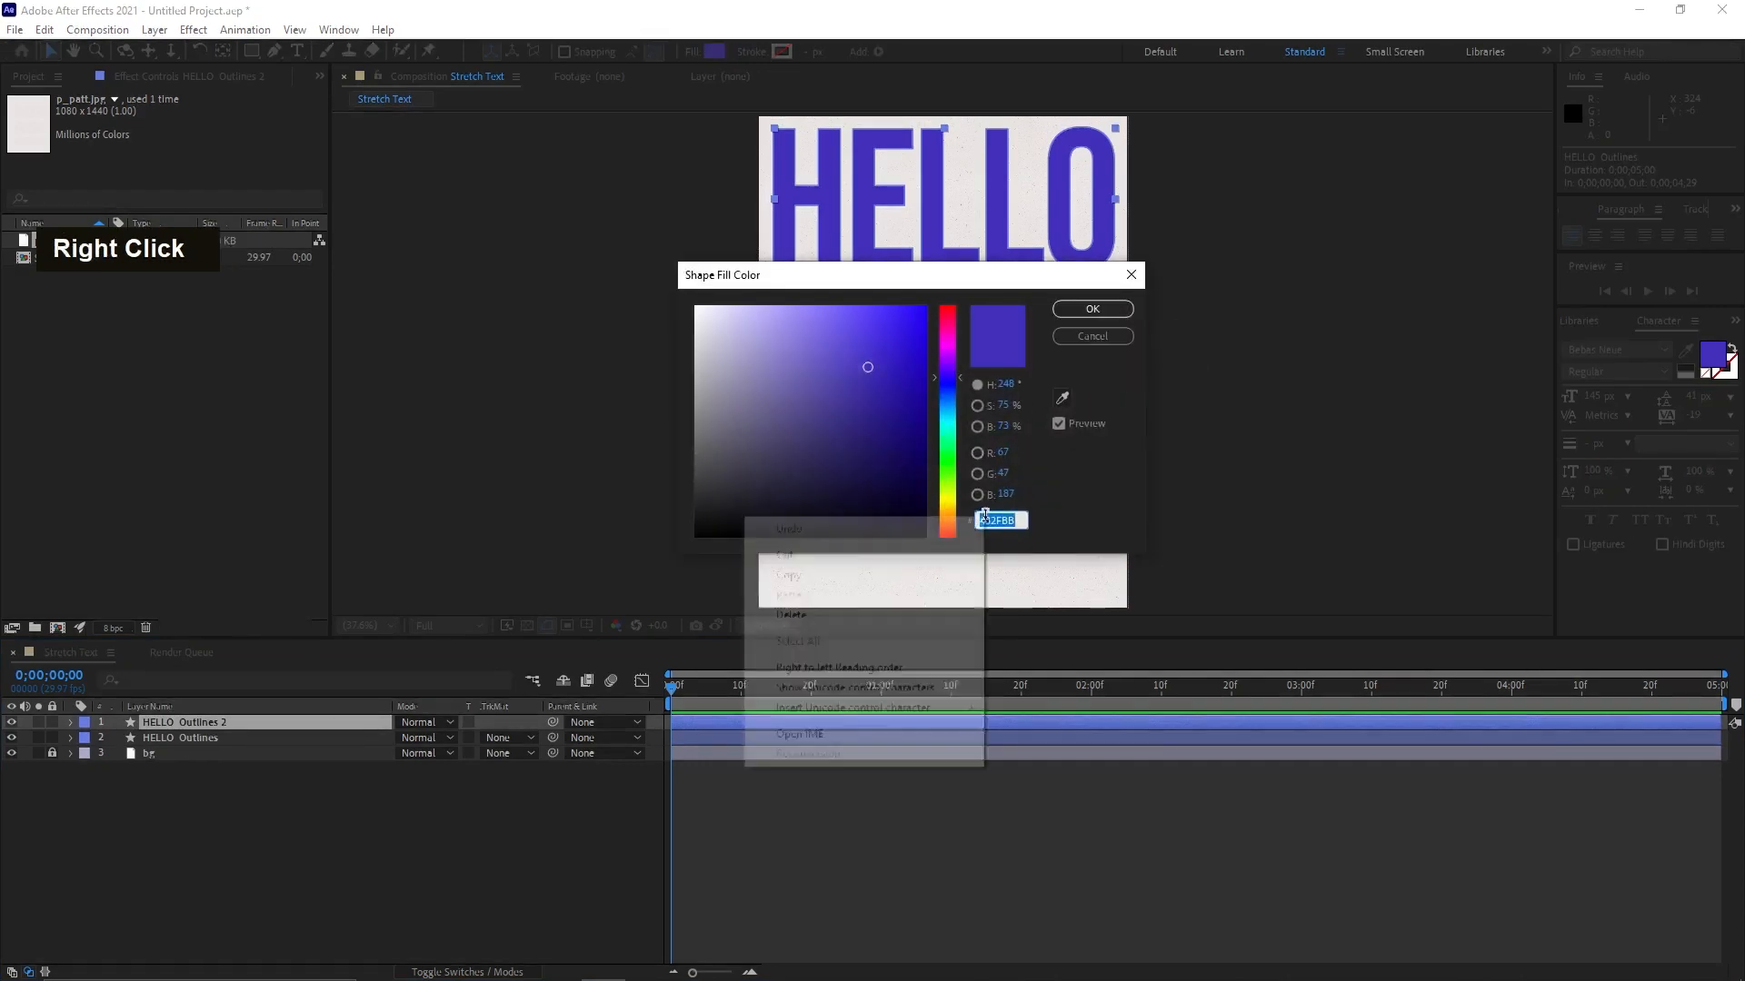
{"action": "left_click", "coordinate": [919, 569]}
{"action": "left_click", "coordinate": [1092, 309]}
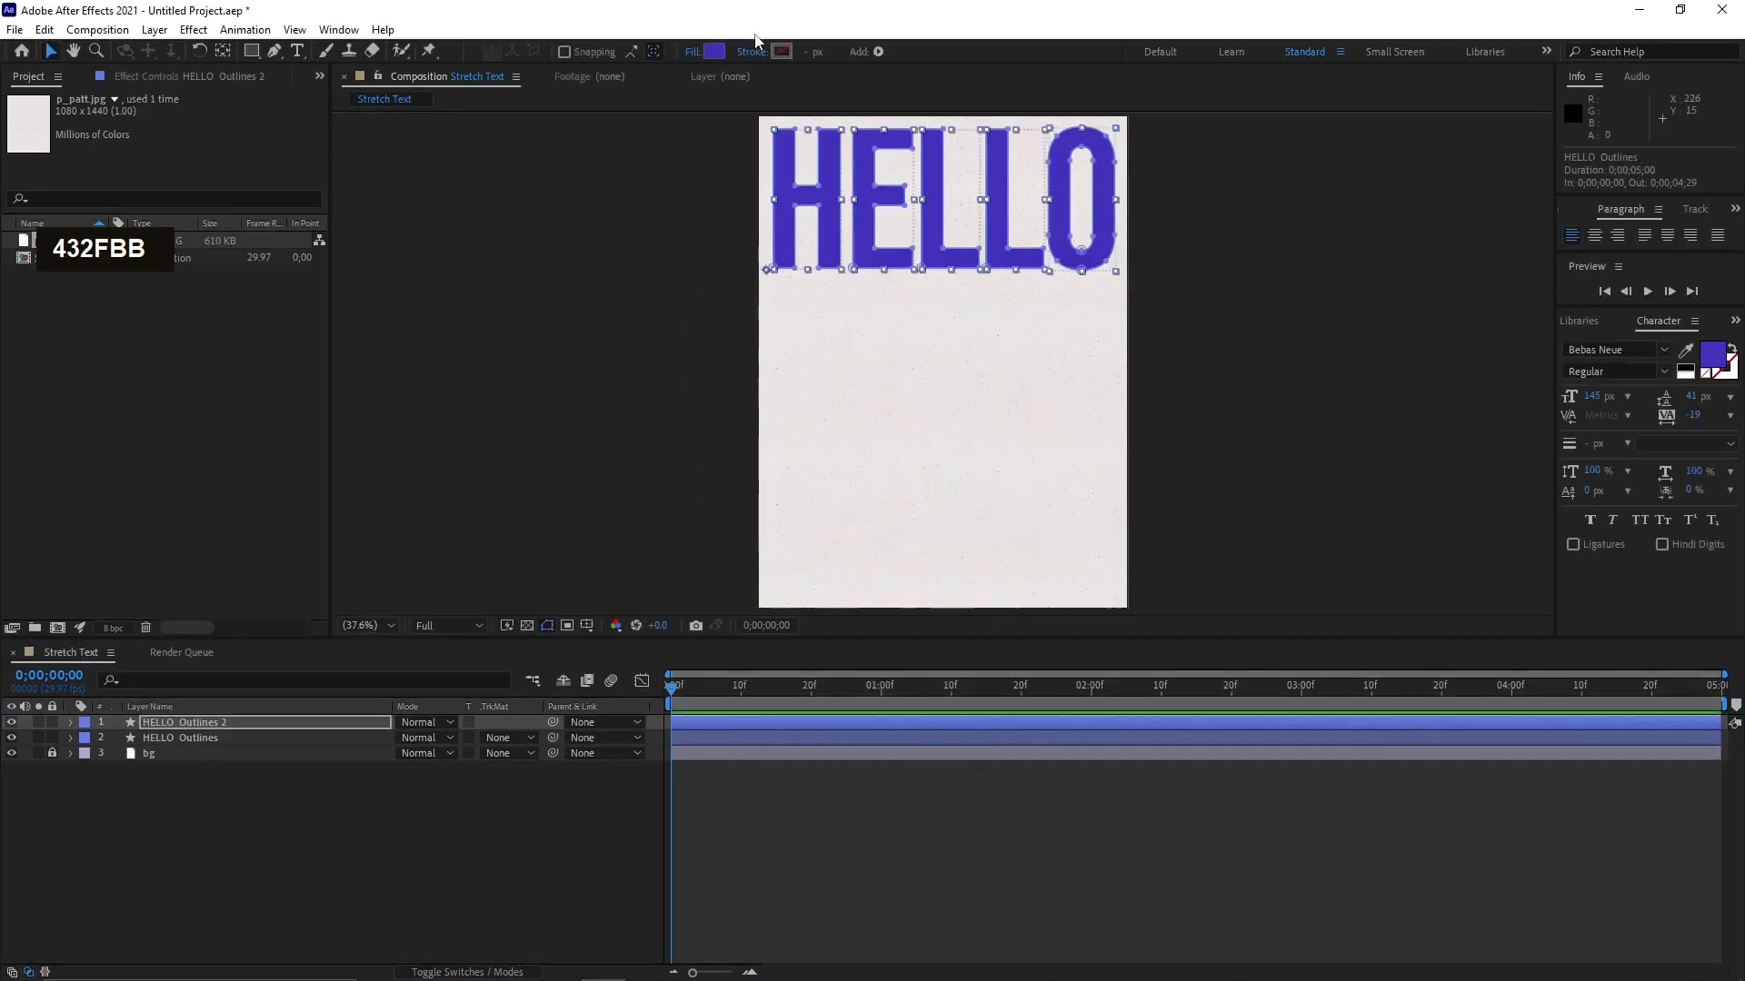
{"action": "left_click", "coordinate": [751, 52]}
{"action": "left_click", "coordinate": [1444, 513]}
{"action": "left_click", "coordinate": [1485, 619]}
{"action": "double_click", "coordinate": [781, 52]}
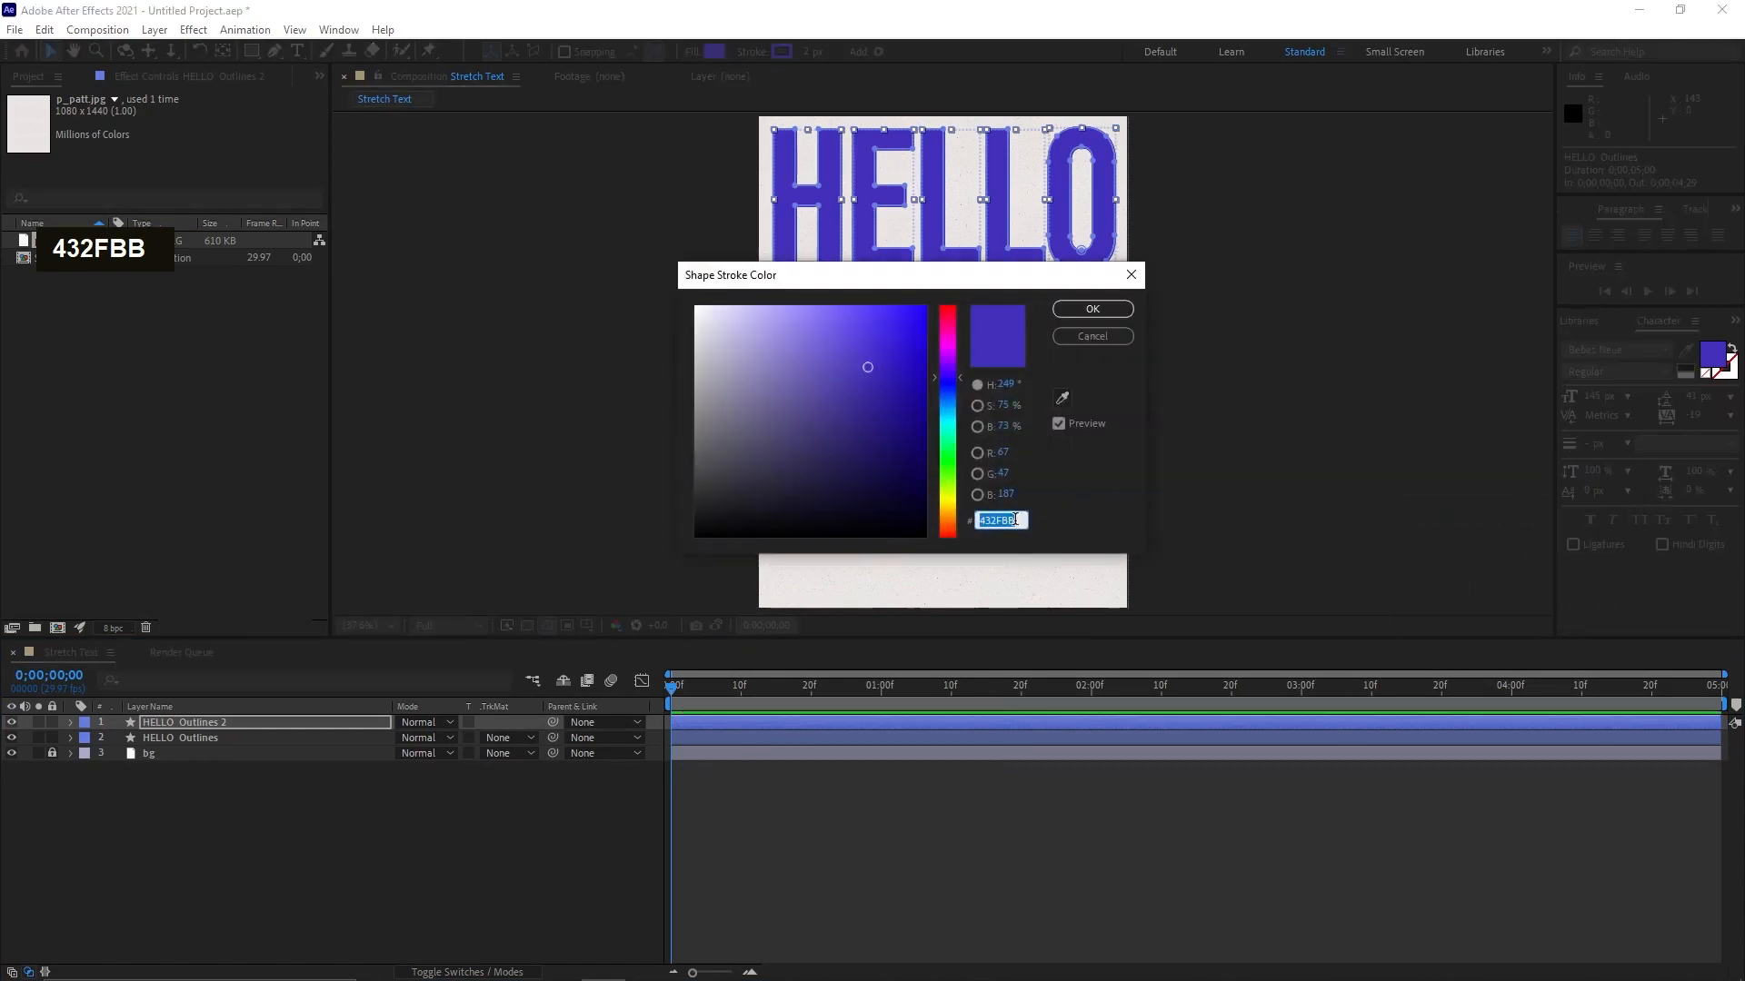
{"action": "right_click", "coordinate": [1018, 518]}
{"action": "left_click", "coordinate": [920, 596]}
{"action": "left_click", "coordinate": [1095, 311]}
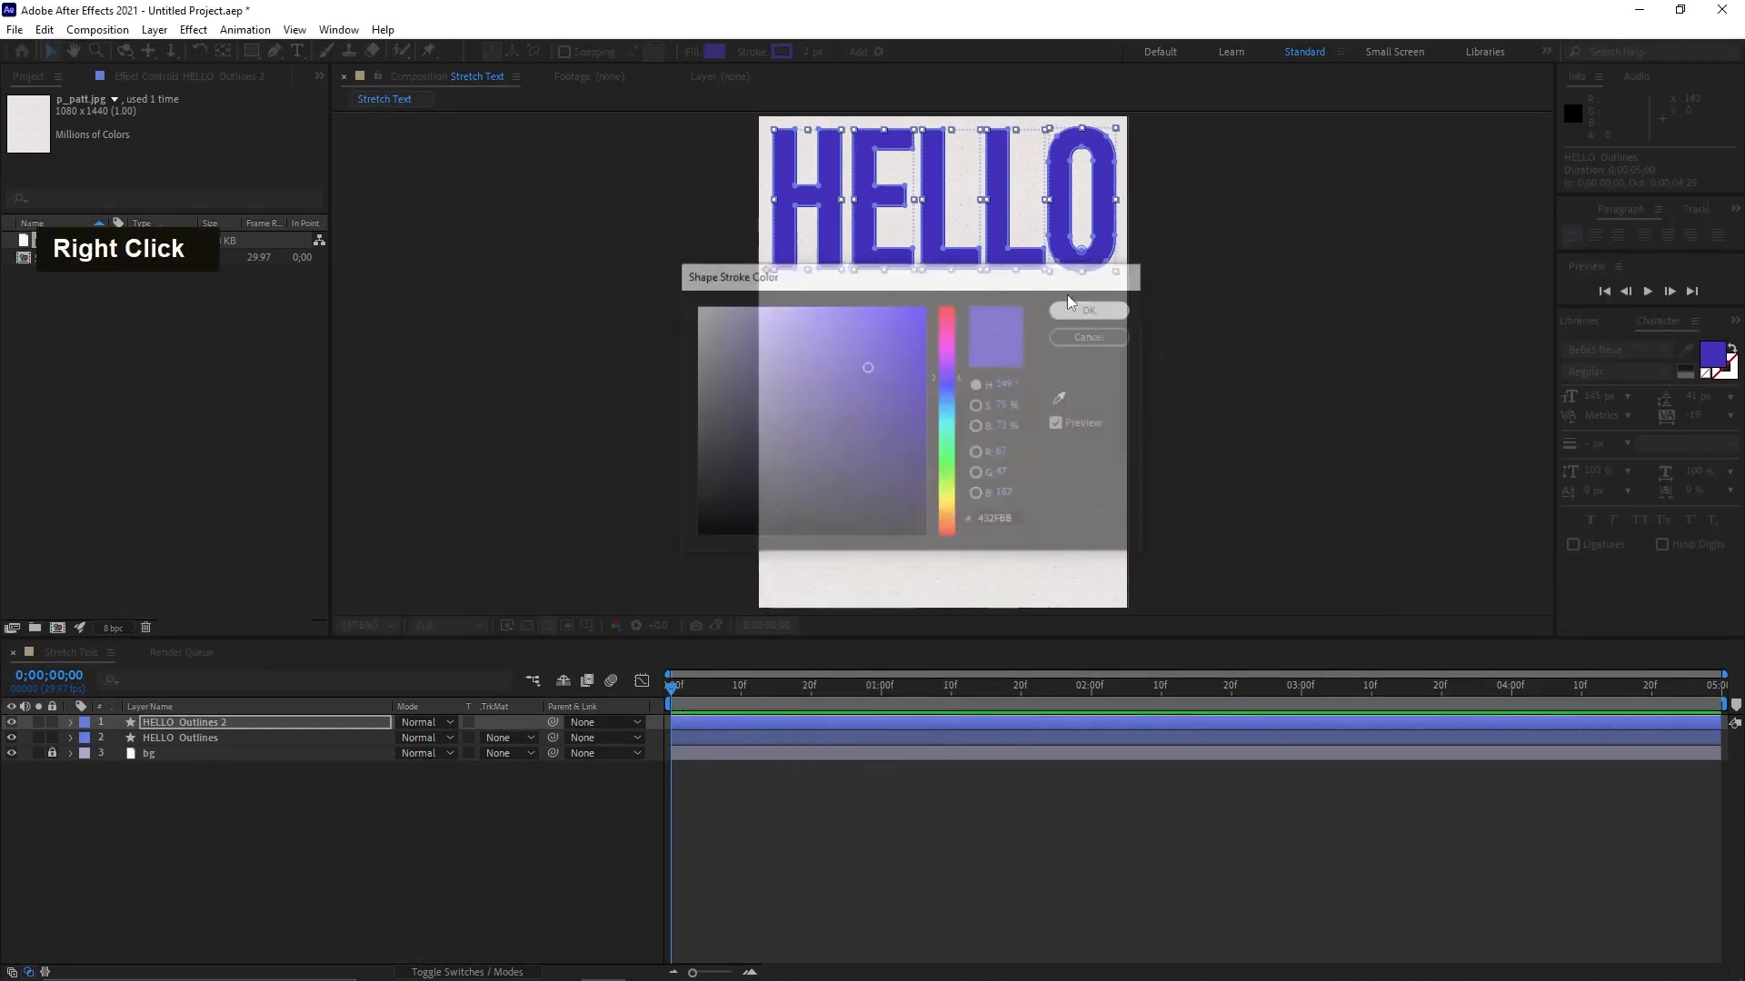
- Set the duplicate outlines' fill to none and their stroke width to 1.5 px
{"action": "left_click", "coordinate": [688, 52]}
{"action": "left_click", "coordinate": [1423, 514]}
{"action": "left_click", "coordinate": [1495, 622]}
{"action": "left_click", "coordinate": [811, 52]}
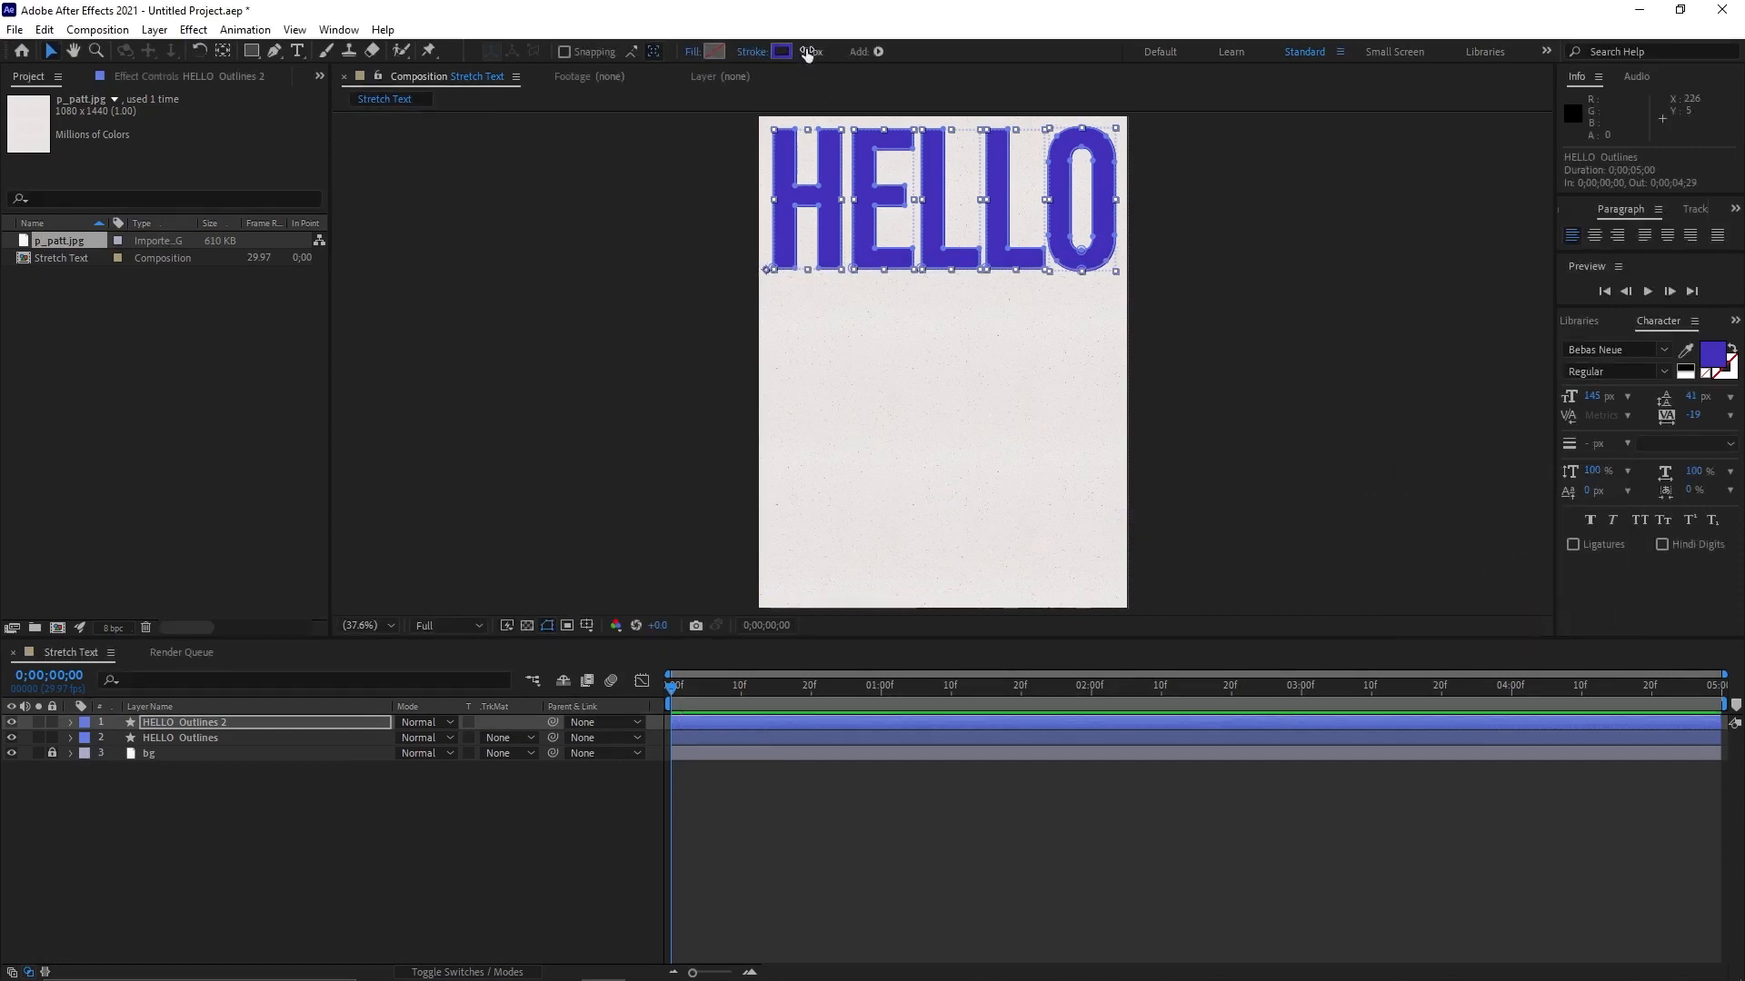
{"action": "type", "text": "1"}
{"action": "key", "text": "Return"}
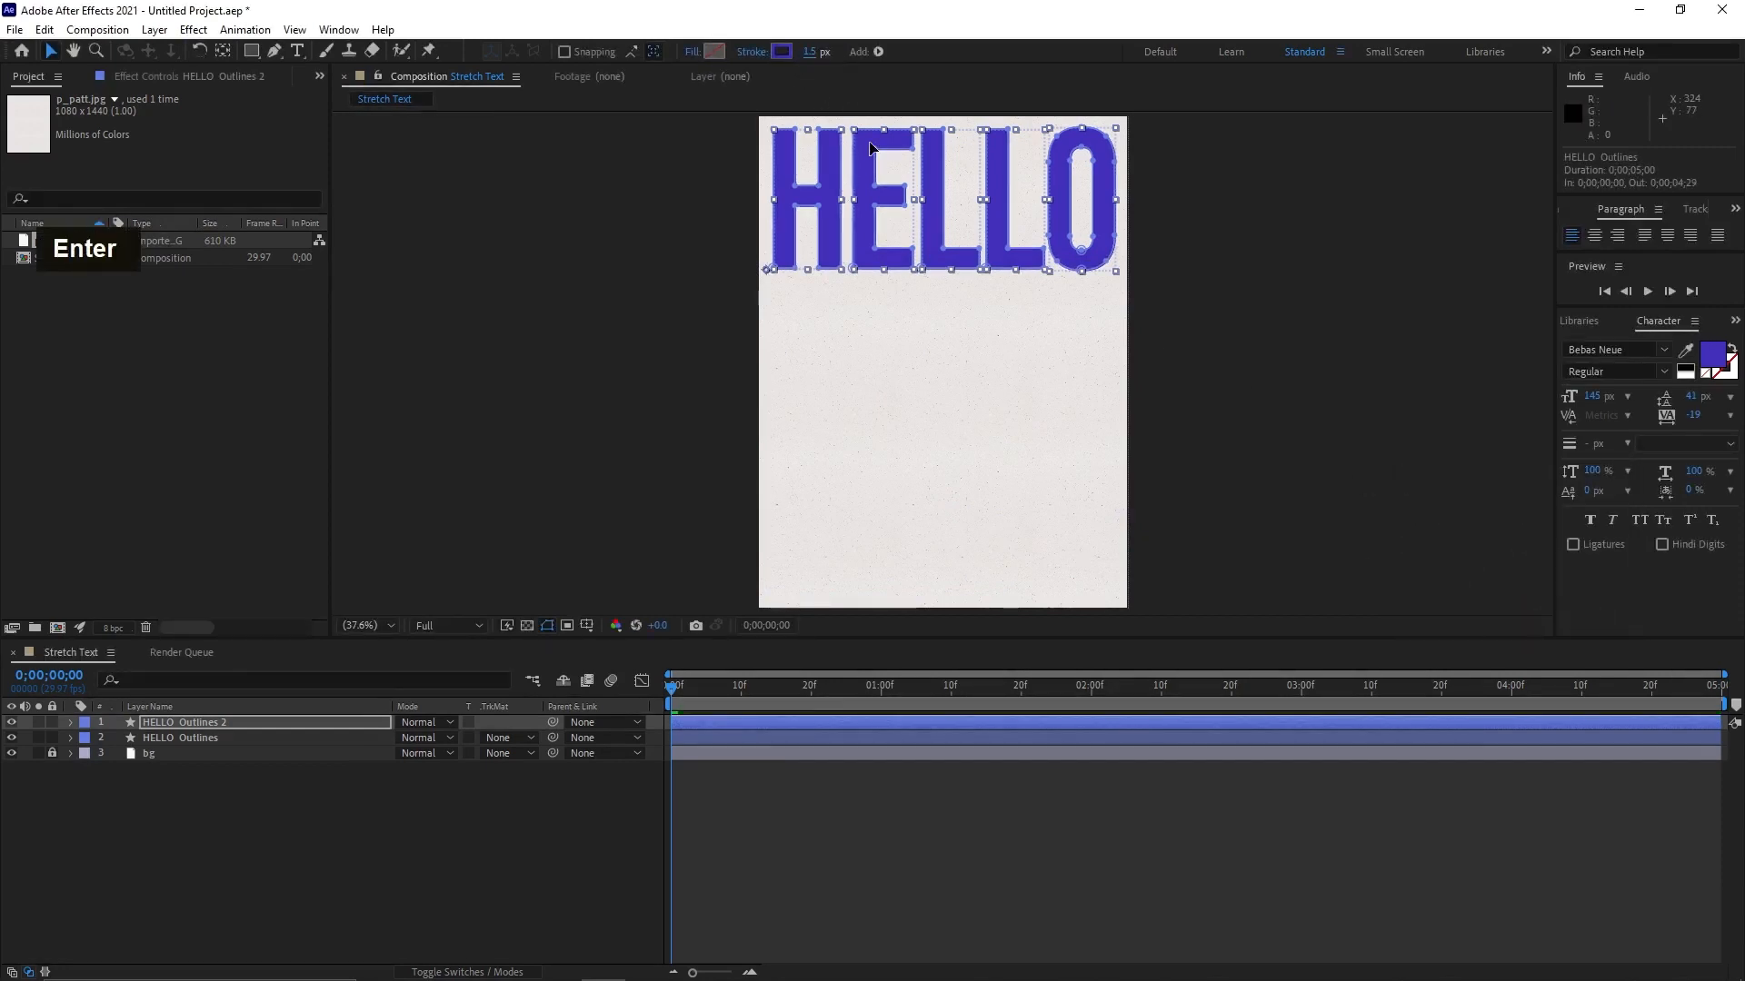
- Hide the HELLO Outlines 2 layer and select the filled HELLO Outlines layer
{"action": "left_click", "coordinate": [210, 794]}
{"action": "left_click", "coordinate": [222, 720]}
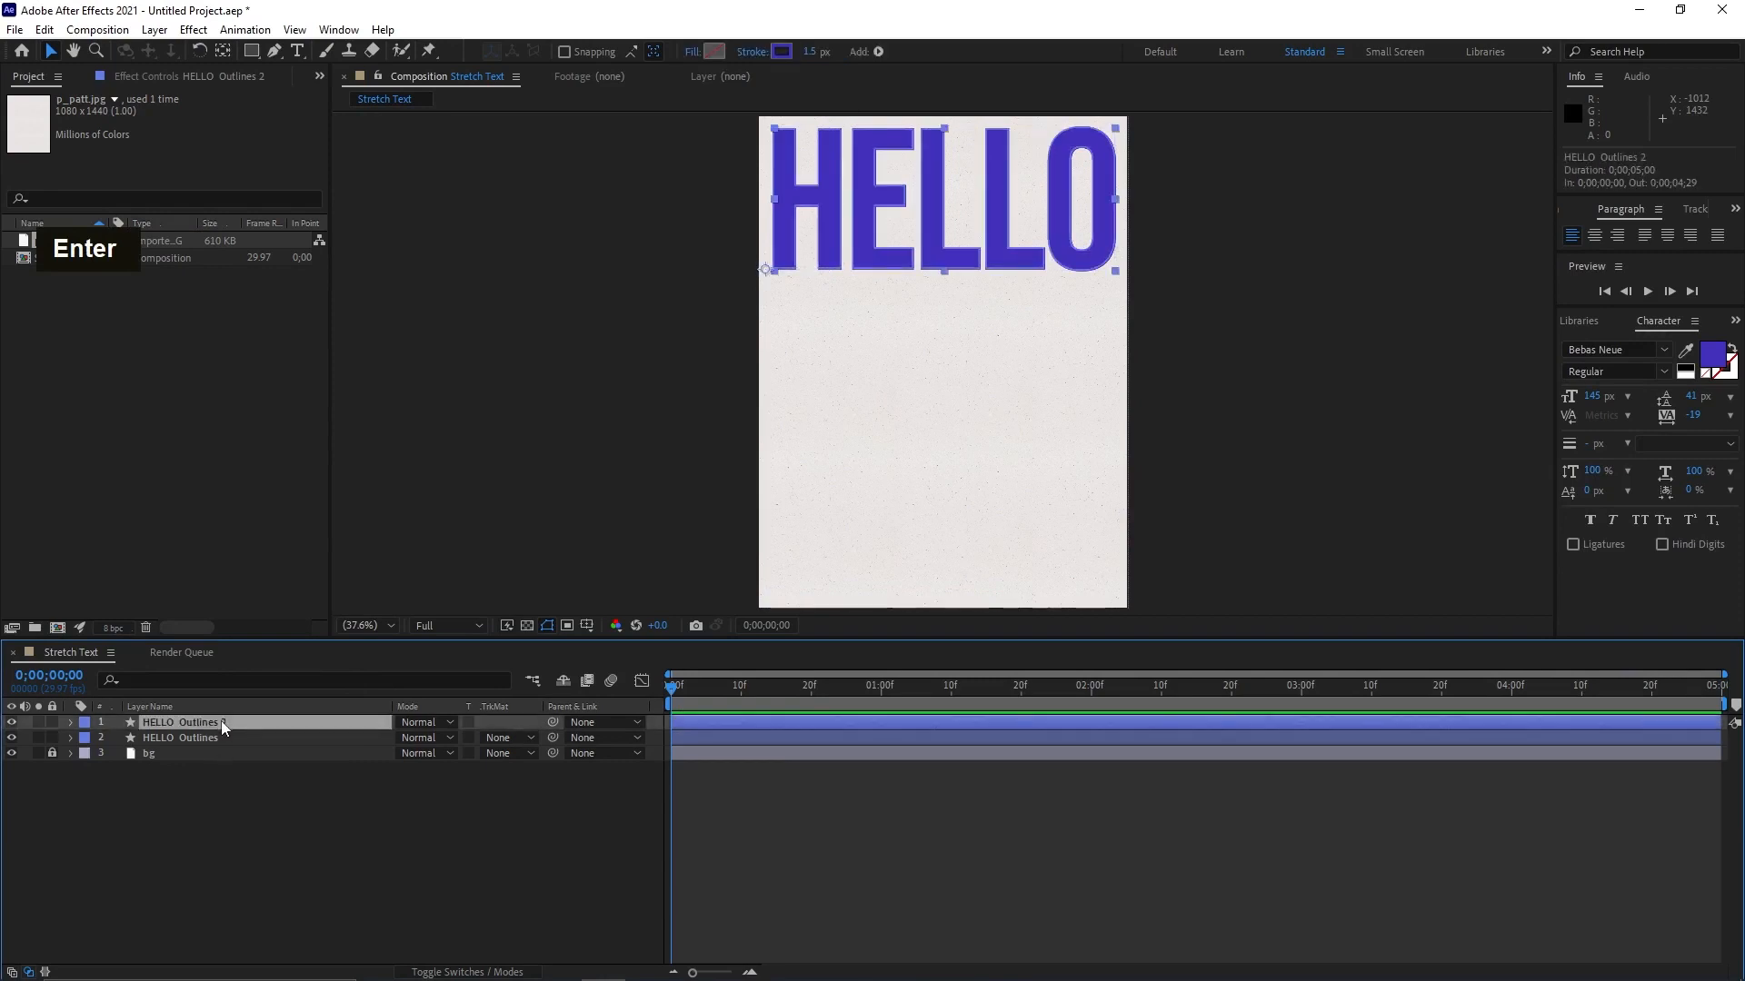
{"action": "left_click", "coordinate": [160, 788]}
{"action": "double_click", "coordinate": [176, 740]}
{"action": "left_click", "coordinate": [199, 717]}
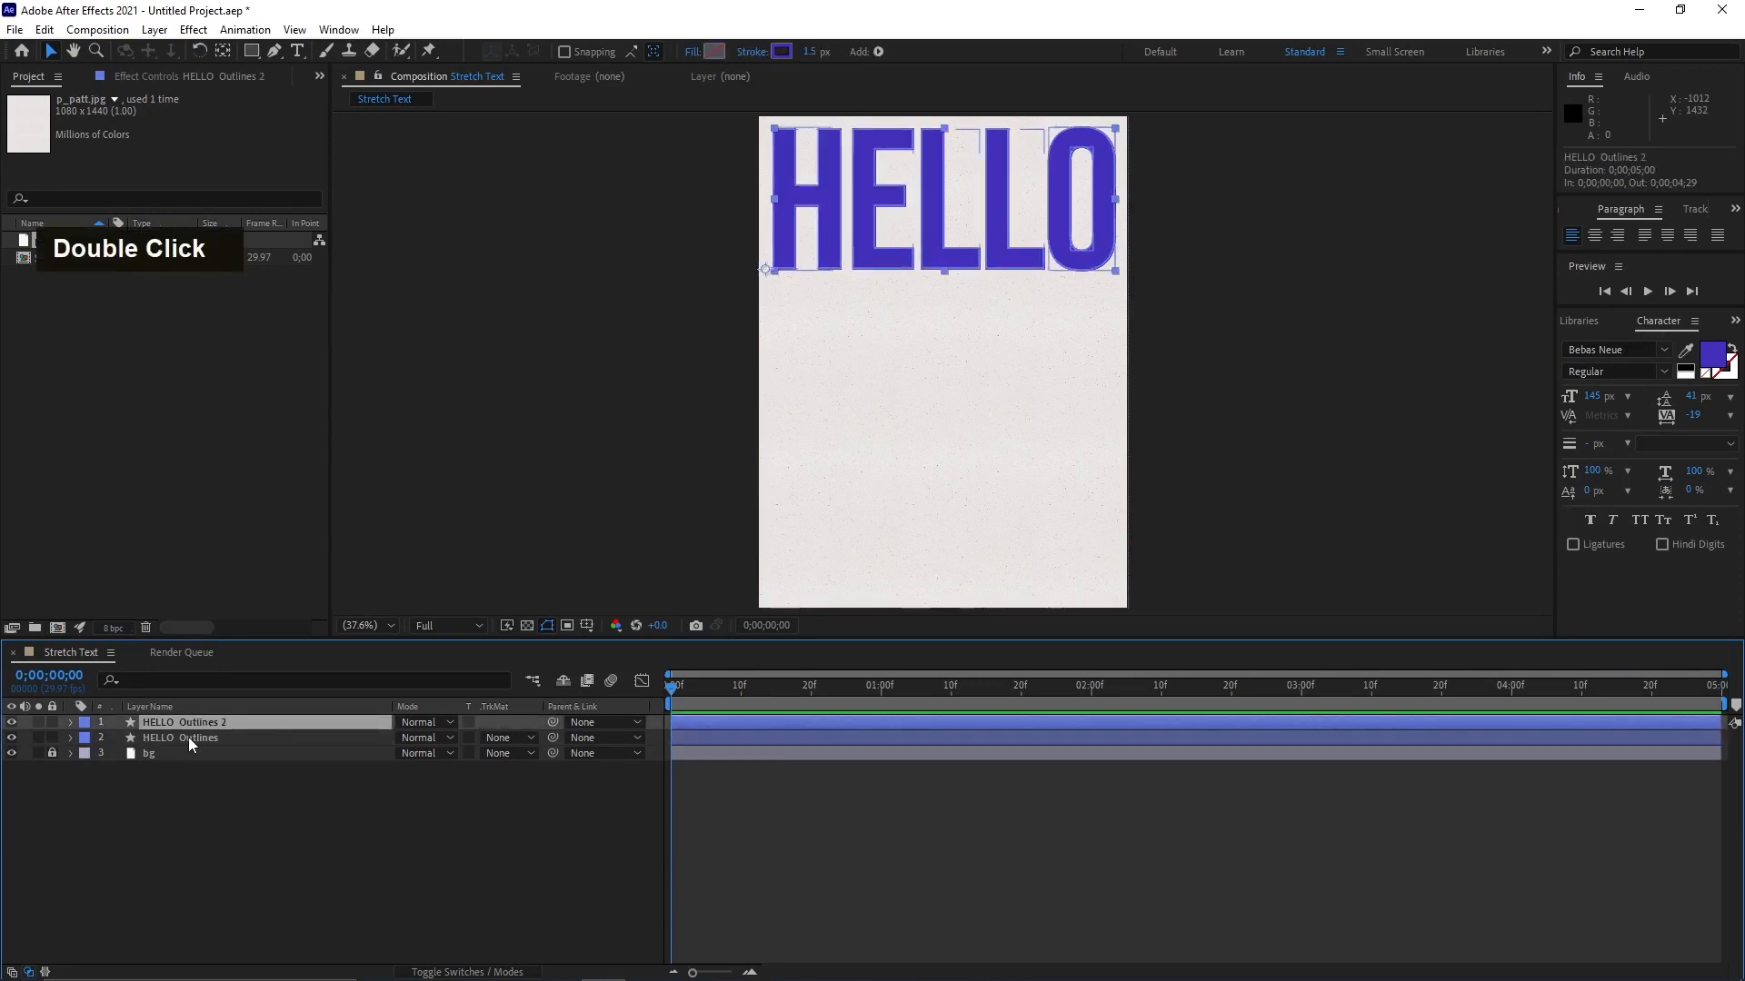
{"action": "left_click", "coordinate": [188, 738]}
{"action": "left_click", "coordinate": [11, 722]}
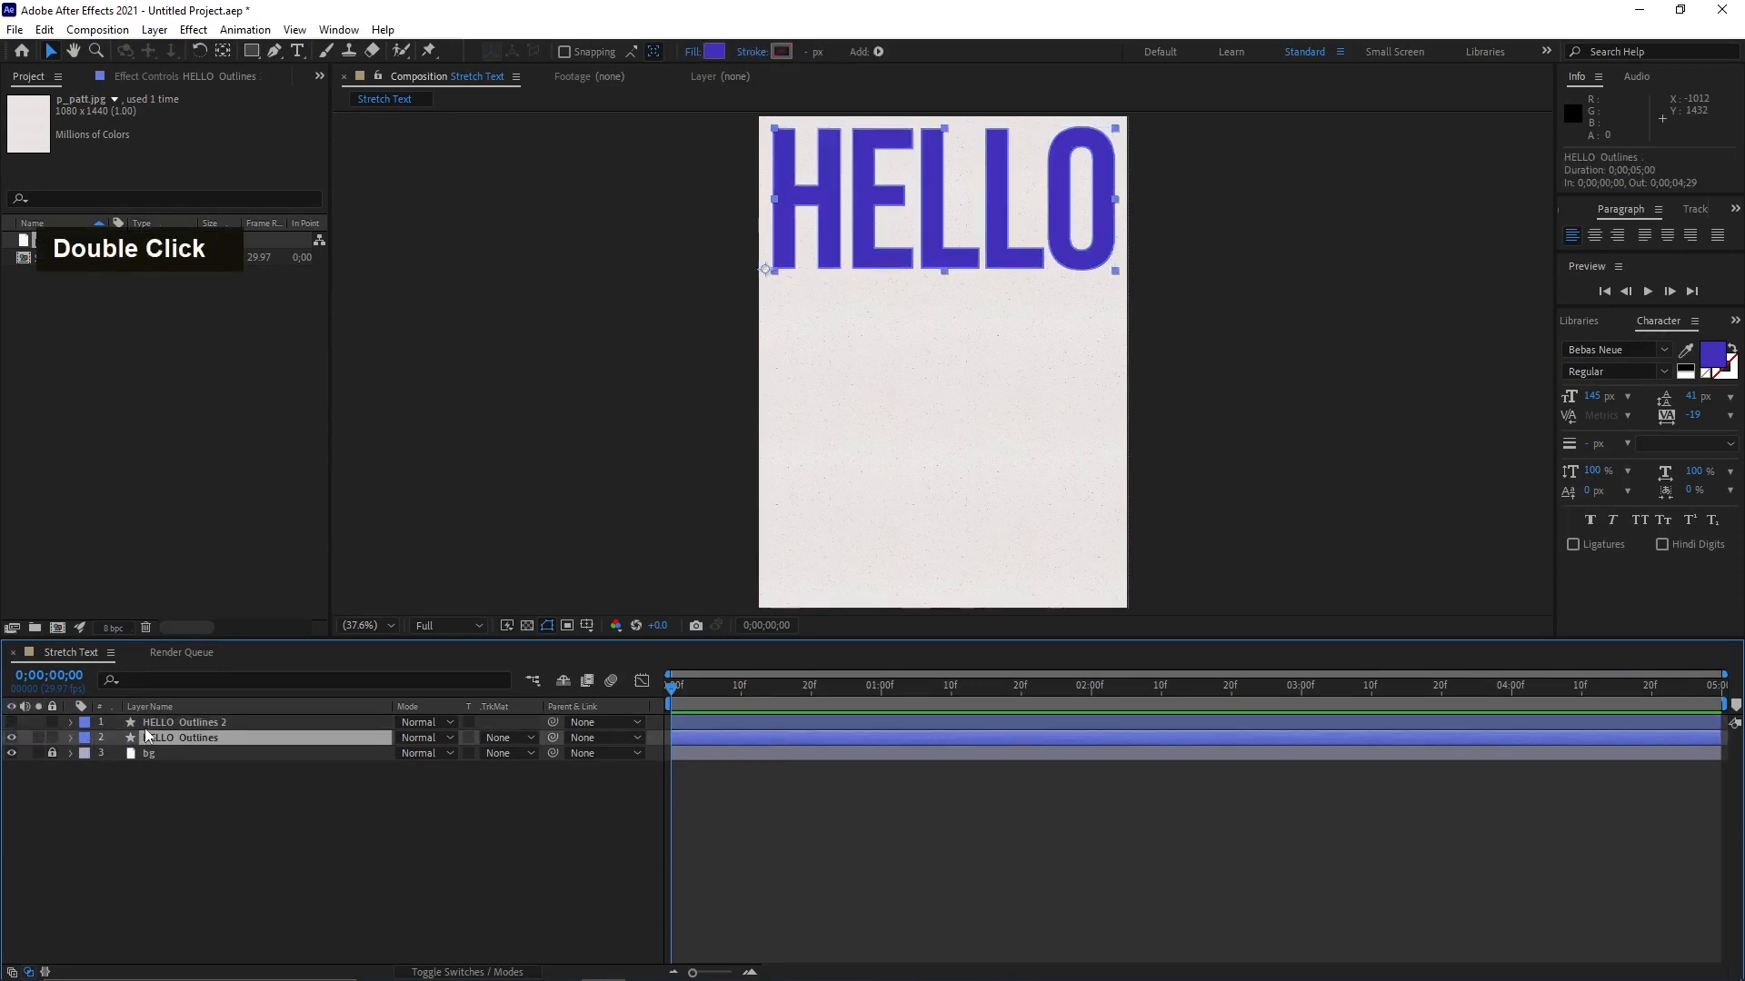
- Rename the filled HELLO Outlines layer to HELLO
{"action": "left_click", "coordinate": [71, 738]}
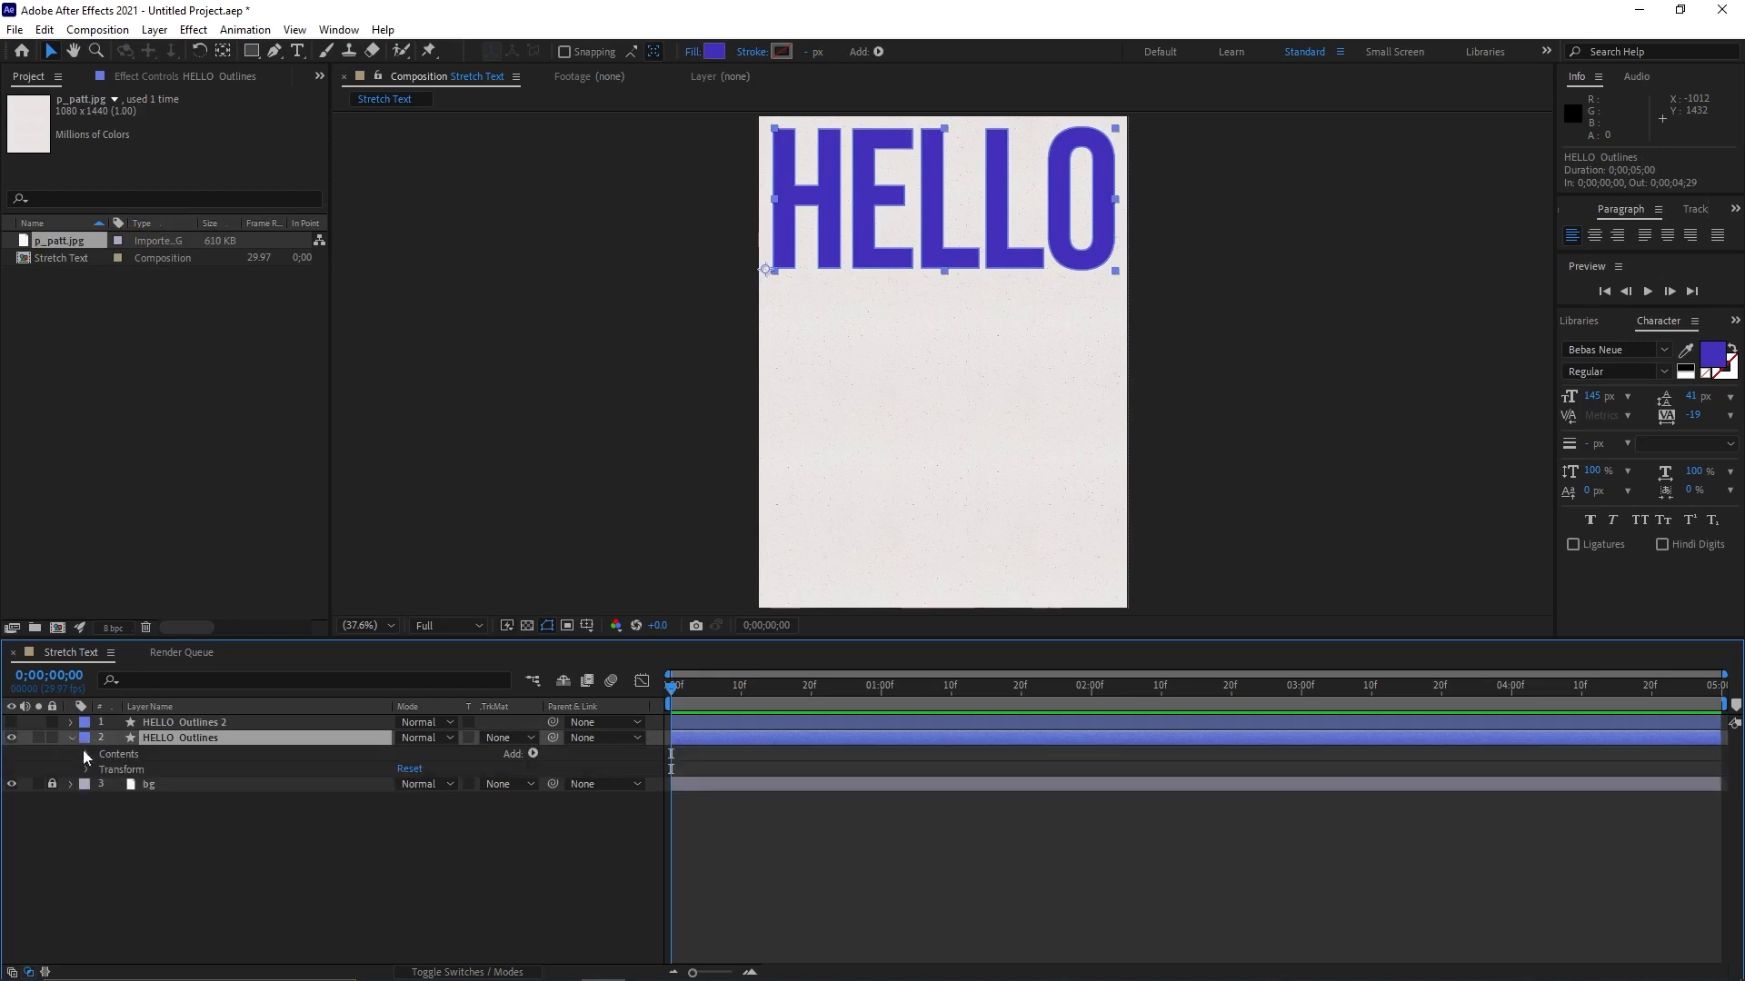
{"action": "key", "text": "Return"}
{"action": "double_click", "coordinate": [191, 738]}
{"action": "key", "text": "BackSpace"}
{"action": "key", "text": "BackSpace"}
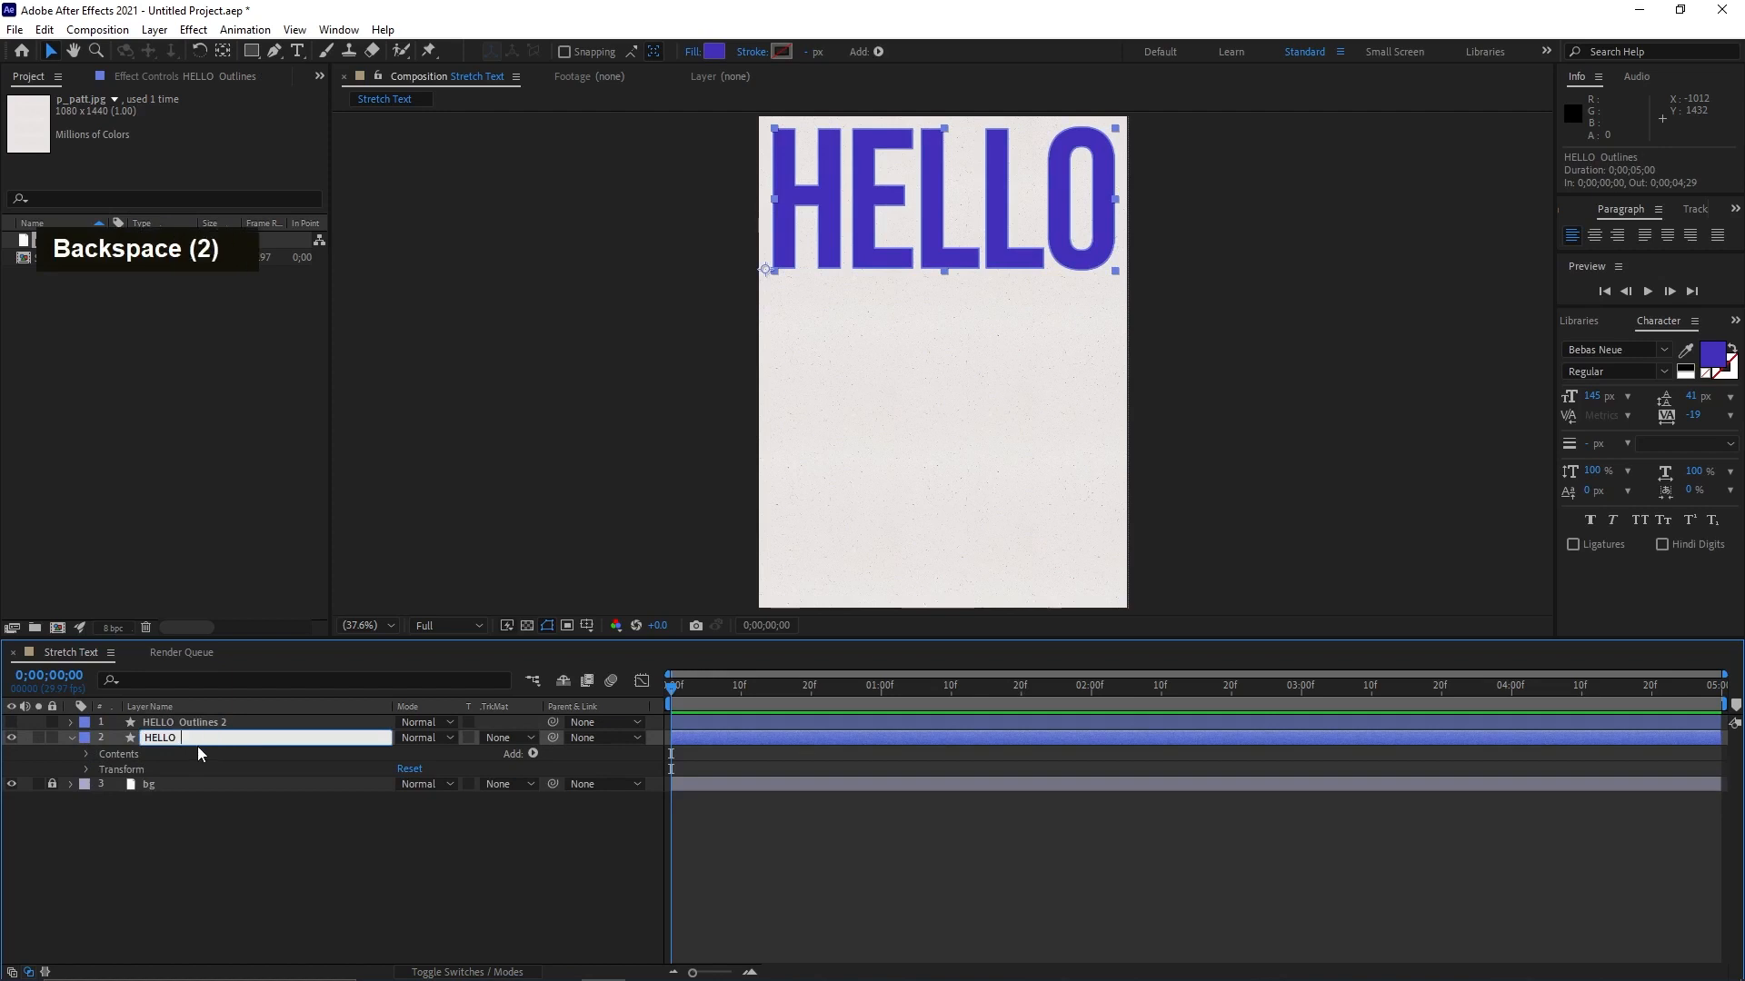
{"action": "key", "text": "Return"}
- Group the five letter shapes H, E, L, L and O inside the HELLO layer's contents
{"action": "left_click", "coordinate": [86, 754]}
{"action": "left_click", "coordinate": [136, 769]}
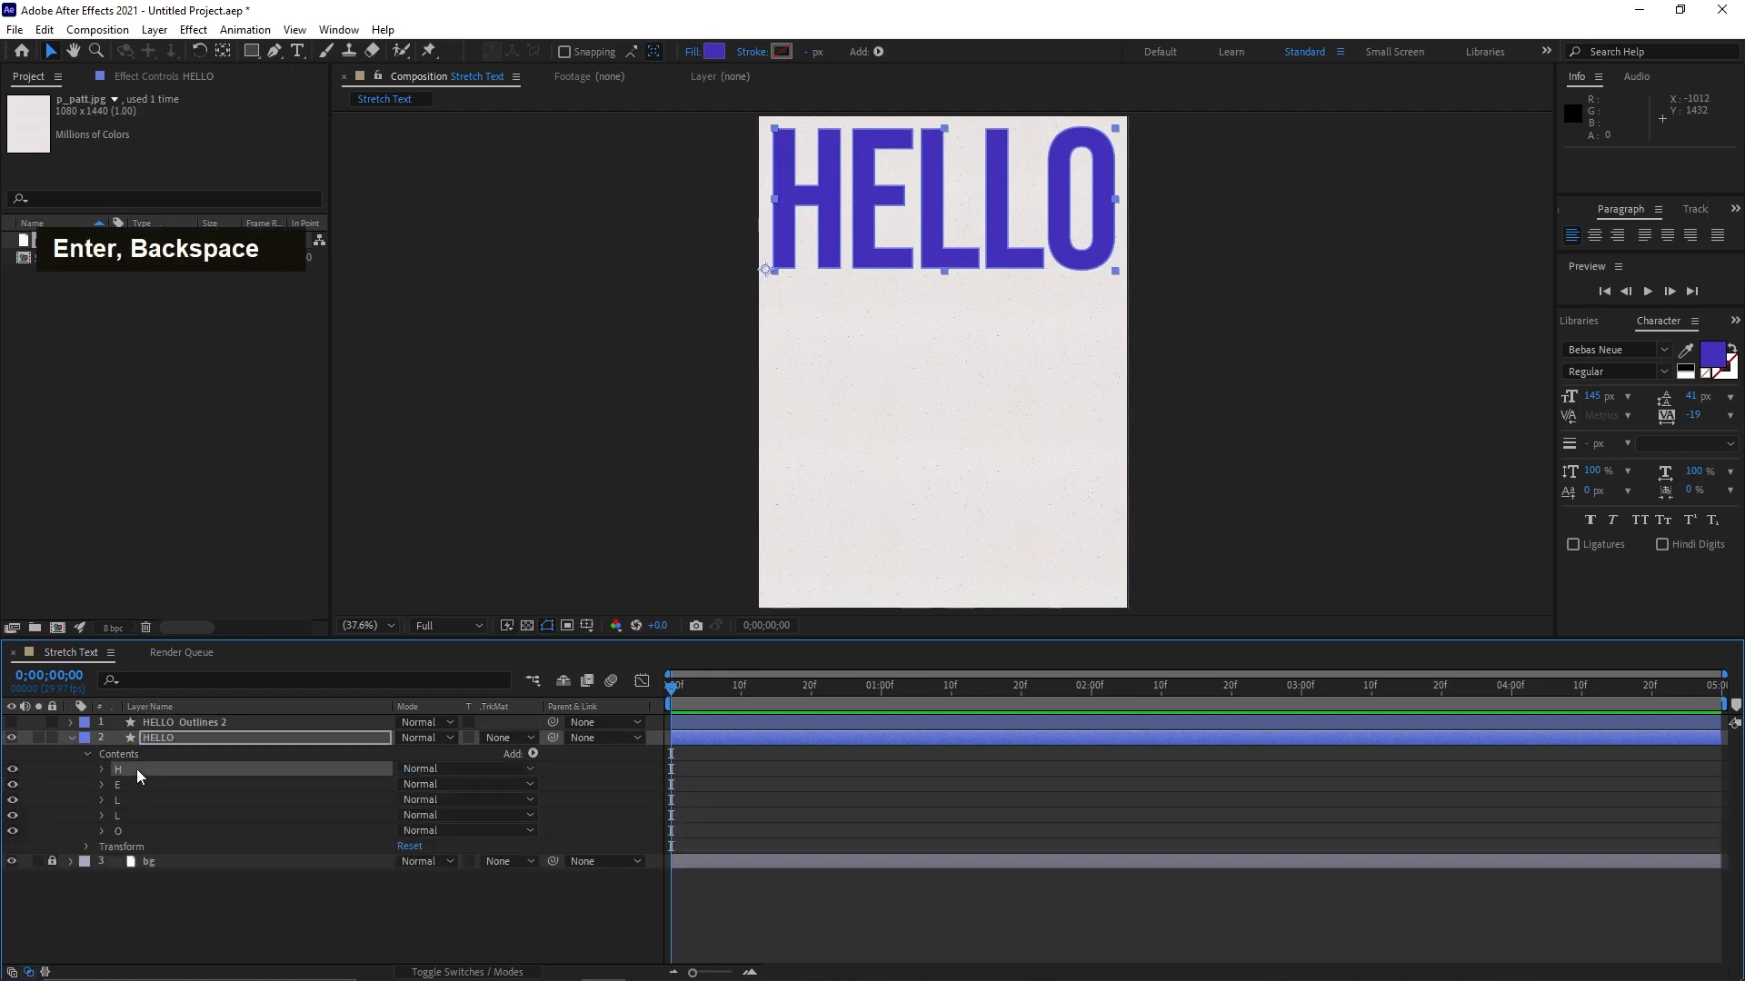
{"action": "left_click", "coordinate": [129, 832], "text": "shift"}
{"action": "right_click", "coordinate": [128, 787]}
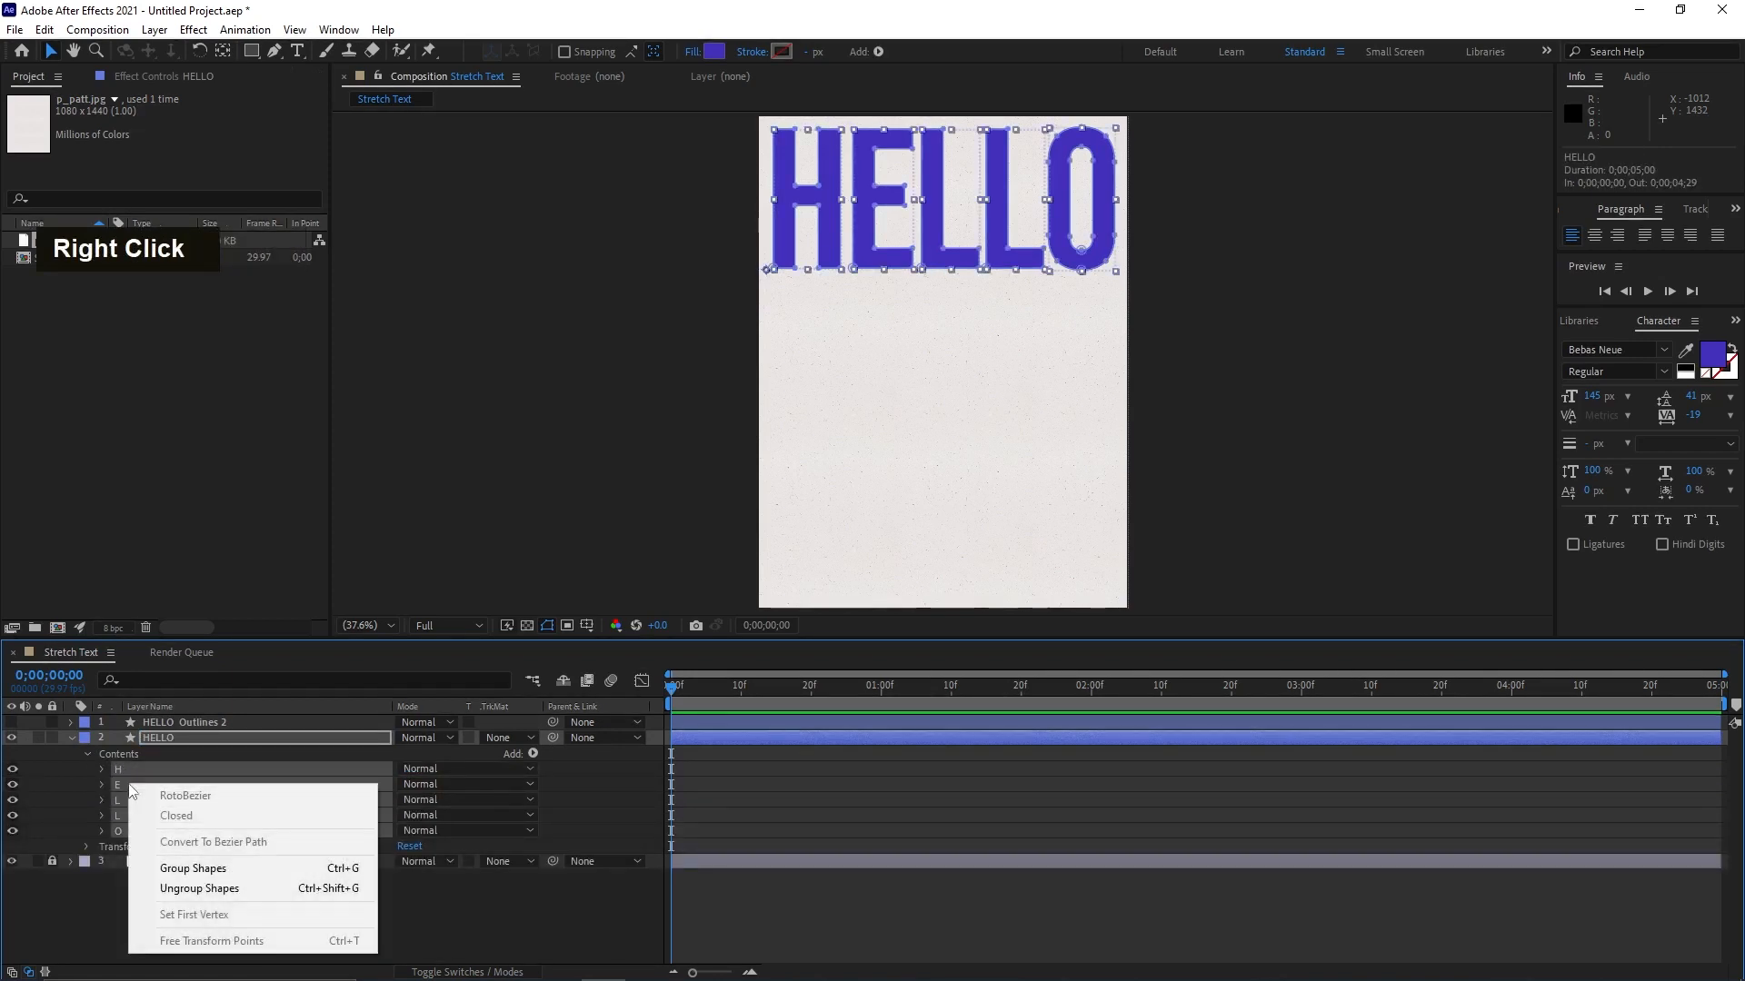
{"action": "left_click", "coordinate": [192, 869]}
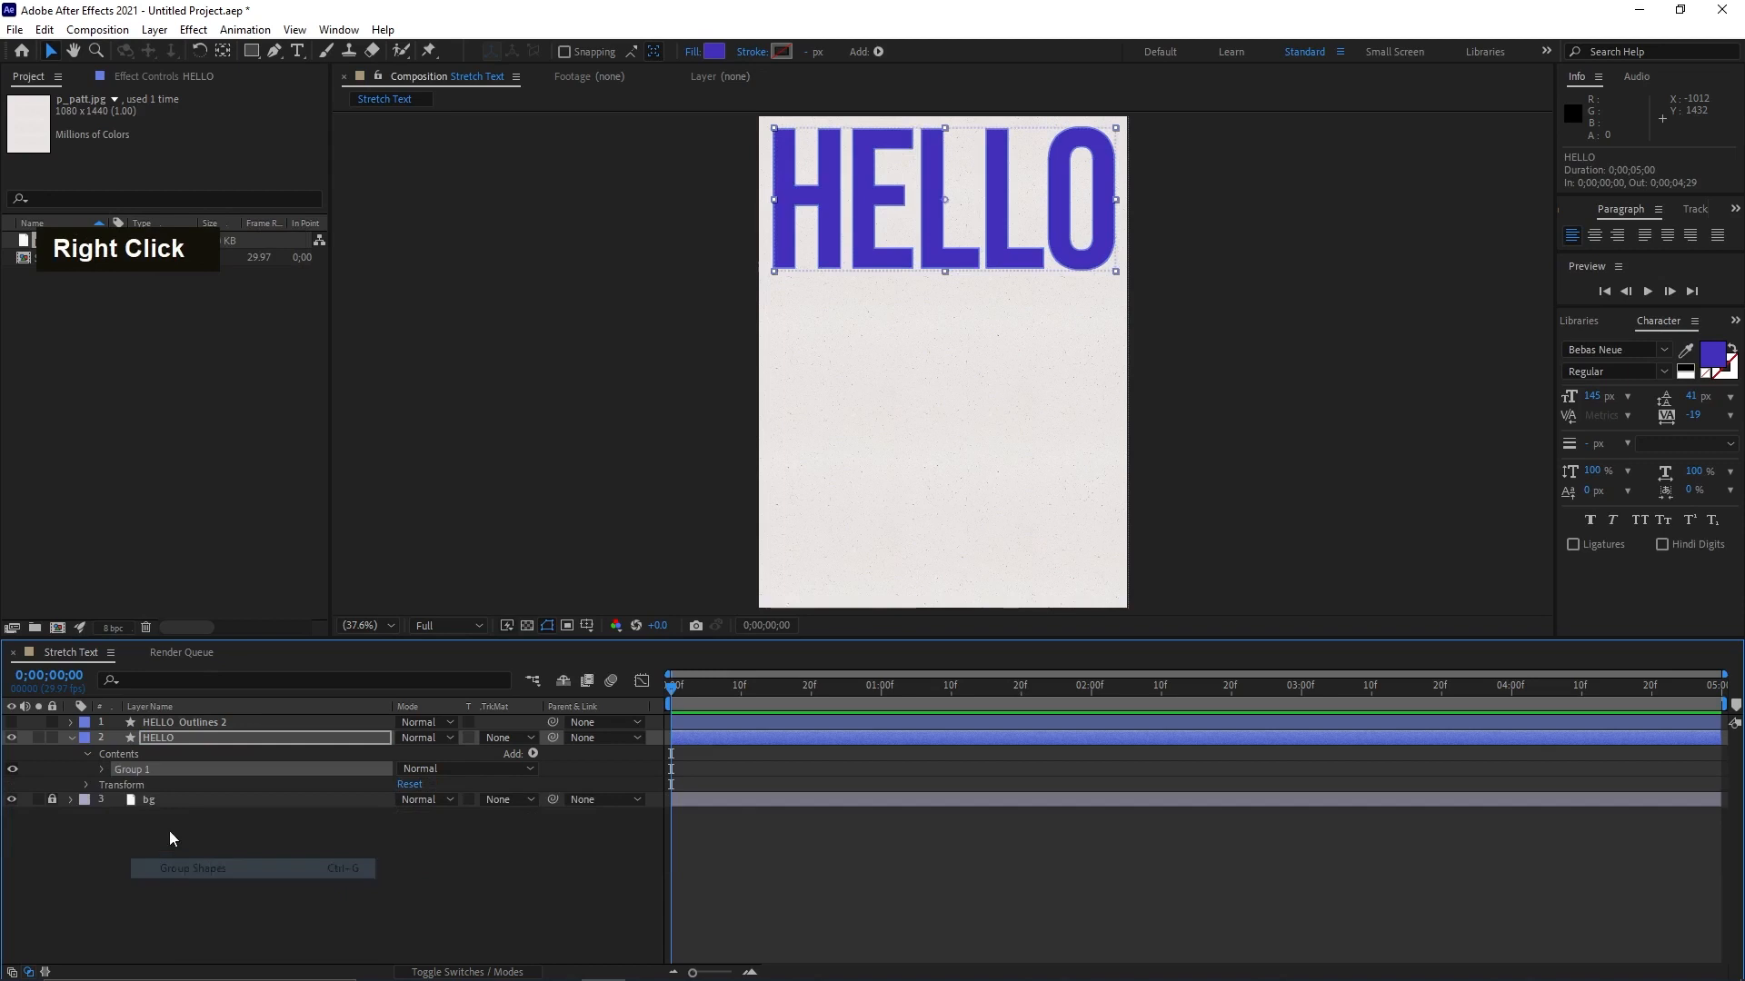
- Rename the letter group in the HELLO layer's contents to Fill
{"action": "right_click", "coordinate": [120, 770]}
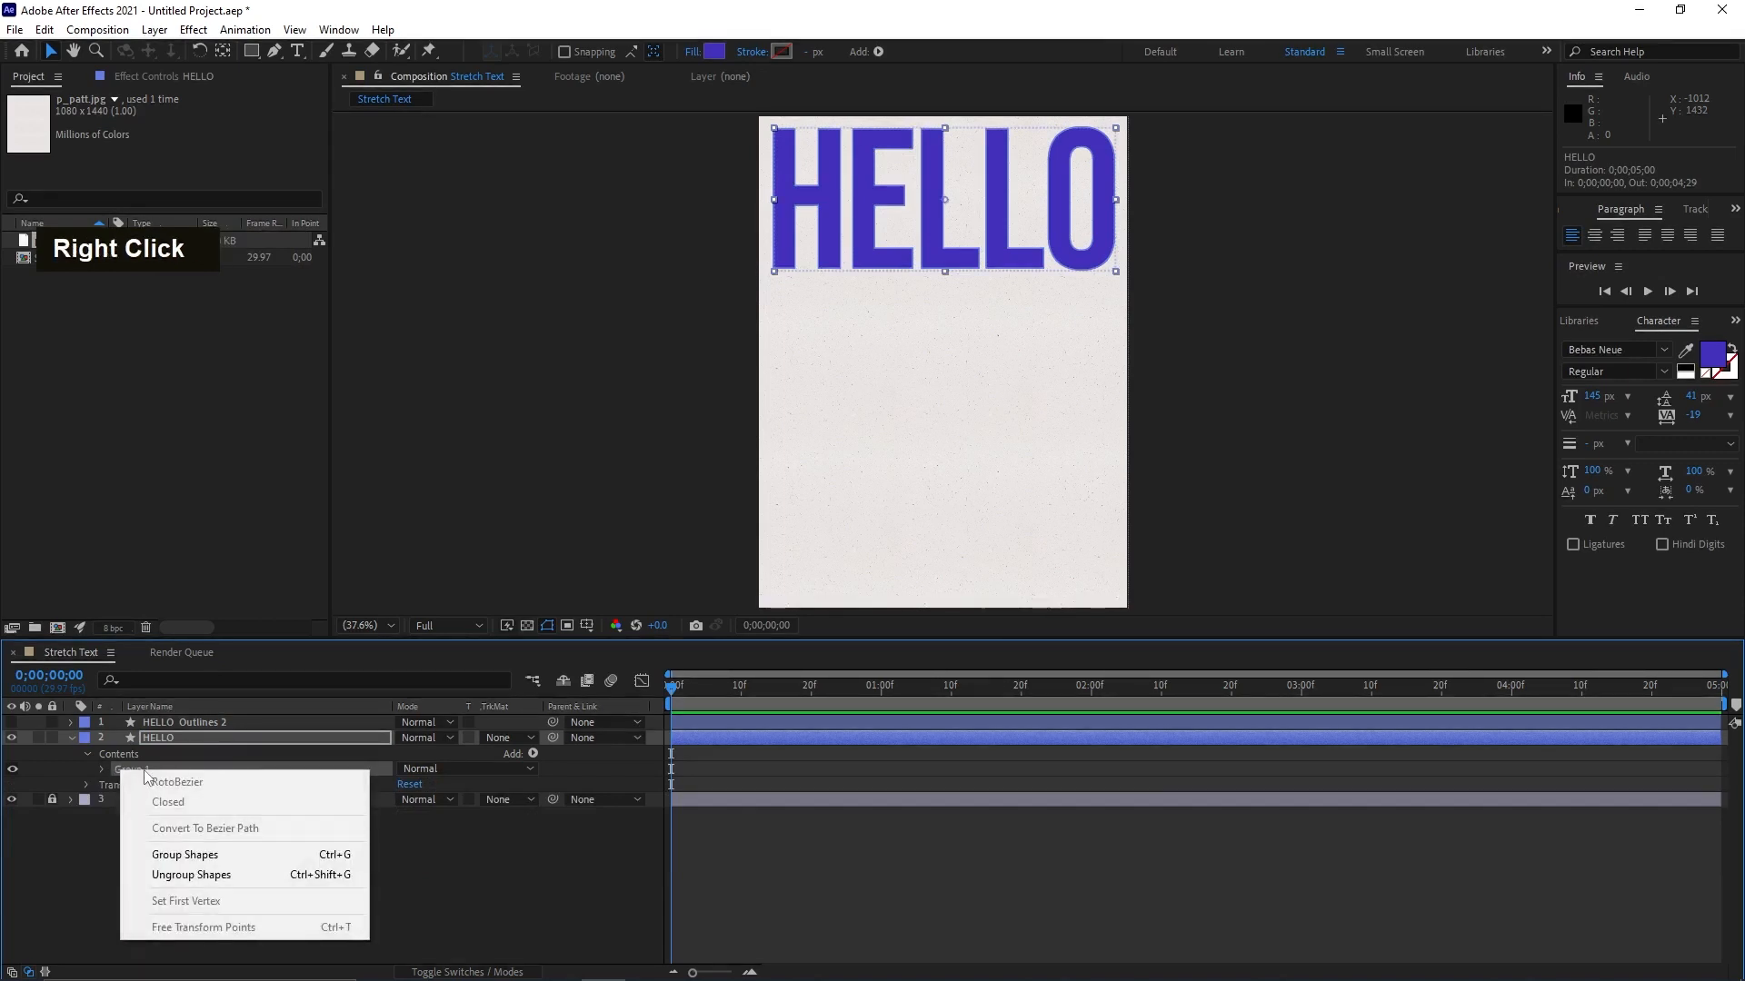
{"action": "double_click", "coordinate": [160, 771]}
{"action": "key", "text": "Return"}
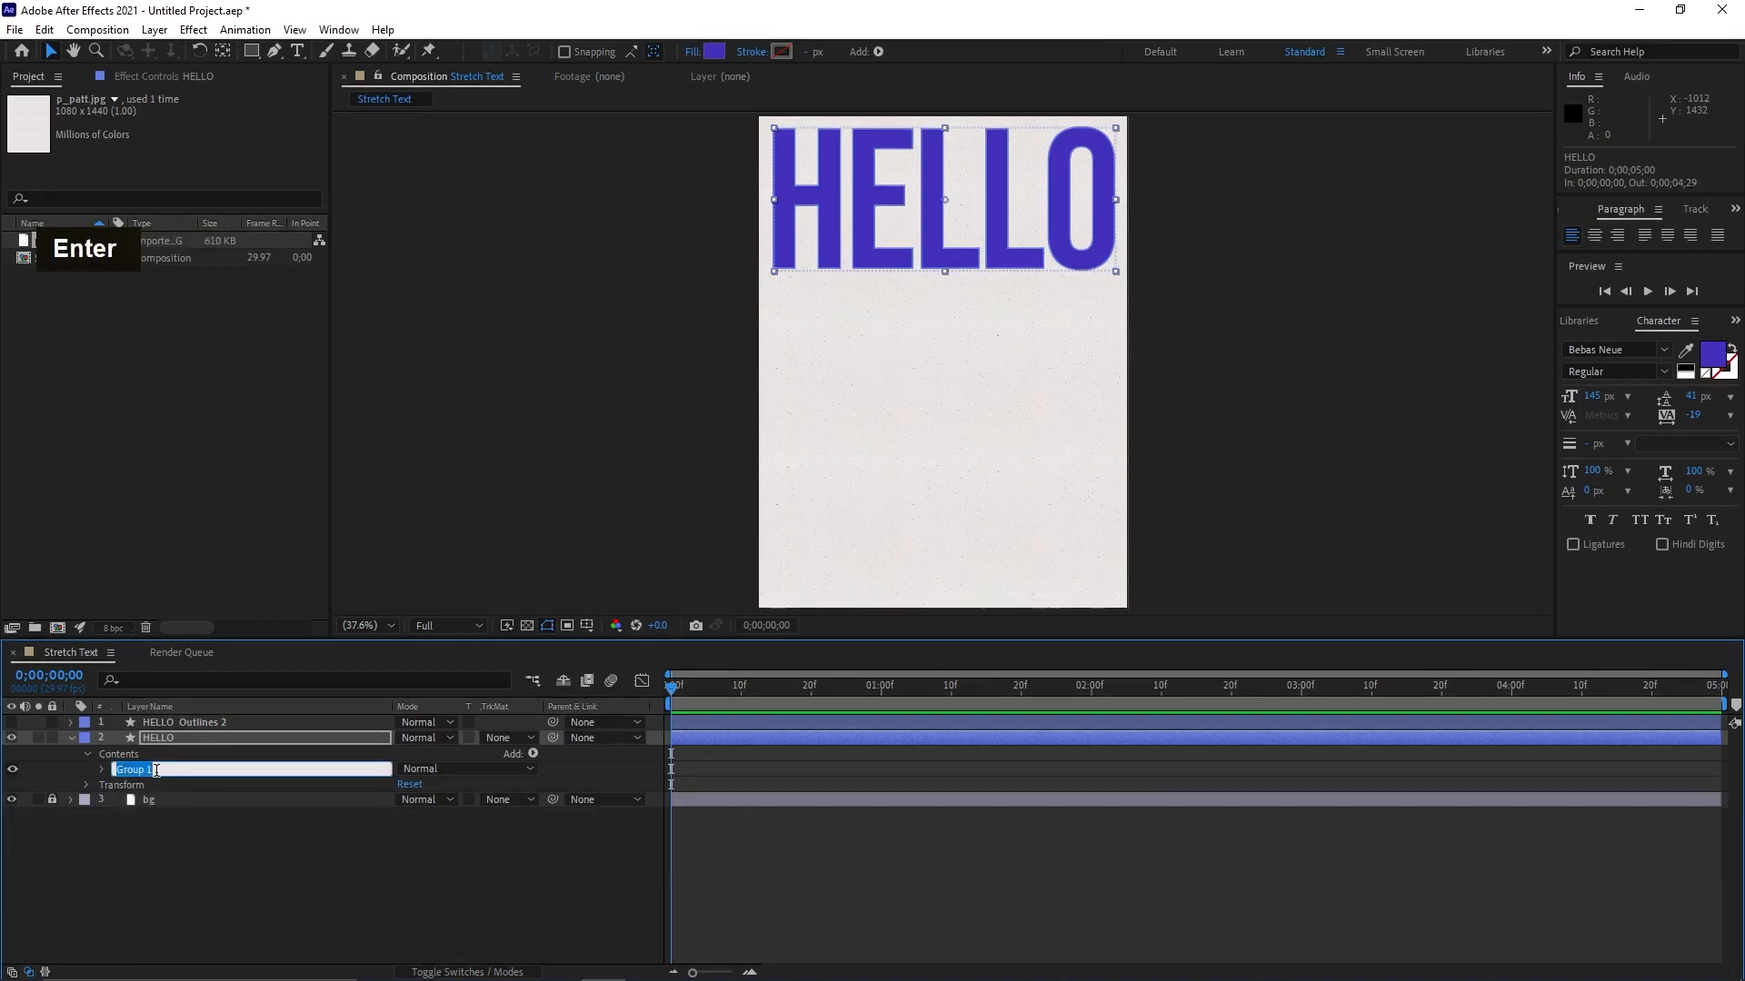
{"action": "key", "text": "Caps_Lock"}
{"action": "type", "text": "F"}
{"action": "key", "text": "Caps_Lock"}
{"action": "type", "text": "ill"}
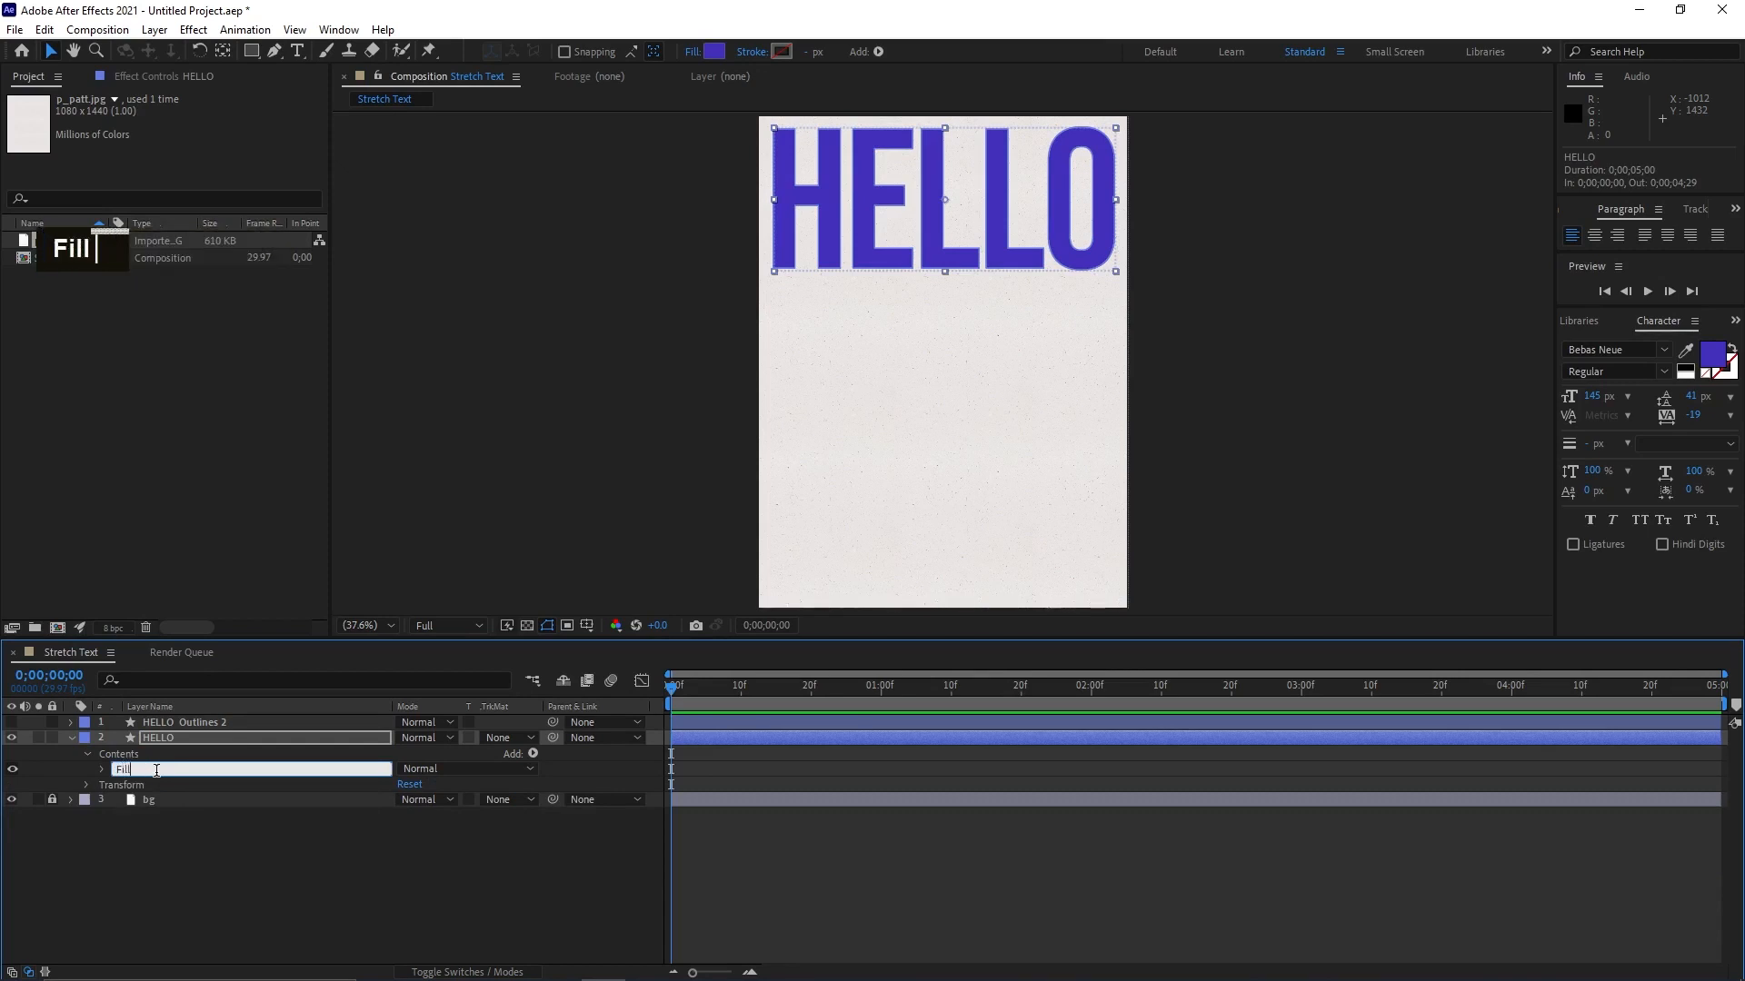
{"action": "key", "text": "Return"}
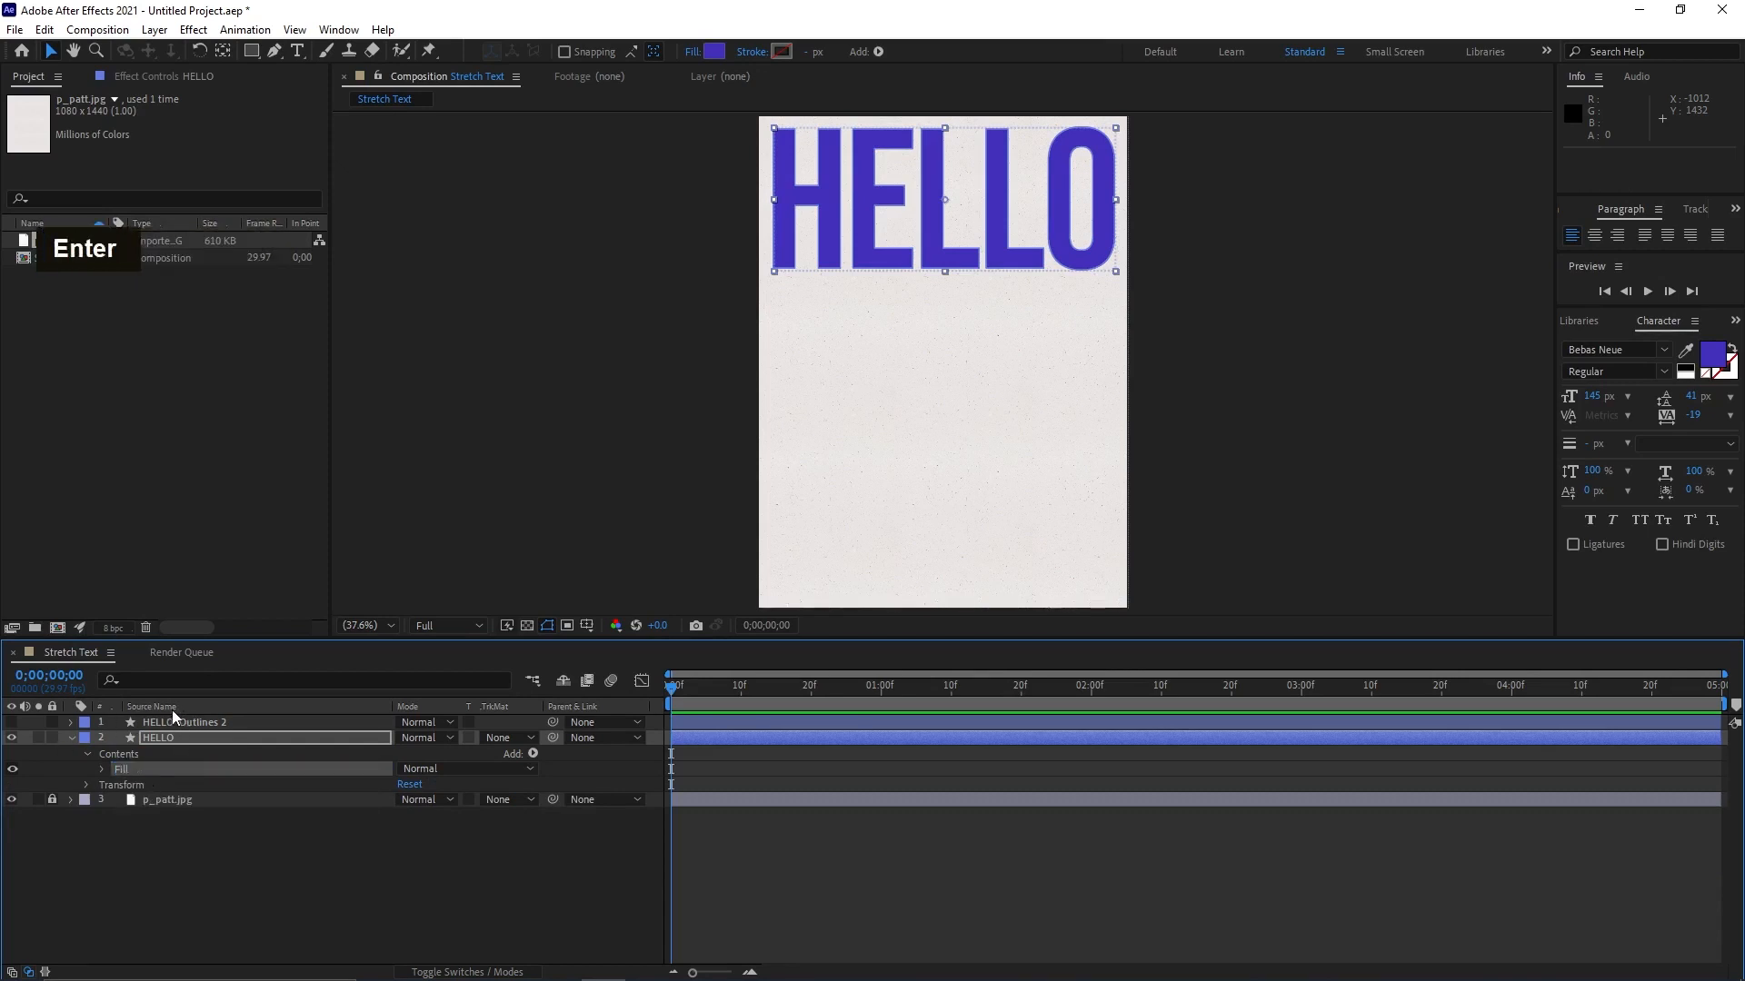
- Group the five letter shapes H, E, L, L and O inside the HELLO Outlines 2 layer's contents
{"action": "double_click", "coordinate": [138, 724]}
{"action": "left_click", "coordinate": [71, 722]}
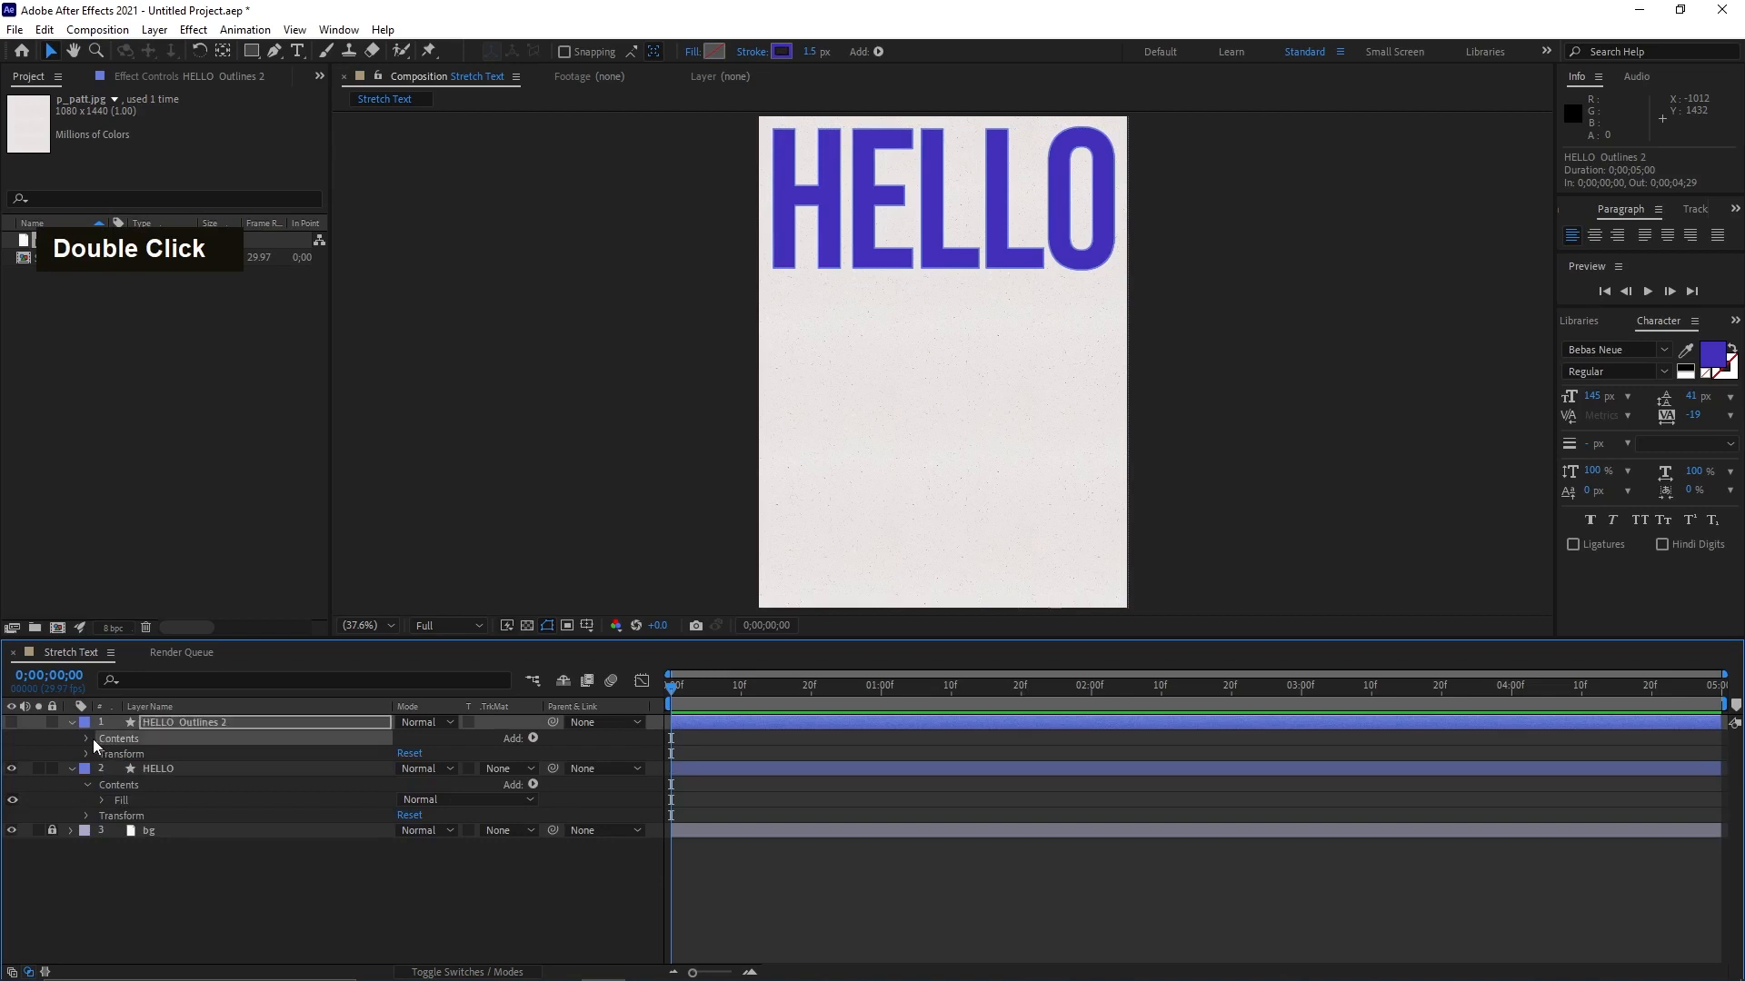
{"action": "left_click", "coordinate": [89, 738]}
{"action": "left_click", "coordinate": [109, 753]}
{"action": "left_click", "coordinate": [125, 815], "text": "shift"}
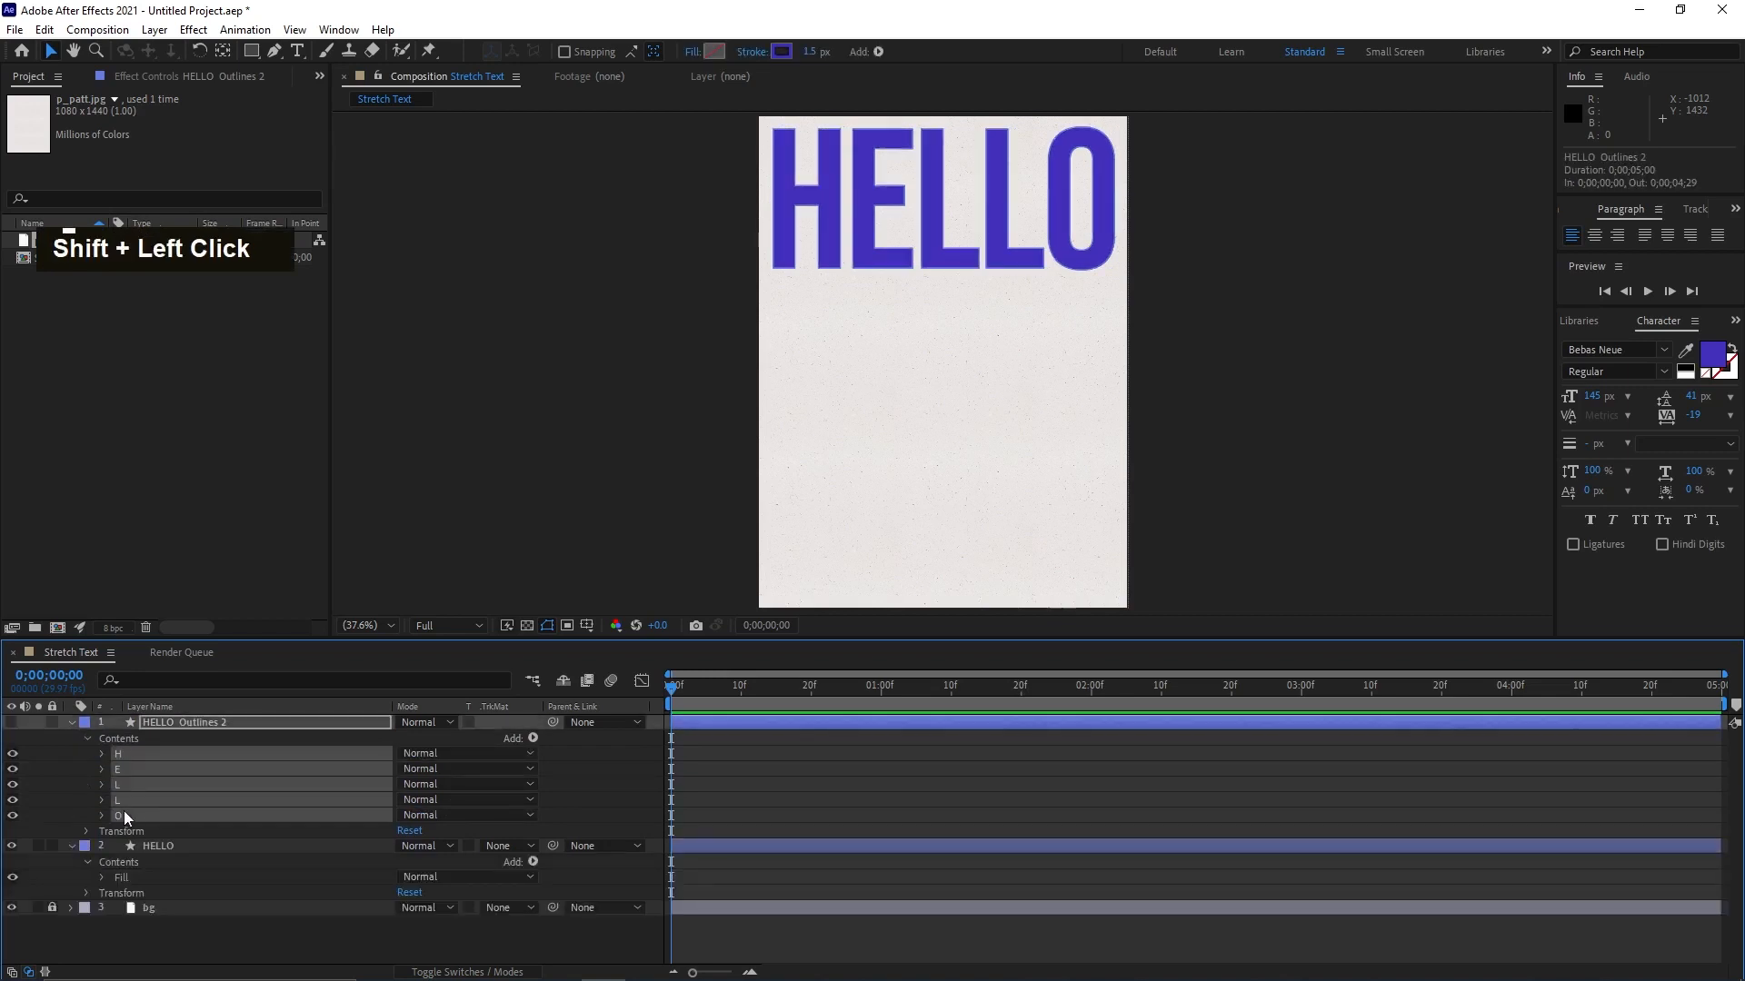
{"action": "right_click", "coordinate": [136, 798]}
{"action": "left_click", "coordinate": [204, 871]}
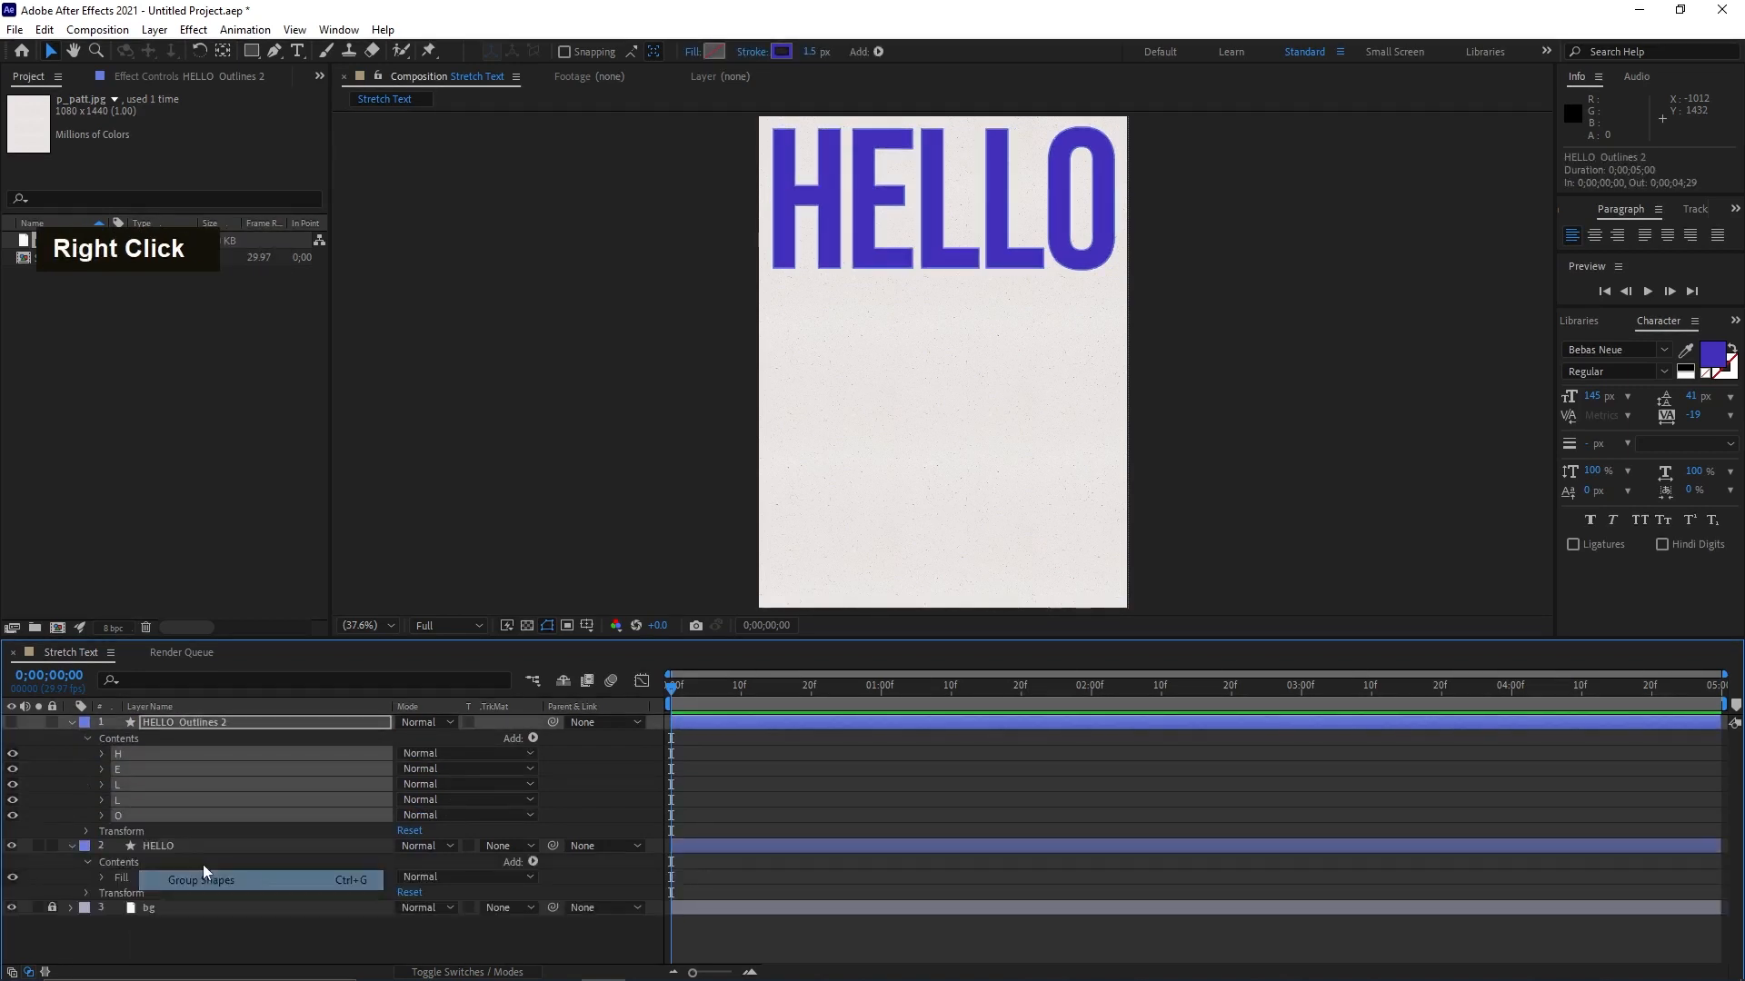
- Rename the new letter group in HELLO Outlines 2 to Stroke
{"action": "key", "text": "Return"}
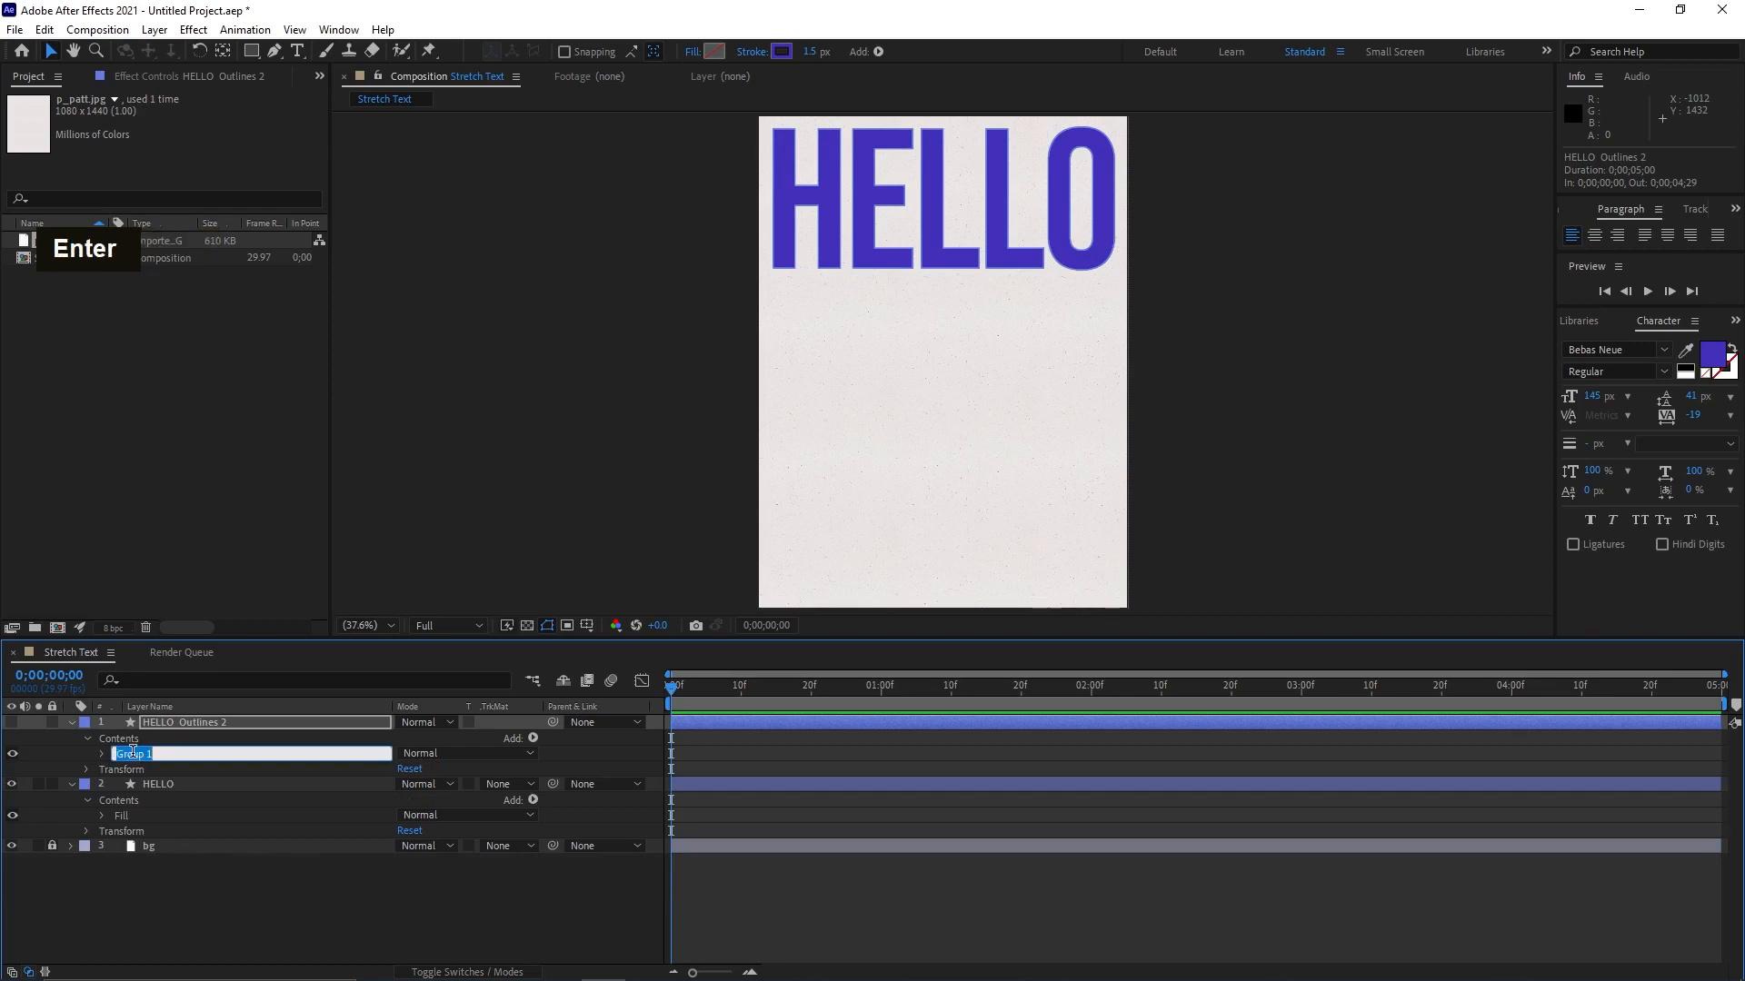
{"action": "key", "text": "Caps_Lock"}
{"action": "type", "text": "S"}
{"action": "key", "text": "Caps_Lock"}
{"action": "type", "text": "troke"}
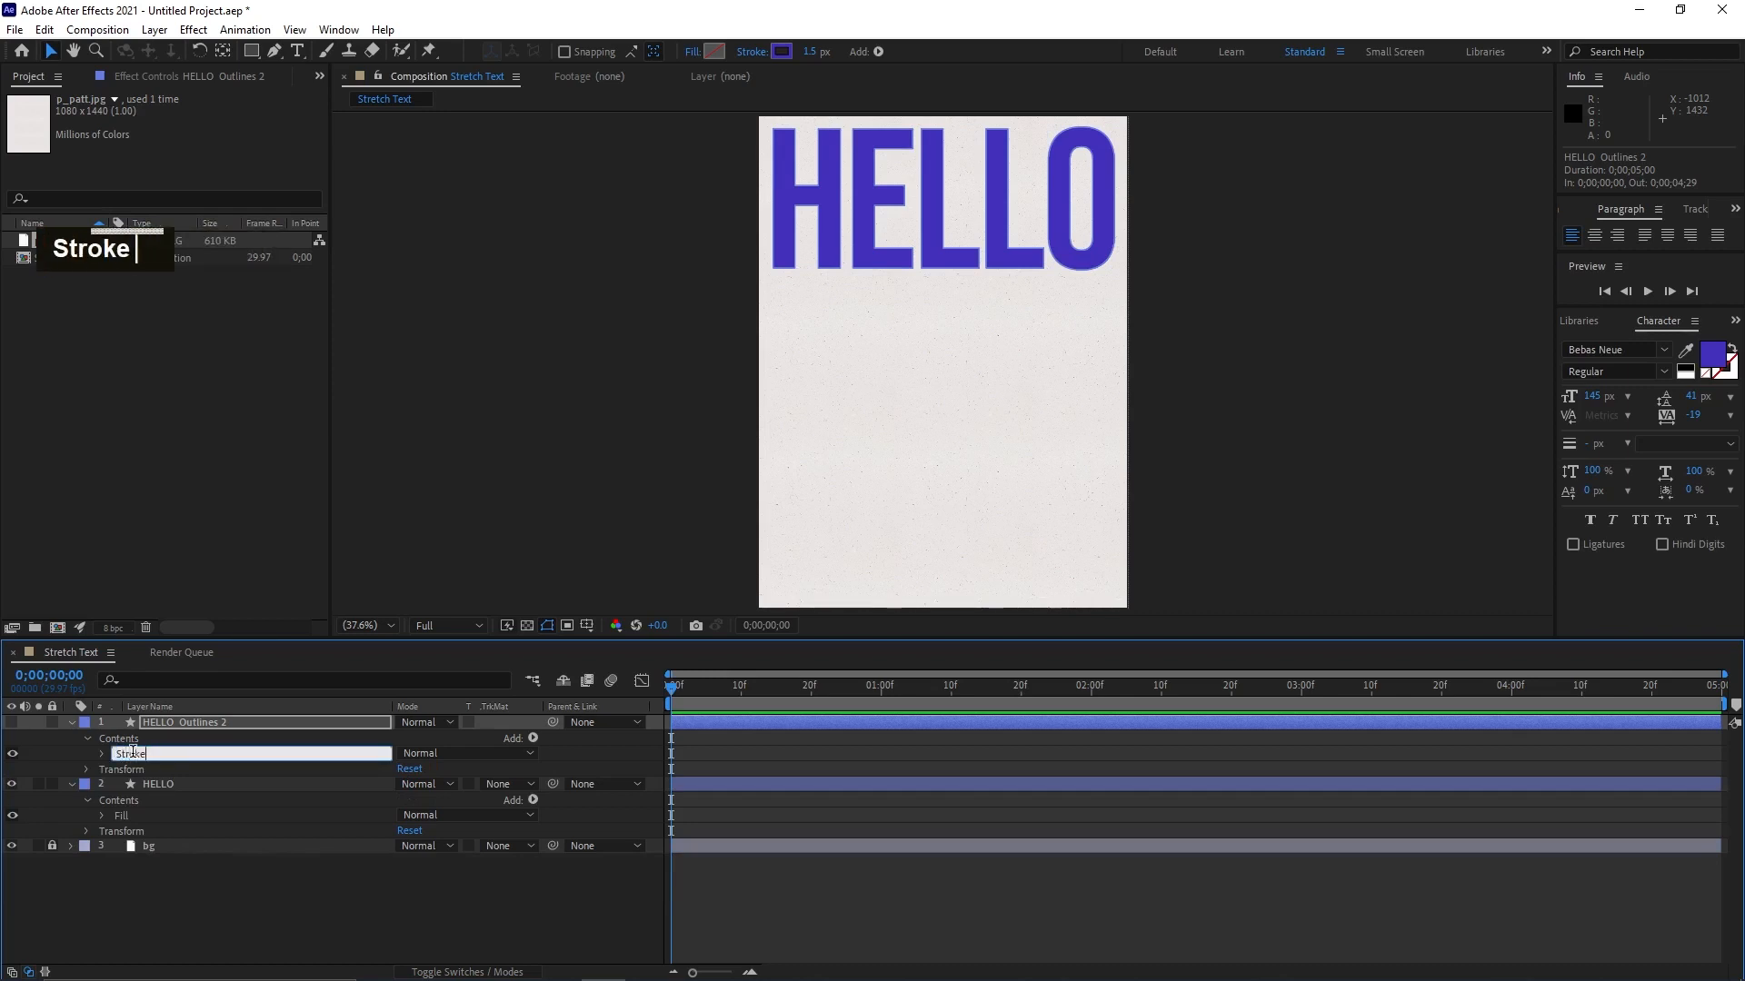
{"action": "key", "text": "Return"}
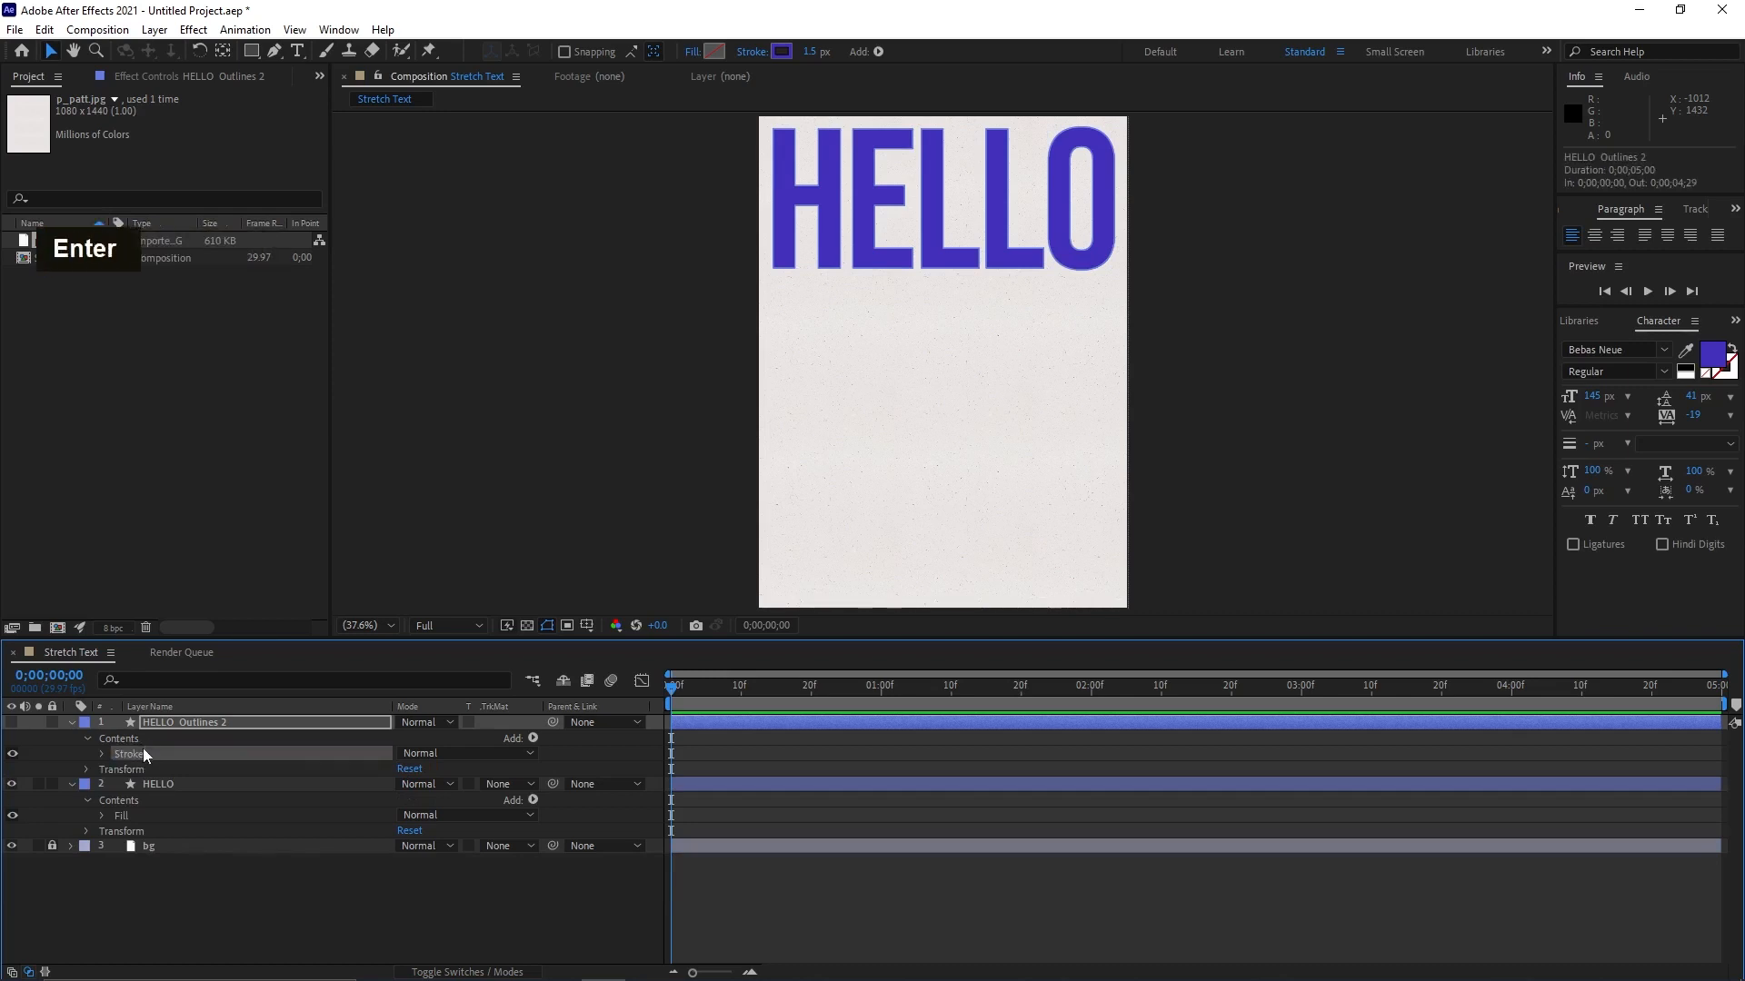
- Copy the Stroke group into the HELLO layer's contents and delete the HELLO Outlines 2 layer
{"action": "left_click", "coordinate": [44, 29]}
{"action": "left_click", "coordinate": [73, 136]}
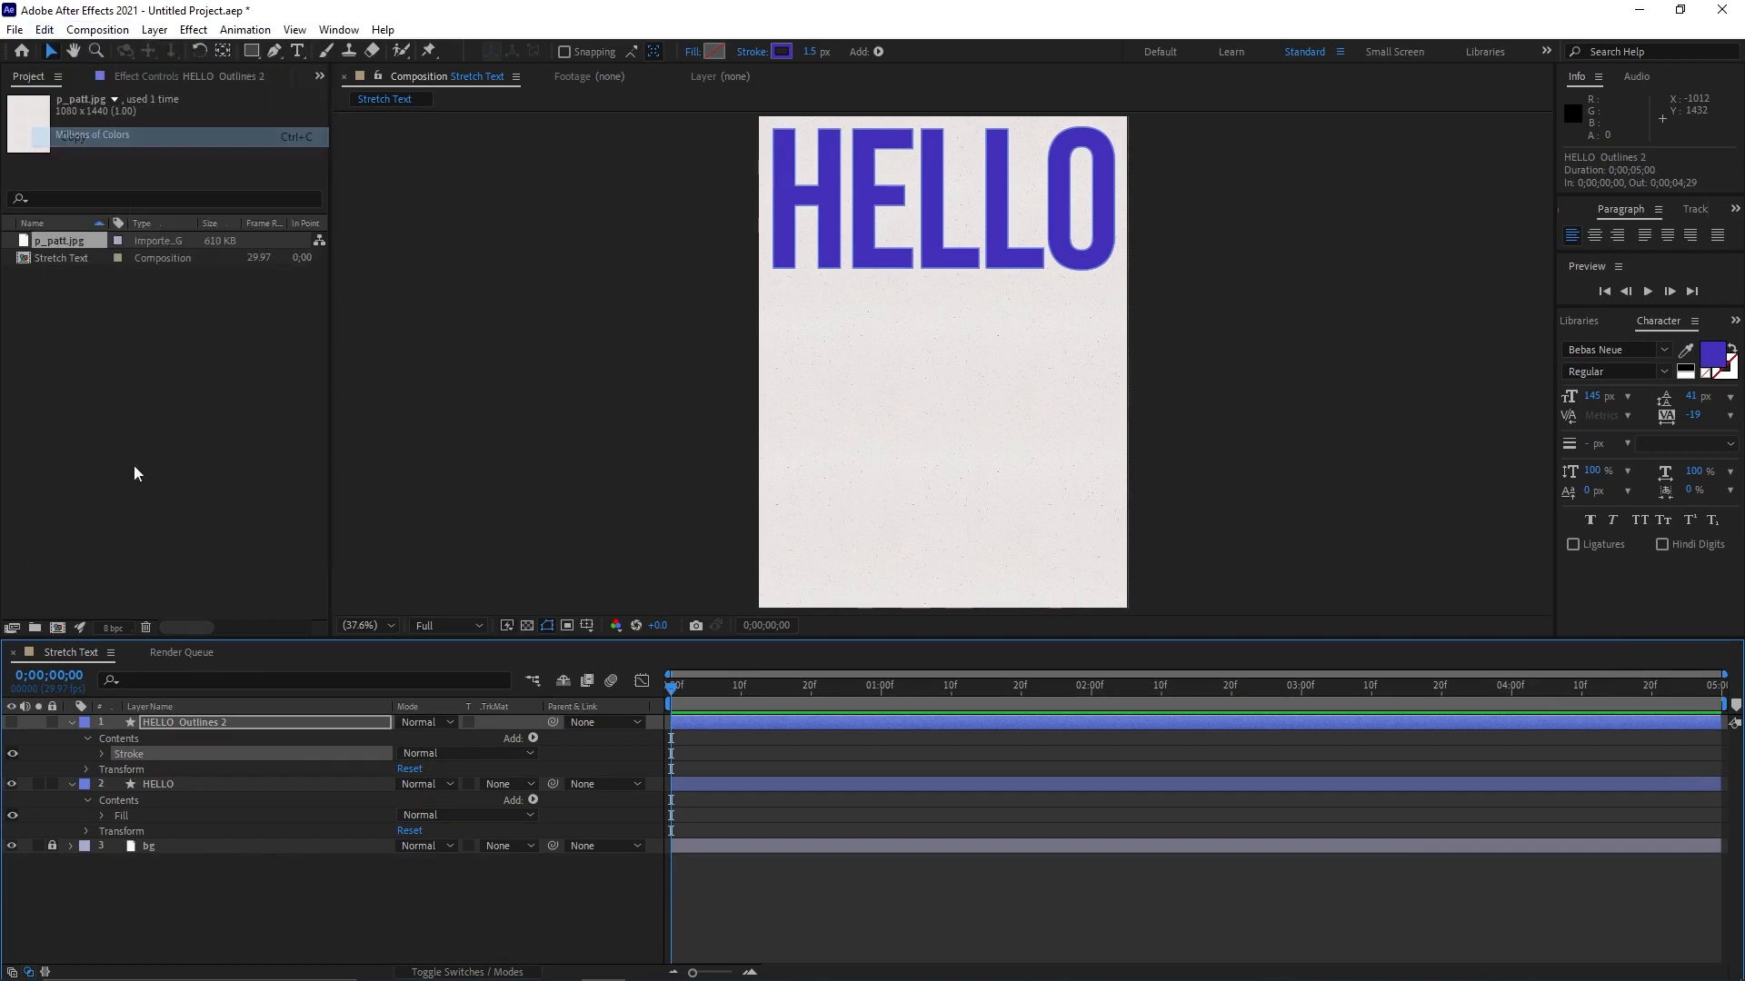
{"action": "left_click", "coordinate": [91, 724]}
{"action": "double_click", "coordinate": [78, 729]}
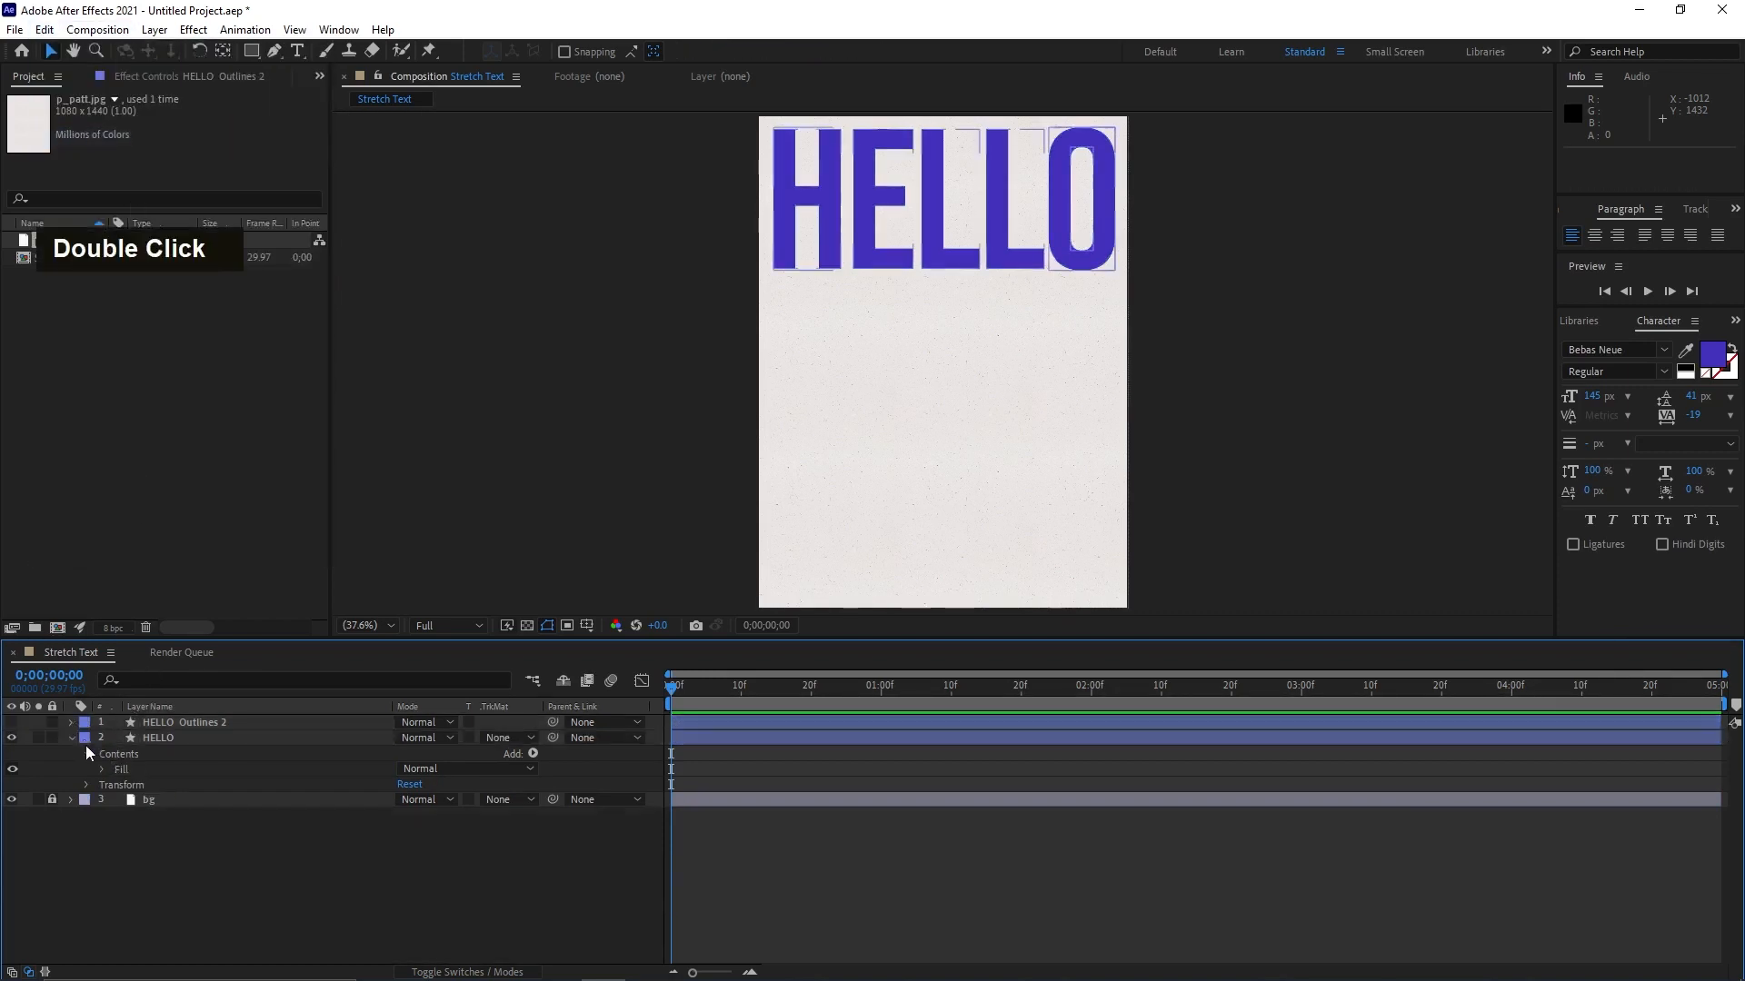
{"action": "left_click", "coordinate": [123, 761]}
{"action": "left_click", "coordinate": [44, 29]}
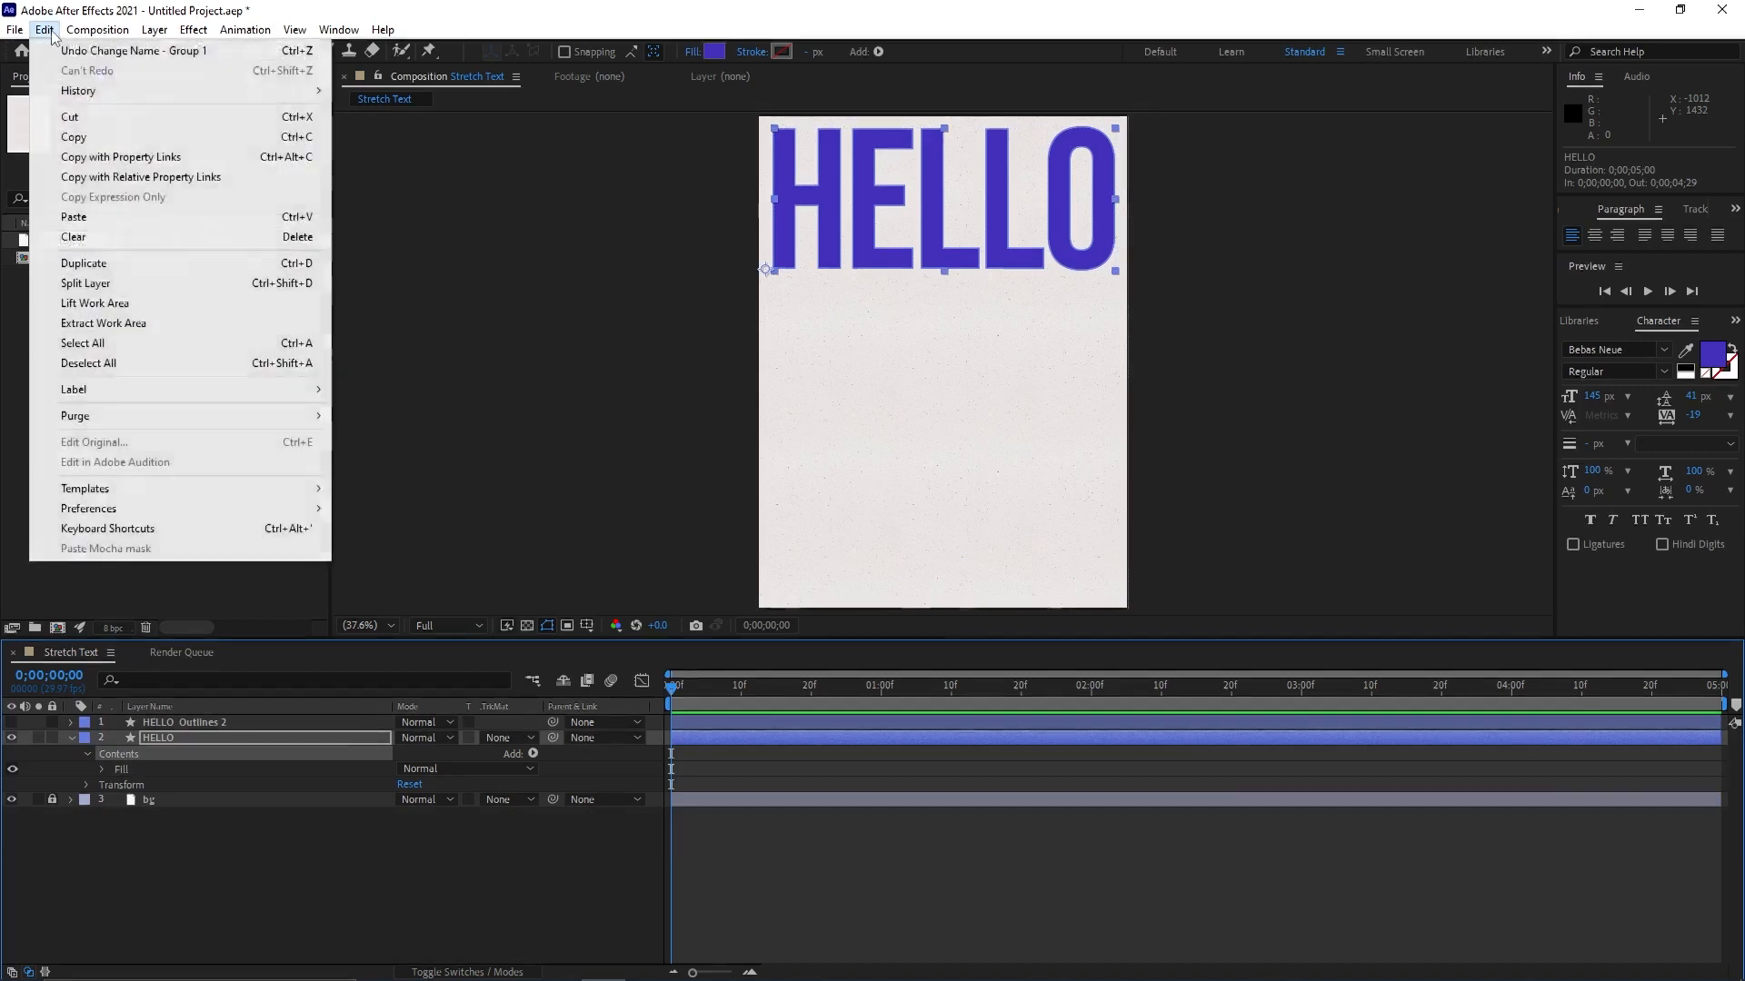
{"action": "left_click", "coordinate": [94, 221]}
{"action": "left_click", "coordinate": [165, 848]}
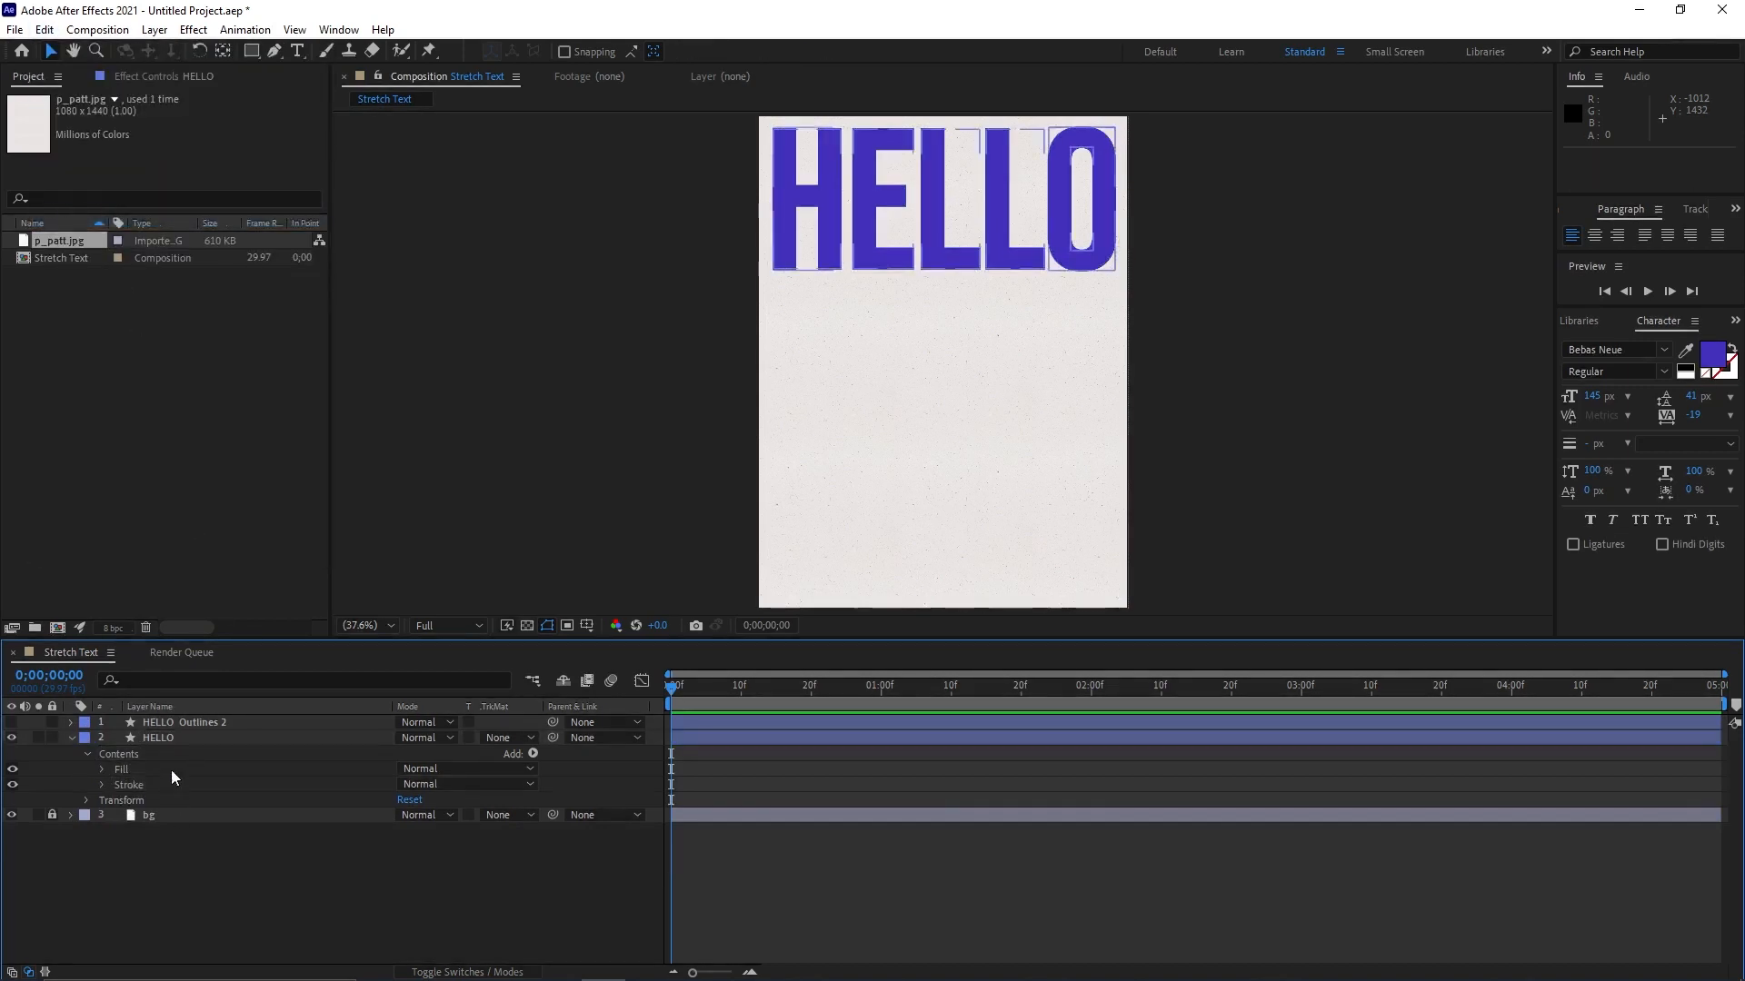
{"action": "left_click", "coordinate": [193, 727]}
{"action": "key", "text": "BackSpace"}
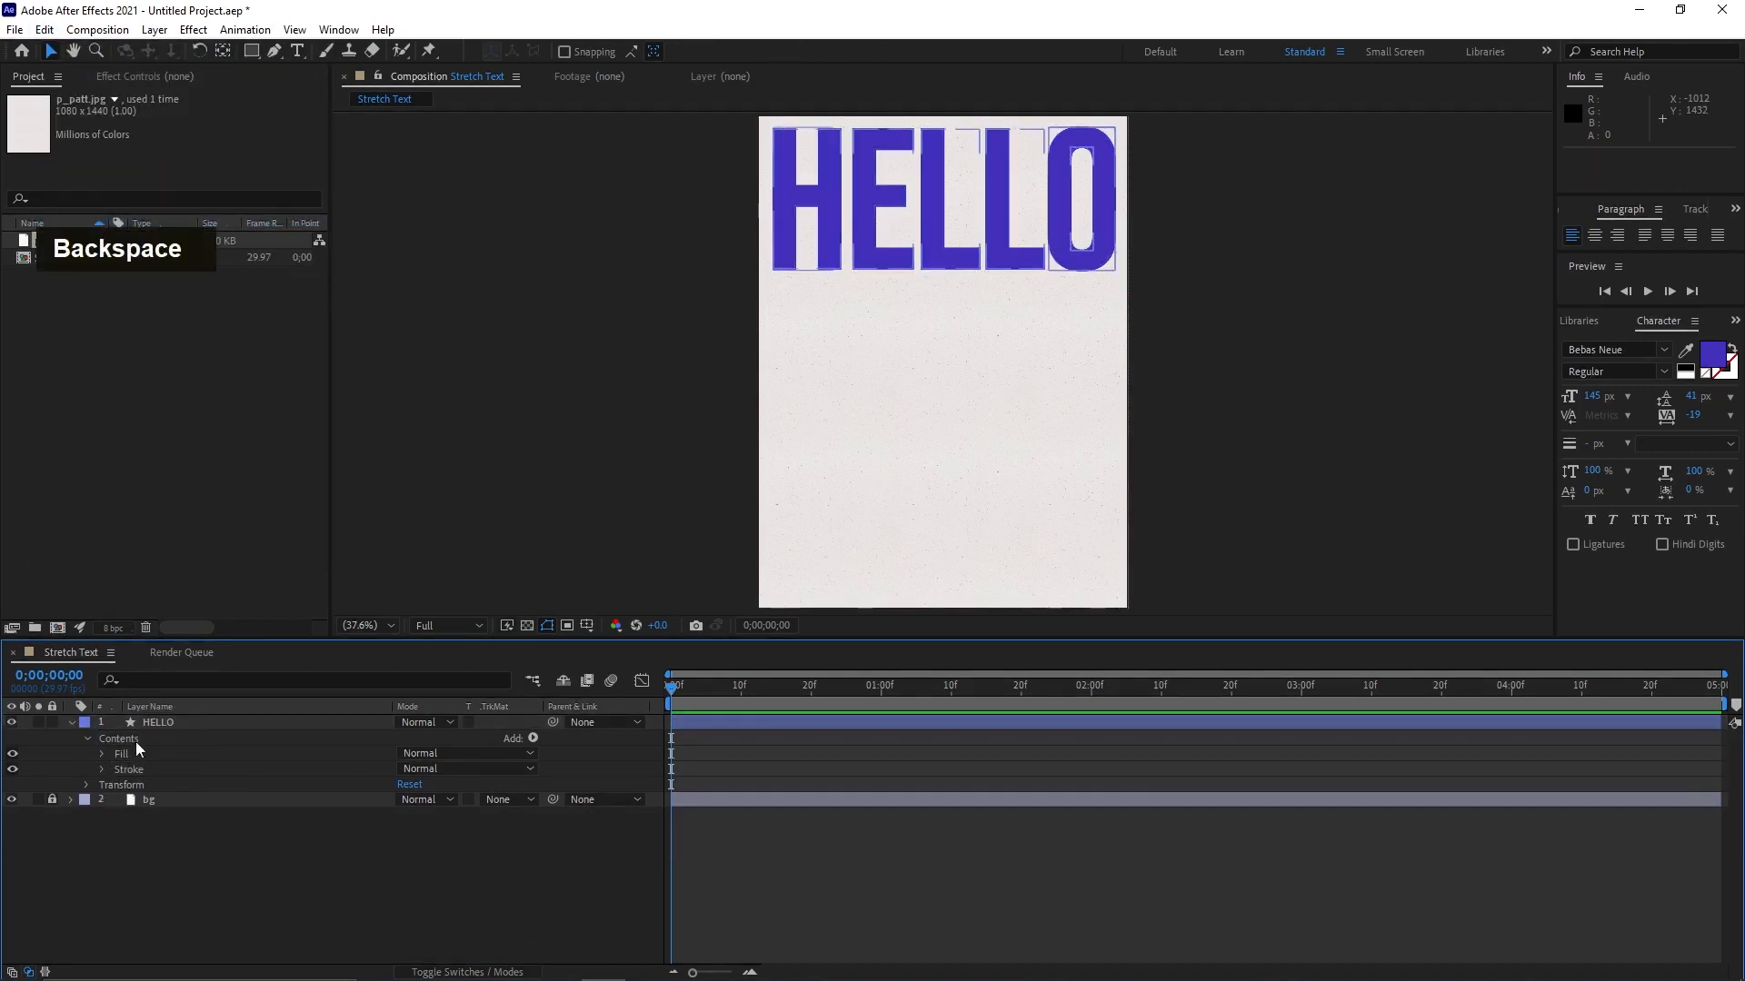
- Set the Stroke group's position to 130.4, 186.2, placing the outlined HELLO near the page's lower edge
{"action": "left_click", "coordinate": [121, 769]}
{"action": "left_click", "coordinate": [101, 769]}
{"action": "left_click", "coordinate": [117, 862]}
{"action": "scroll", "coordinate": [455, 863], "scroll_direction": "down", "scroll_amount": 1}
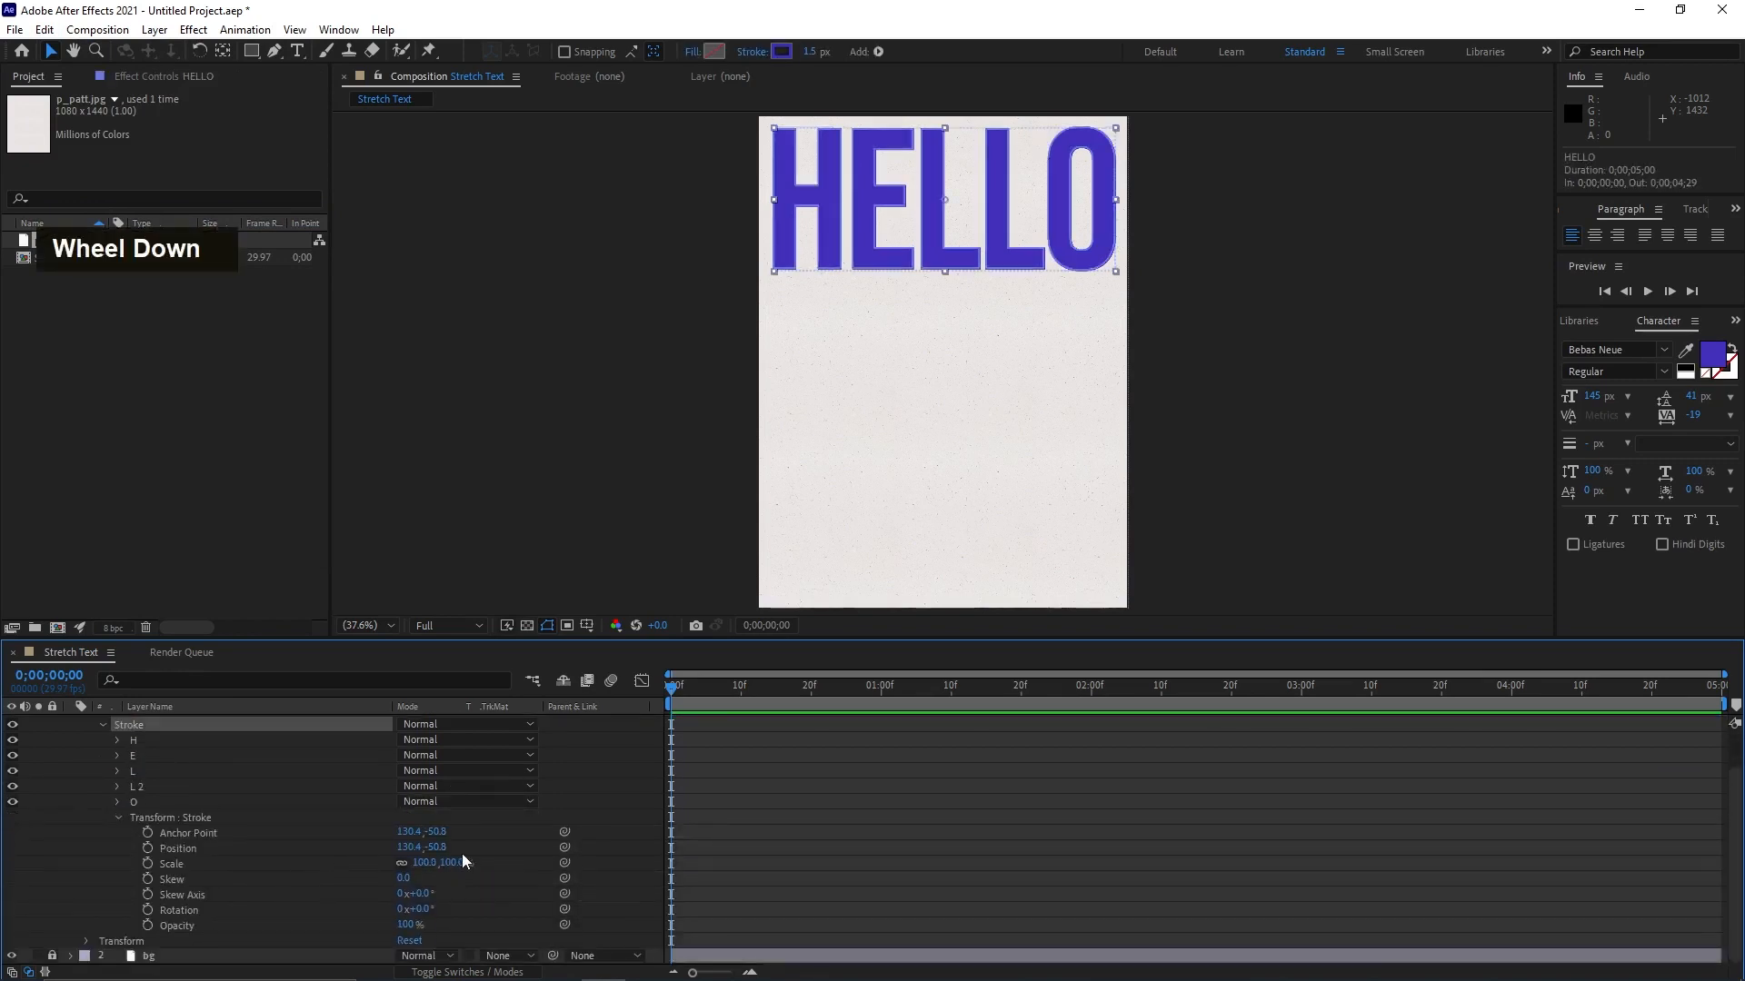
{"action": "left_click_drag", "start_coordinate": [441, 847], "coordinate": [657, 844]}
{"action": "left_click", "coordinate": [968, 469]}
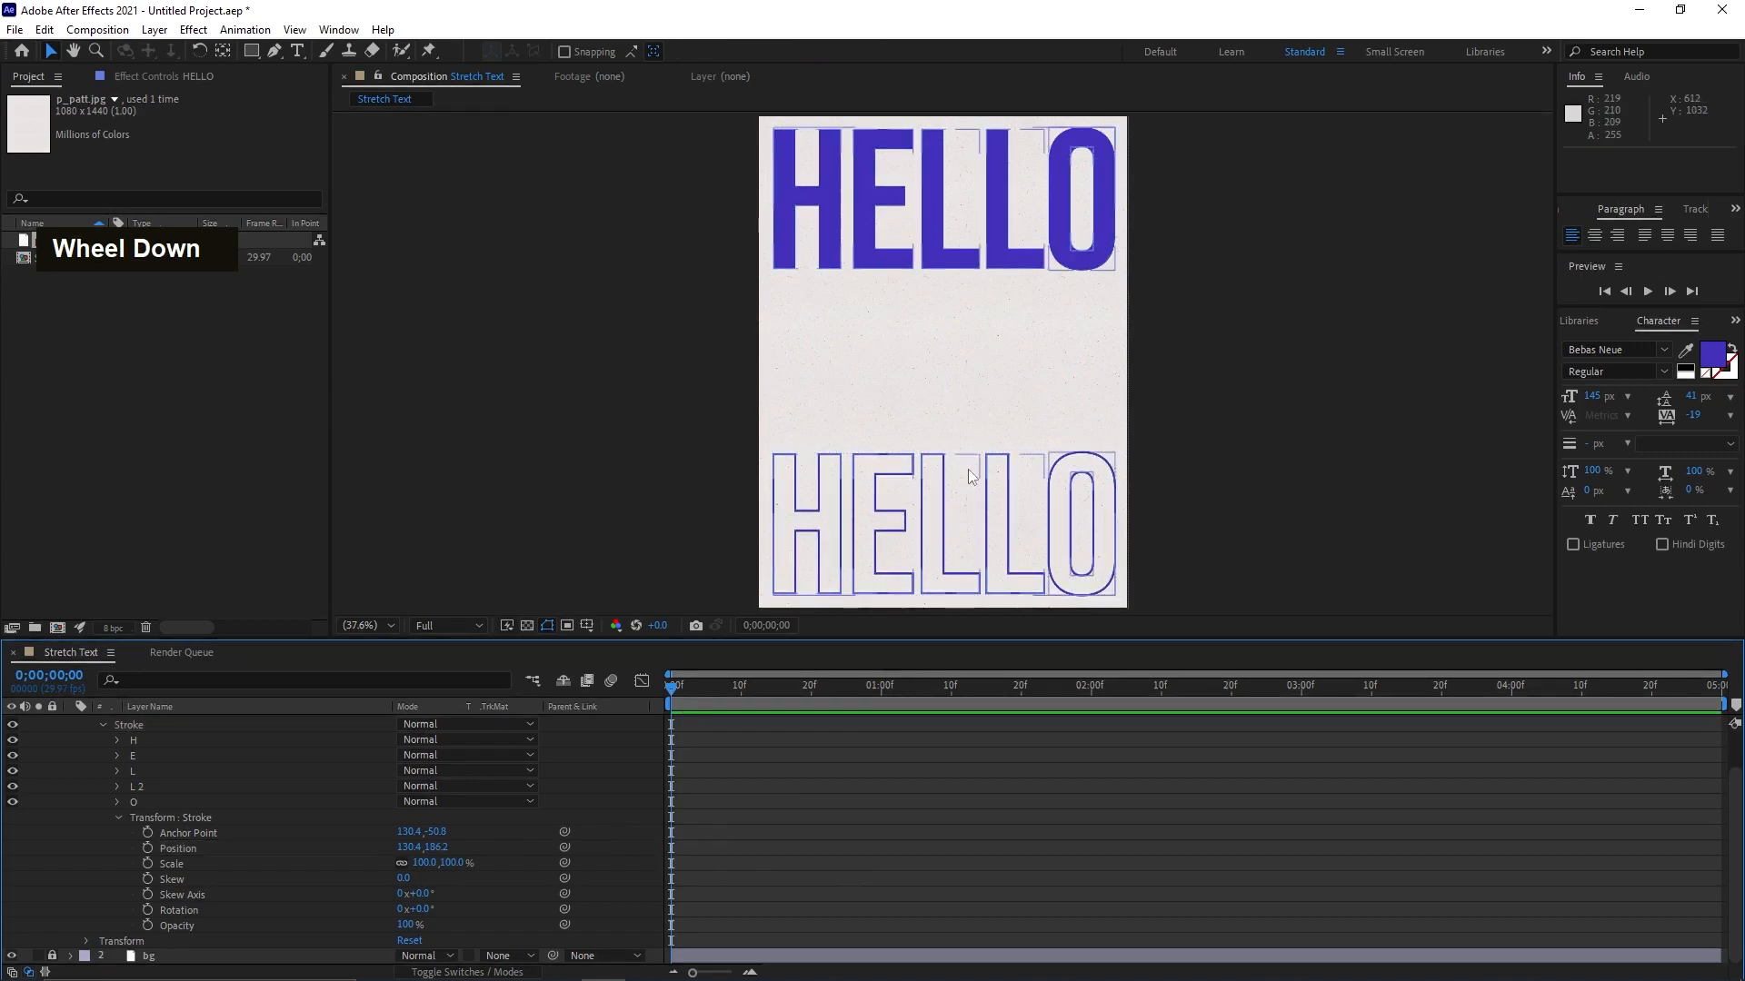
{"action": "double_click", "coordinate": [119, 818]}
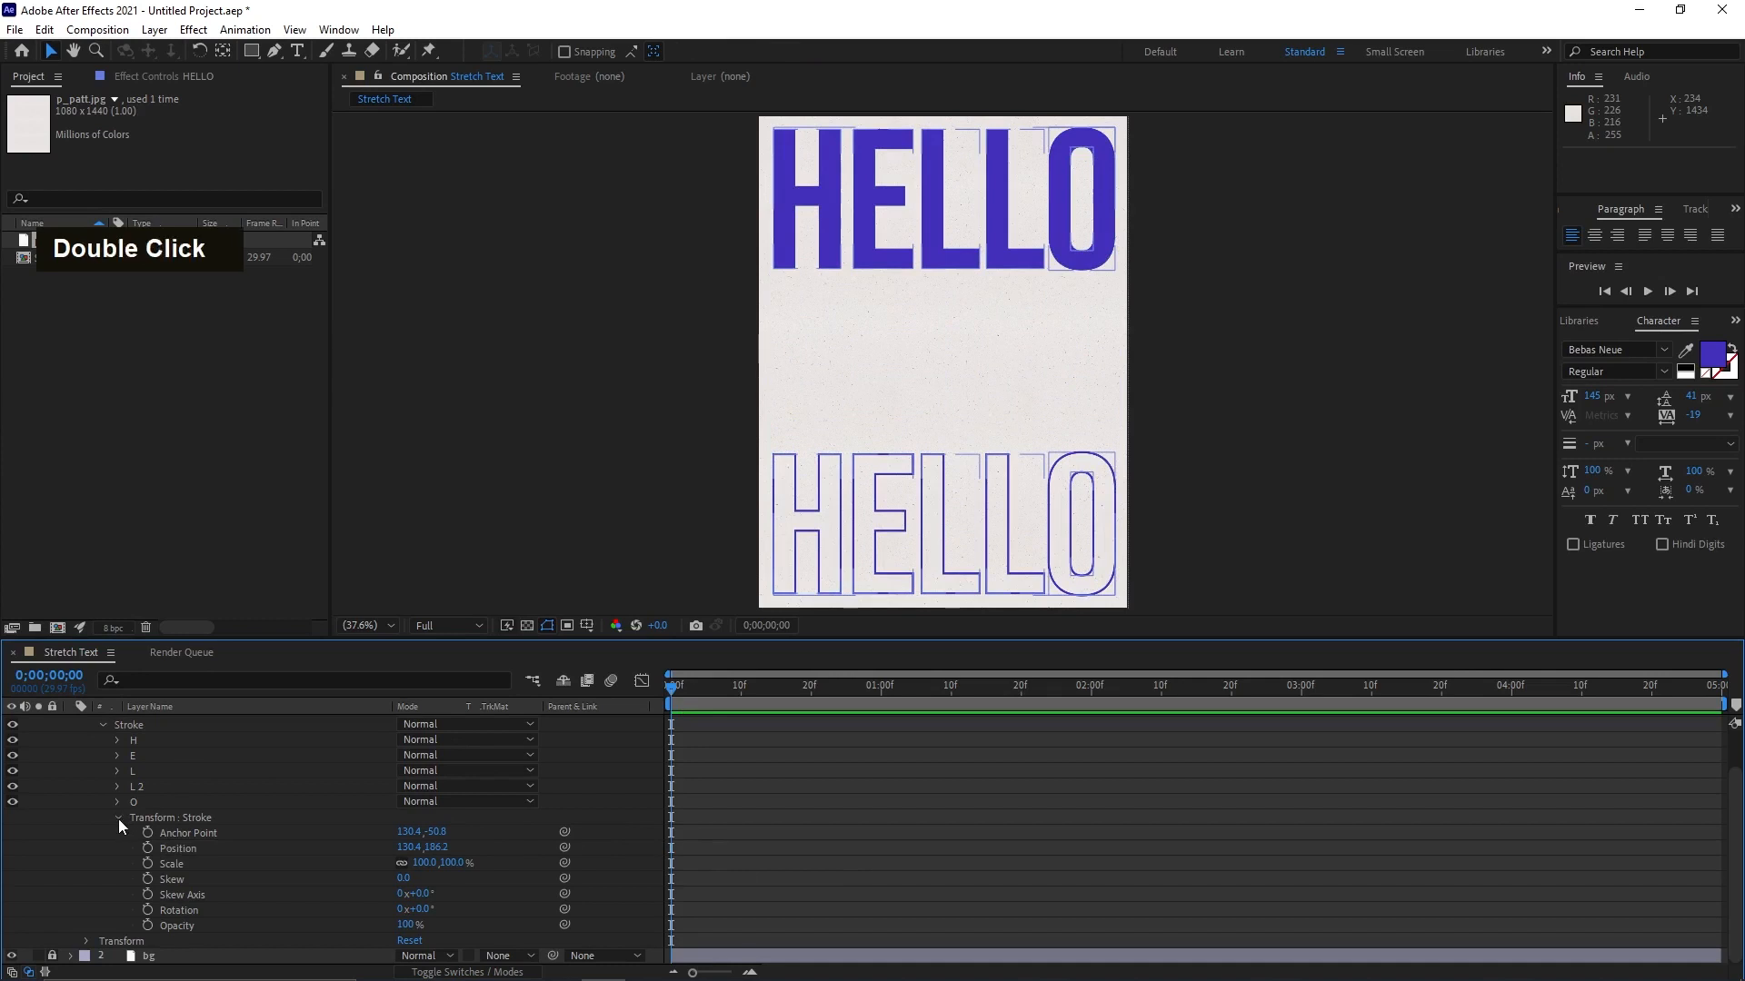
{"action": "left_click", "coordinate": [103, 769]}
{"action": "left_click", "coordinate": [100, 753]}
{"action": "left_click", "coordinate": [117, 769]}
{"action": "left_click", "coordinate": [137, 783]}
{"action": "left_click", "coordinate": [134, 784]}
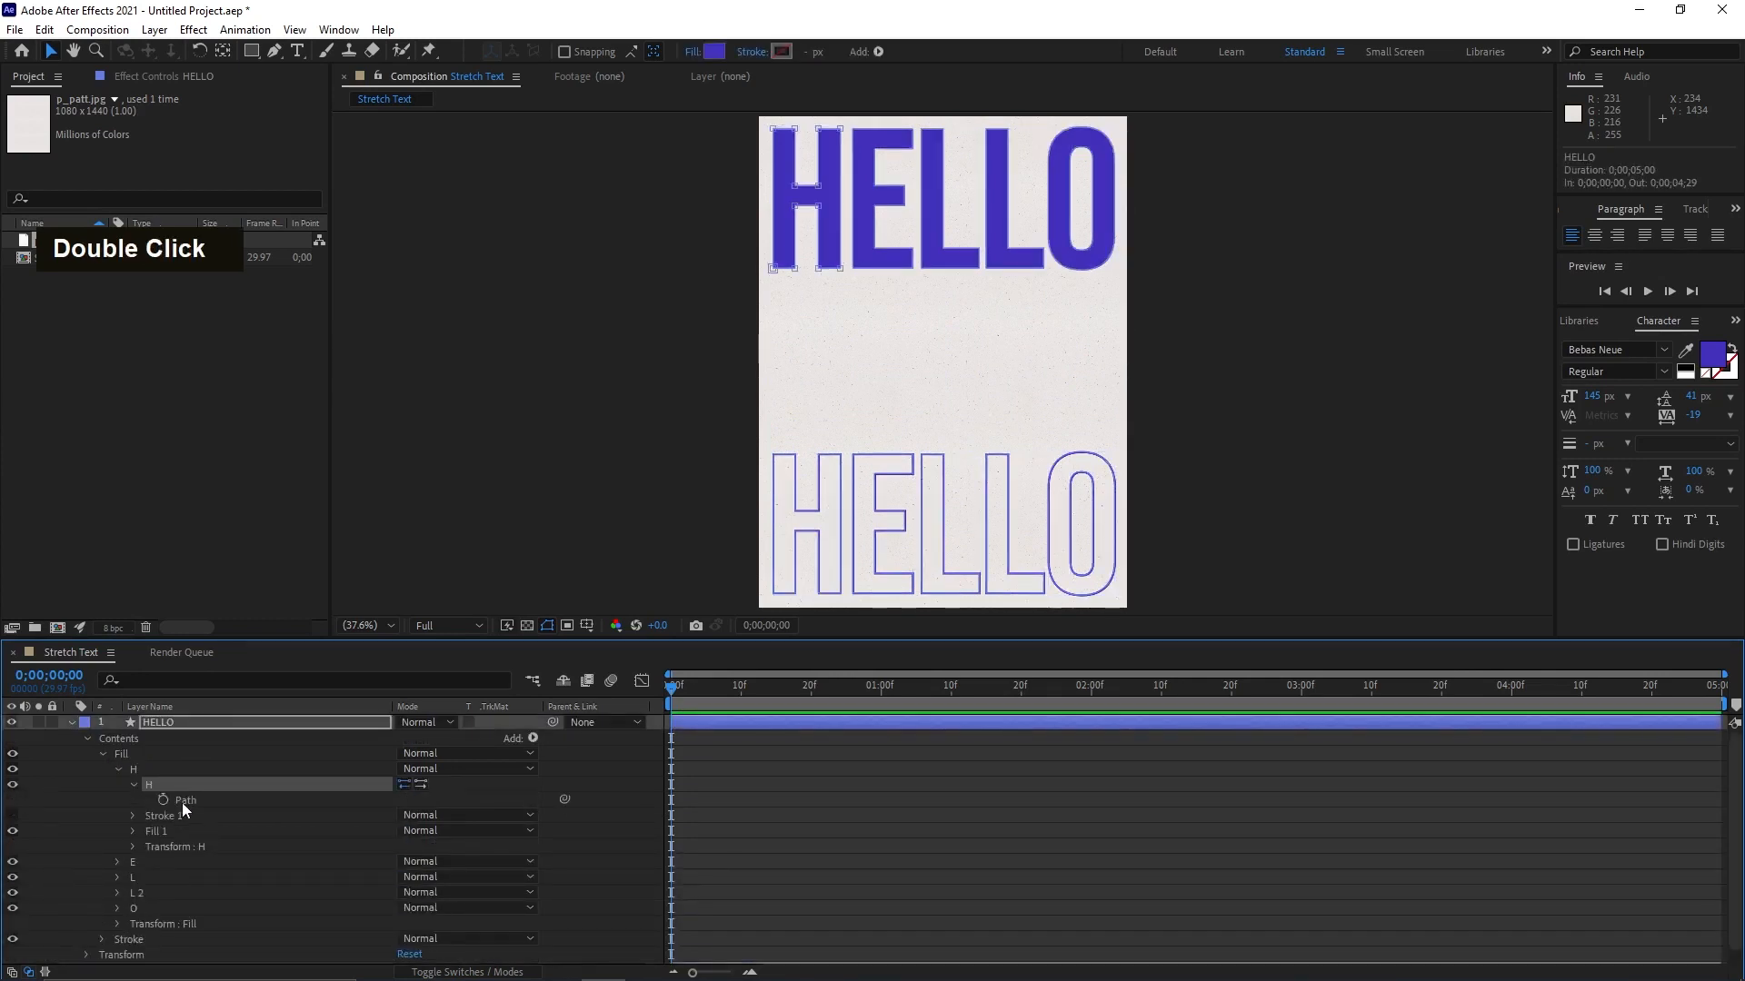
{"action": "left_click", "coordinate": [181, 801]}
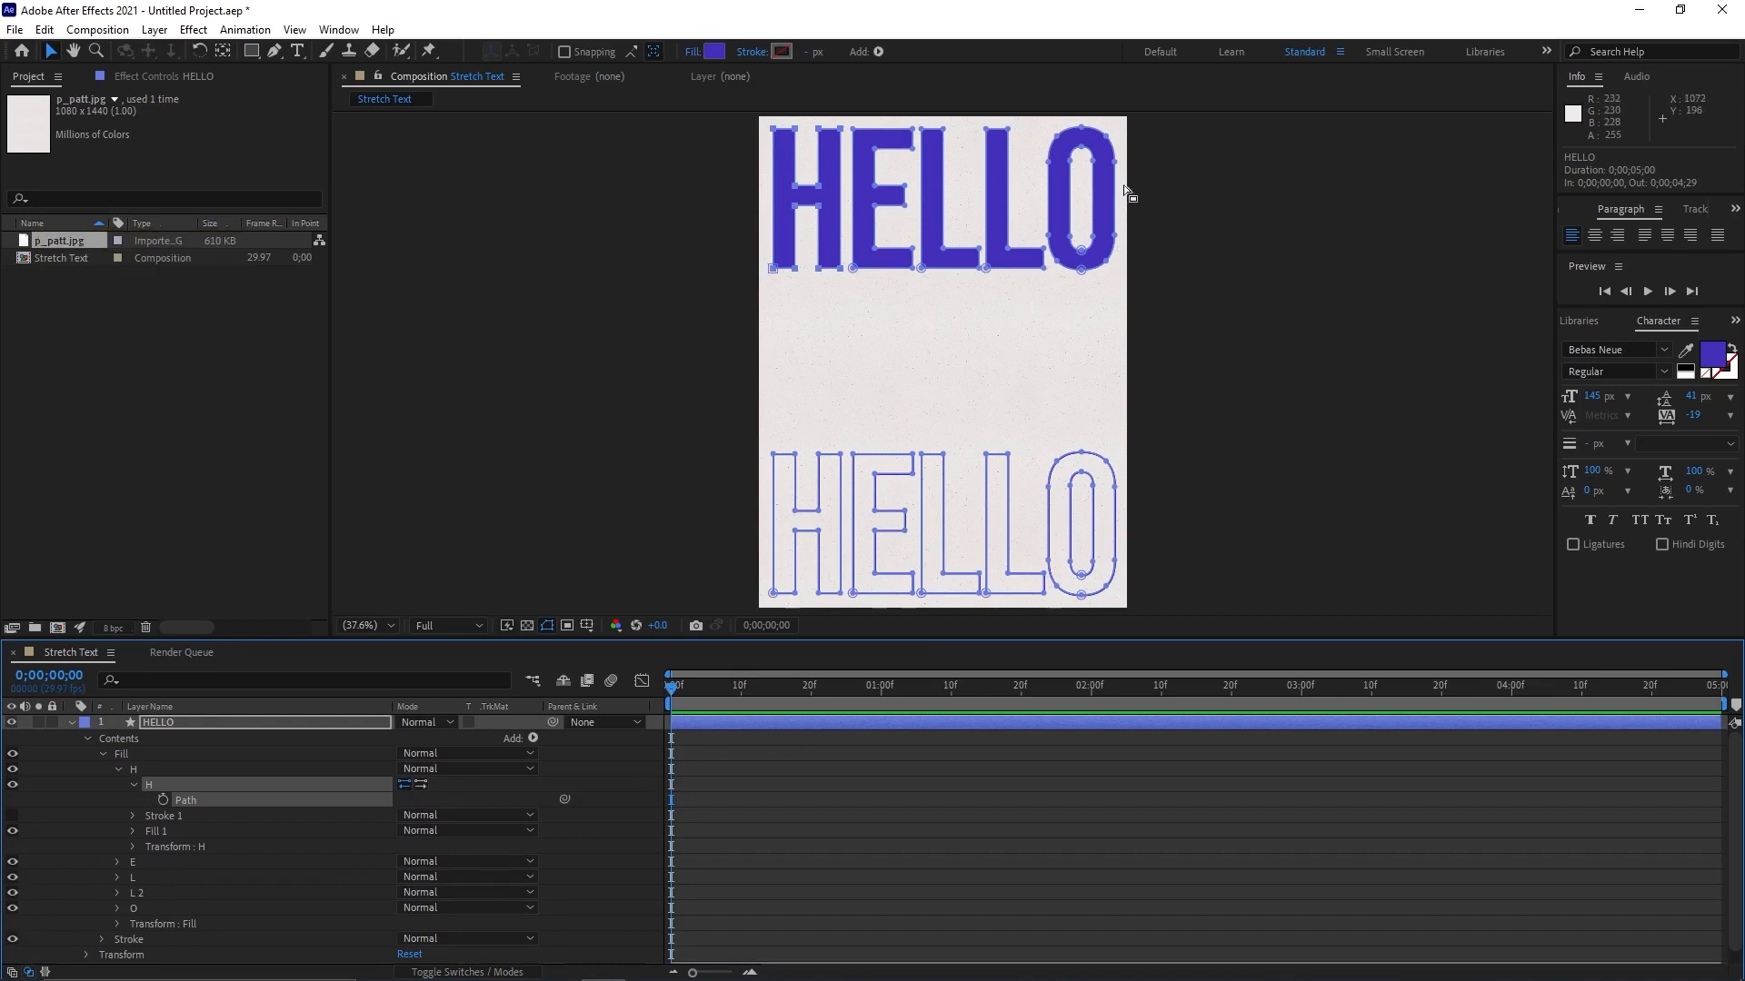
- Duplicate the HELLO layer and hide the duplicate, HELLO 2
{"action": "double_click", "coordinate": [78, 724]}
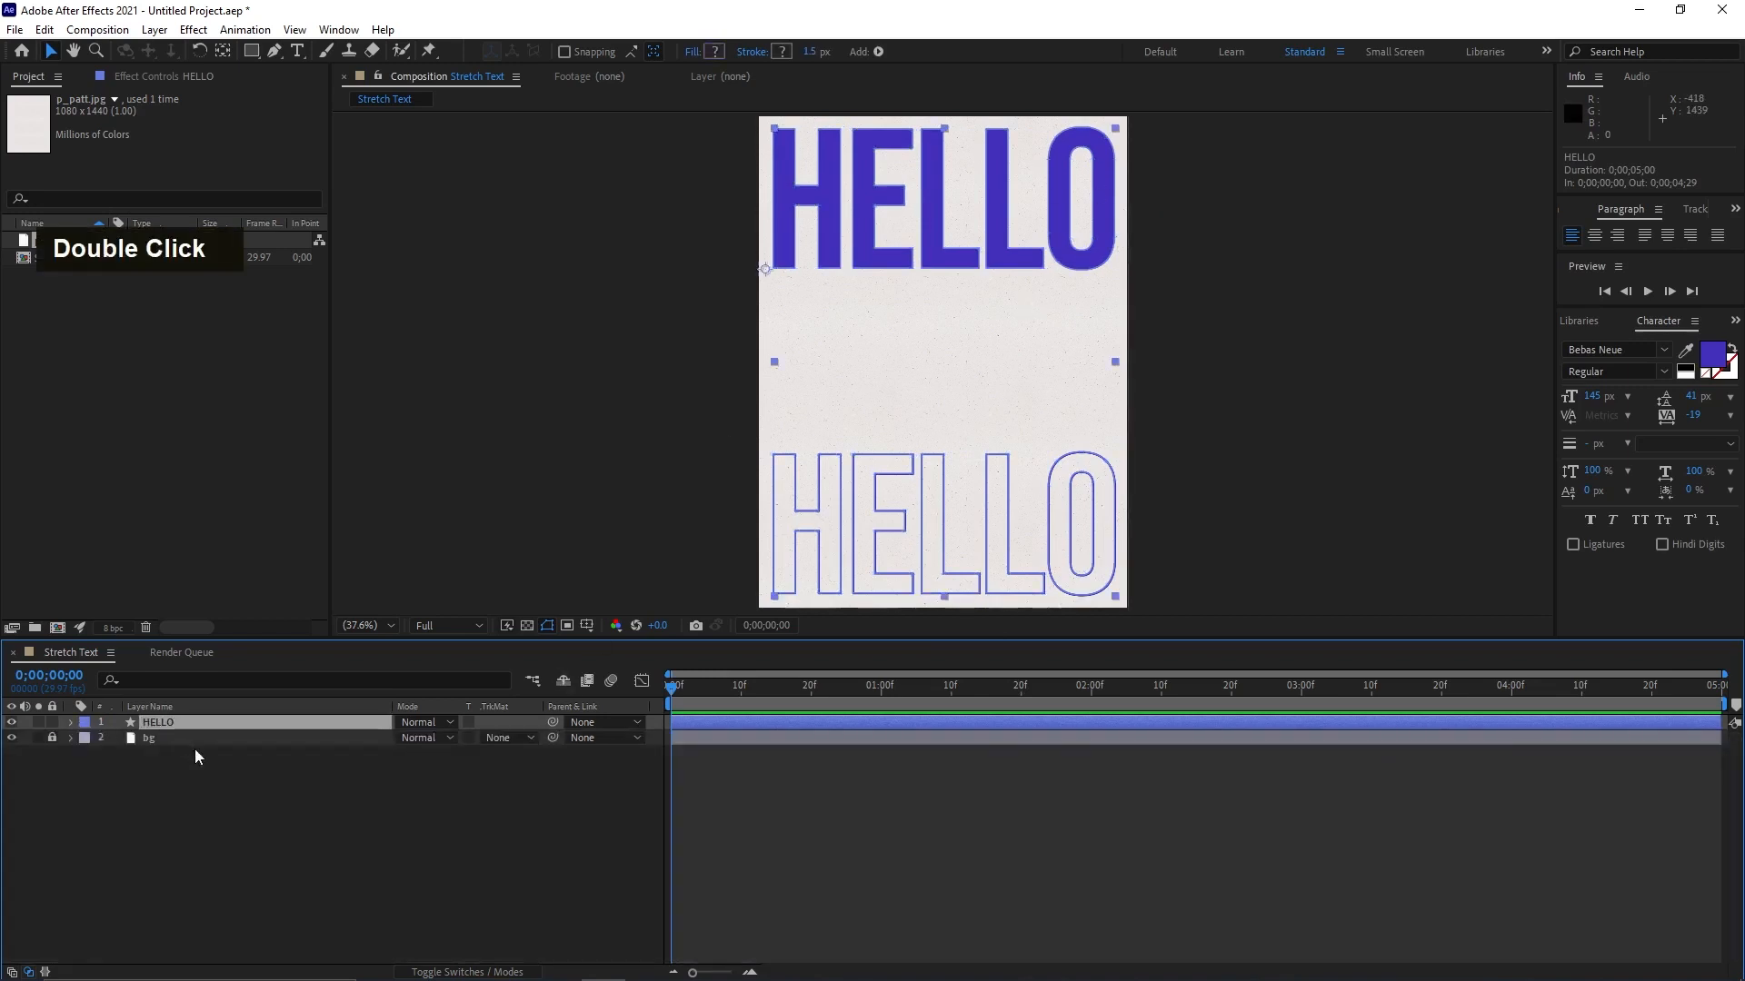
{"action": "key", "text": "ctrl+d"}
{"action": "left_click", "coordinate": [189, 738]}
{"action": "left_click", "coordinate": [11, 723]}
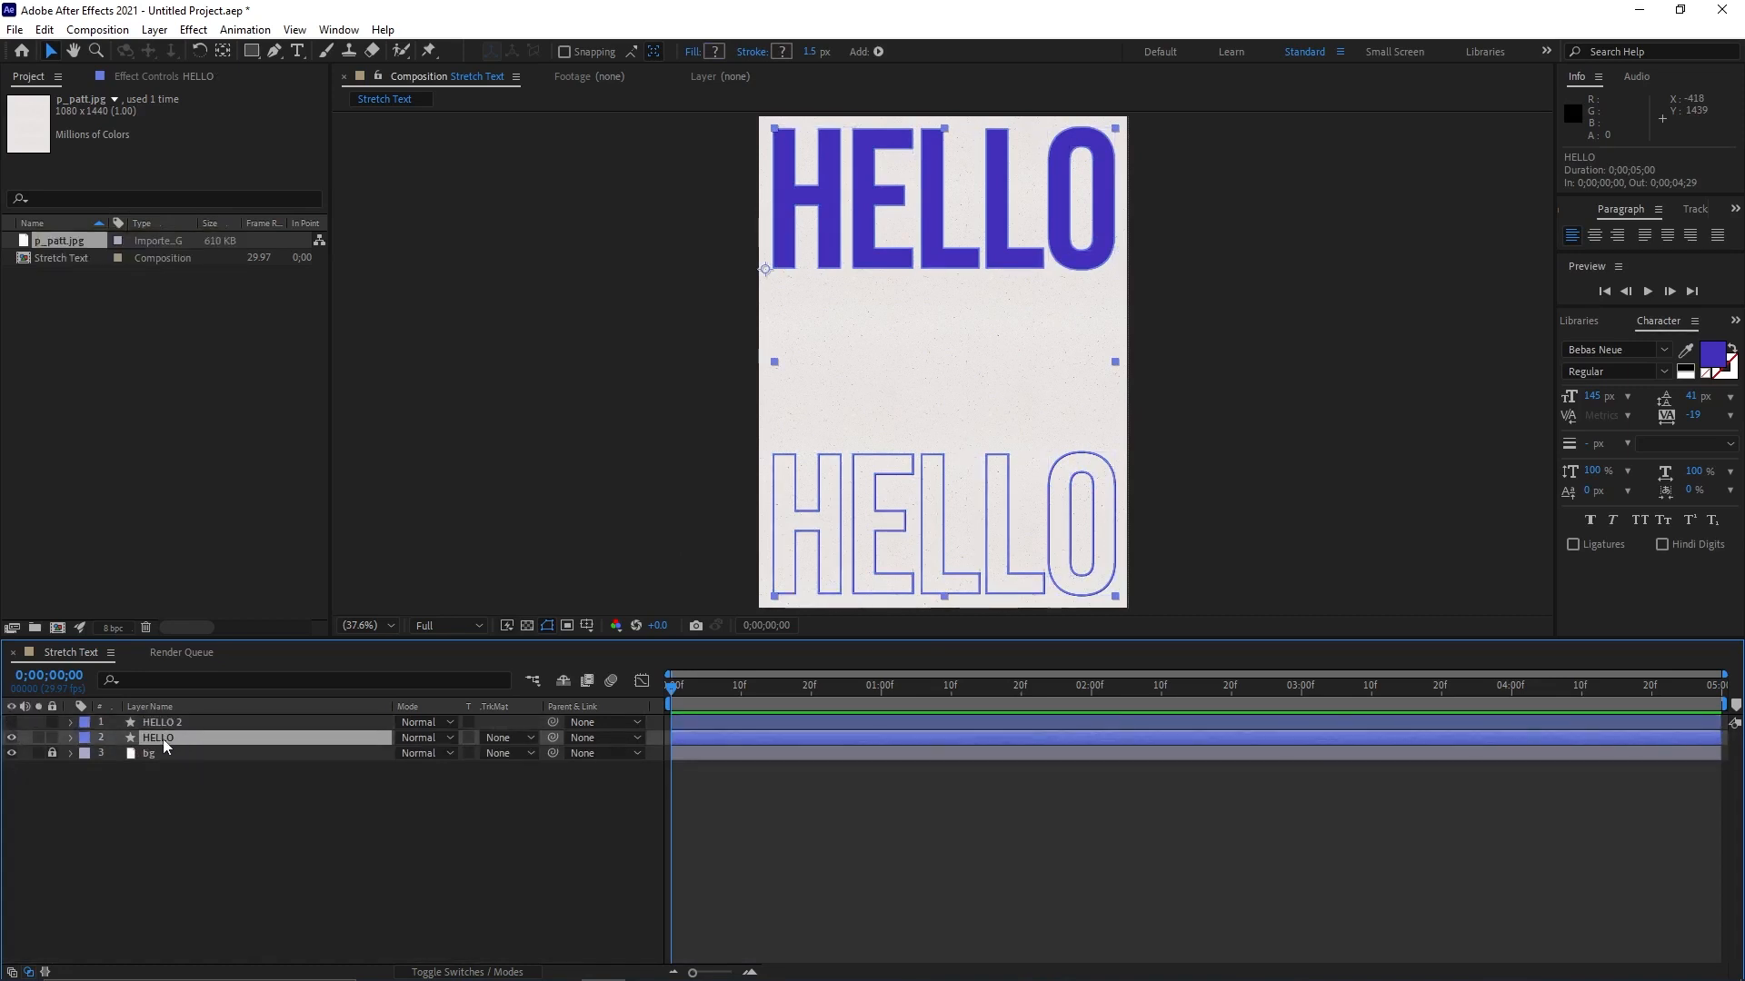
- Set the original HELLO layer's opacity to 10% and lock the layer
{"action": "key", "text": "t"}
{"action": "left_click_drag", "start_coordinate": [403, 754], "coordinate": [334, 761]}
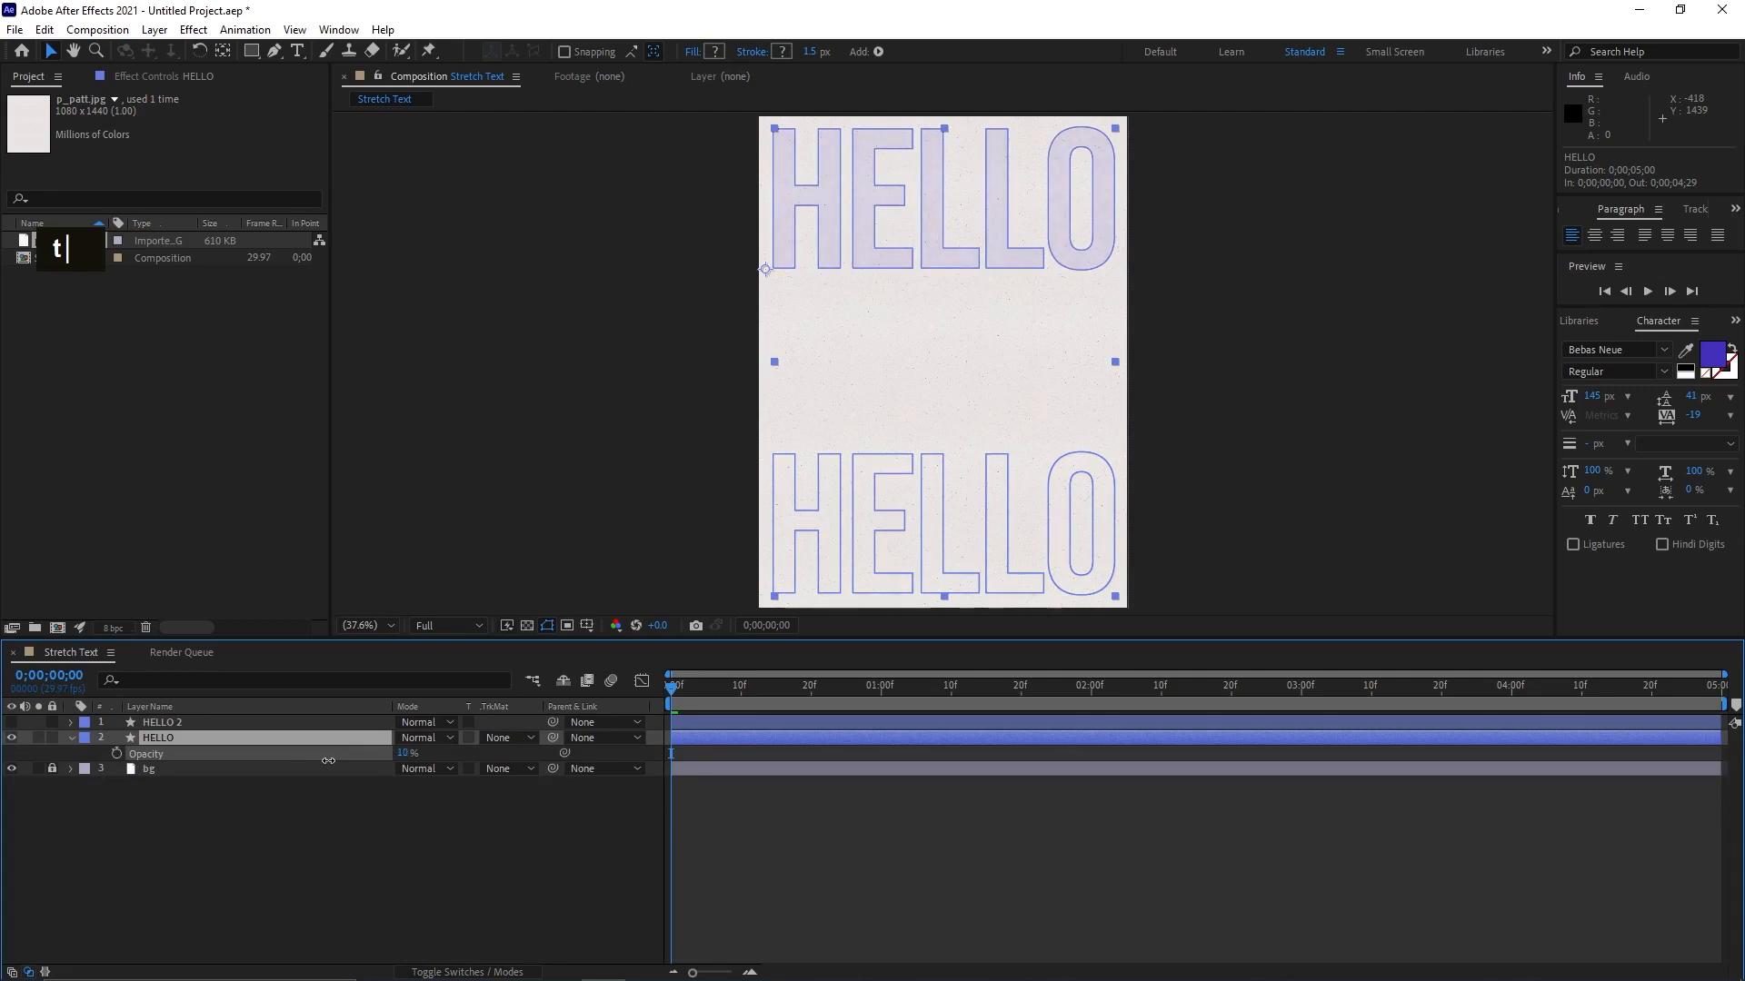
{"action": "left_click", "coordinate": [362, 817]}
{"action": "left_click", "coordinate": [52, 737]}
- Expand the HELLO 2 layer's Fill group down to the letter H's path and select that path
{"action": "double_click", "coordinate": [140, 722]}
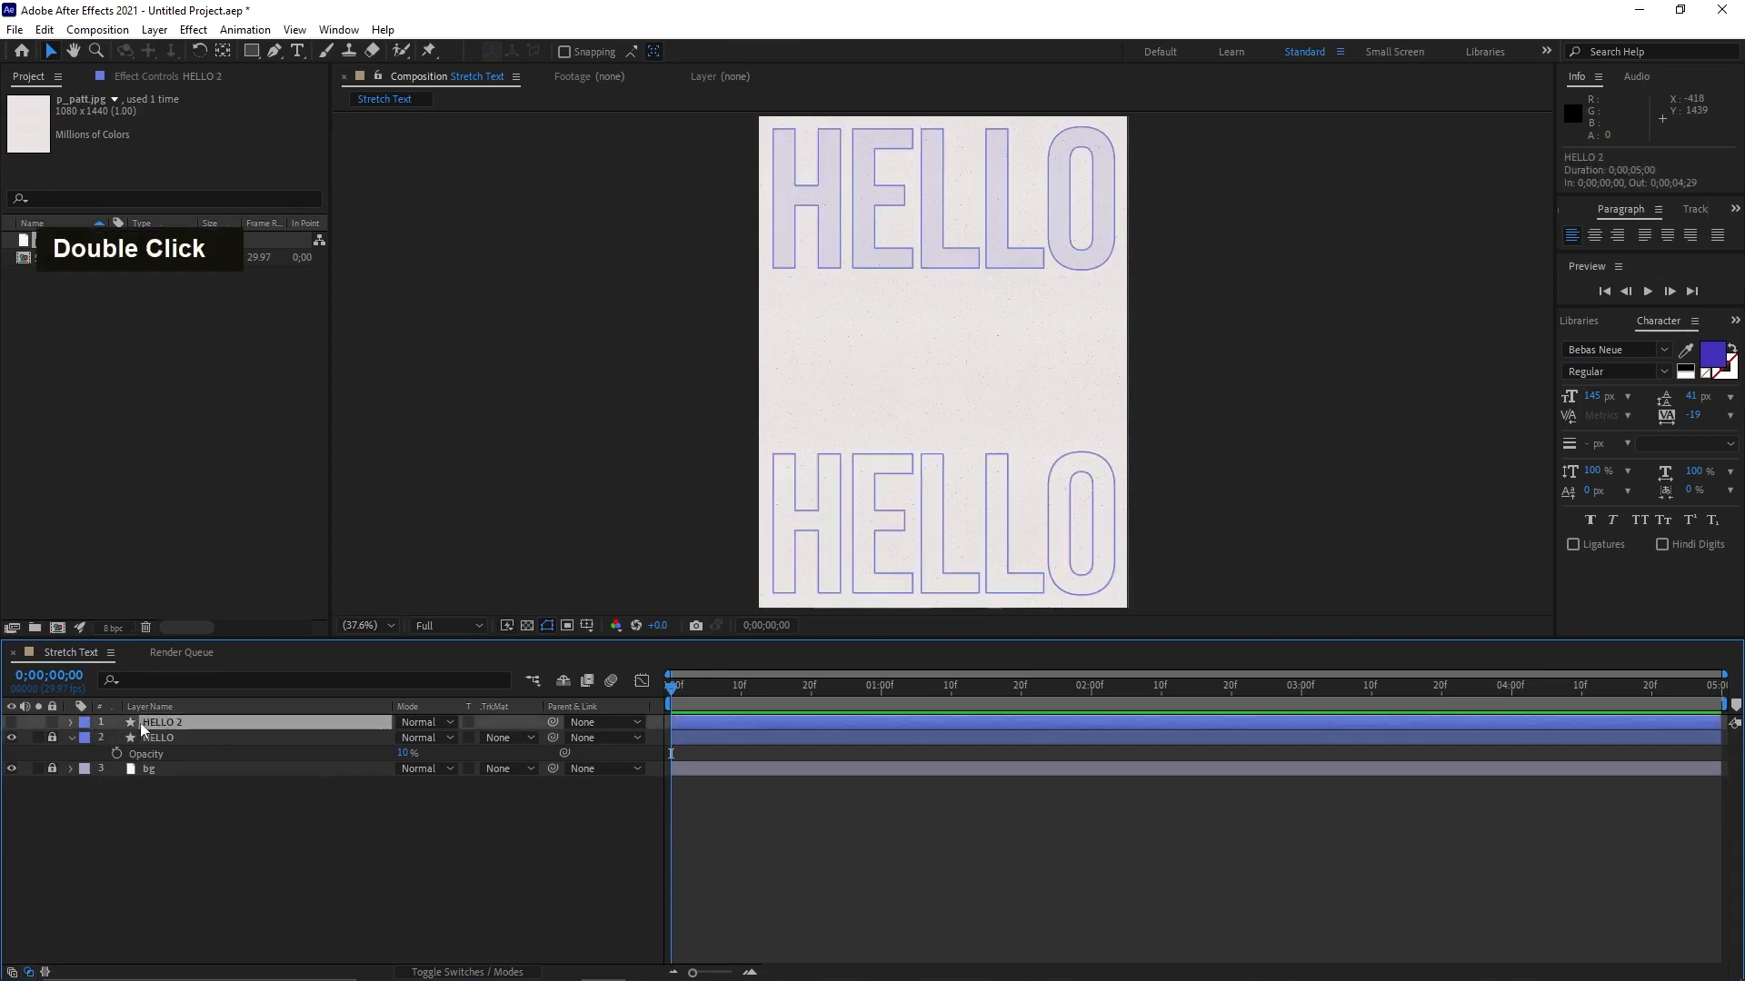
{"action": "left_click", "coordinate": [70, 722]}
{"action": "left_click", "coordinate": [88, 738]}
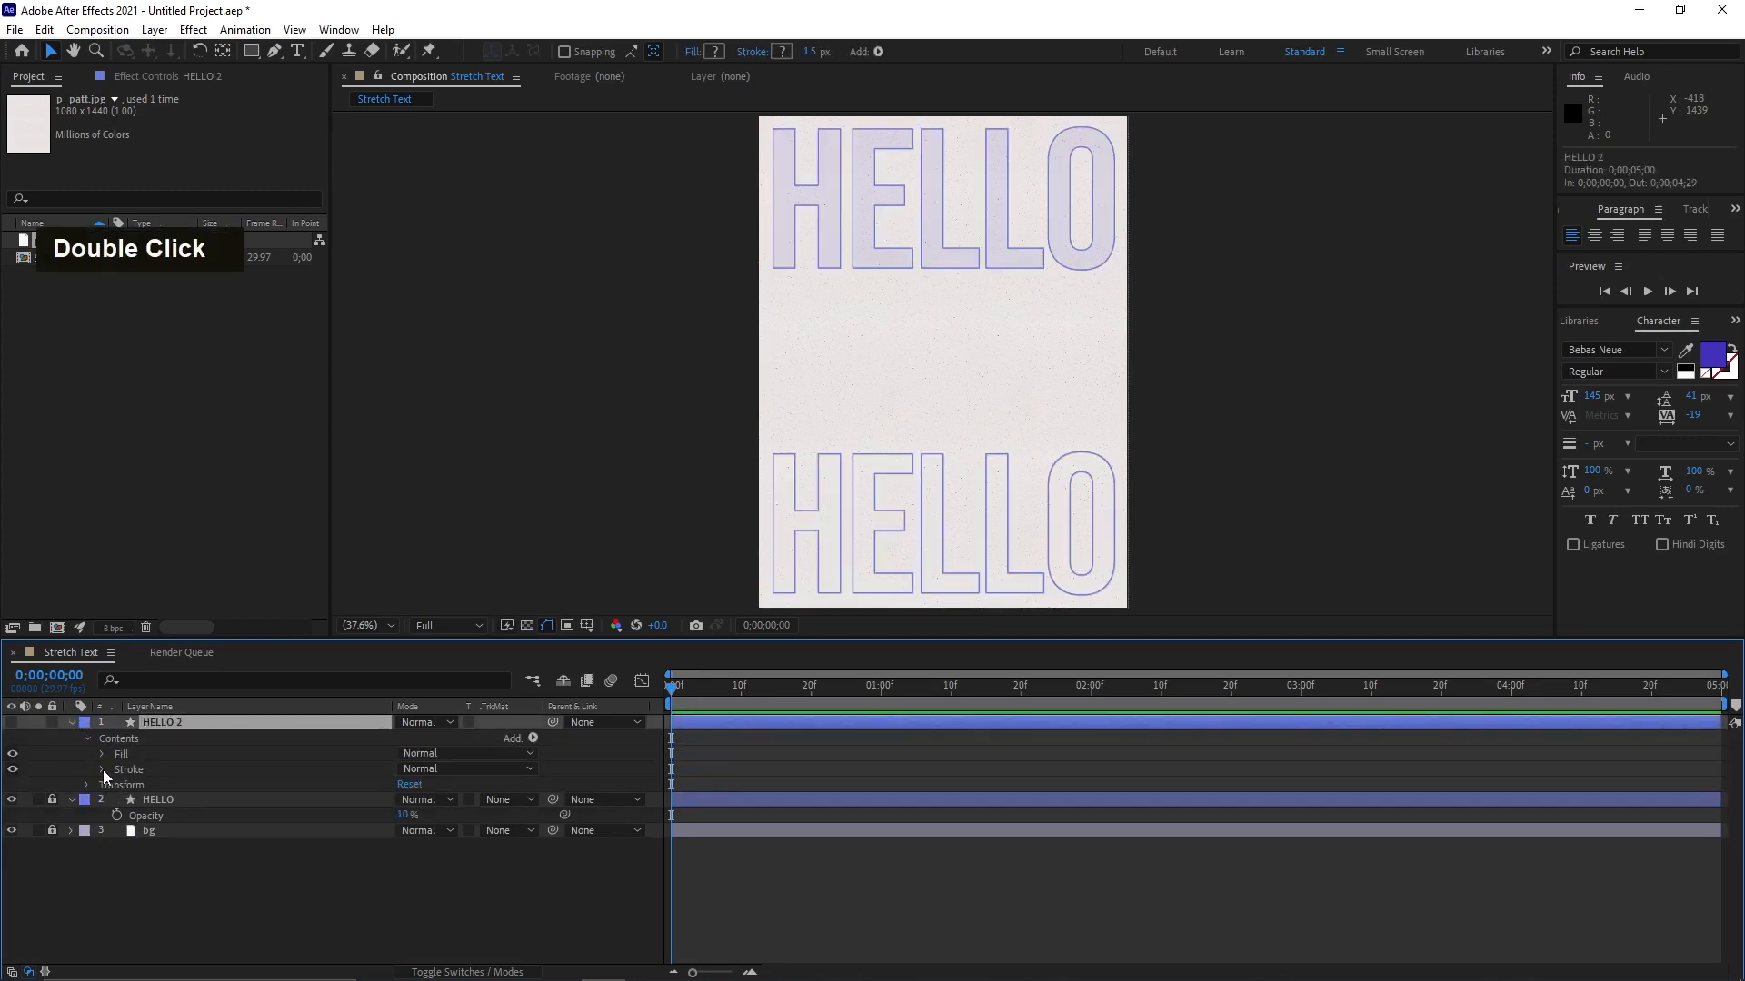
{"action": "left_click", "coordinate": [102, 754]}
{"action": "left_click", "coordinate": [118, 770]}
{"action": "left_click", "coordinate": [133, 785]}
{"action": "left_click", "coordinate": [287, 784]}
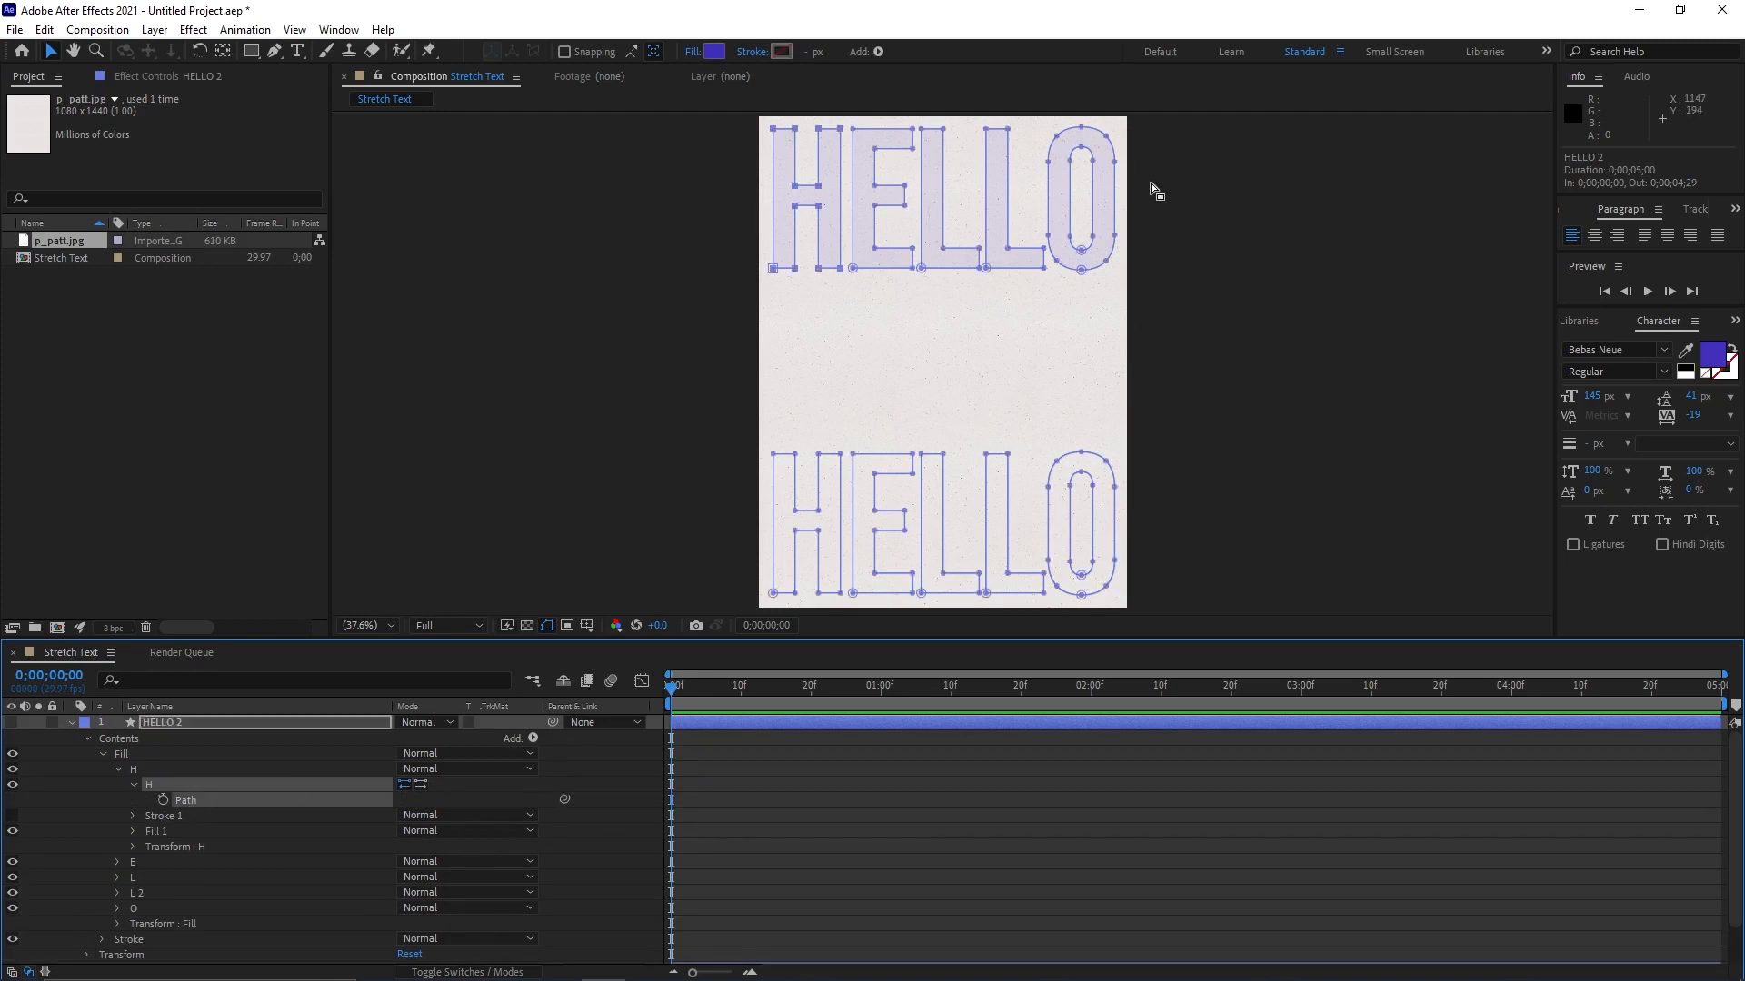
- Select the lower vertices of HELLO 2's filled letters and stretch them down to just above the outlined HELLO
{"action": "left_click_drag", "start_coordinate": [1153, 172], "coordinate": [614, 558]}
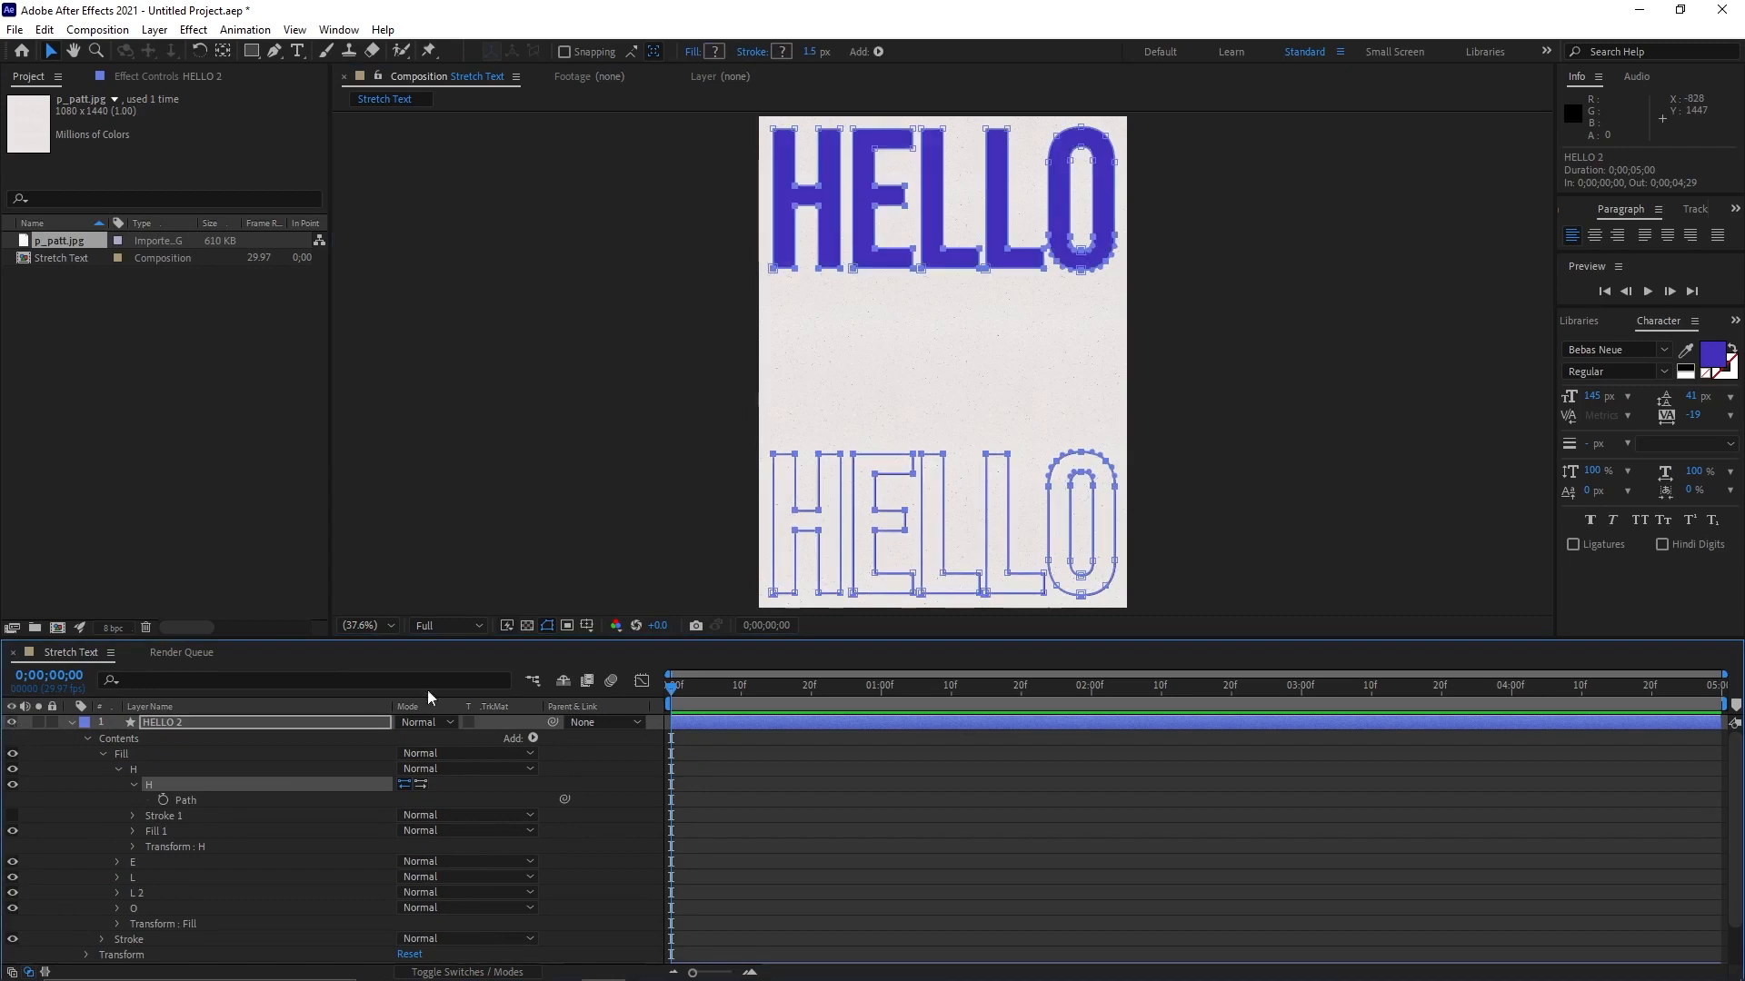
{"action": "left_click_drag", "start_coordinate": [1138, 173], "coordinate": [619, 549]}
{"action": "left_click_drag", "start_coordinate": [1138, 173], "coordinate": [681, 340]}
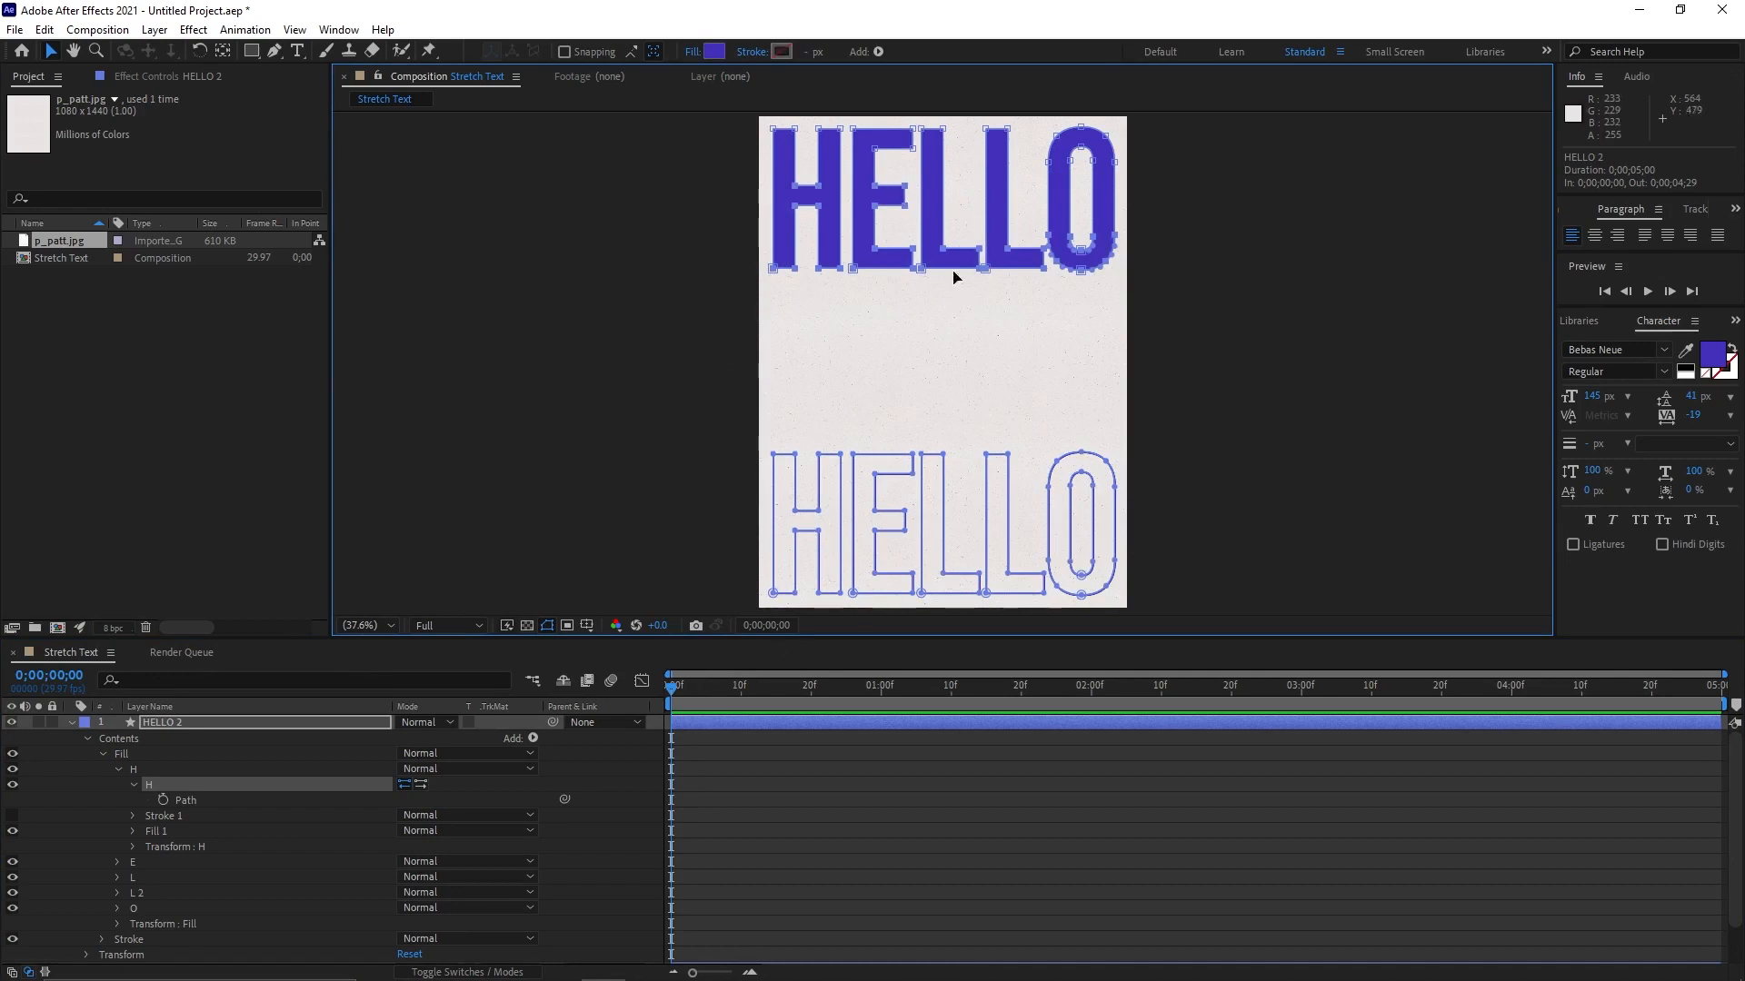
{"action": "left_click_drag", "start_coordinate": [899, 202], "coordinate": [895, 373]}
{"action": "scroll", "coordinate": [895, 373], "scroll_direction": "up", "scroll_amount": 3}
{"action": "key", "text": "space"}
{"action": "left_click_drag", "start_coordinate": [817, 483], "coordinate": [876, 318]}
{"action": "left_click_drag", "start_coordinate": [789, 428], "coordinate": [792, 437]}
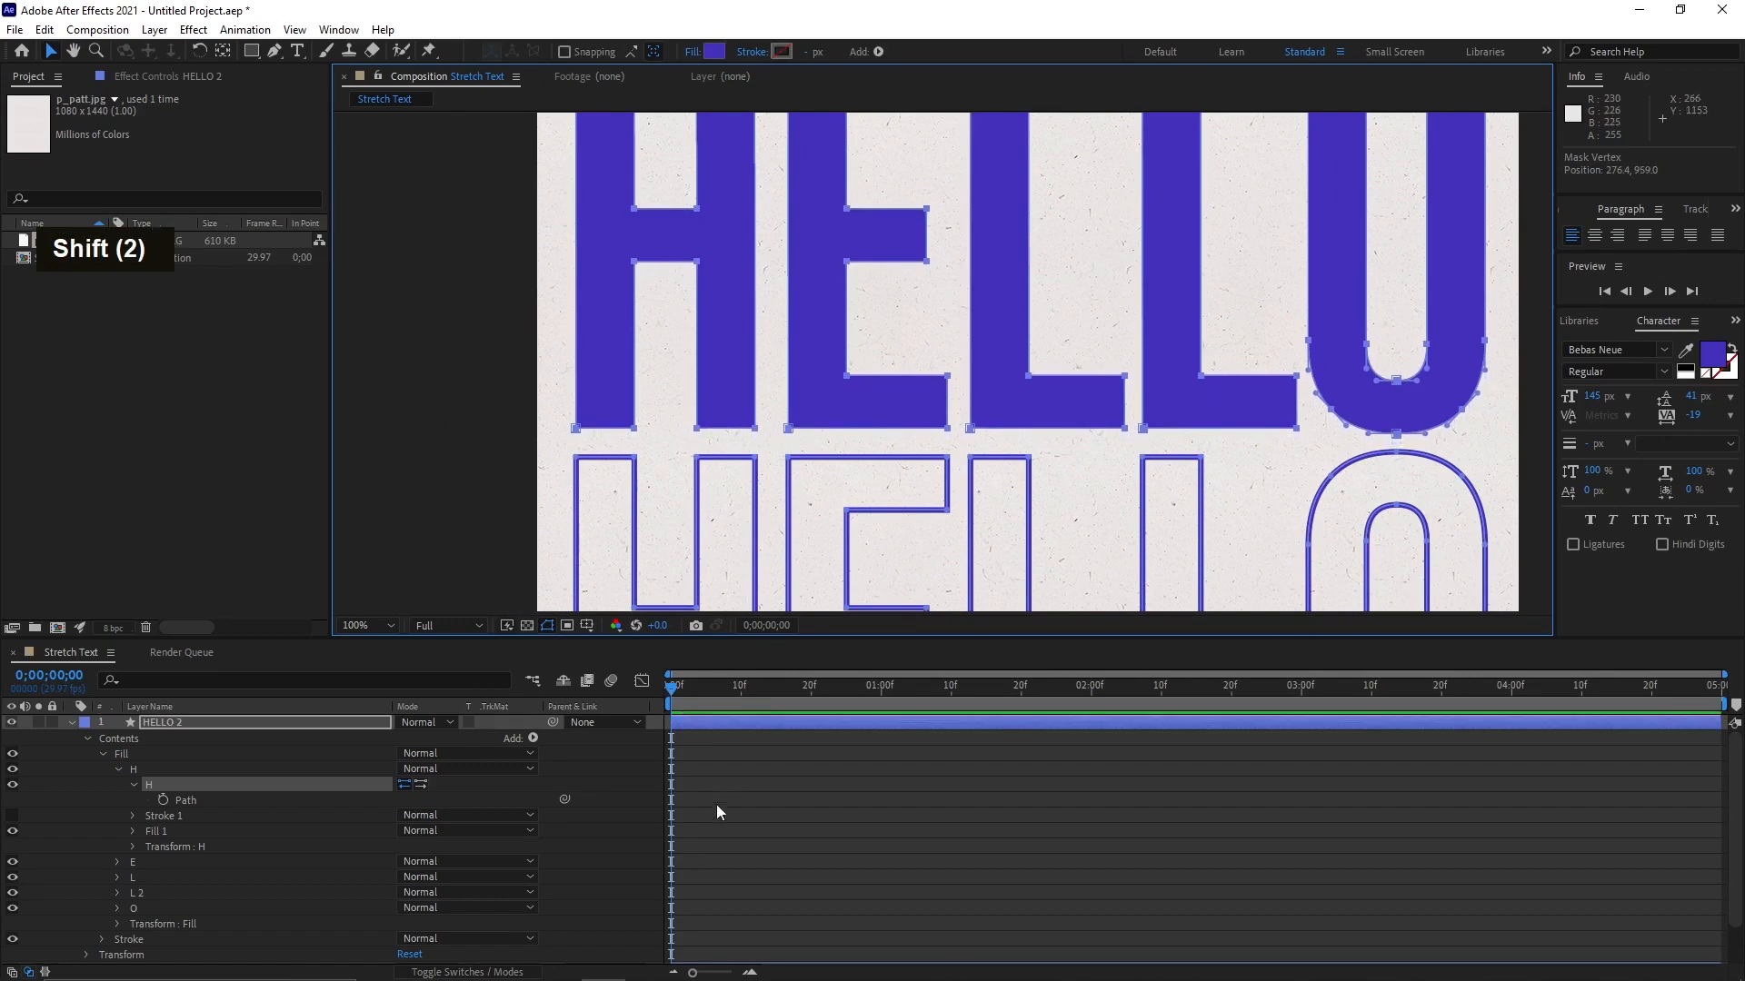
- Undo the latest path edits on the HELLO 2 letters and clear the vertex selection
{"action": "key", "text": "ctrl+z"}
{"action": "key", "text": "ctrl+z"}
{"action": "key", "text": "ctrl+z"}
{"action": "key", "text": "ctrl+z"}
{"action": "key", "text": "ctrl+z"}
{"action": "key", "text": "ctrl+z"}
{"action": "scroll", "coordinate": [939, 504], "scroll_direction": "down", "scroll_amount": 4}
{"action": "left_click_drag", "start_coordinate": [673, 707], "coordinate": [658, 791]}
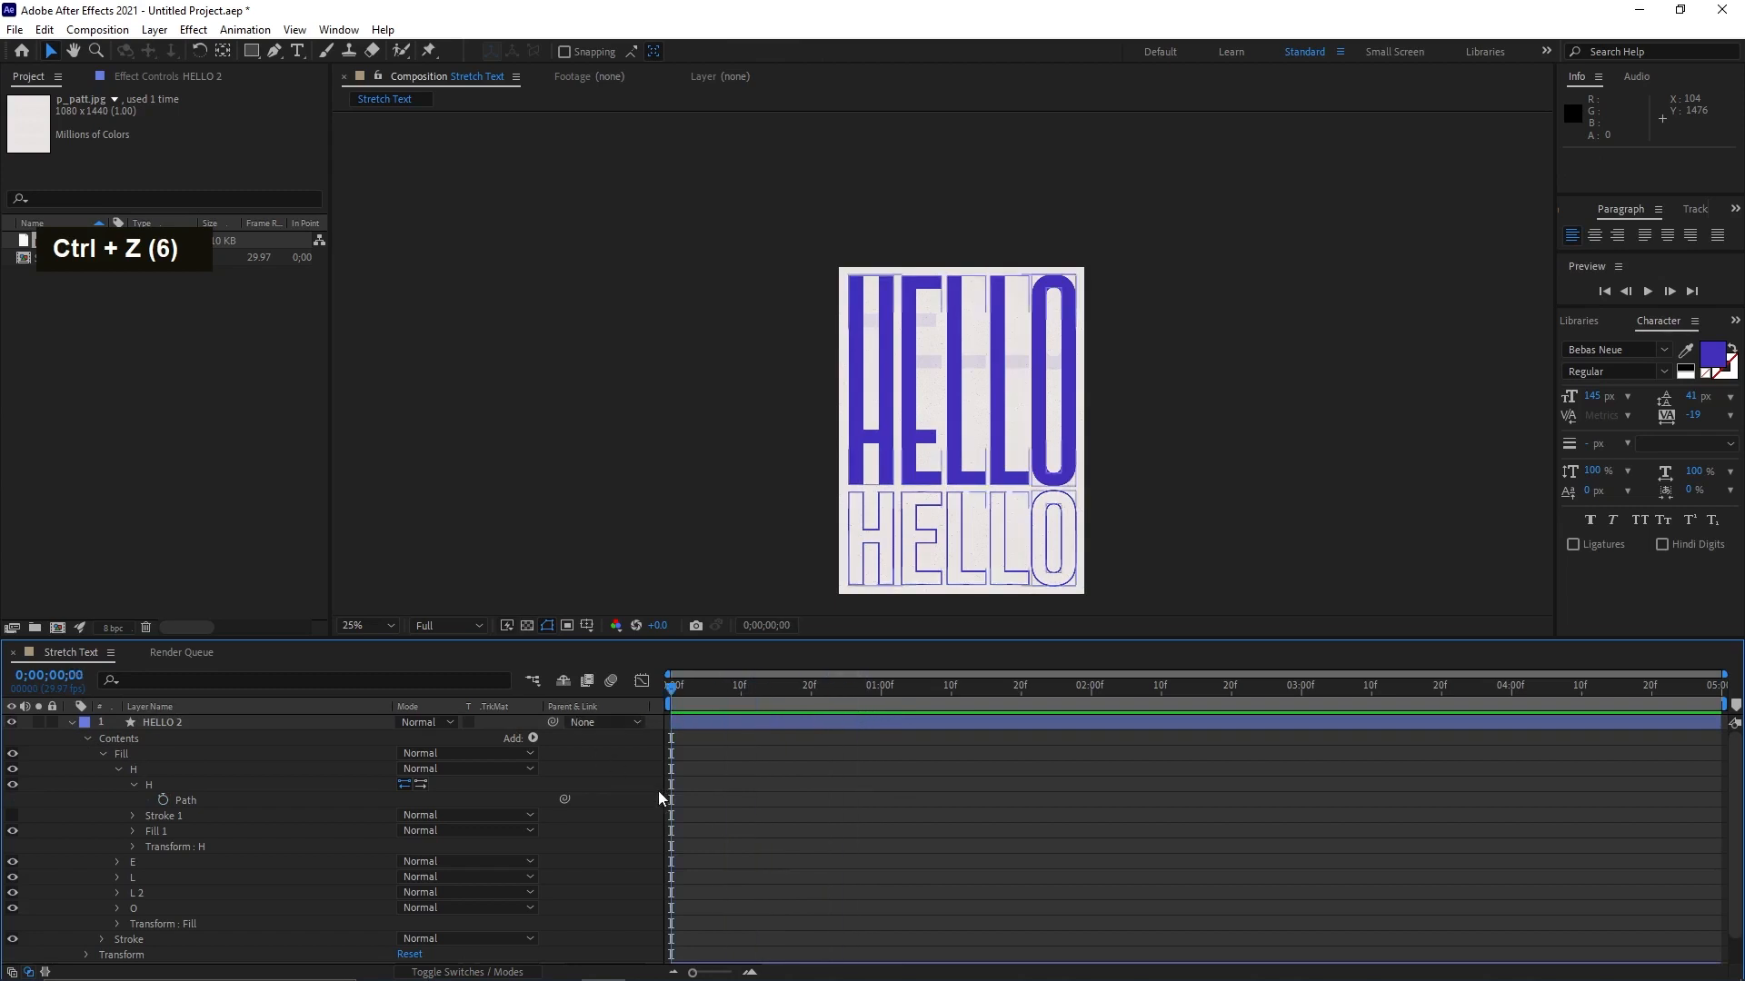
- Try moving the stretched letters' lower vertices and the outline's upper vertices upward, and undo the move
{"action": "left_click_drag", "start_coordinate": [1180, 379], "coordinate": [655, 589]}
{"action": "left_click_drag", "start_coordinate": [936, 450], "coordinate": [904, 395]}
{"action": "key", "text": "ctrl+z"}
{"action": "key", "text": "ctrl+z"}
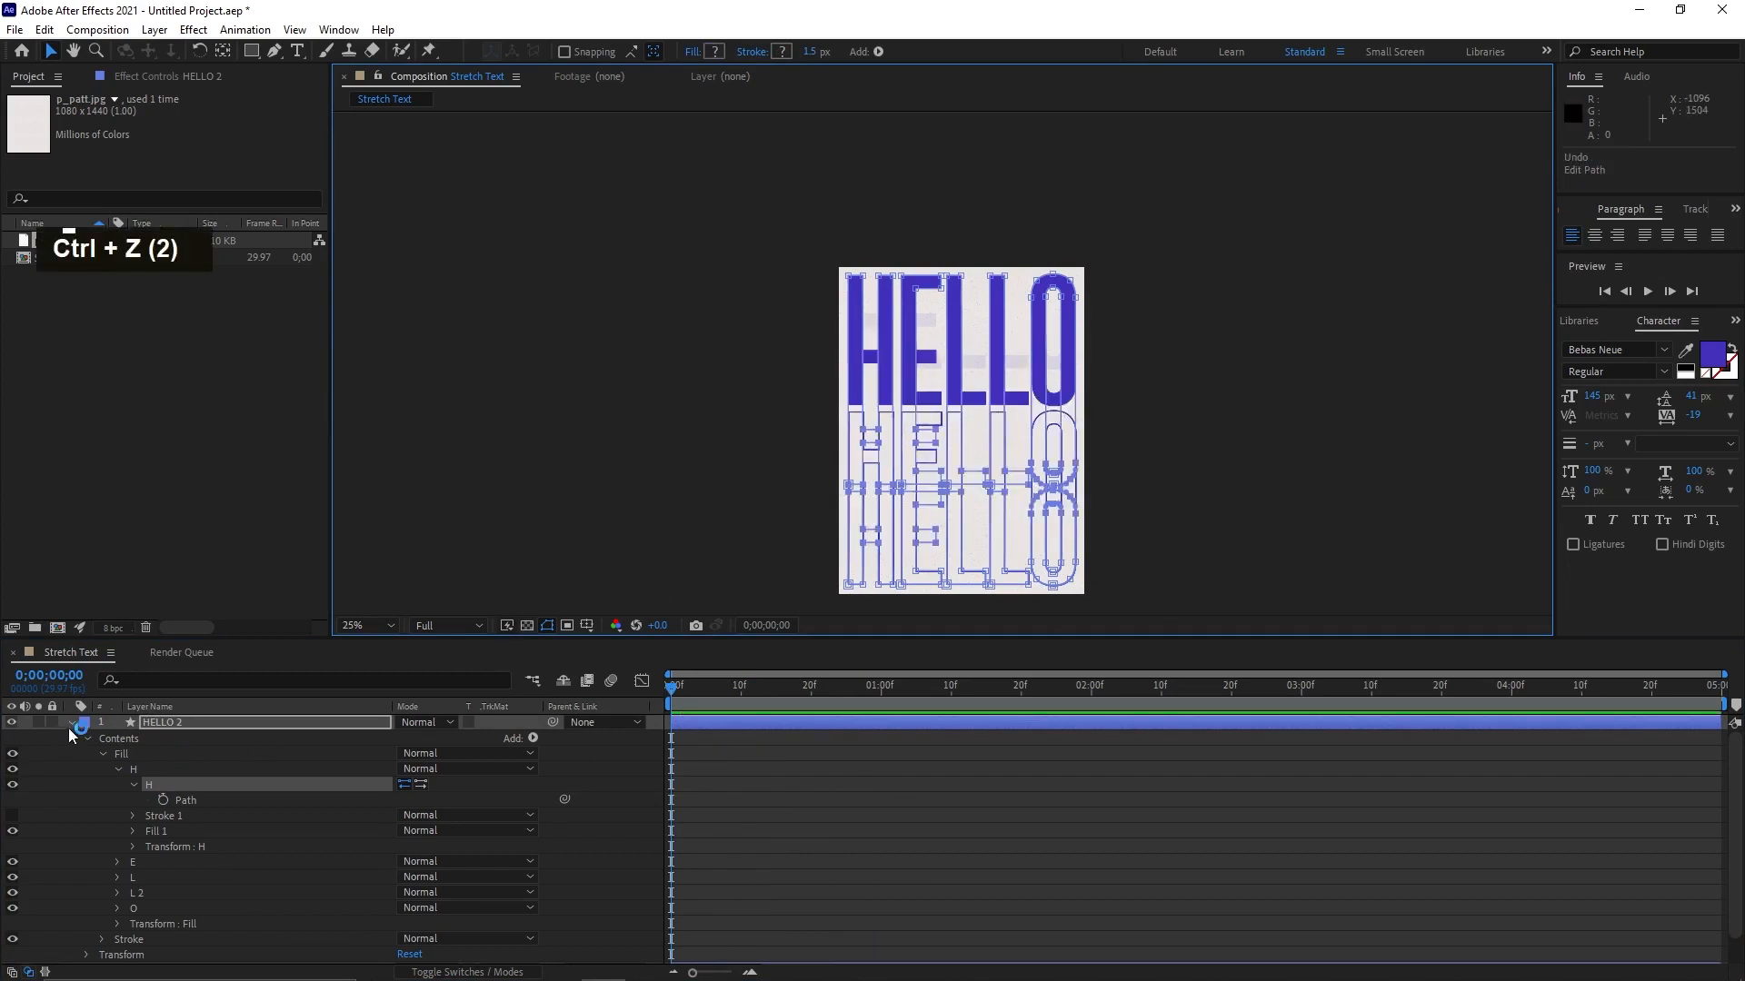
- Add starting Path keyframes for the HELLO 2 letter shapes at 0;00;00;00
{"action": "left_click_drag", "start_coordinate": [1208, 384], "coordinate": [634, 553]}
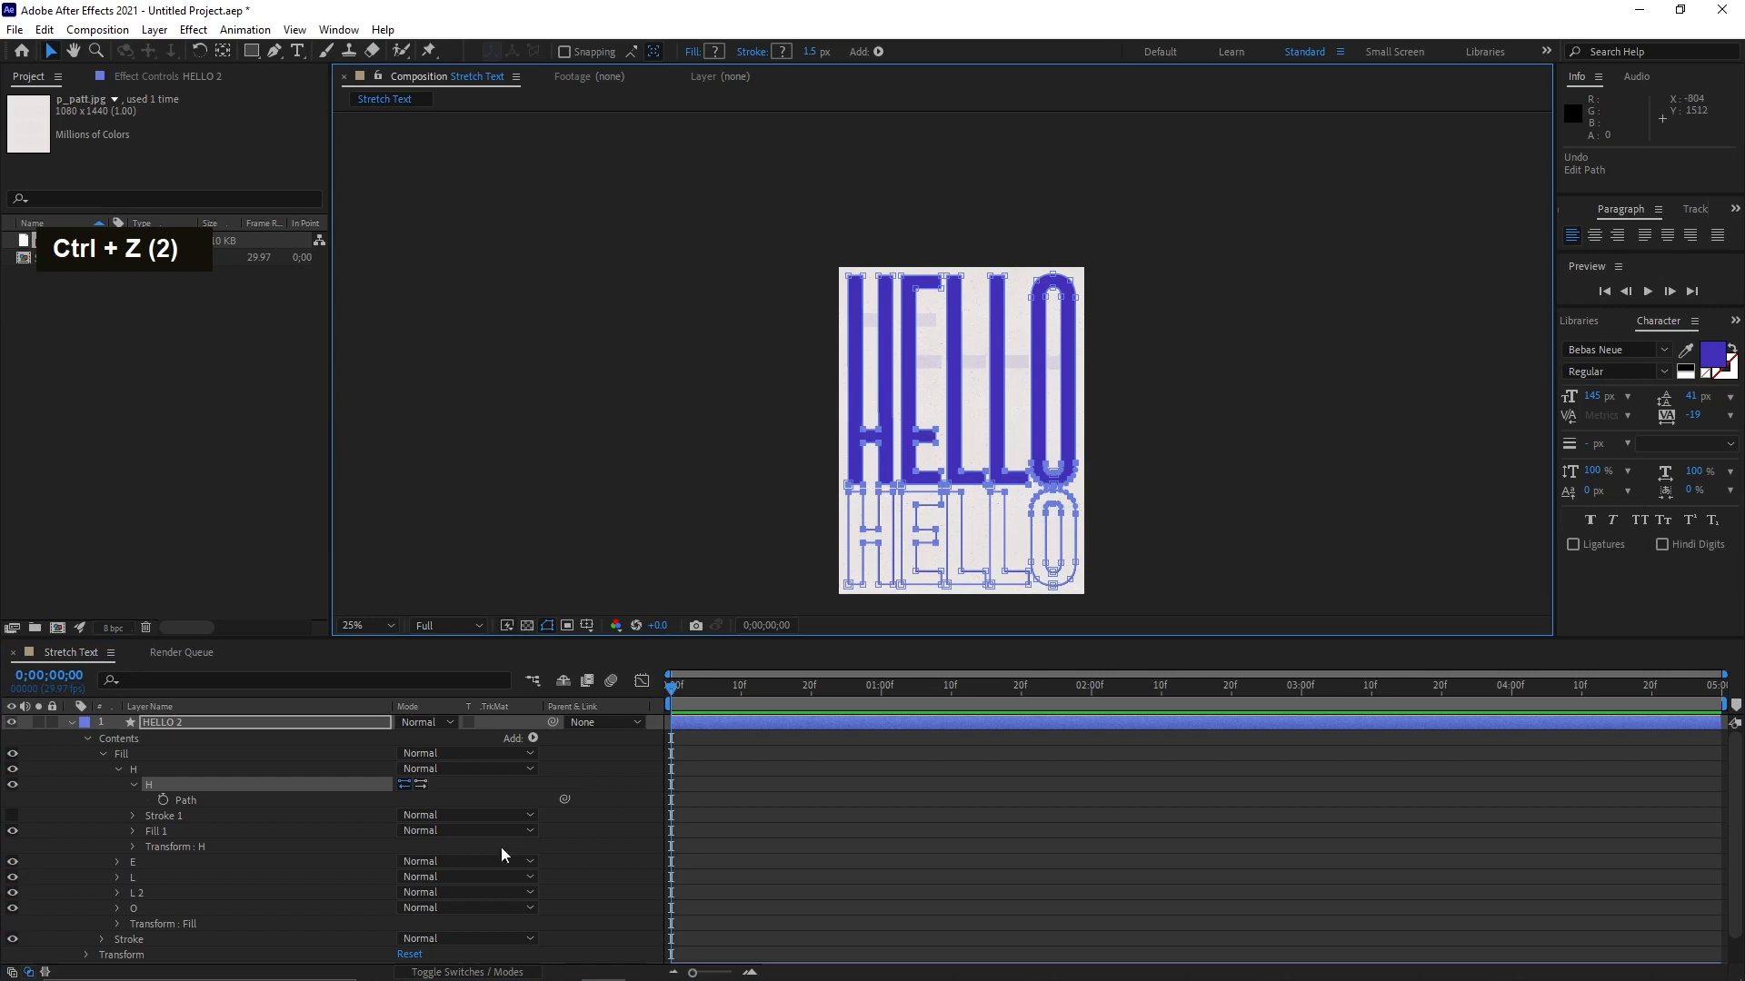
{"action": "left_click", "coordinate": [164, 800]}
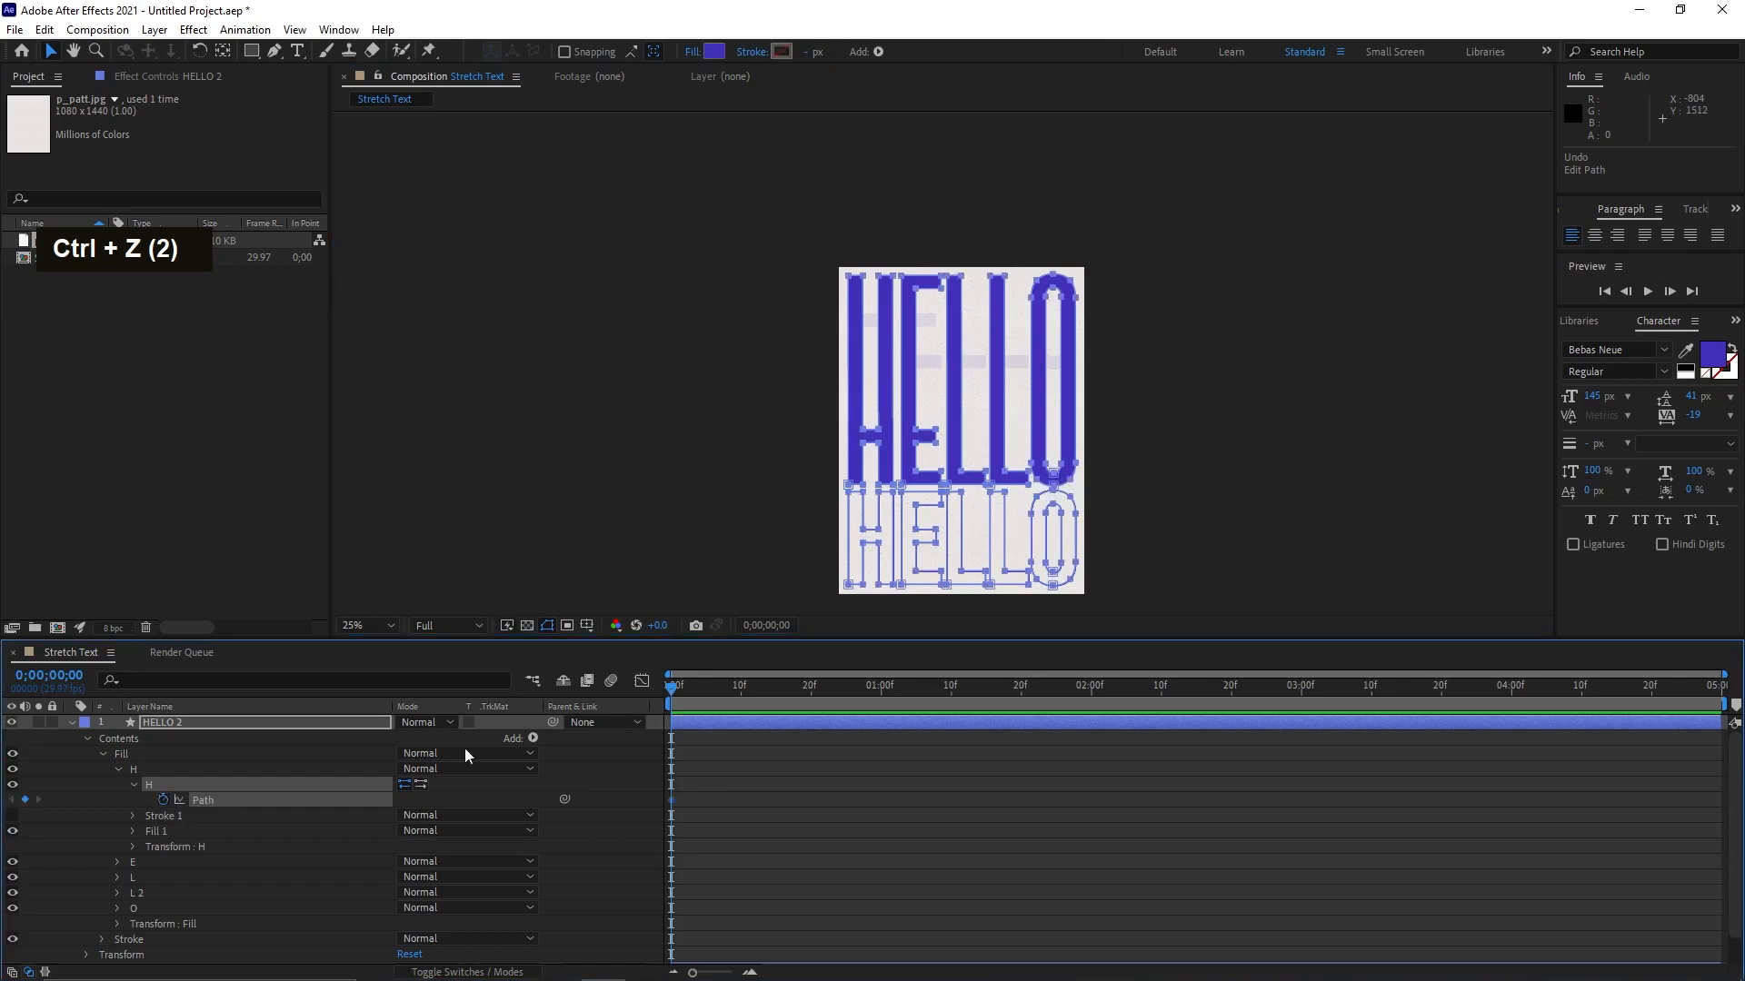
- At 0;00;01;05, raise the filled letters' lower vertices and the outline's upper vertices together, shortening the fill and stretching the outline
{"action": "left_click", "coordinate": [903, 687]}
{"action": "left_click_drag", "start_coordinate": [924, 683], "coordinate": [918, 689]}
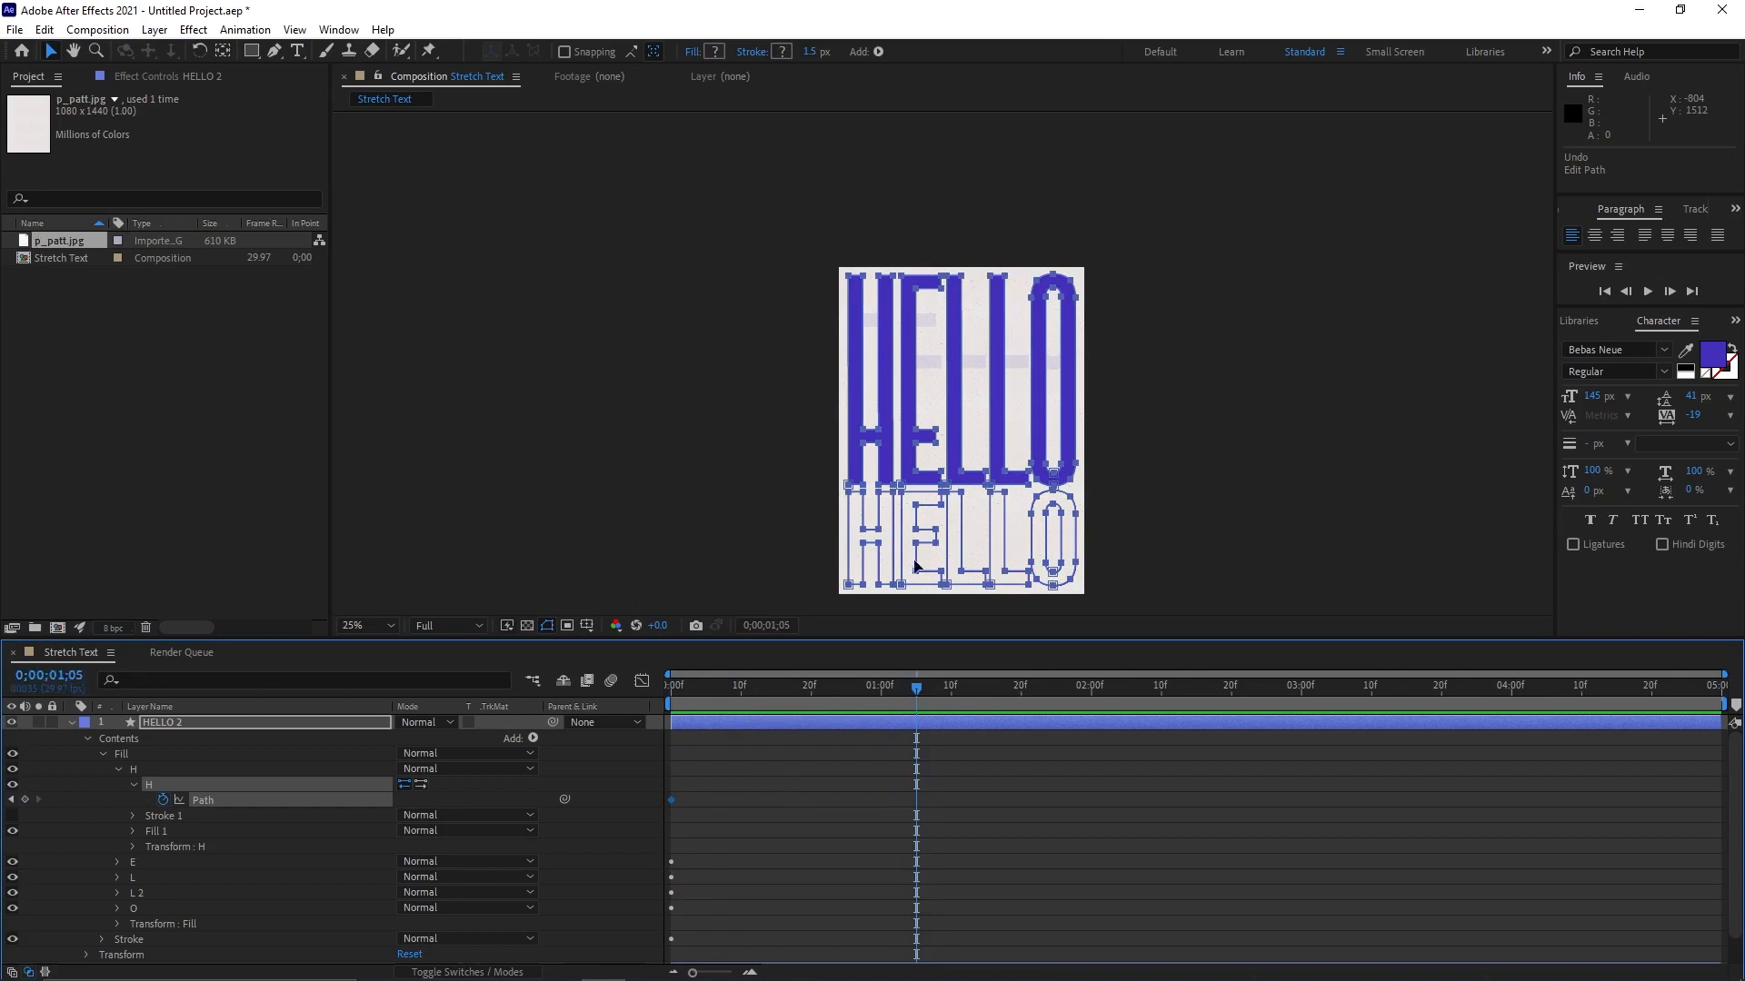
{"action": "scroll", "coordinate": [1072, 500], "scroll_direction": "up", "scroll_amount": 2}
{"action": "key", "text": "space"}
{"action": "left_click_drag", "start_coordinate": [1033, 510], "coordinate": [935, 264]}
{"action": "key", "text": "ctrl+z"}
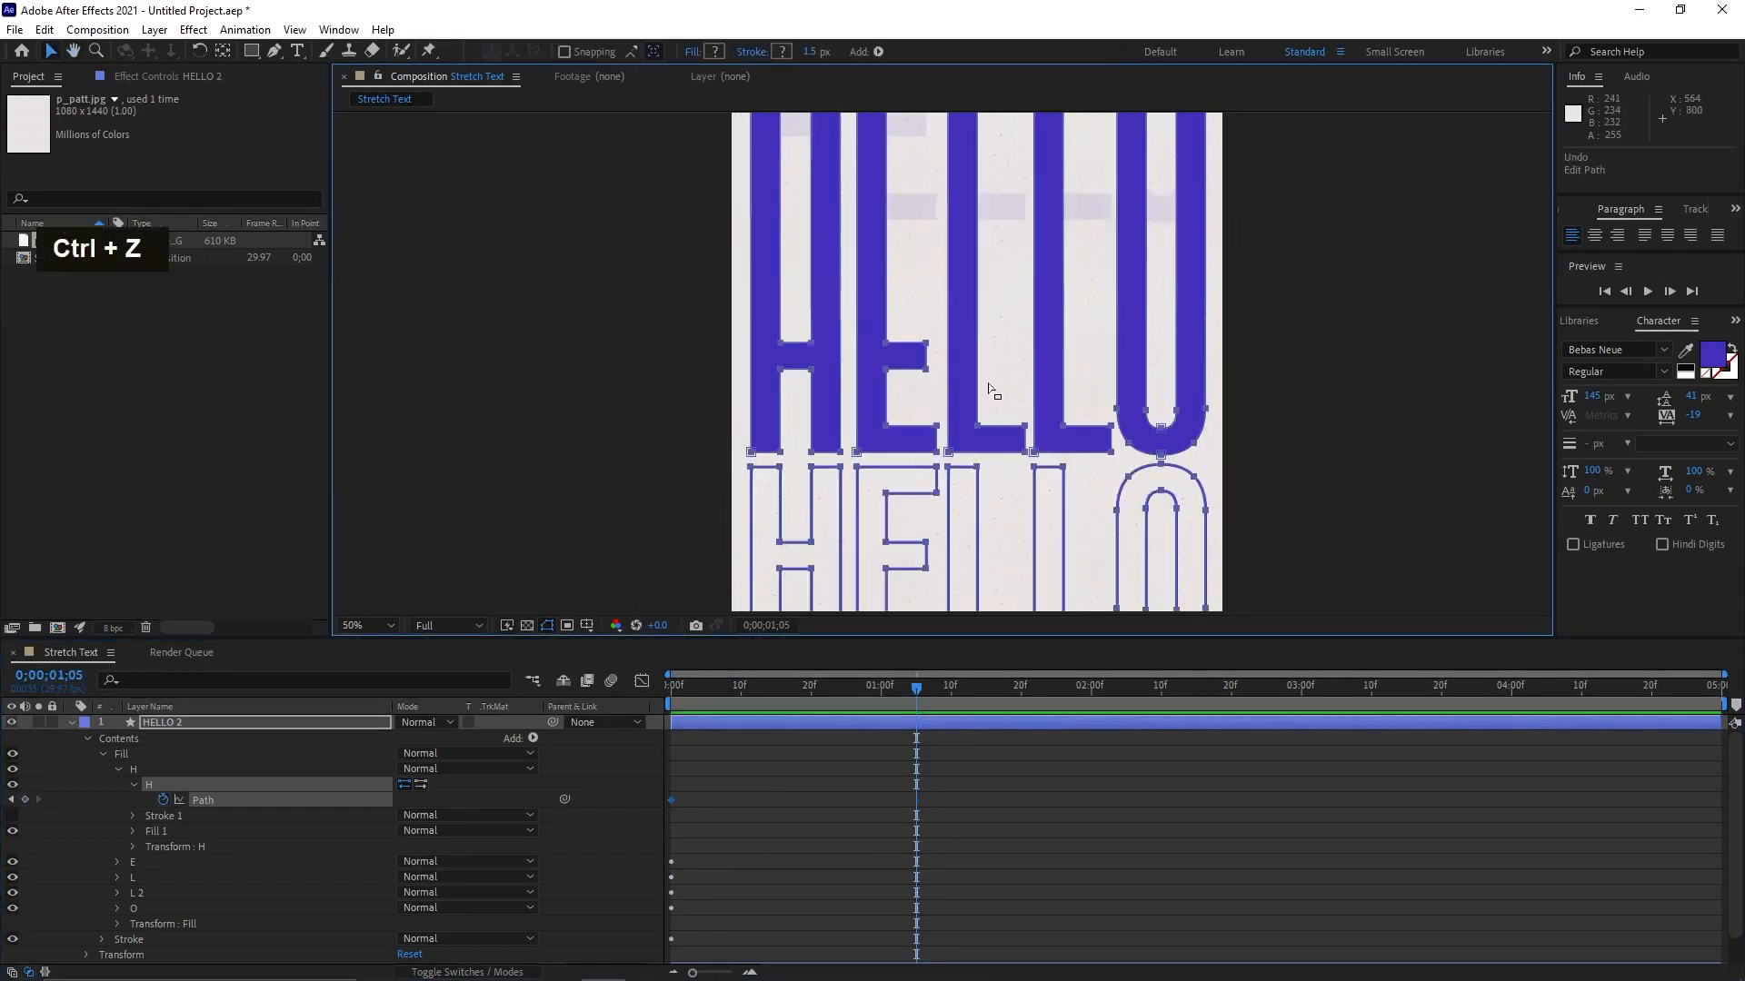
{"action": "scroll", "coordinate": [988, 384], "scroll_direction": "down", "scroll_amount": 2}
{"action": "left_click_drag", "start_coordinate": [1305, 294], "coordinate": [631, 476]}
{"action": "scroll", "coordinate": [897, 395], "scroll_direction": "up", "scroll_amount": 2}
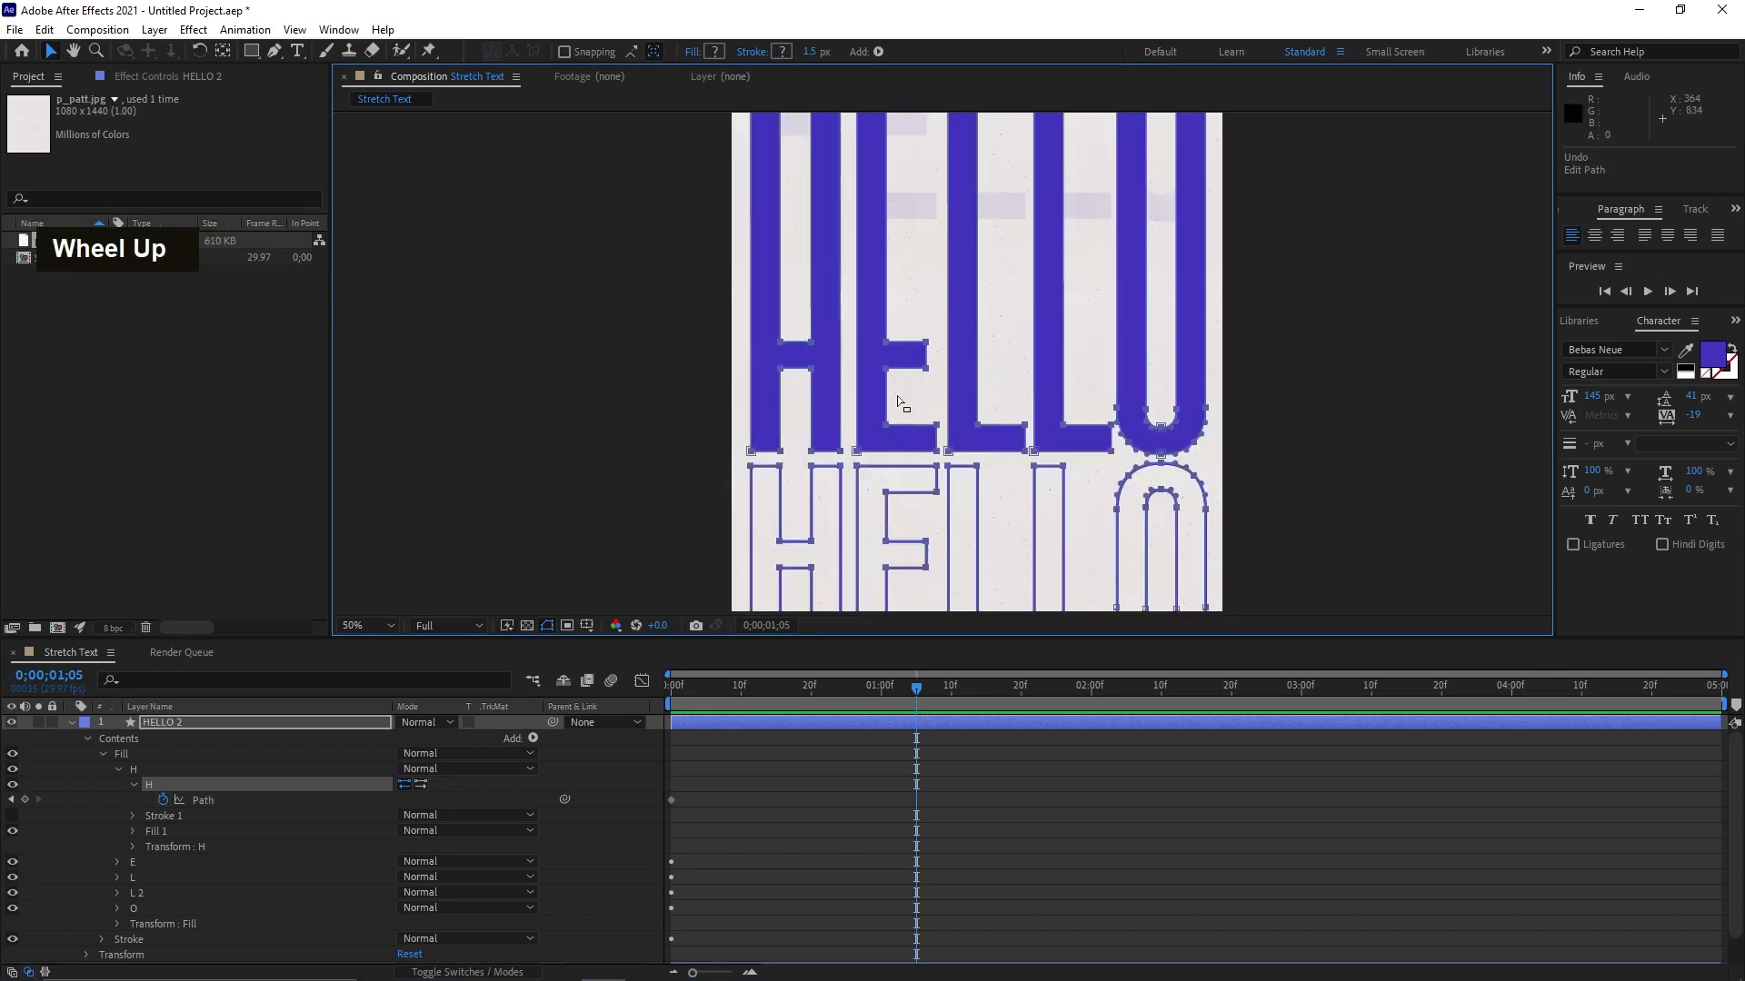
{"action": "left_click_drag", "start_coordinate": [927, 372], "coordinate": [955, 142]}
{"action": "scroll", "coordinate": [955, 141], "scroll_direction": "up", "scroll_amount": 3}
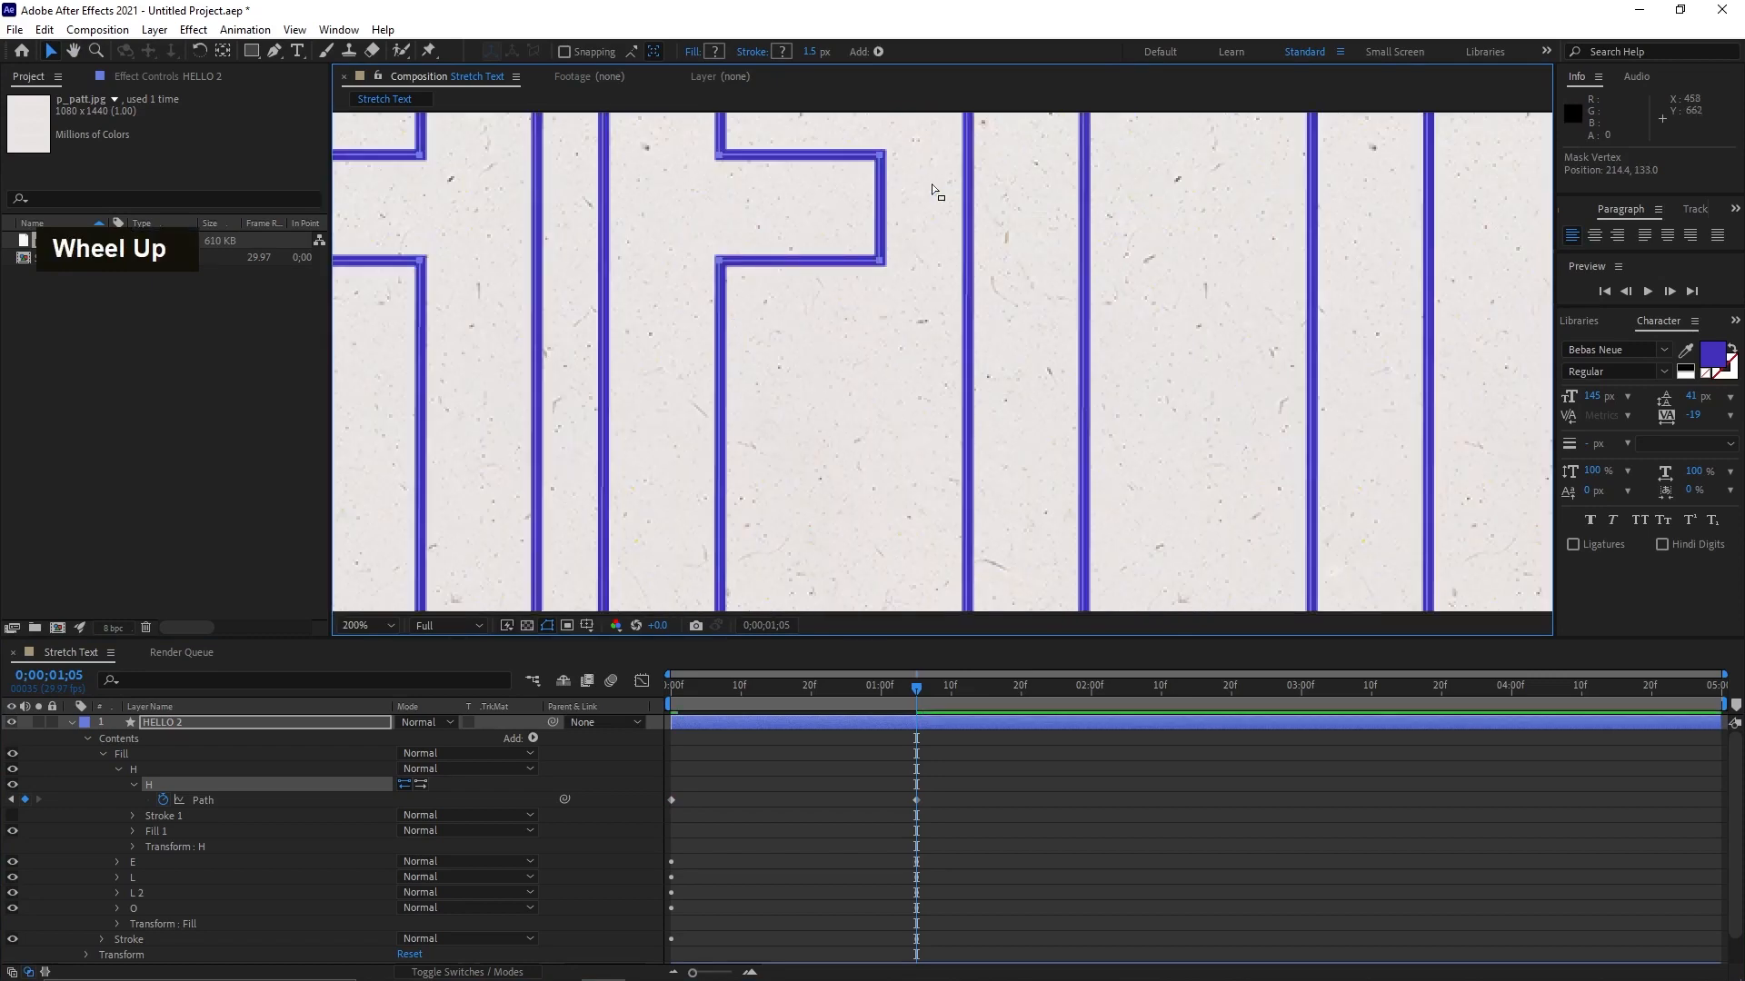
{"action": "scroll", "coordinate": [930, 183], "scroll_direction": "down", "scroll_amount": 5}
{"action": "left_click", "coordinate": [845, 787]}
- Collapse the HELLO 2 layer, then unlock and delete the original HELLO layer
{"action": "left_click_drag", "start_coordinate": [837, 688], "coordinate": [971, 700]}
{"action": "left_click", "coordinate": [72, 722]}
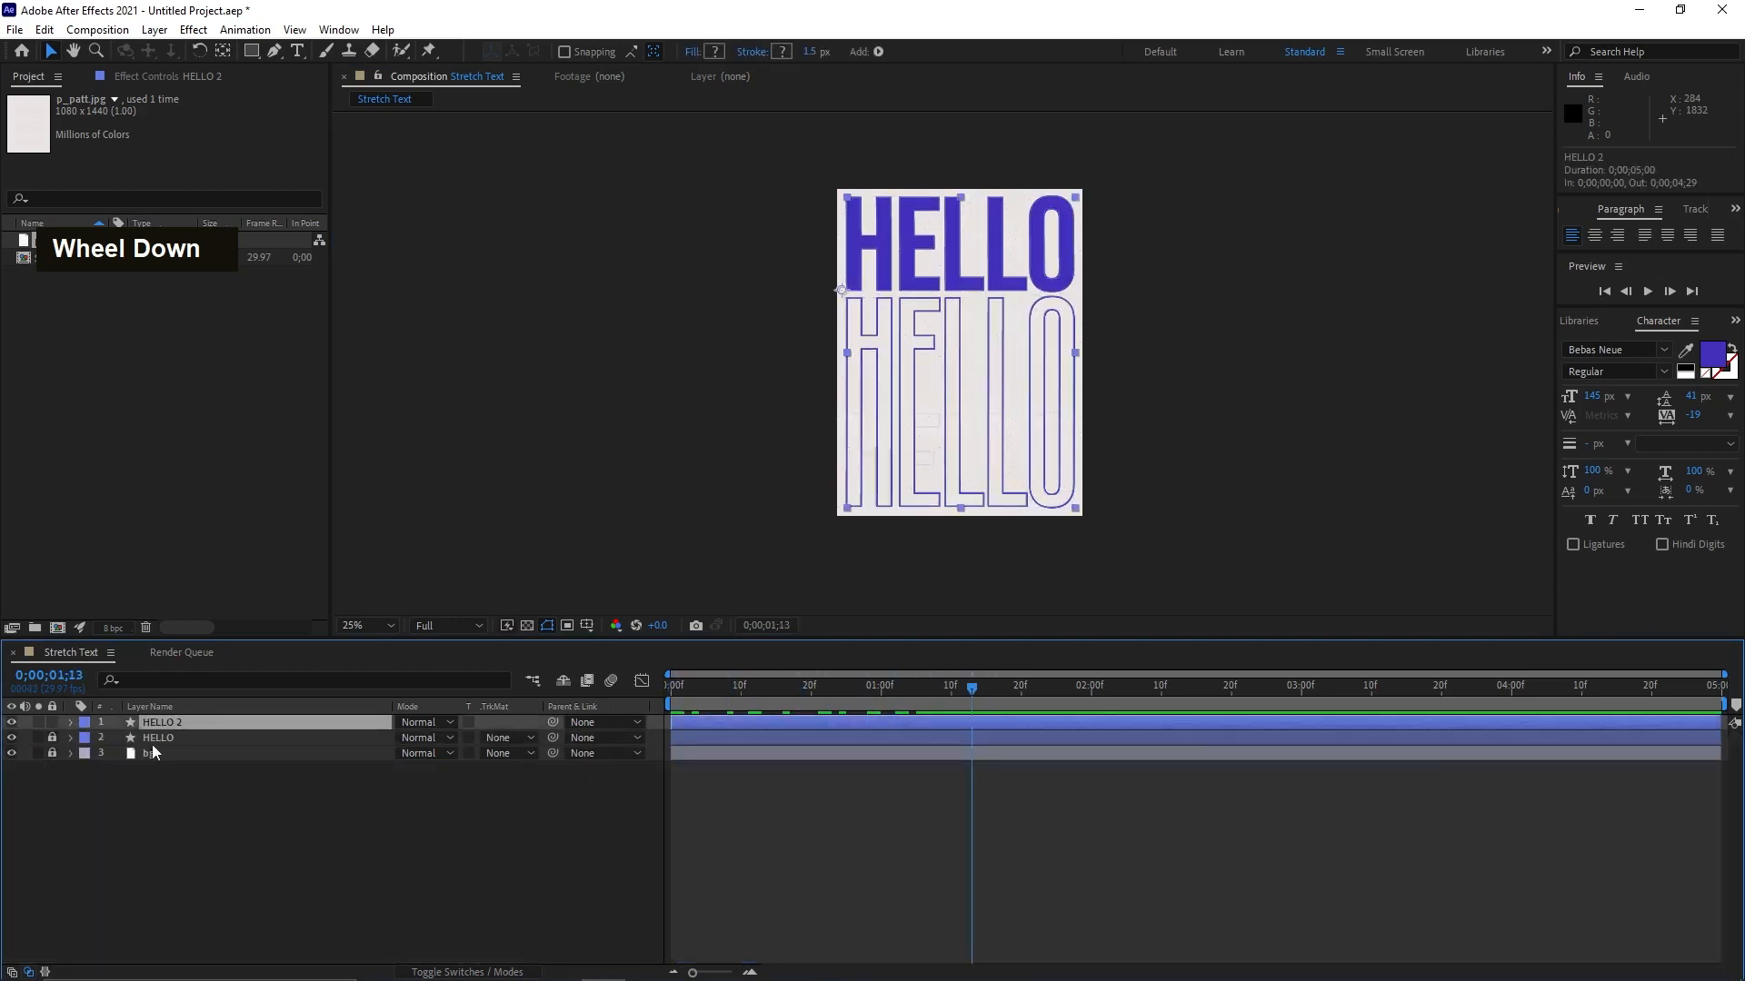
{"action": "double_click", "coordinate": [152, 738]}
{"action": "left_click", "coordinate": [51, 737]}
{"action": "left_click", "coordinate": [165, 739]}
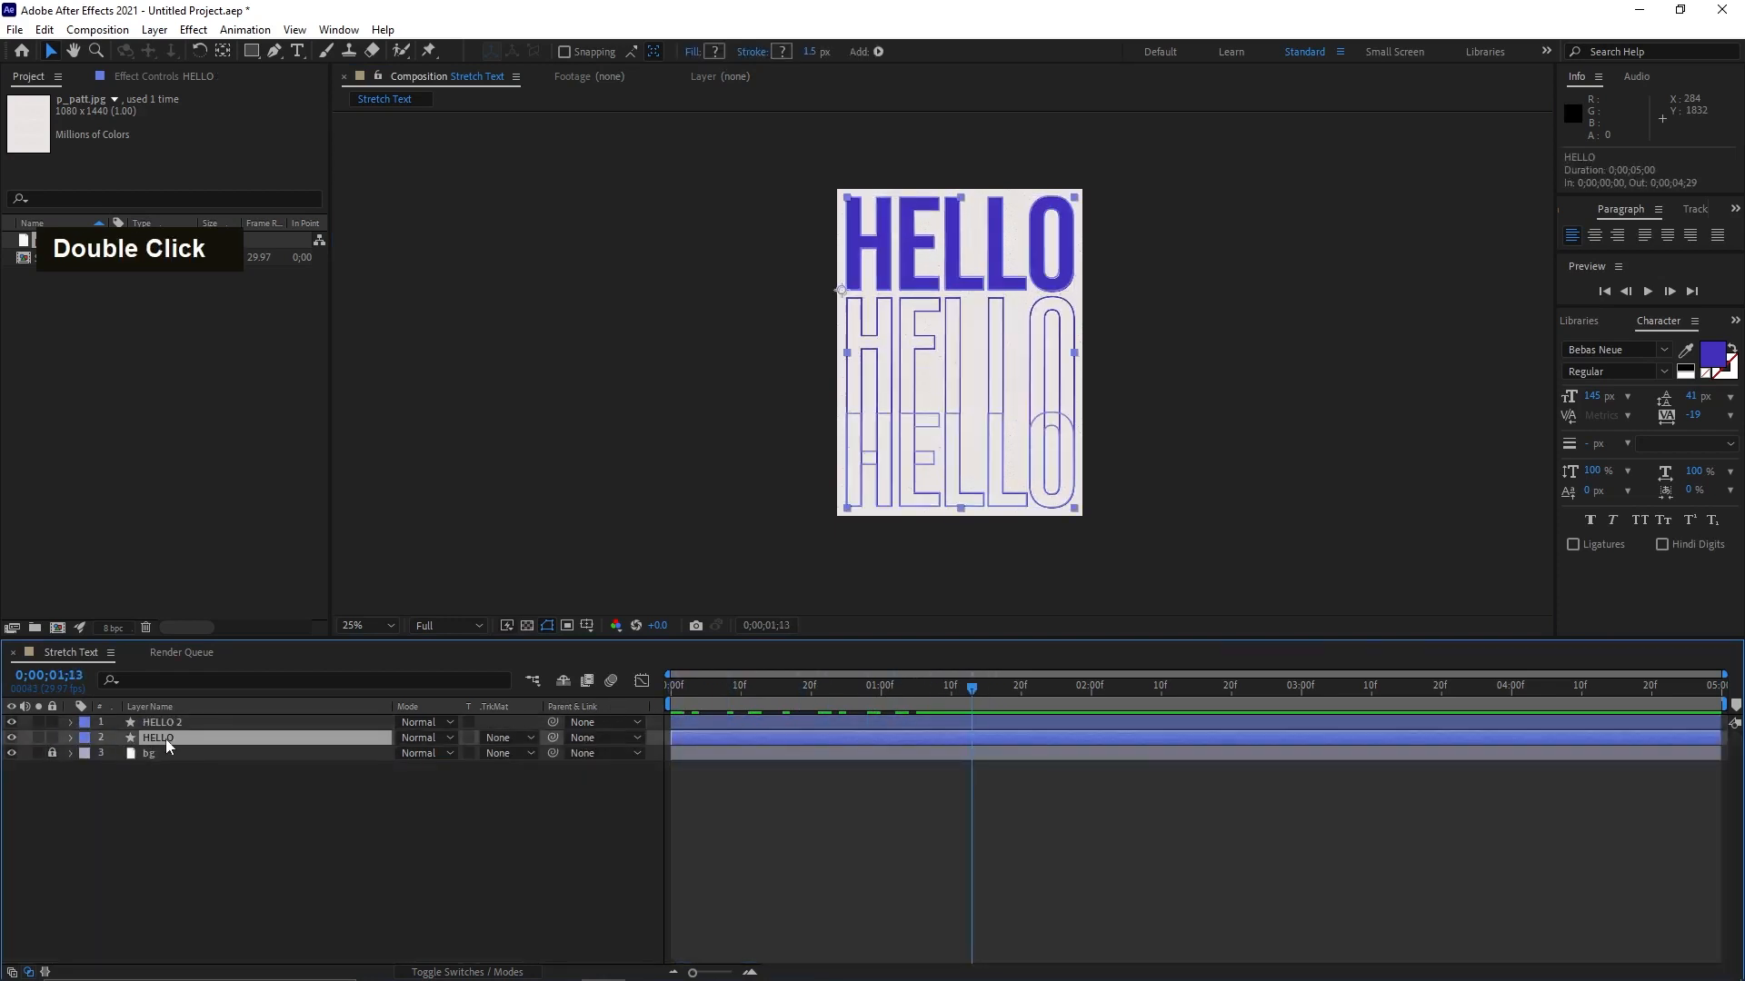
{"action": "key", "text": "BackSpace"}
- Rename the HELLO 2 layer as HELLO
{"action": "left_click", "coordinate": [187, 724]}
{"action": "key", "text": "Return"}
{"action": "key", "text": "BackSpace"}
{"action": "key", "text": "BackSpace"}
{"action": "key", "text": "Return"}
{"action": "left_click", "coordinate": [238, 796]}
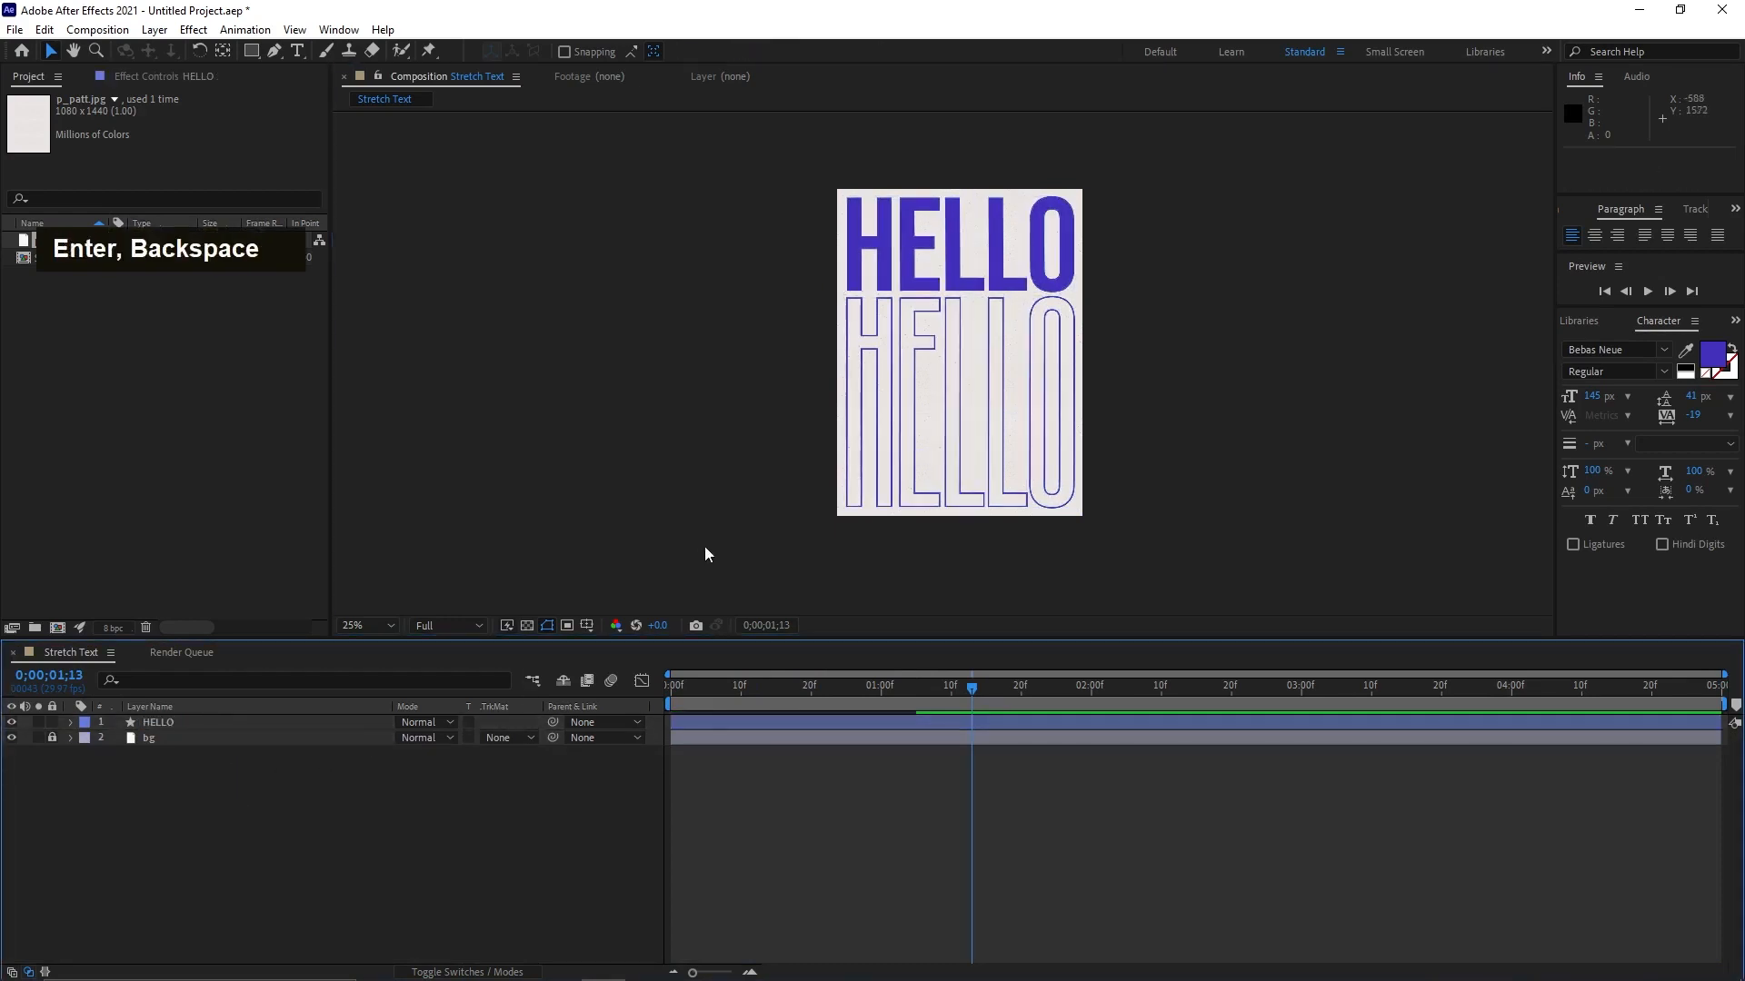
- Preview the stretch animation and fit the composition in the viewer
{"action": "key", "text": "space"}
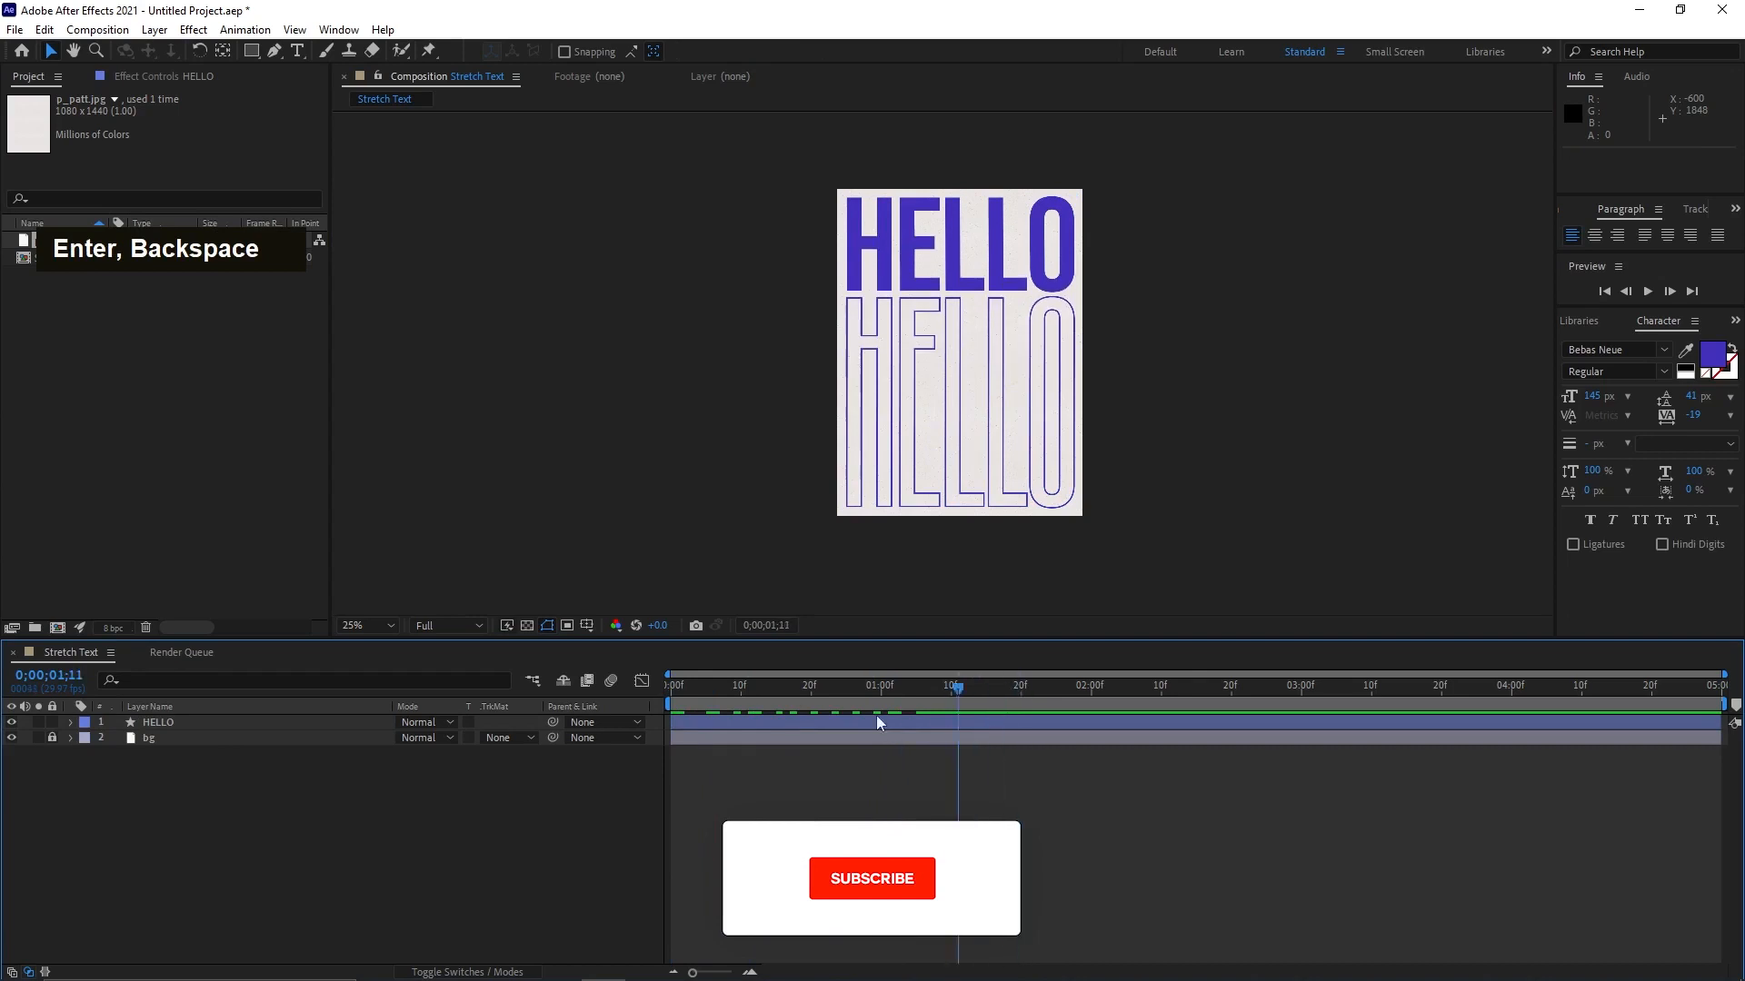
{"action": "left_click", "coordinate": [363, 625]}
{"action": "left_click", "coordinate": [368, 661]}
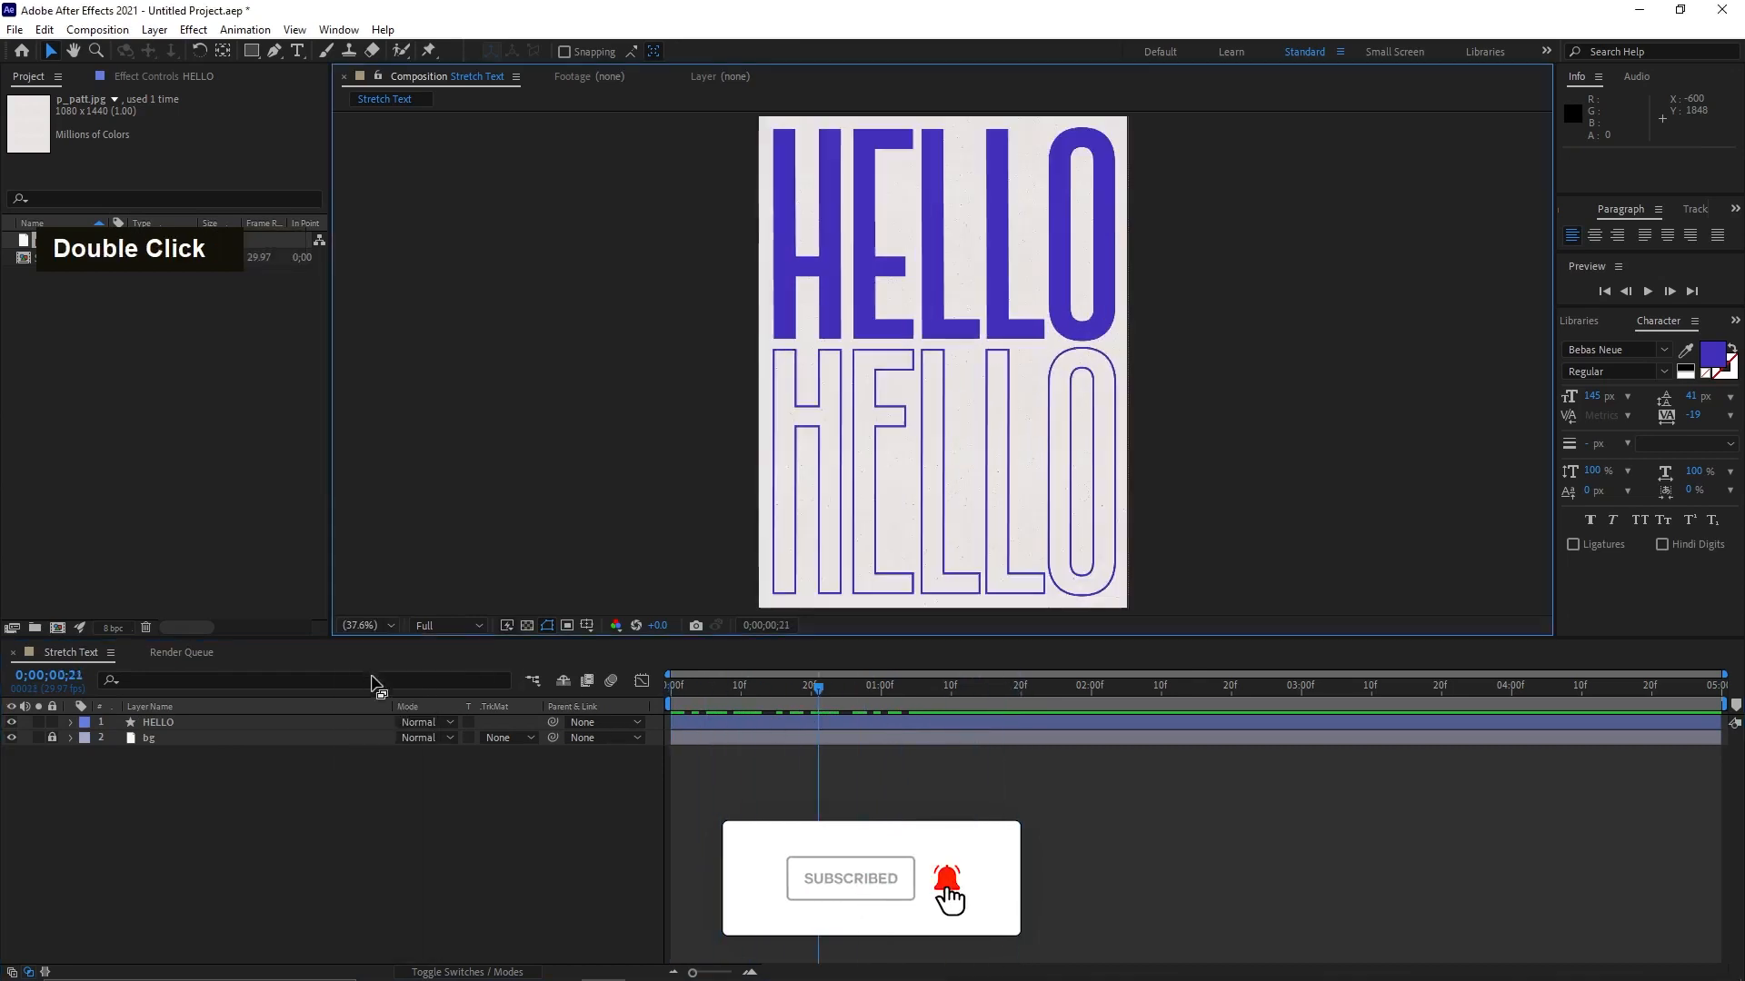
- Copy all the HELLO layer's Path keyframes at 0;00;00;00 and paste them at 0;00;02;10
{"action": "left_click", "coordinate": [831, 722]}
{"action": "key", "text": "u"}
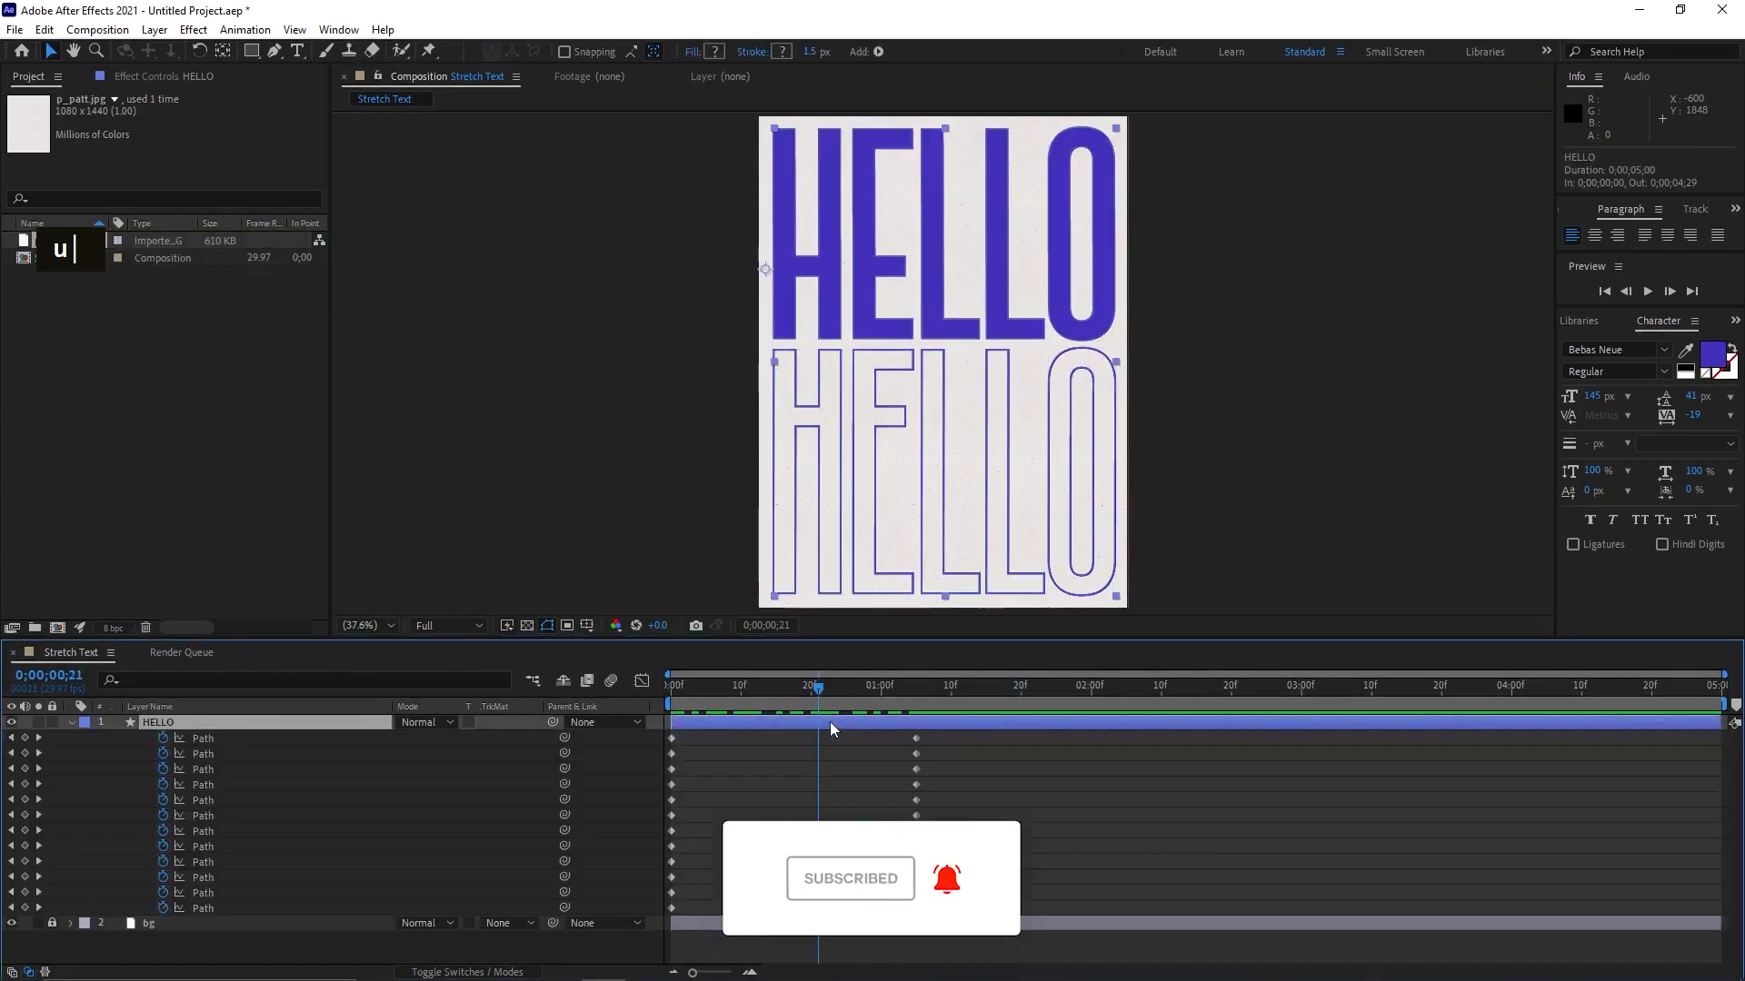
{"action": "left_click_drag", "start_coordinate": [691, 733], "coordinate": [656, 922]}
{"action": "left_click", "coordinate": [43, 29]}
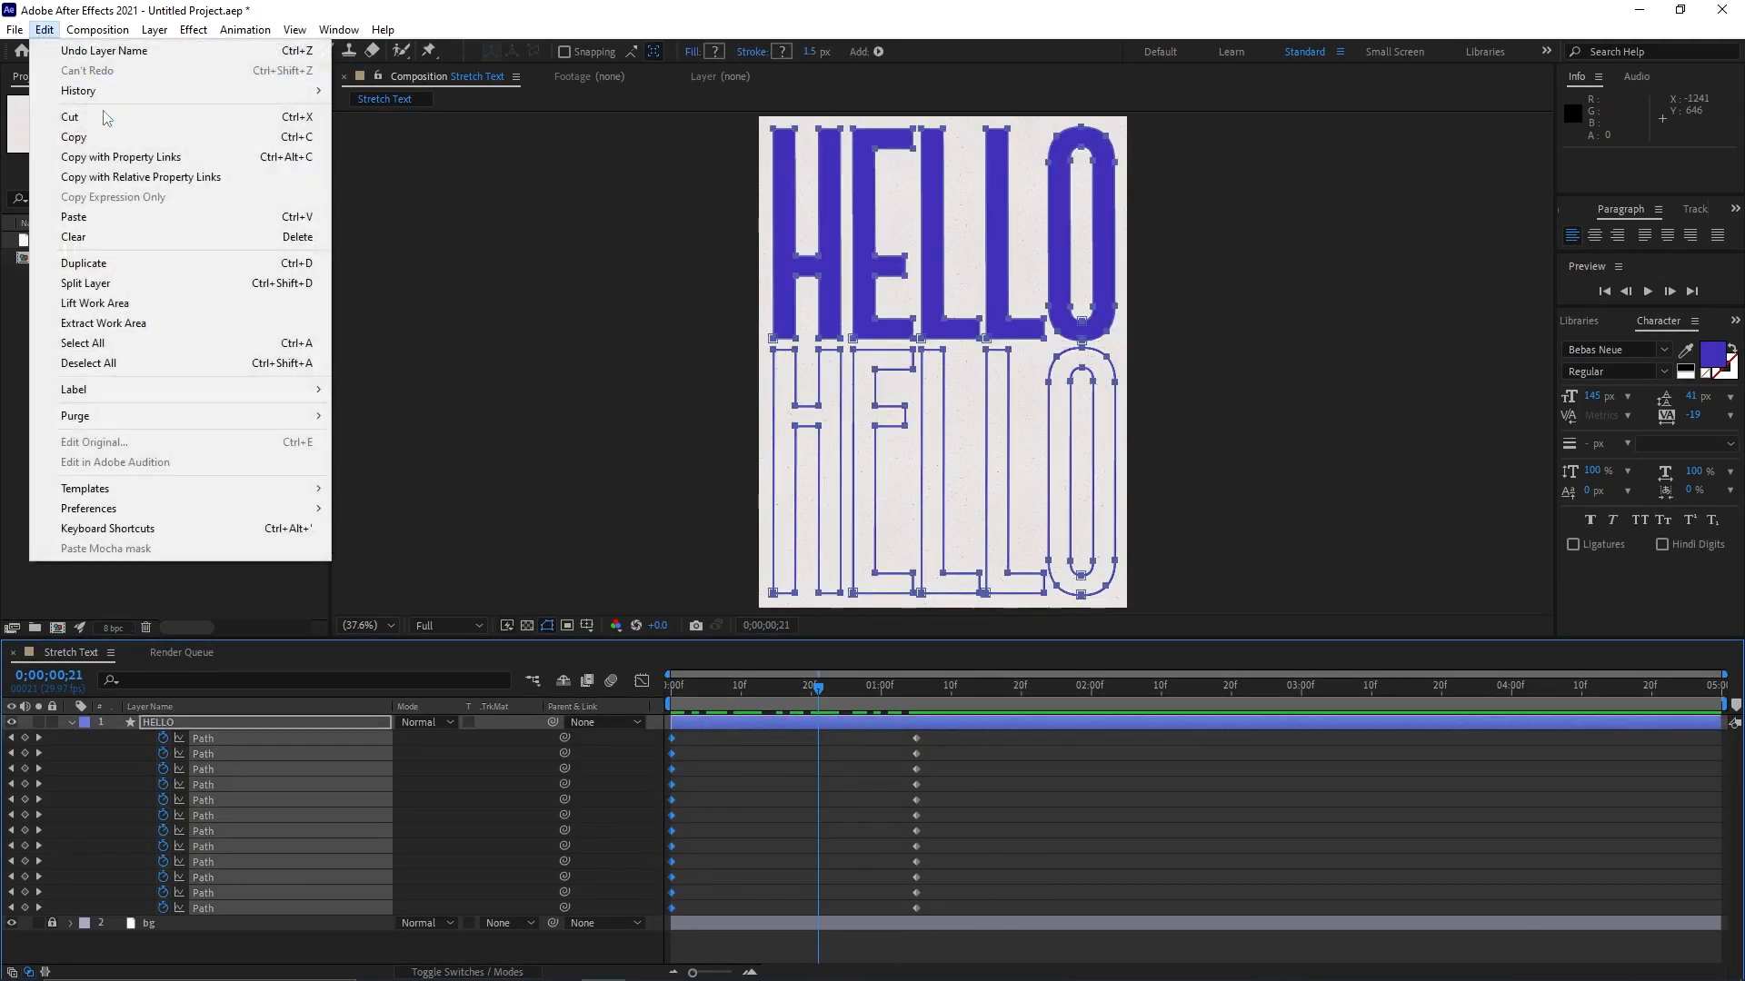
{"action": "left_click", "coordinate": [68, 151]}
{"action": "left_click_drag", "start_coordinate": [977, 701], "coordinate": [1161, 696]}
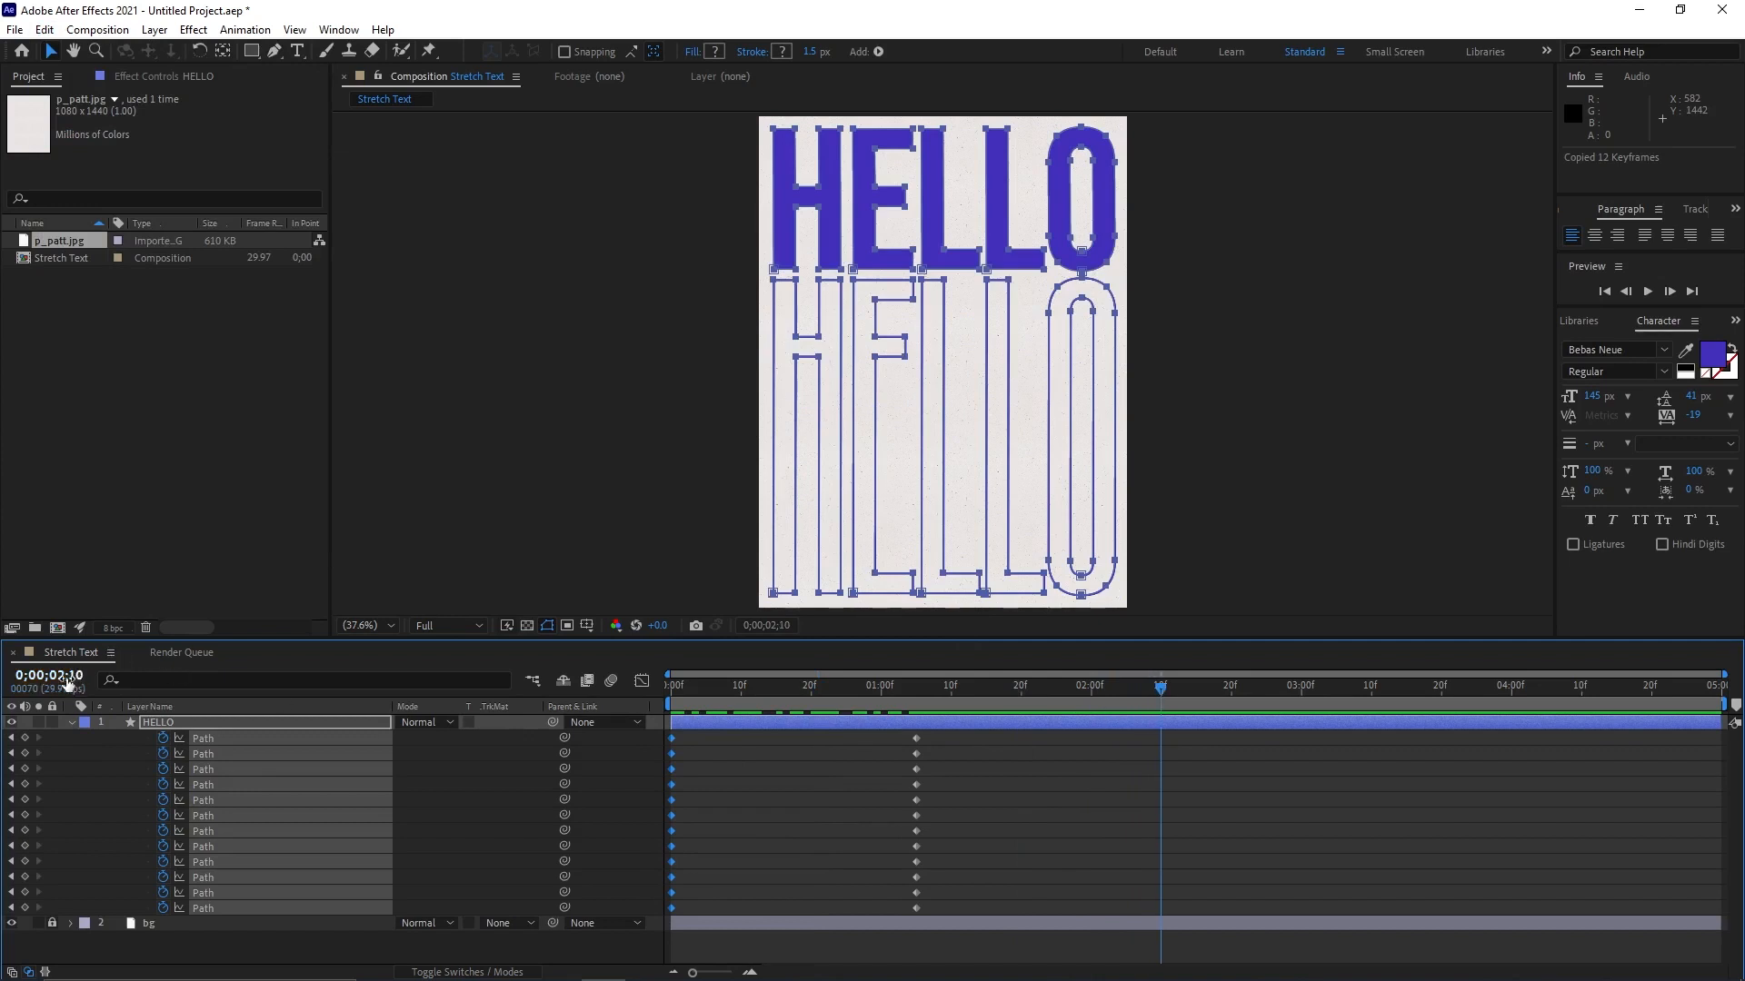
{"action": "left_click", "coordinate": [43, 29]}
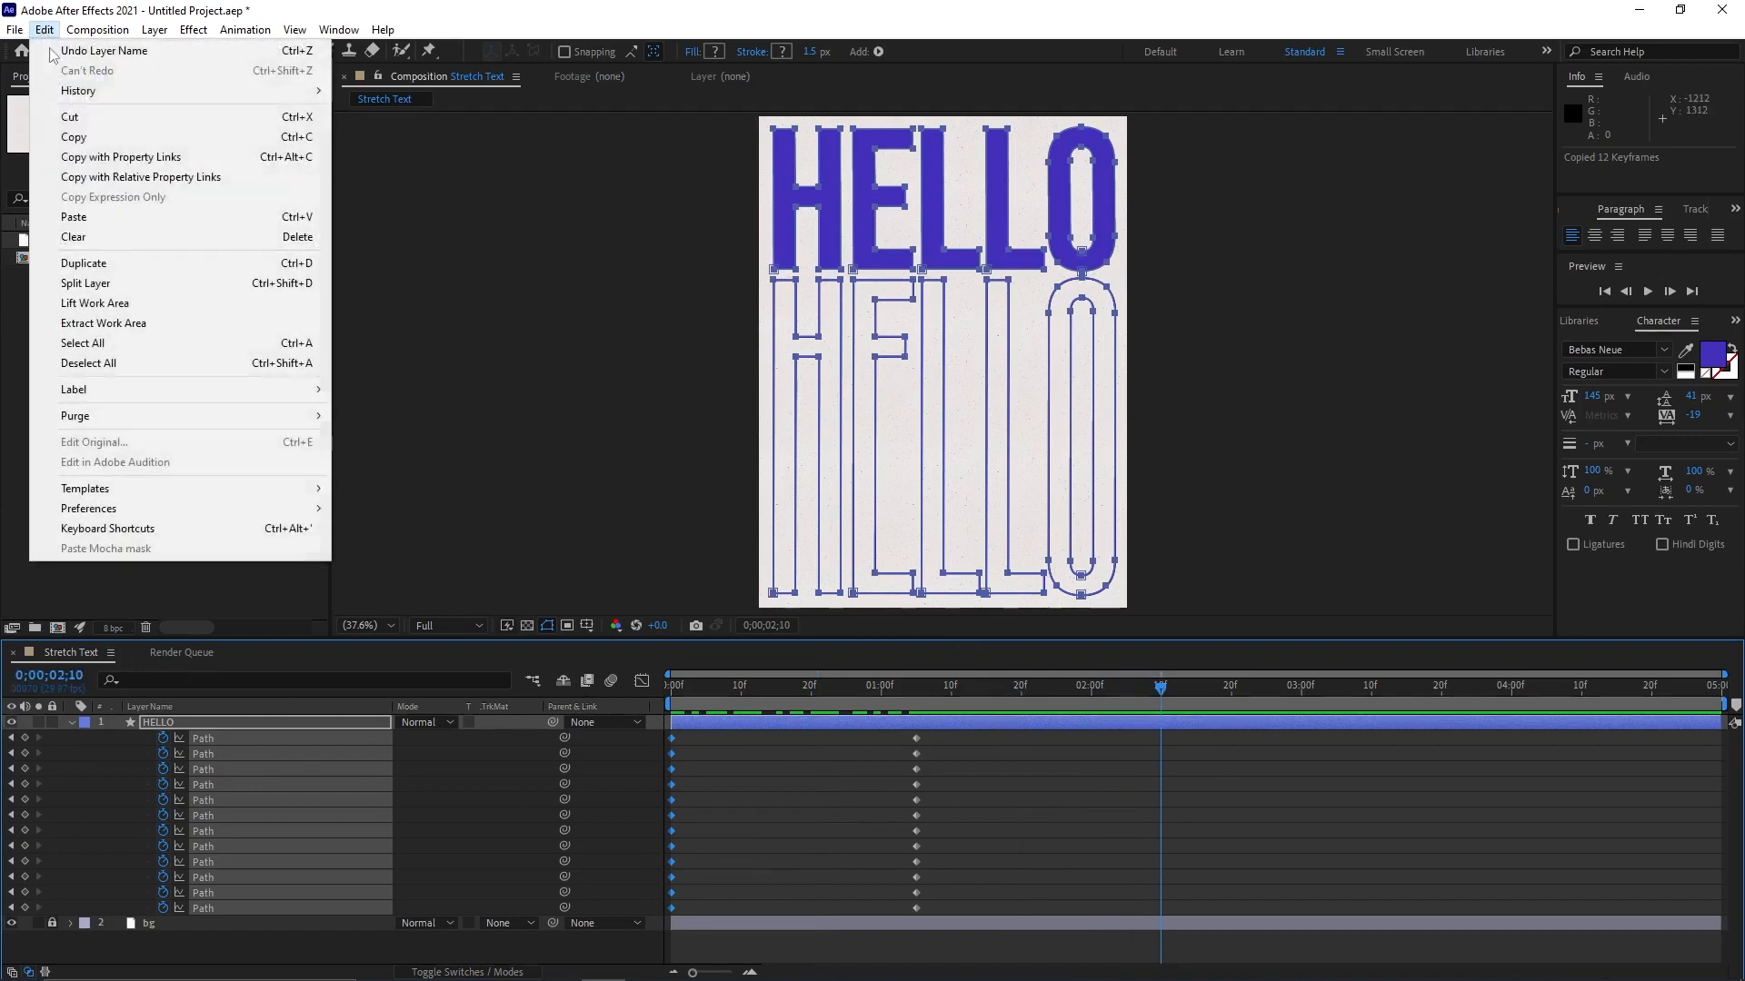
{"action": "left_click", "coordinate": [54, 197]}
{"action": "left_click", "coordinate": [1345, 761]}
- Play back the stretch animation from the start to check the return to the initial letter shapes
{"action": "left_click_drag", "start_coordinate": [1034, 688], "coordinate": [591, 695]}
{"action": "key", "text": "u"}
{"action": "key", "text": "space"}
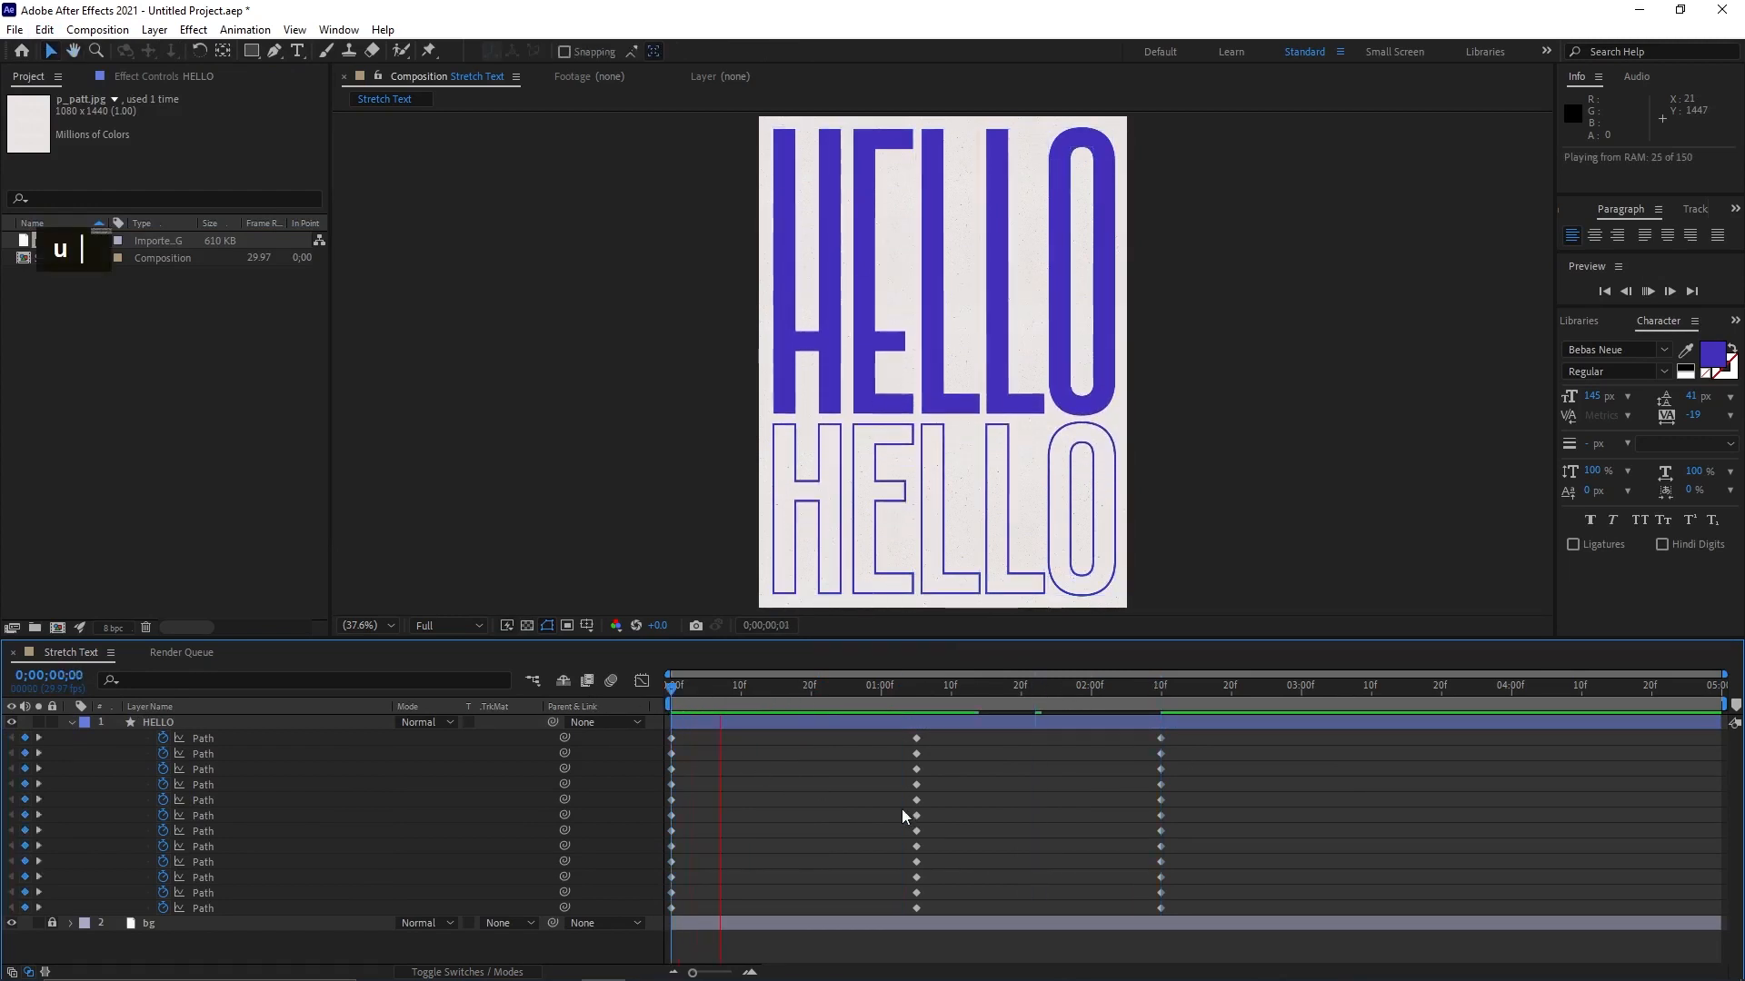
{"action": "key", "text": "space"}
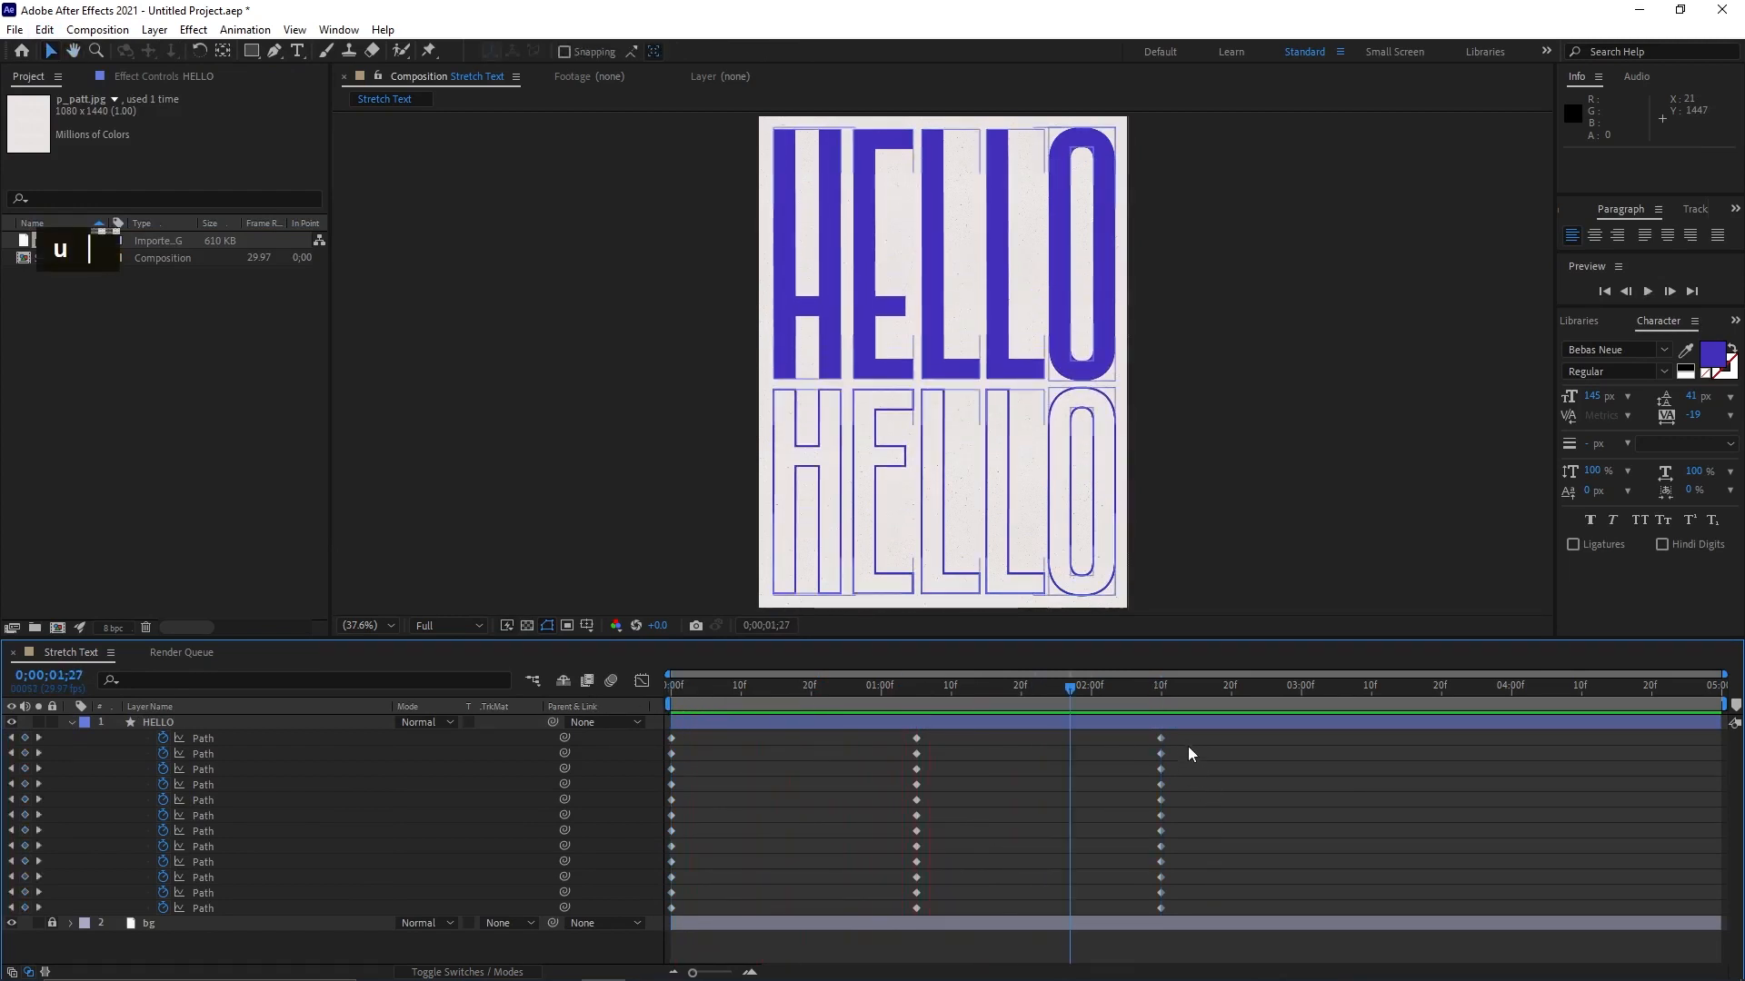
- Apply Easy Ease to all the HELLO layer's Path keyframes
{"action": "left_click_drag", "start_coordinate": [1185, 743], "coordinate": [654, 908]}
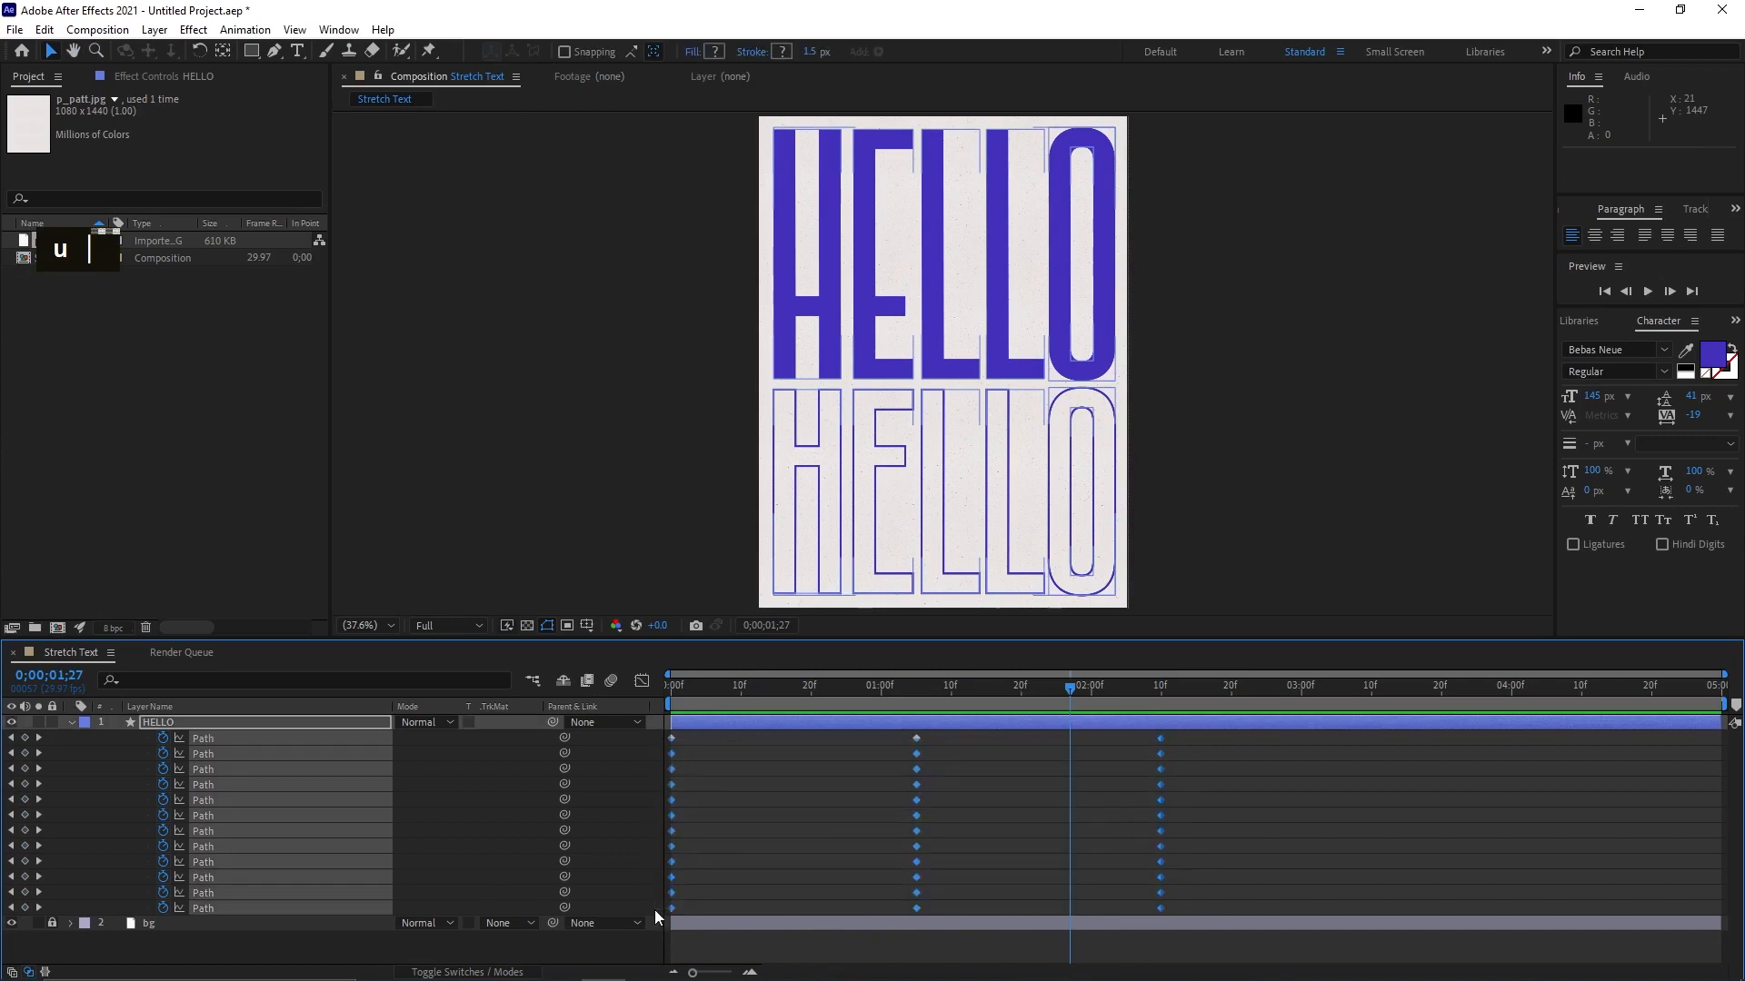
{"action": "right_click", "coordinate": [672, 908]}
{"action": "mouse_move", "coordinate": [754, 895]}
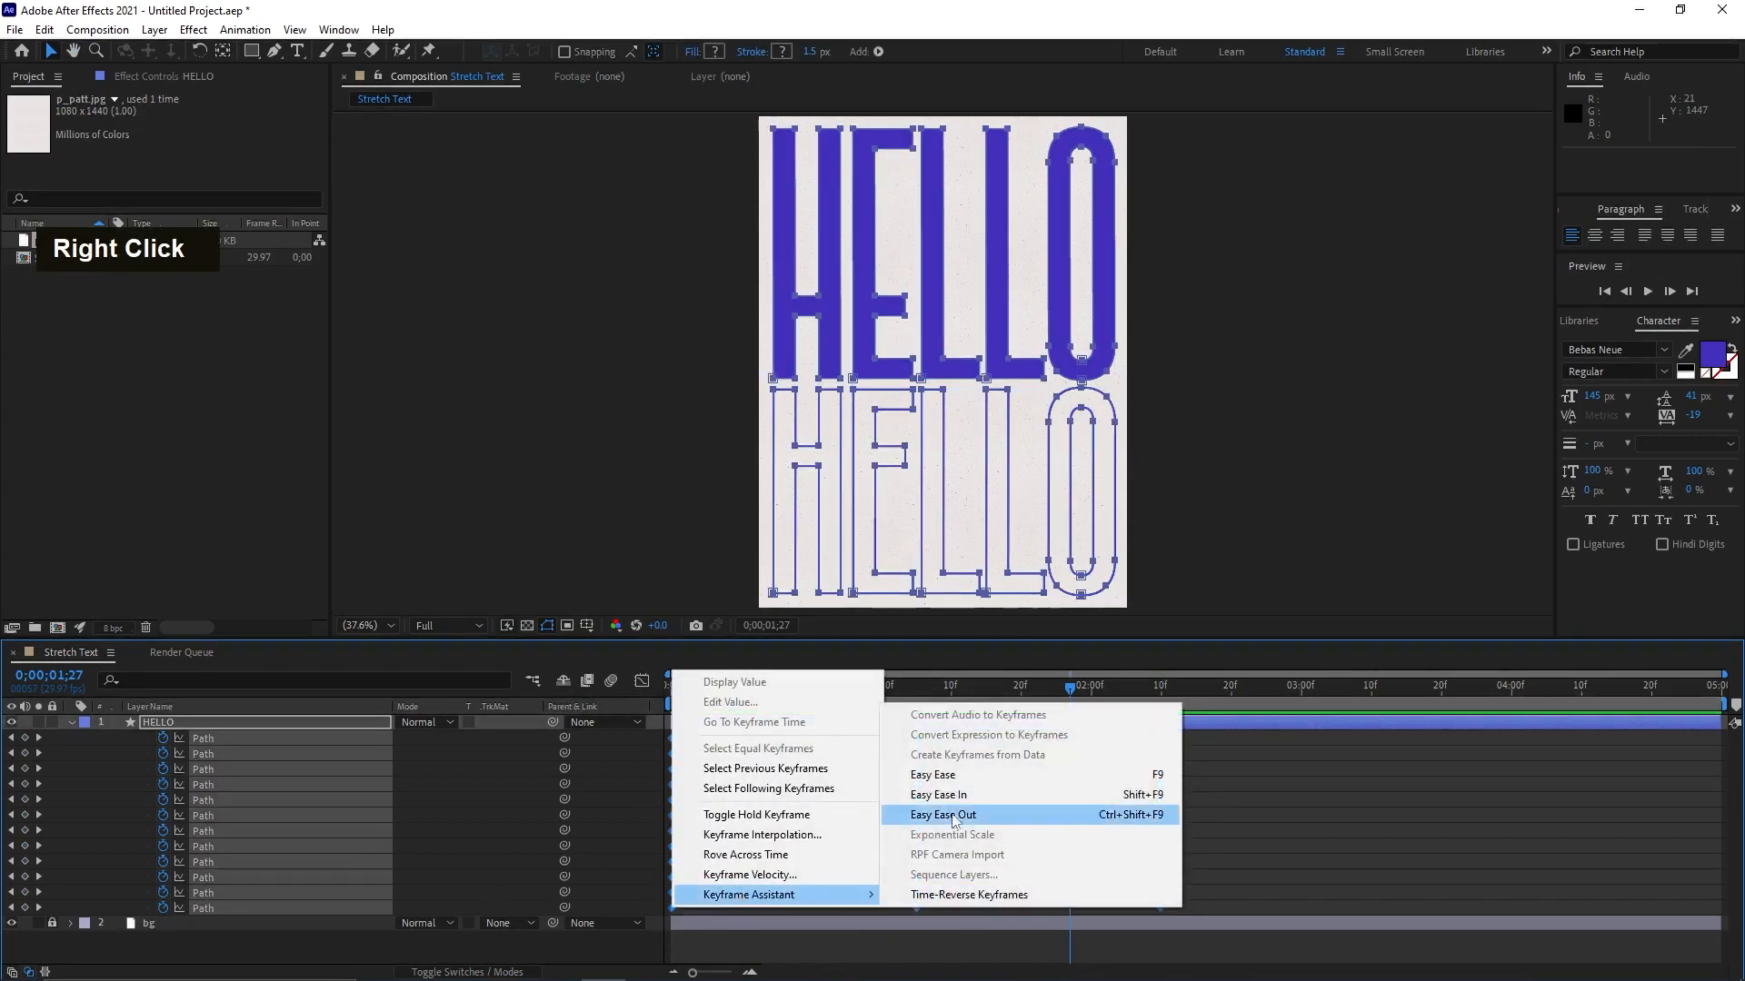
{"action": "left_click", "coordinate": [951, 780]}
- Reshape the Path keyframes' speed curves into steep peaks midway between keyframes, and play back the eased animation
{"action": "left_click", "coordinate": [642, 681]}
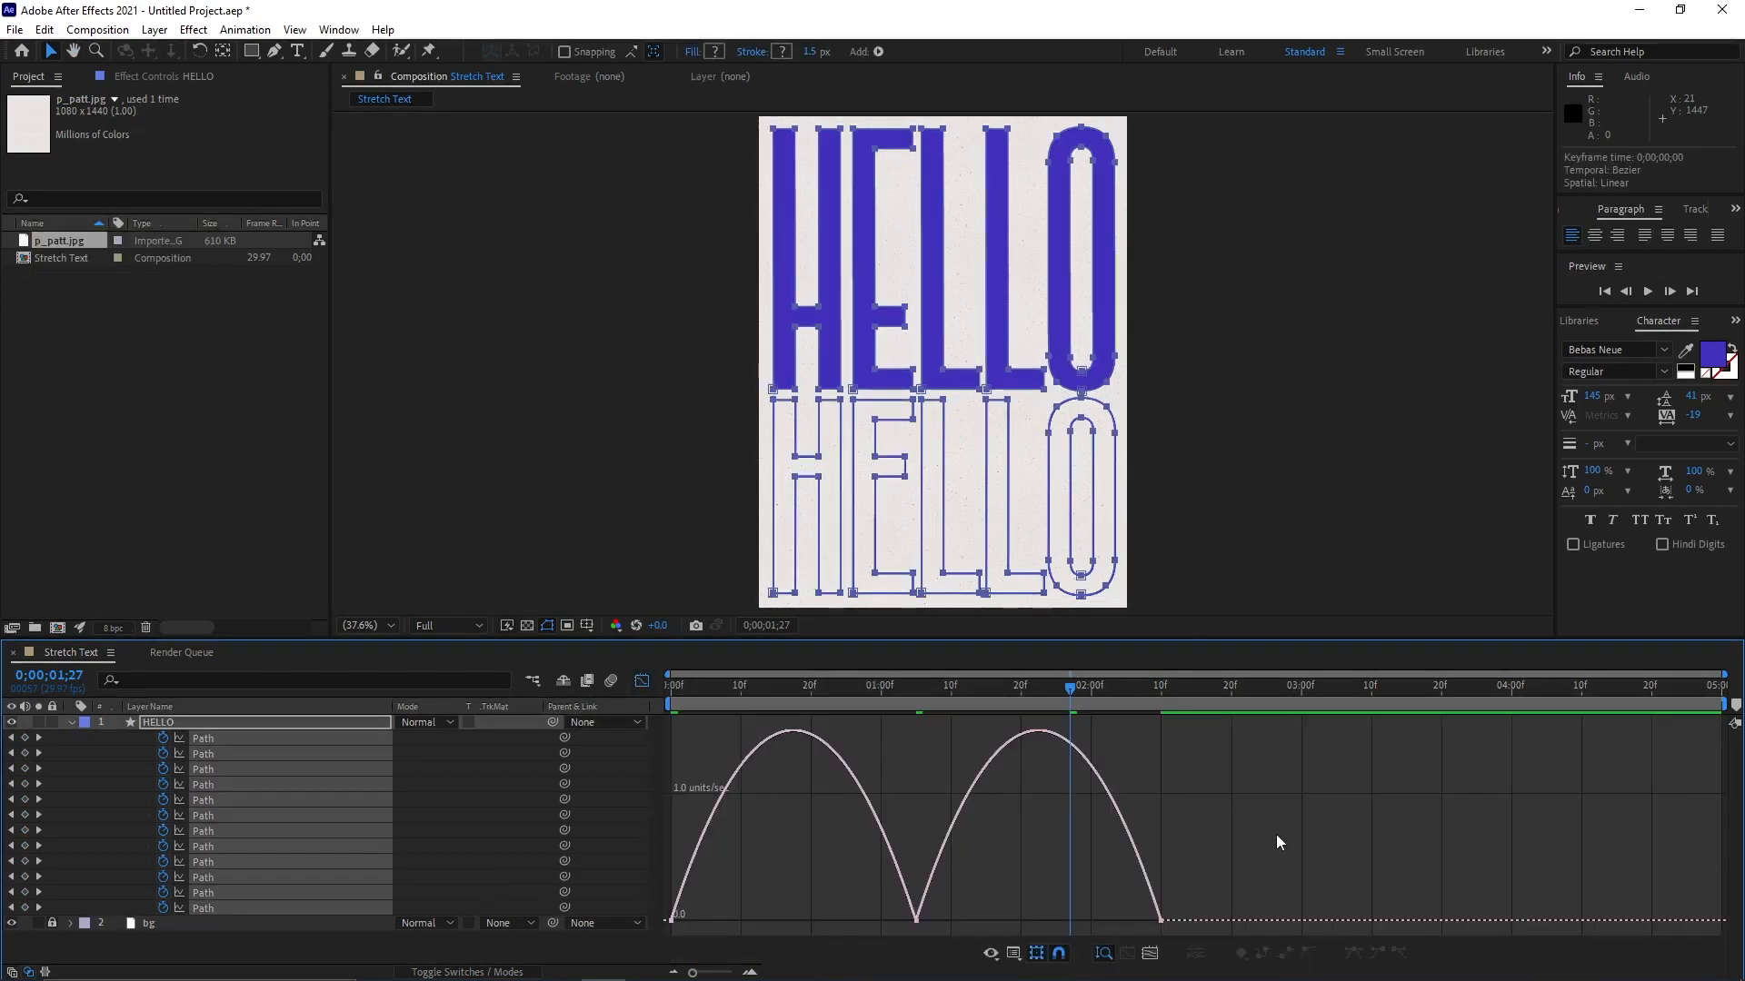
{"action": "left_click_drag", "start_coordinate": [1278, 837], "coordinate": [627, 952]}
{"action": "left_click_drag", "start_coordinate": [1114, 913], "coordinate": [1065, 914]}
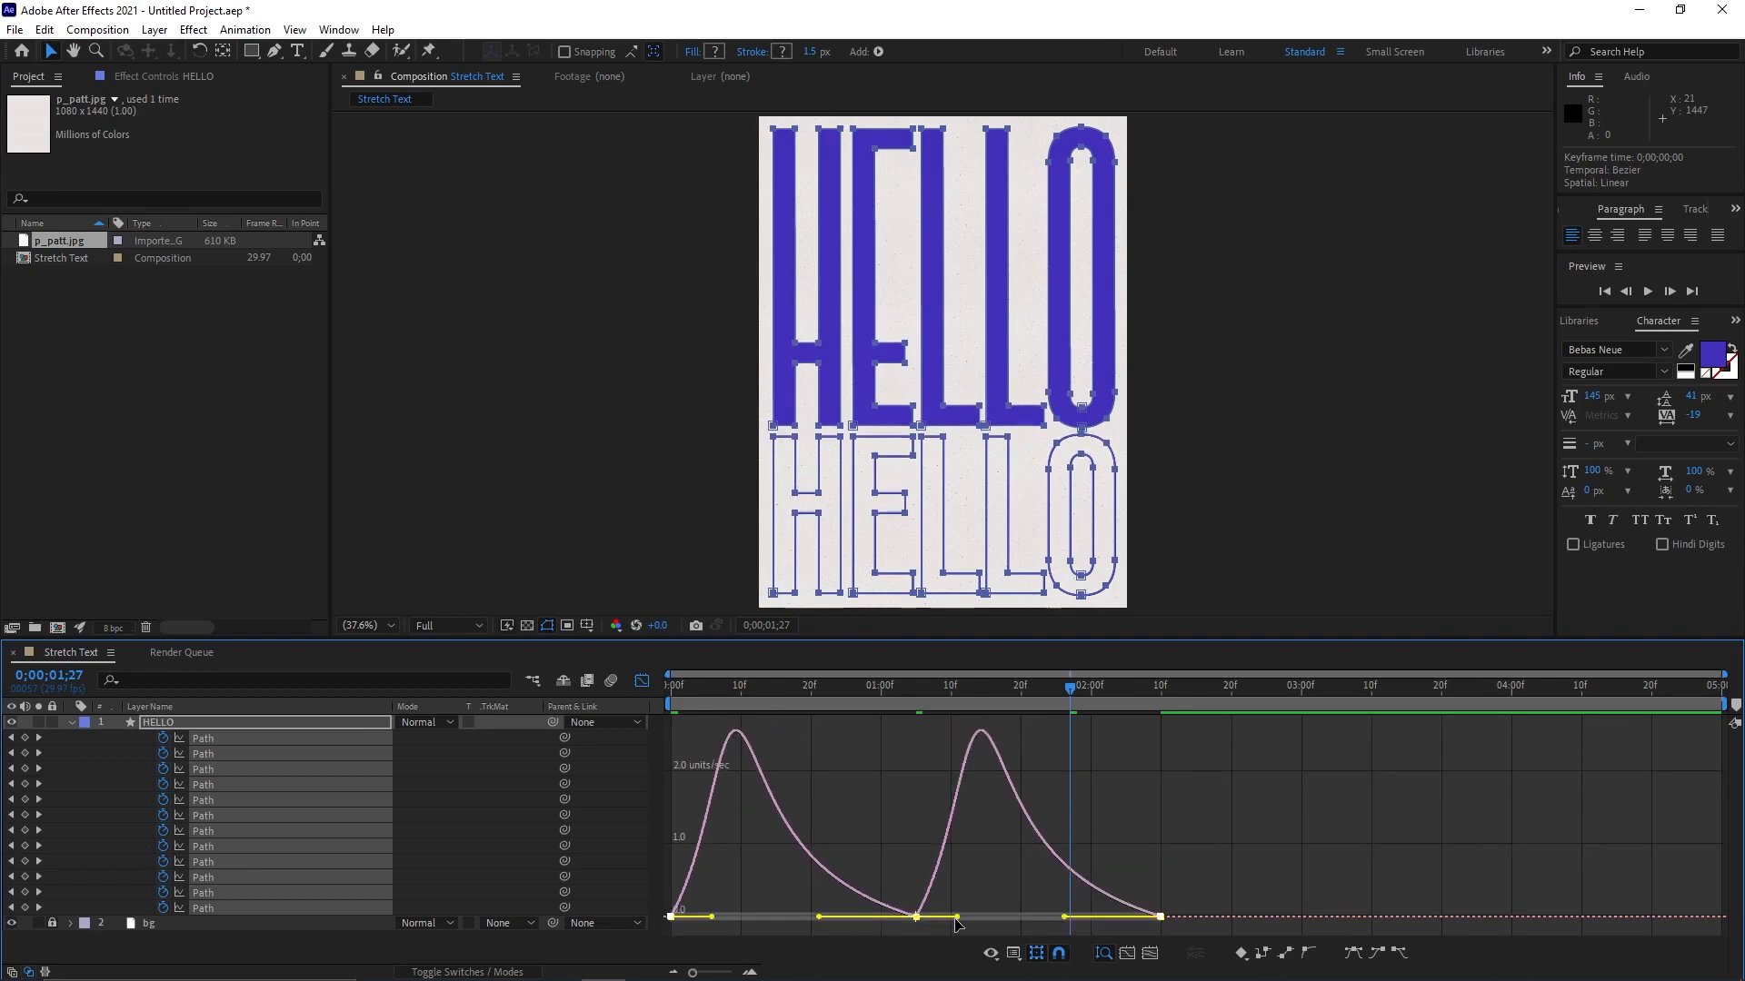
{"action": "left_click_drag", "start_coordinate": [958, 917], "coordinate": [1011, 918]}
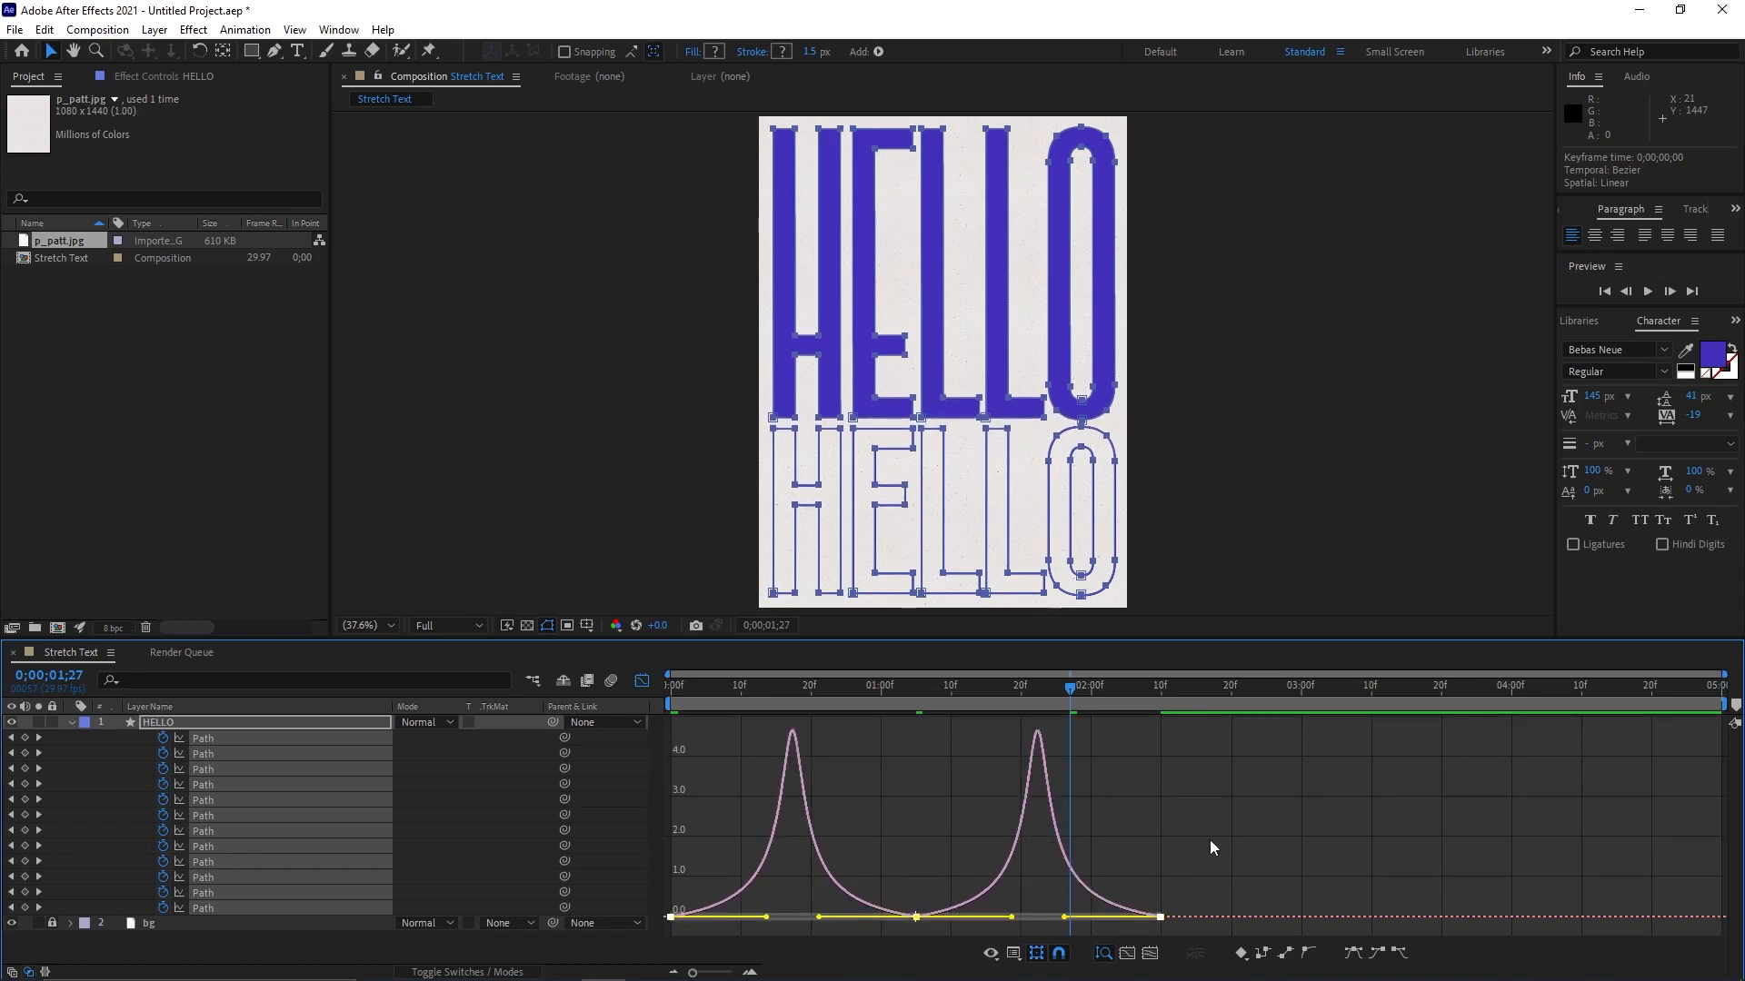
{"action": "left_click", "coordinate": [643, 681]}
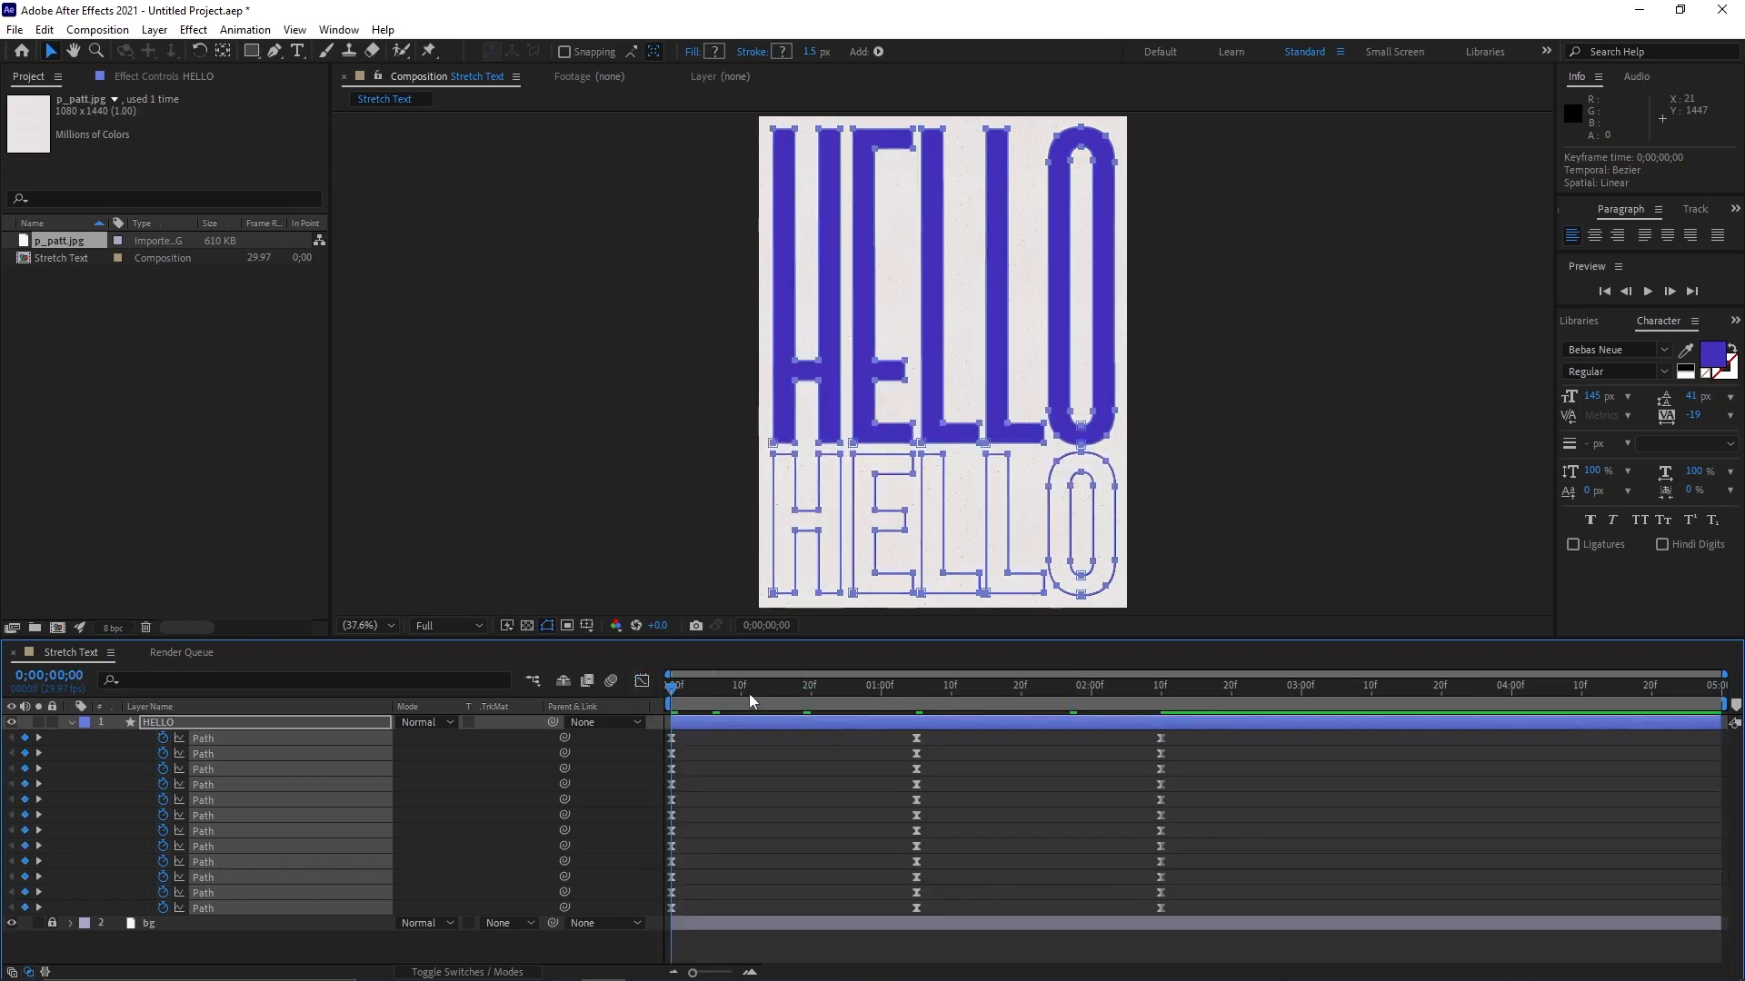
{"action": "key", "text": "space"}
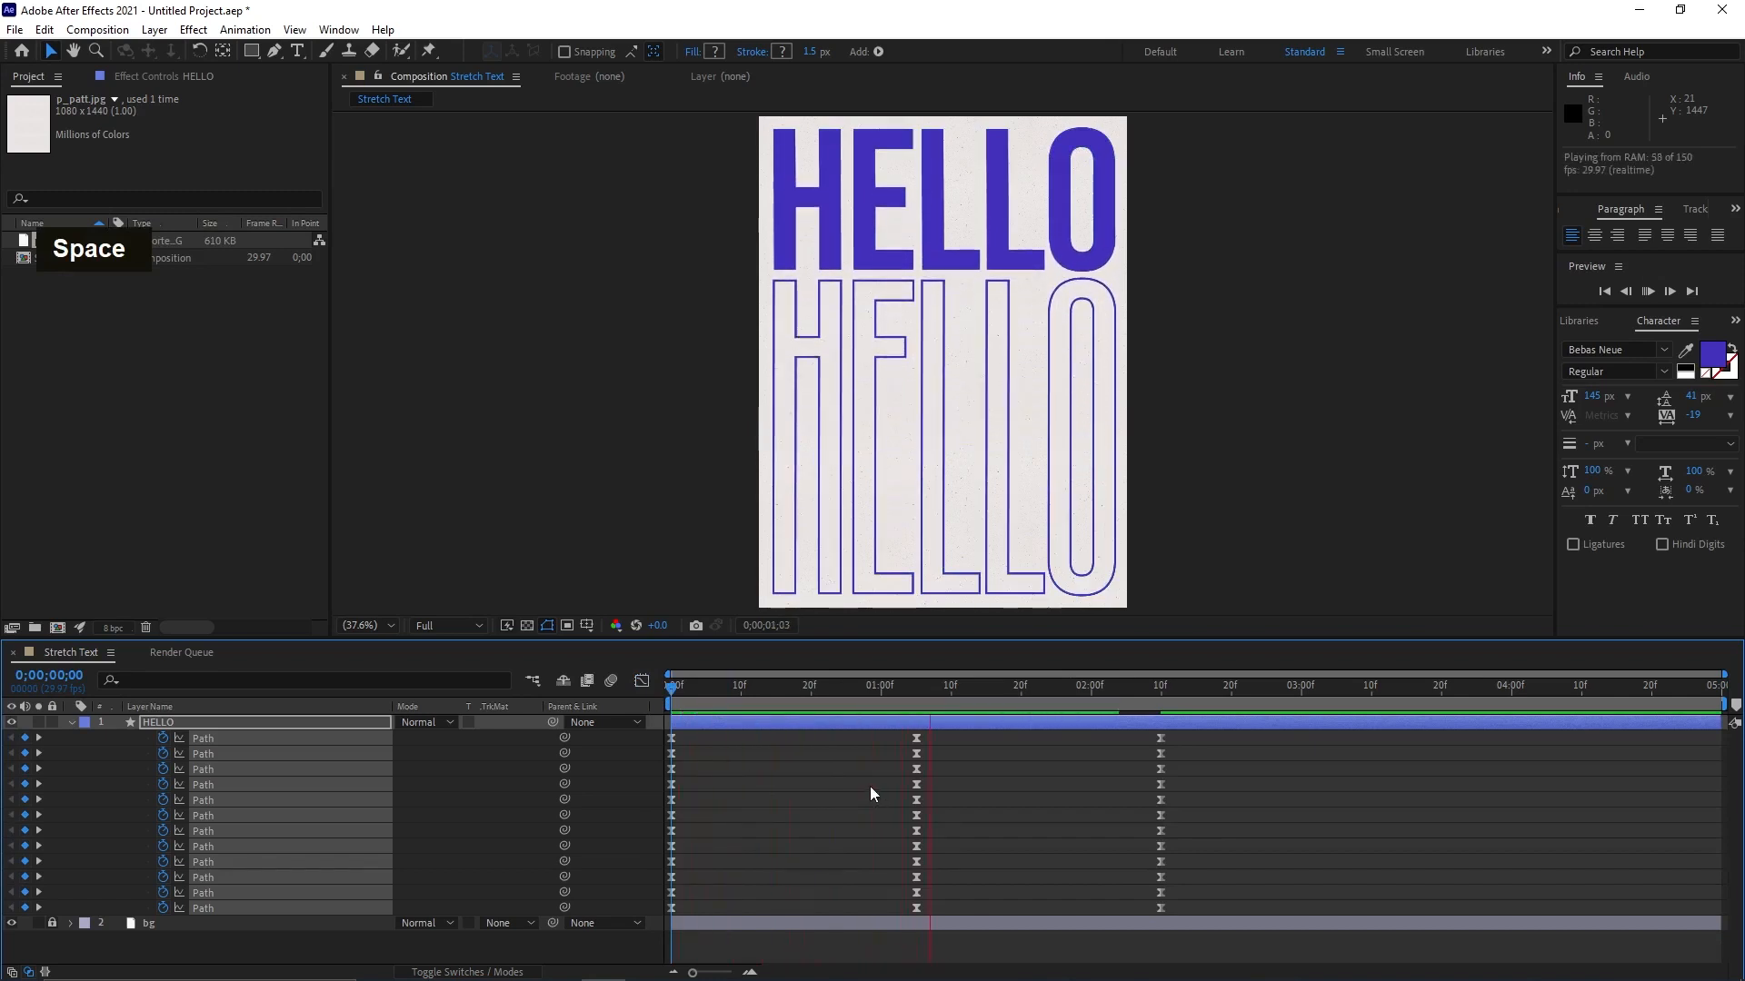
{"action": "key", "text": "space"}
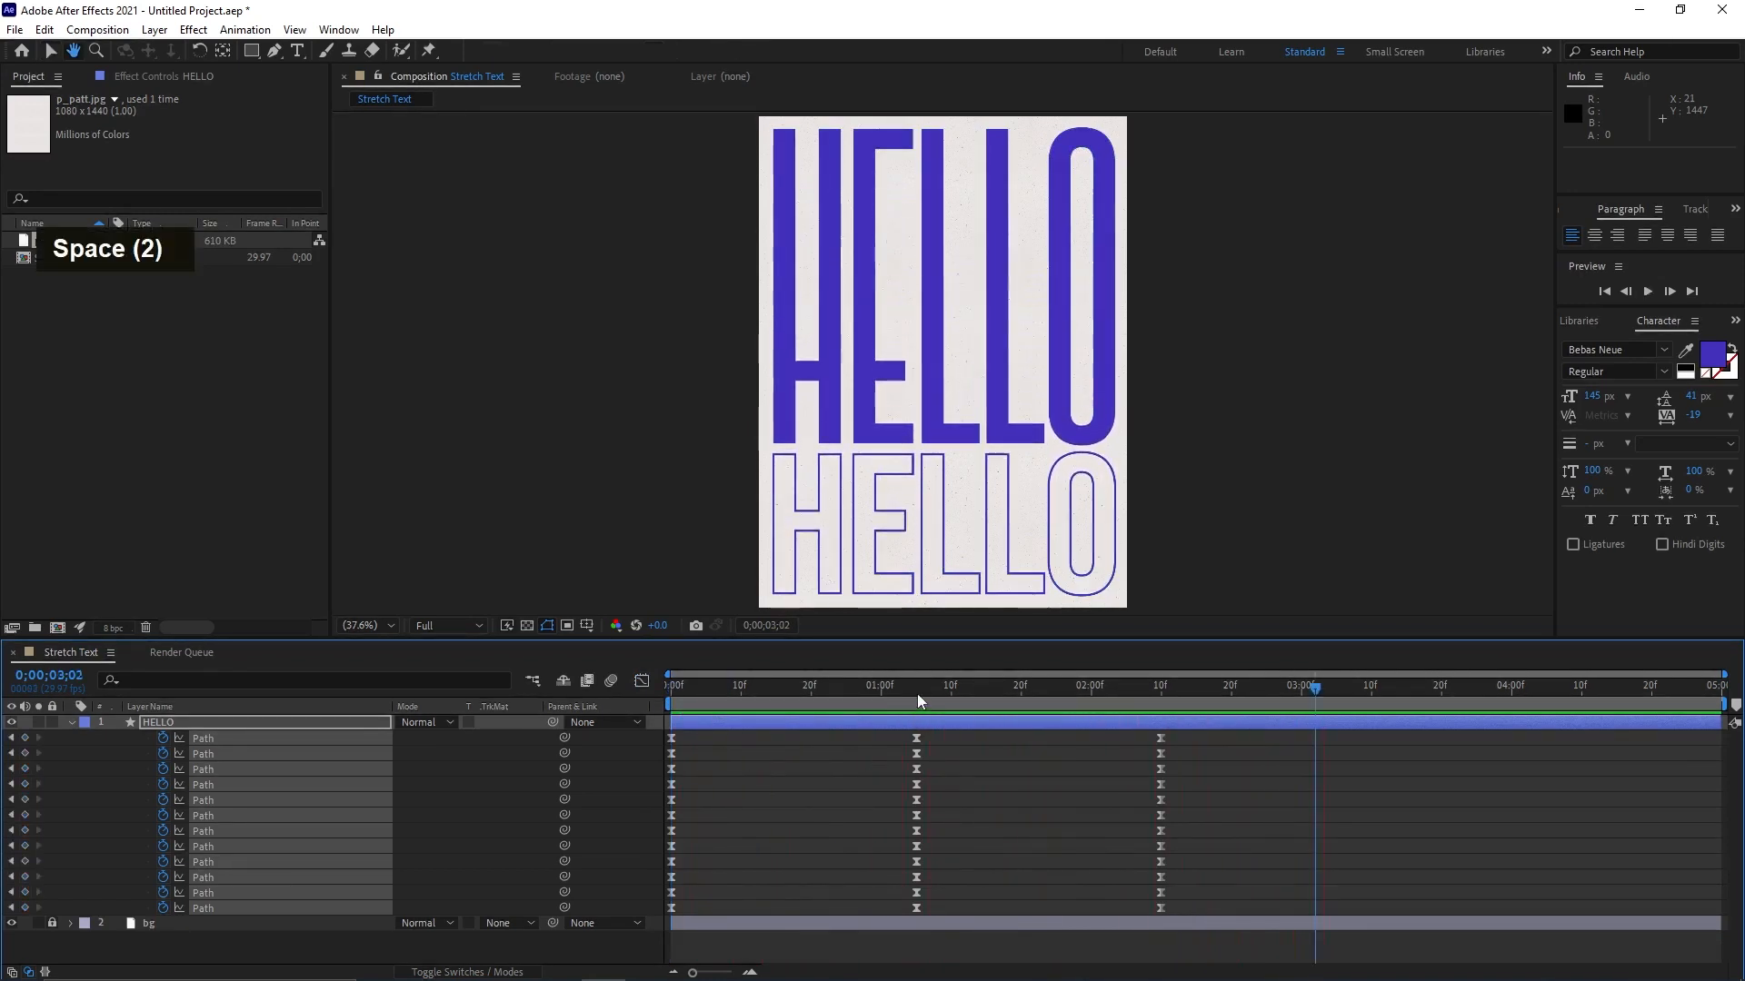
- Enlarge the timeline and check which letter the individual Path properties belong to
{"action": "left_click_drag", "start_coordinate": [493, 636], "coordinate": [492, 543]}
{"action": "left_click", "coordinate": [213, 662]}
{"action": "left_click", "coordinate": [214, 676]}
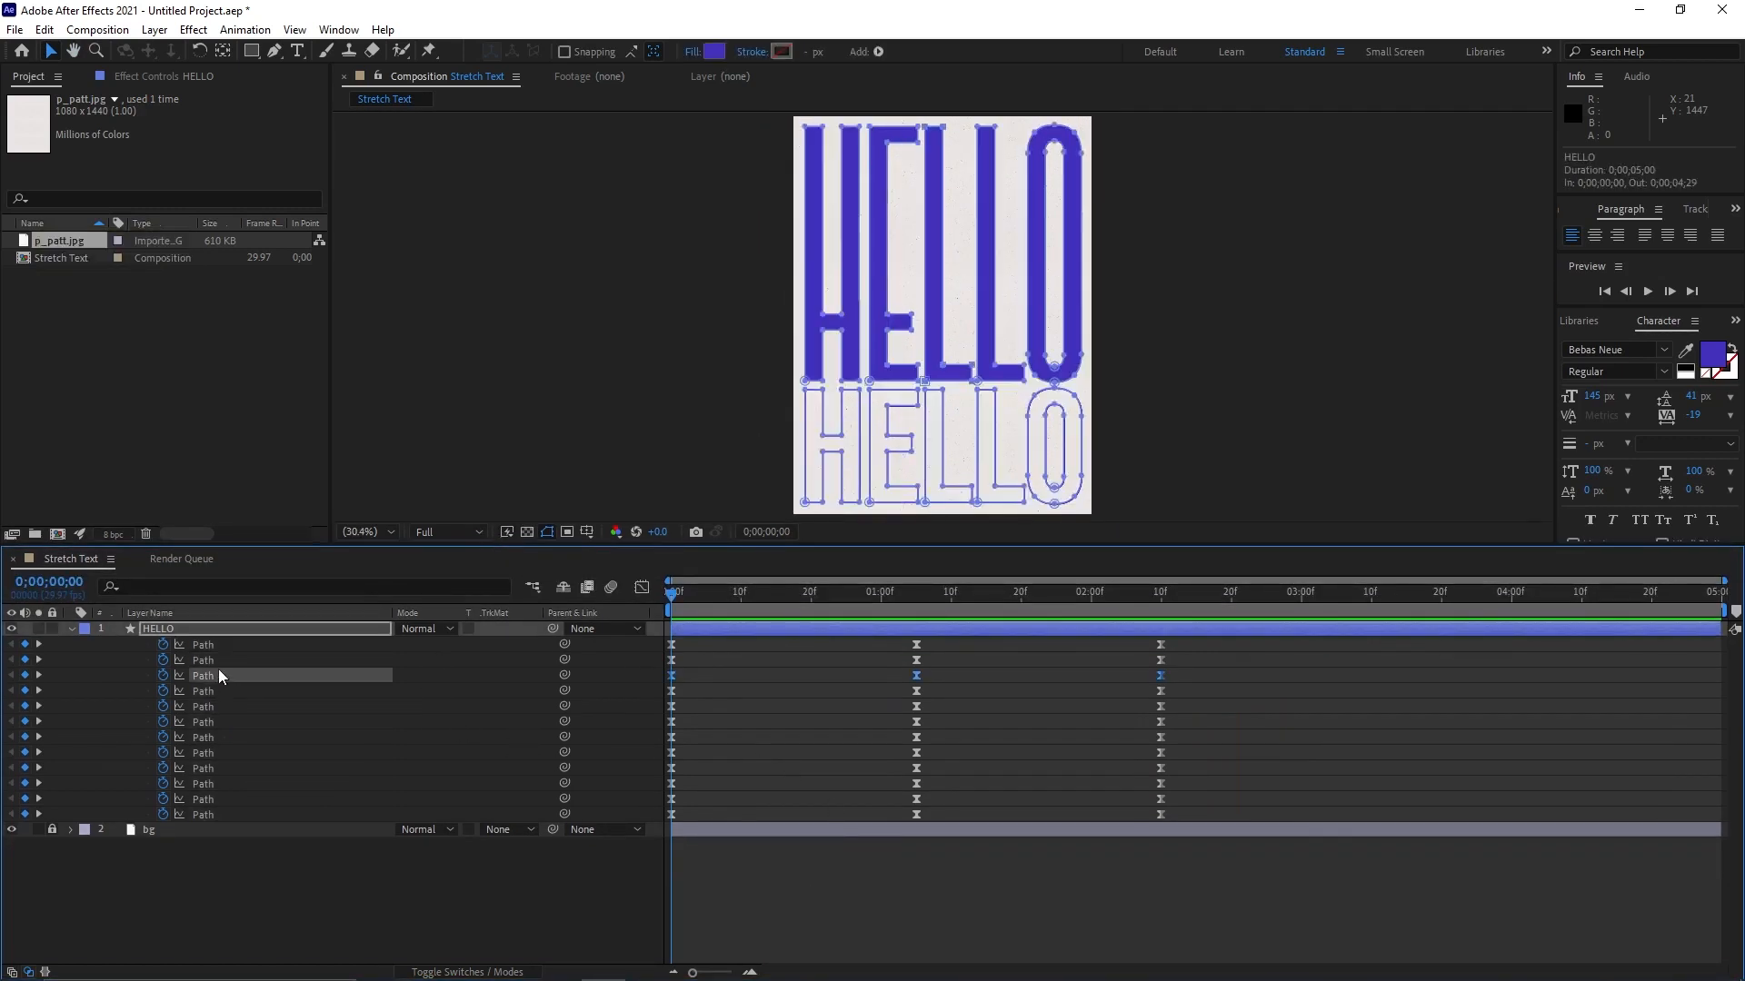
{"action": "left_click", "coordinate": [216, 649]}
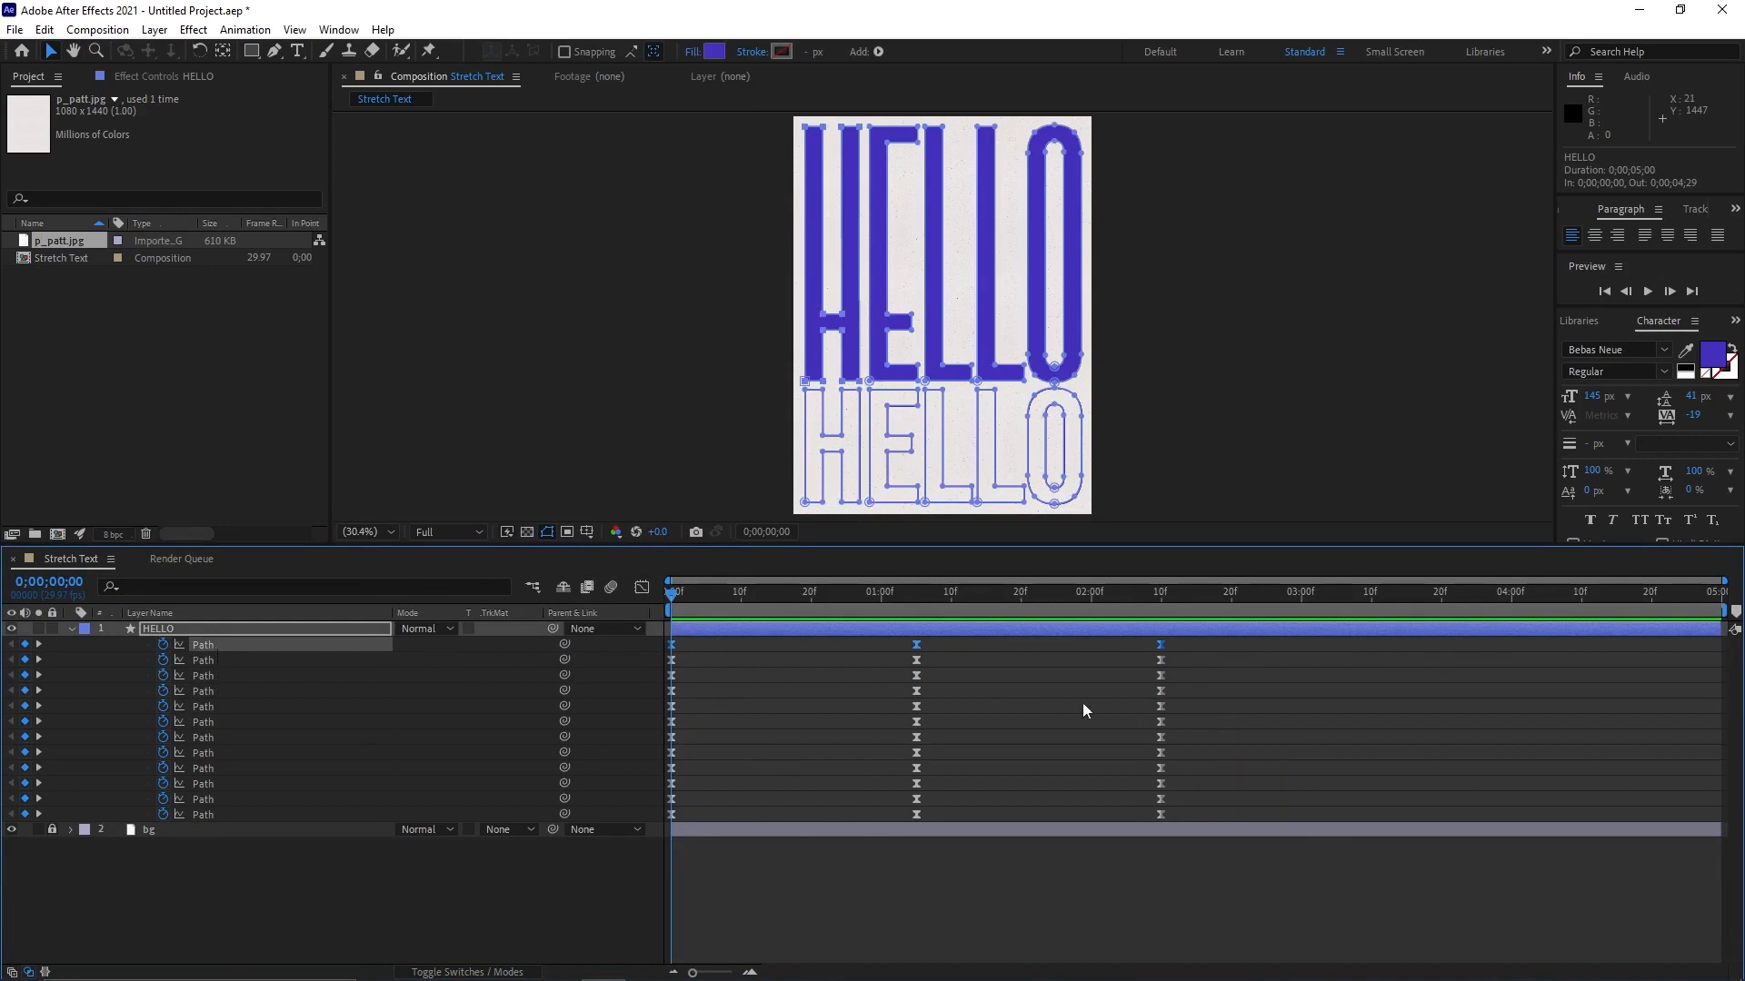
{"action": "left_click", "coordinate": [204, 738]}
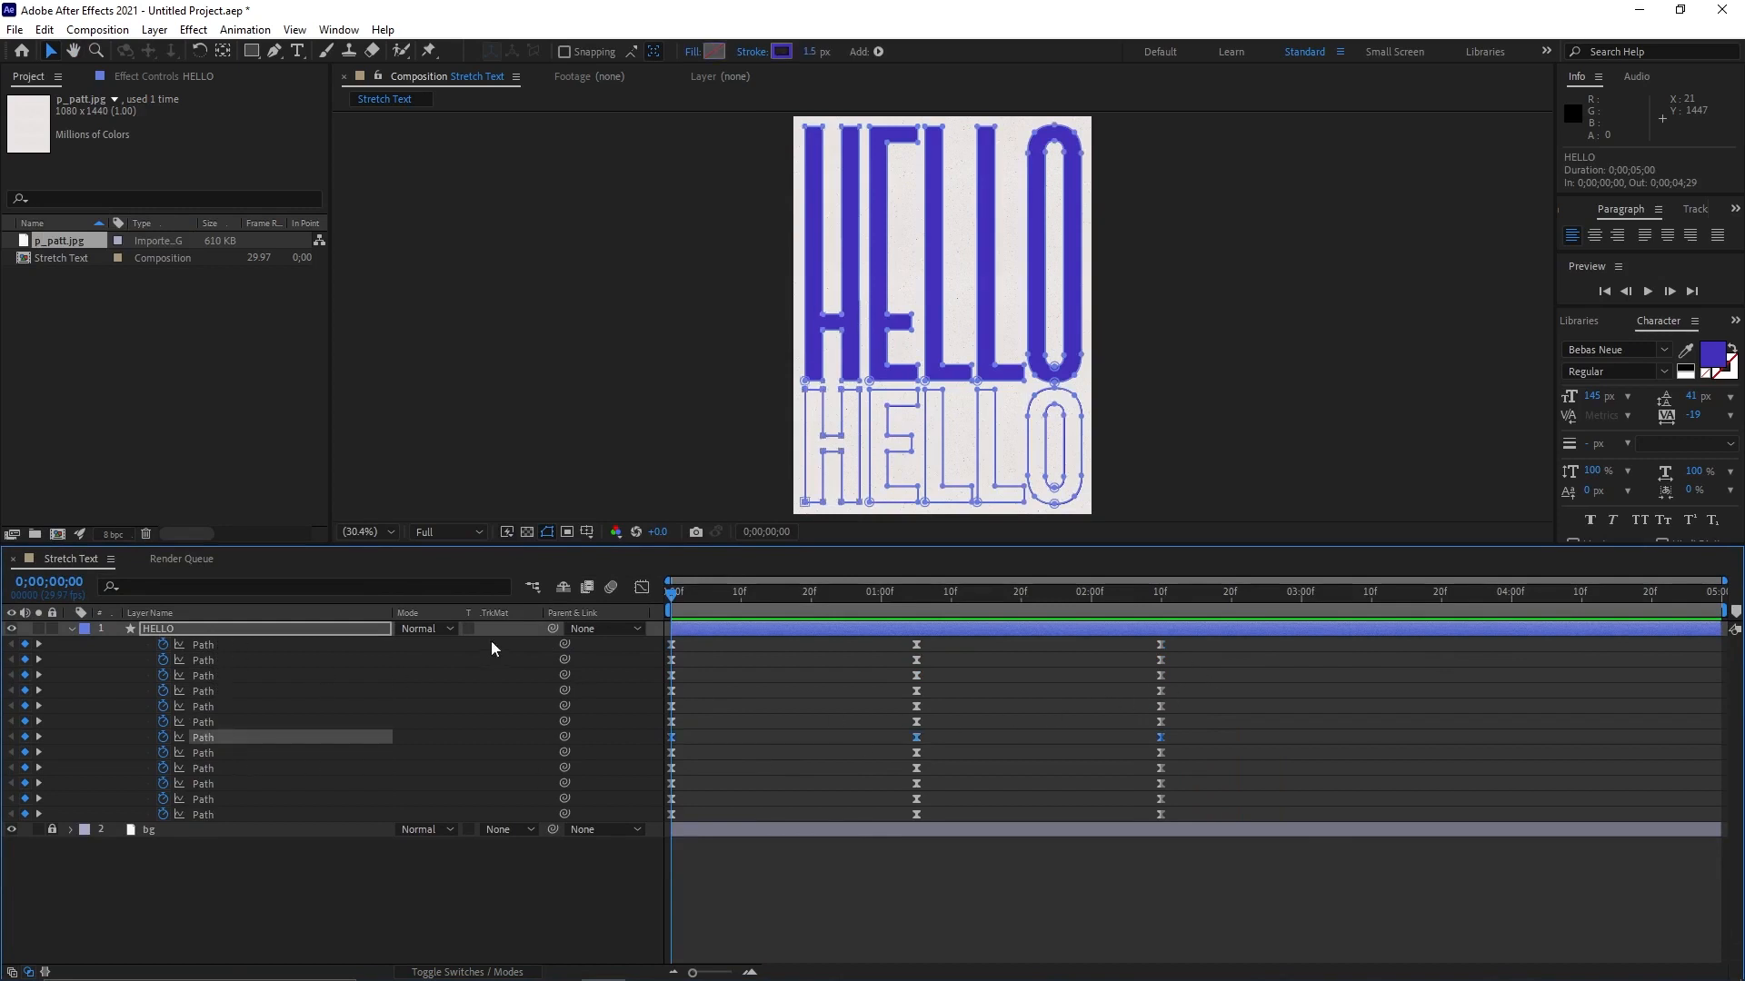
{"action": "left_click", "coordinate": [215, 734]}
- Delay the filled and outlined E, L, L and O Path keyframes by two frames, and the L, L and O keyframes by another two
{"action": "mouse_move", "coordinate": [1172, 748]}
{"action": "left_mouse_down"}
{"action": "mouse_move", "coordinate": [940, 809]}
{"action": "mouse_move", "coordinate": [642, 816]}
{"action": "left_mouse_up"}
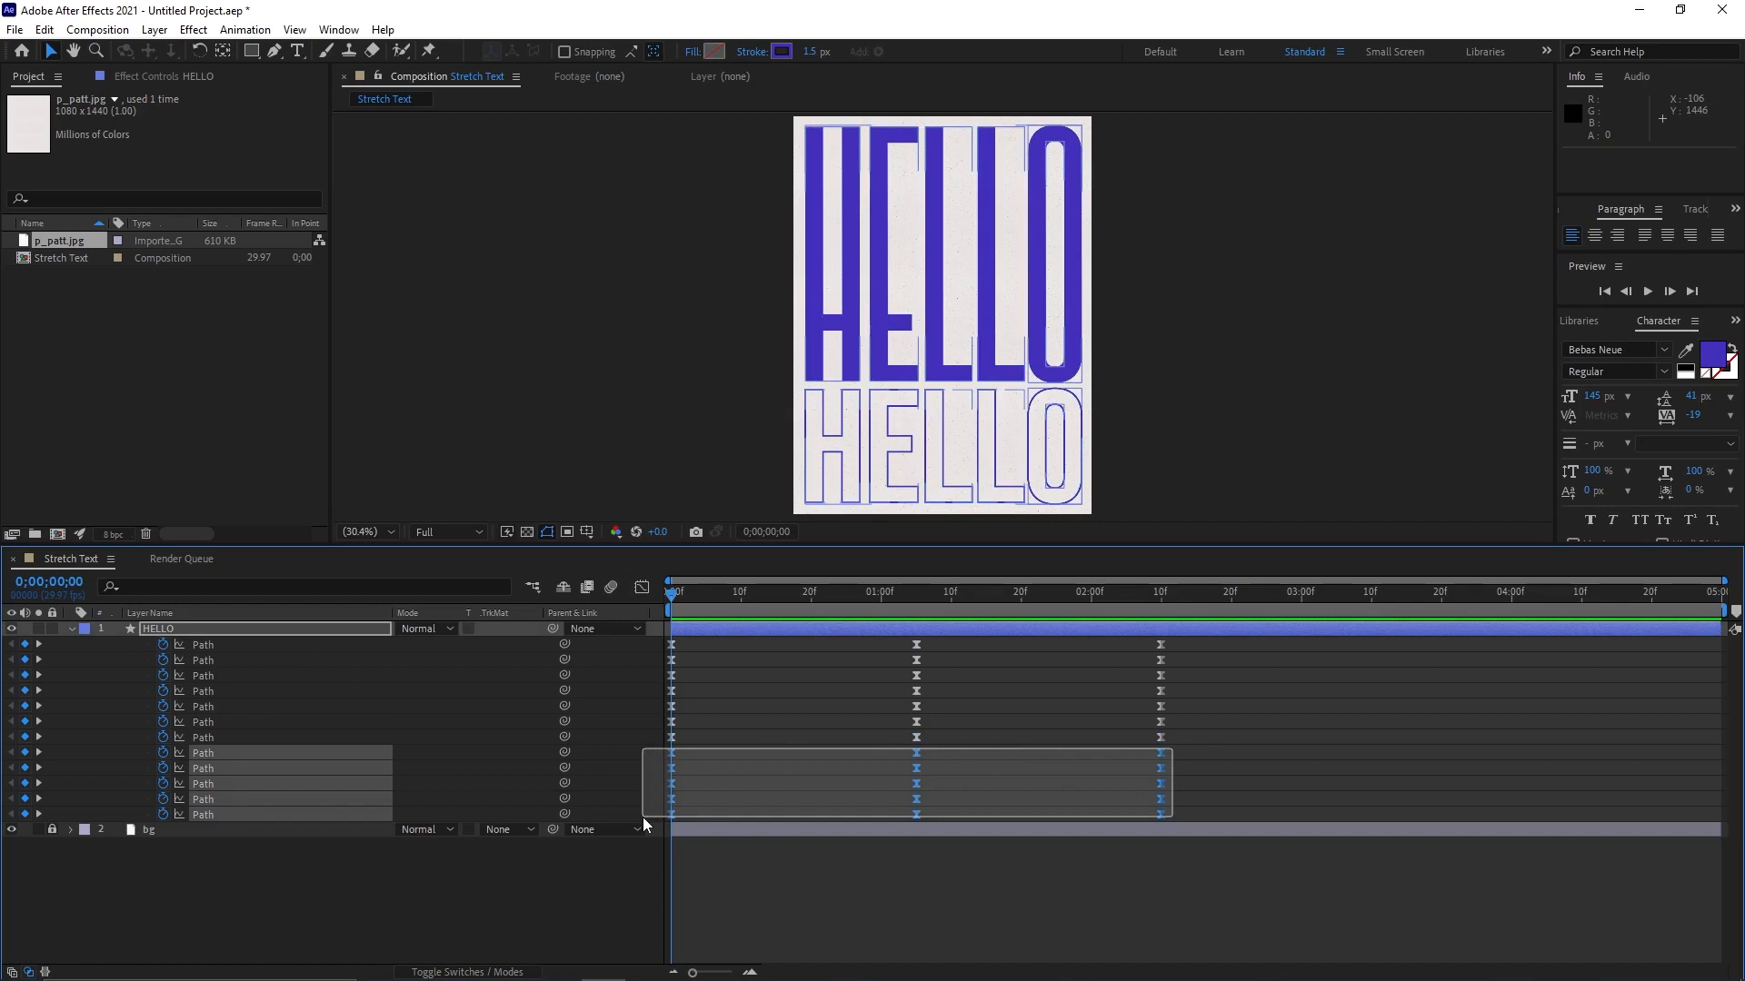
{"action": "left_click_drag", "start_coordinate": [1172, 723], "coordinate": [685, 658]}
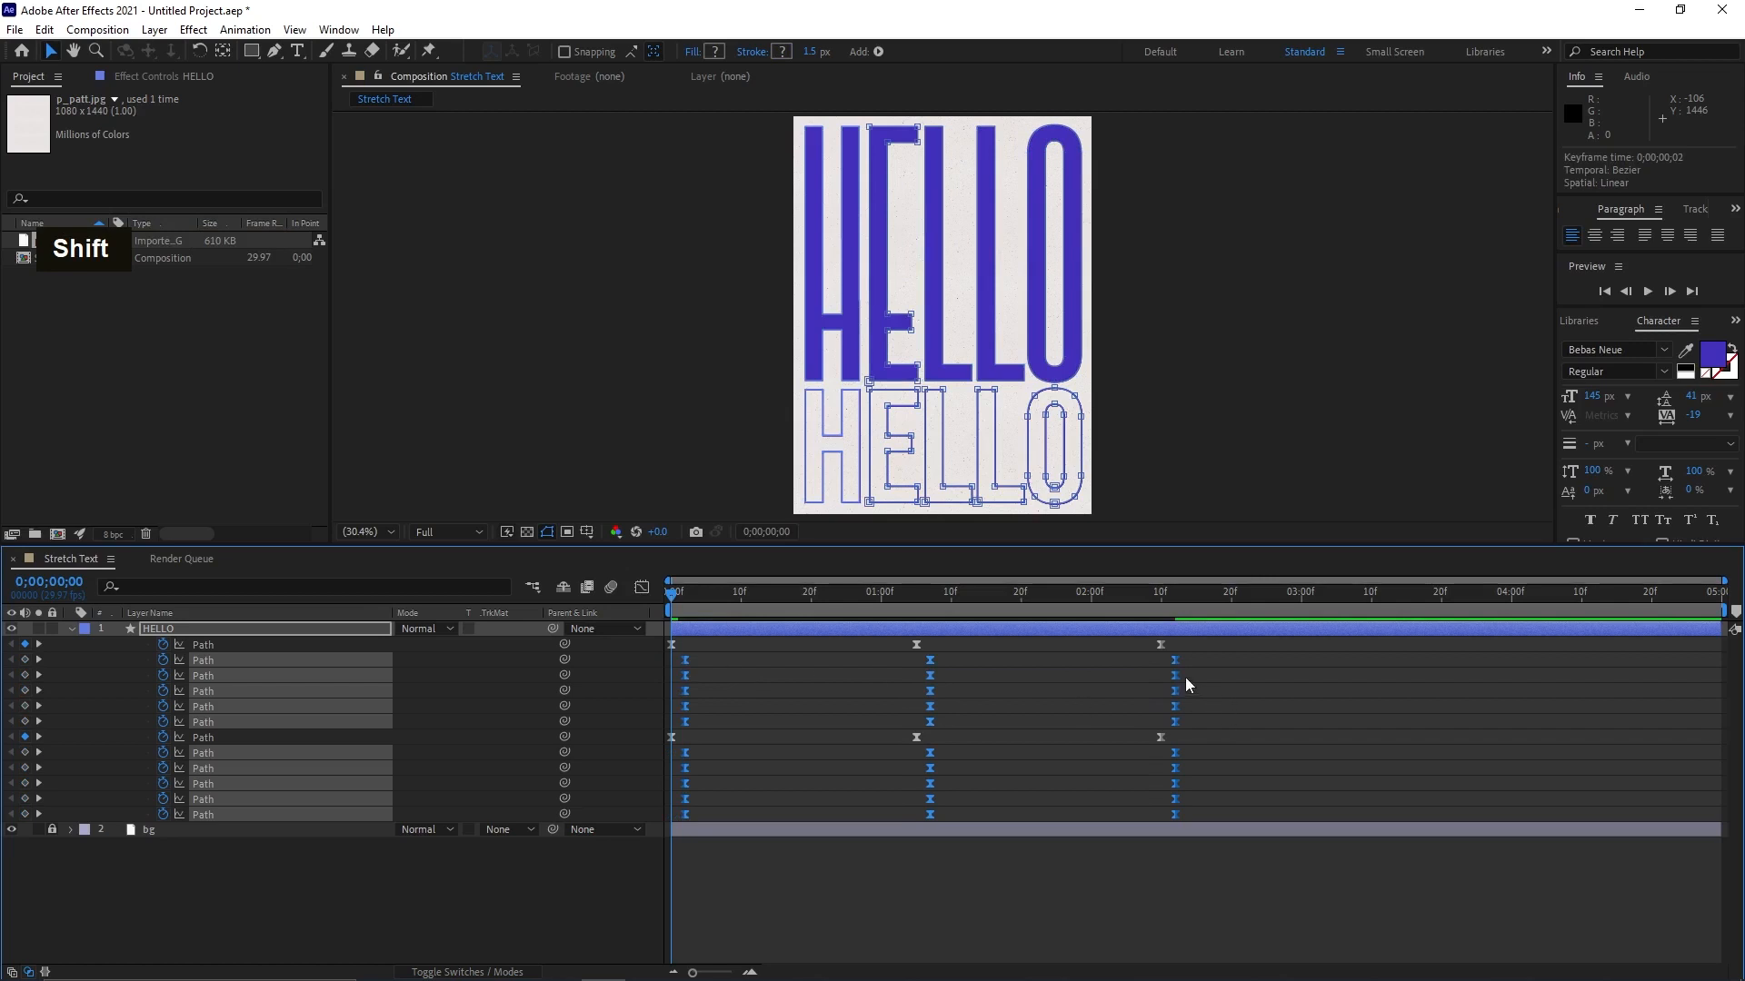
{"action": "left_click_drag", "start_coordinate": [1186, 673], "coordinate": [827, 727]}
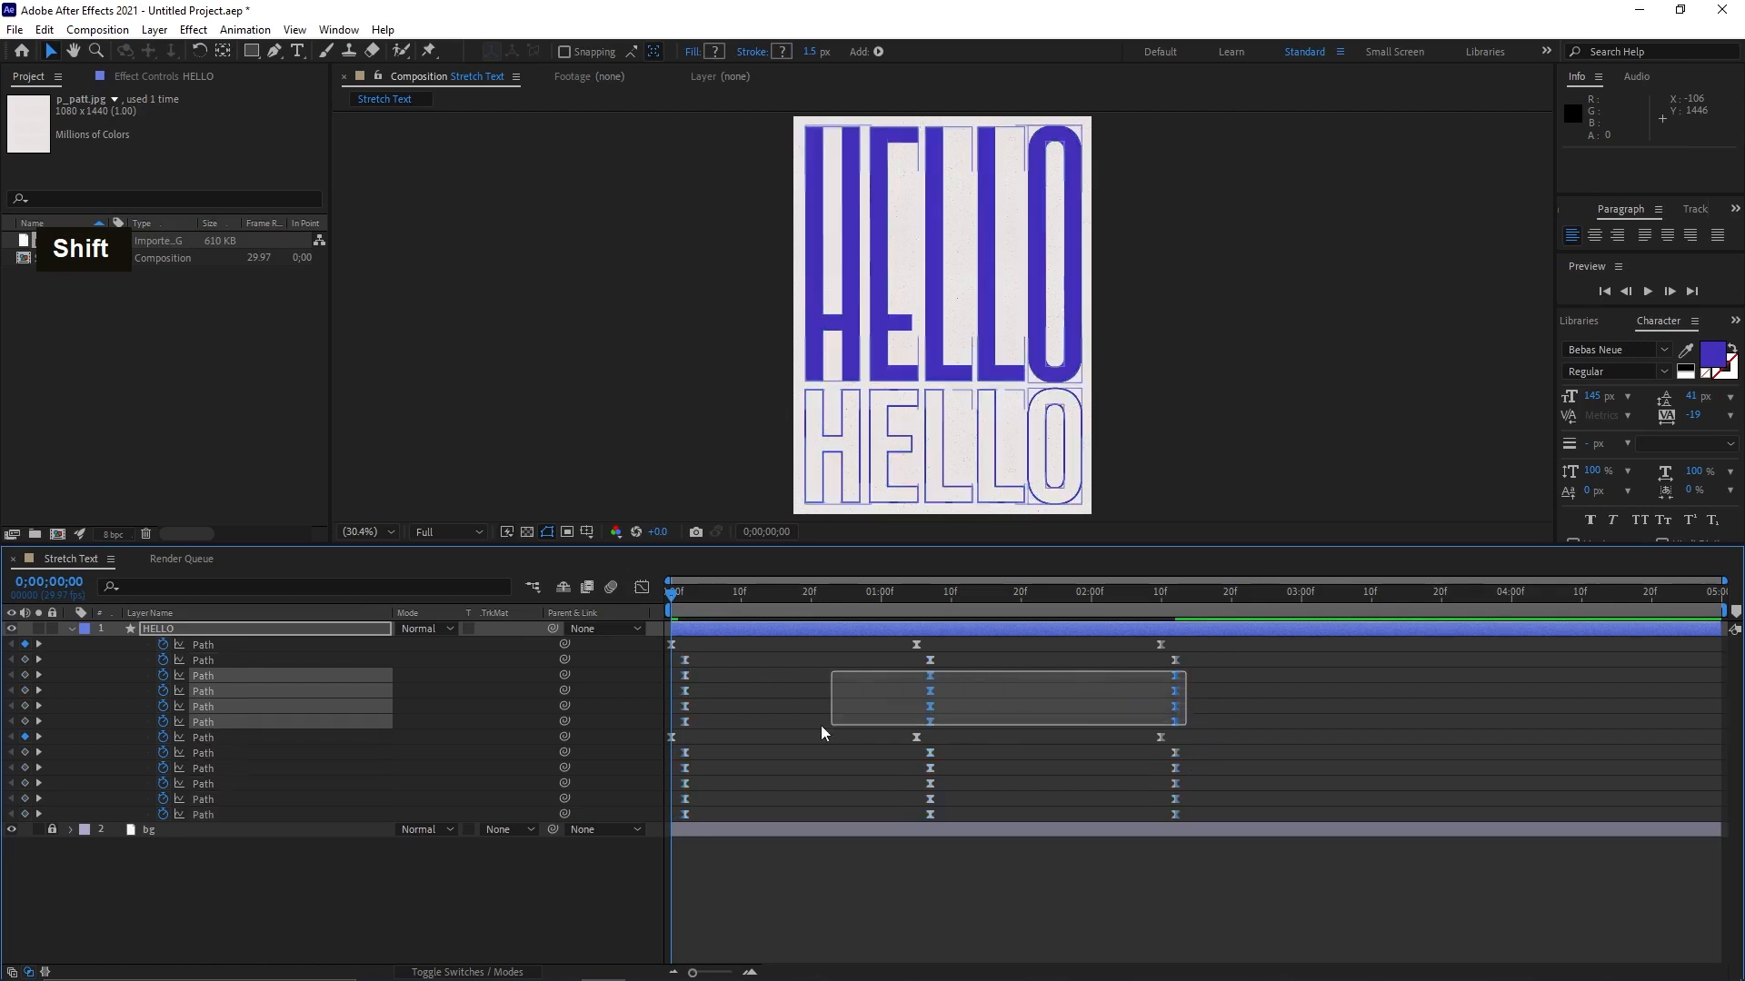
{"action": "left_click_drag", "start_coordinate": [678, 723], "coordinate": [683, 725]}
{"action": "left_click_drag", "start_coordinate": [1190, 769], "coordinate": [701, 768]}
- Delay the second L and O Path keyframes by two more frames, and start the O keyframes at 0;00;00;08
{"action": "left_click_drag", "start_coordinate": [1208, 693], "coordinate": [686, 716]}
{"action": "left_click_drag", "start_coordinate": [1201, 782], "coordinate": [706, 787]}
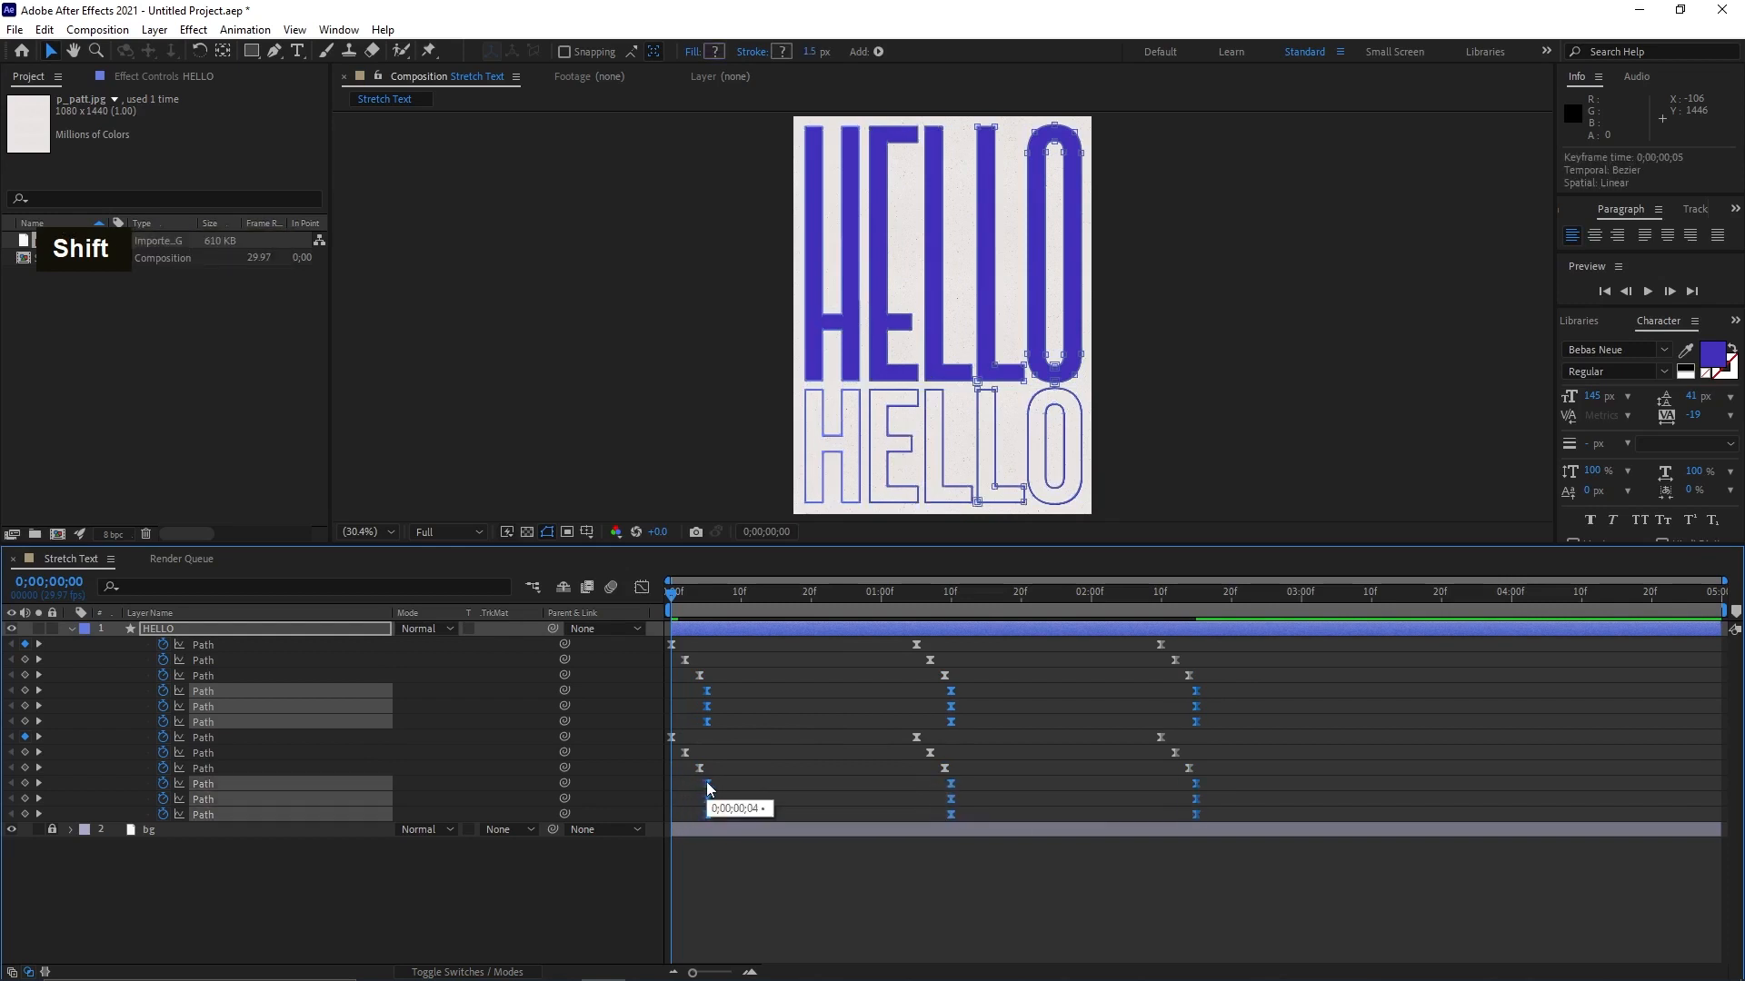
{"action": "left_click_drag", "start_coordinate": [1228, 794], "coordinate": [722, 820]}
{"action": "left_click_drag", "start_coordinate": [1210, 709], "coordinate": [731, 714]}
{"action": "left_click", "coordinate": [766, 685]}
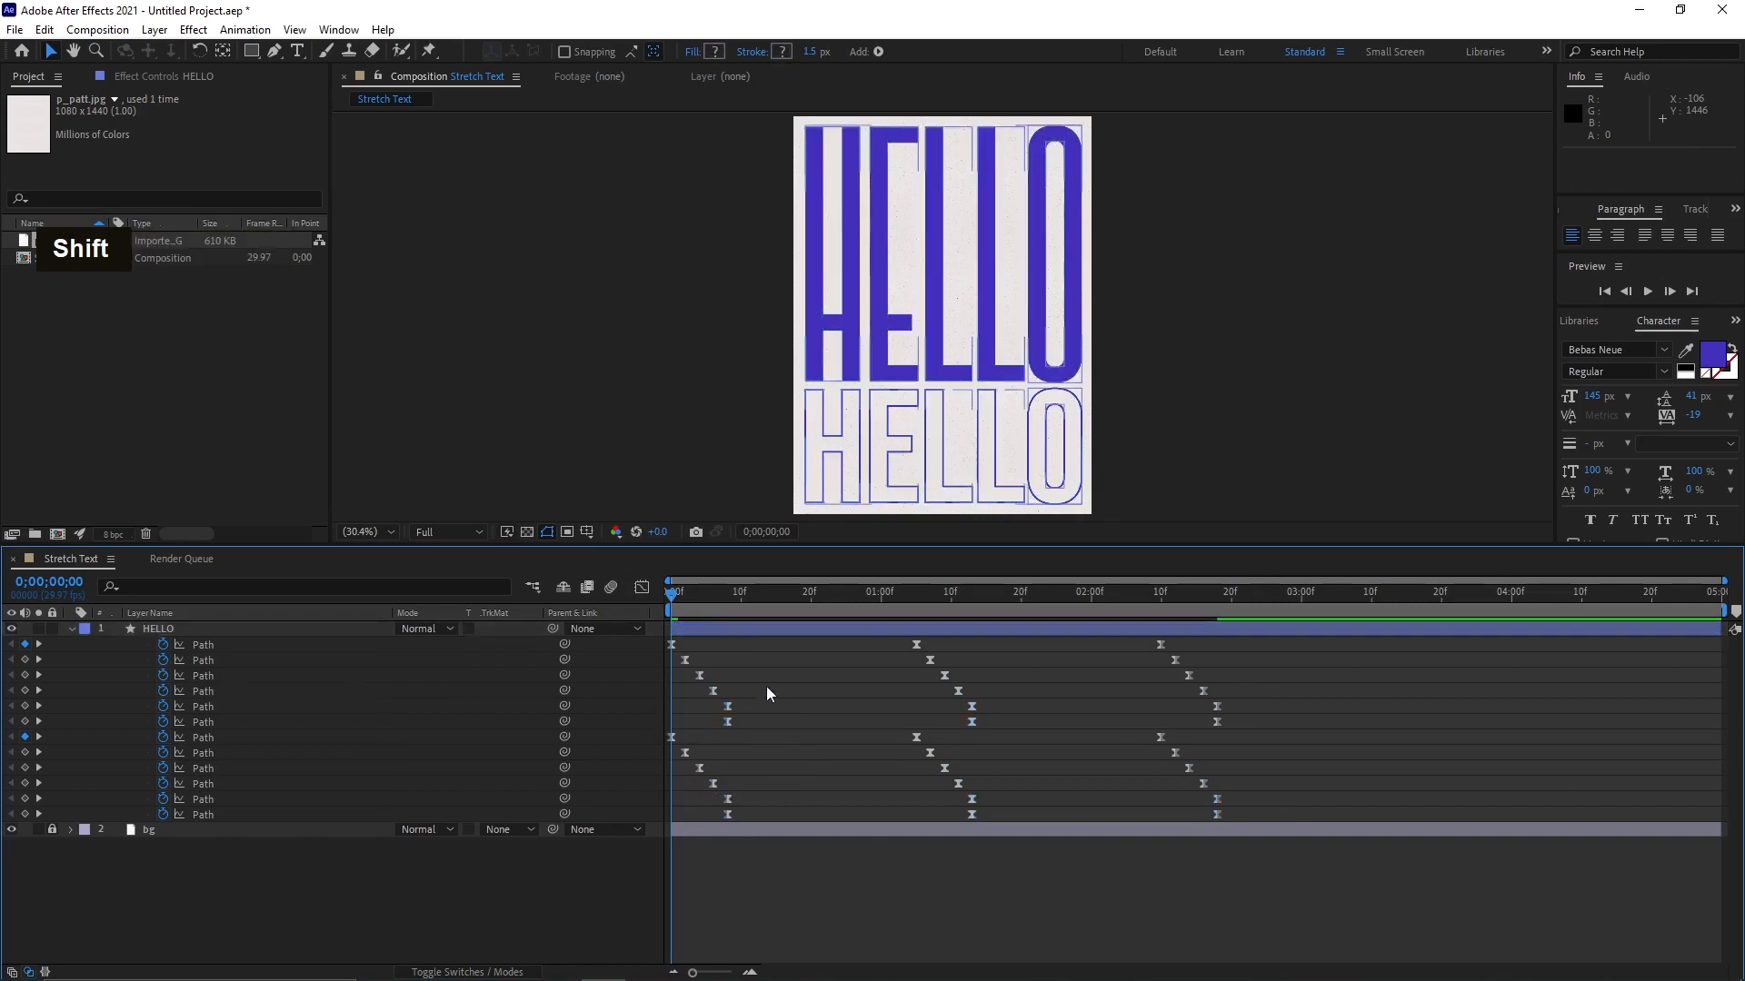
- Play back the animation to check the staggered letter timing
{"action": "left_click_drag", "start_coordinate": [690, 607], "coordinate": [723, 614]}
{"action": "key", "text": "space"}
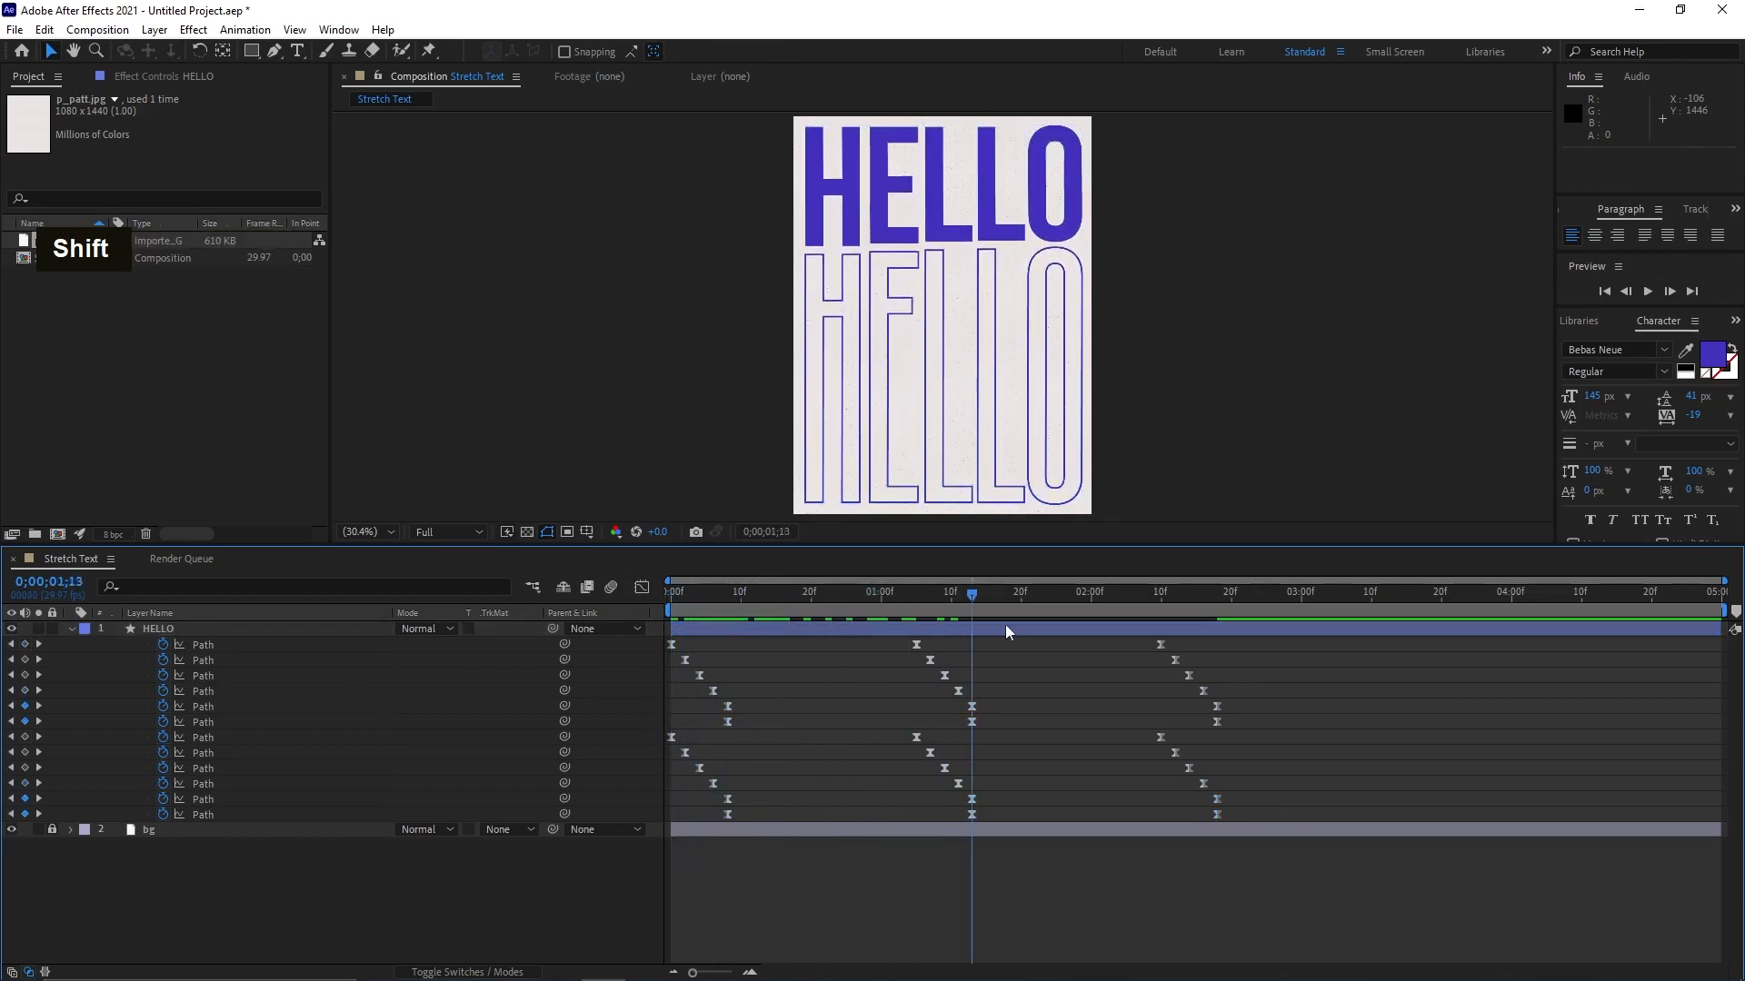
{"action": "key", "text": "space"}
- End the work area at 0;00;02;19 and preview the looping animation
{"action": "left_click", "coordinate": [1225, 601]}
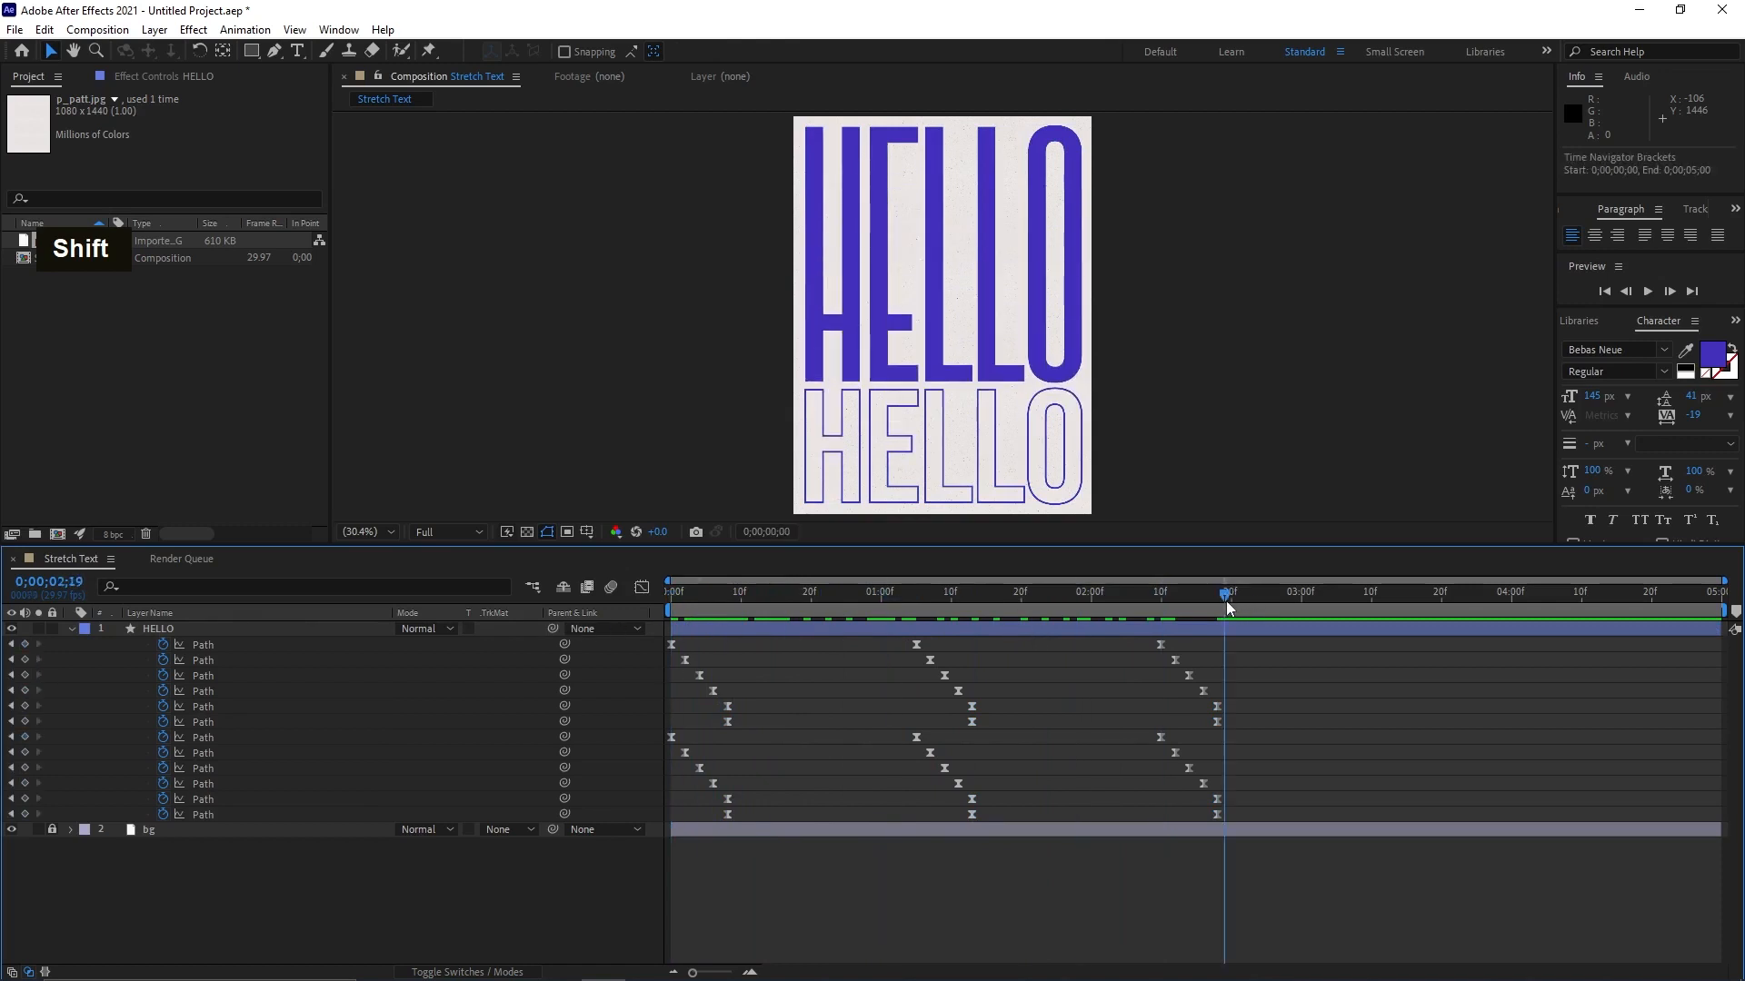
{"action": "key", "text": "n"}
{"action": "key", "text": "space"}
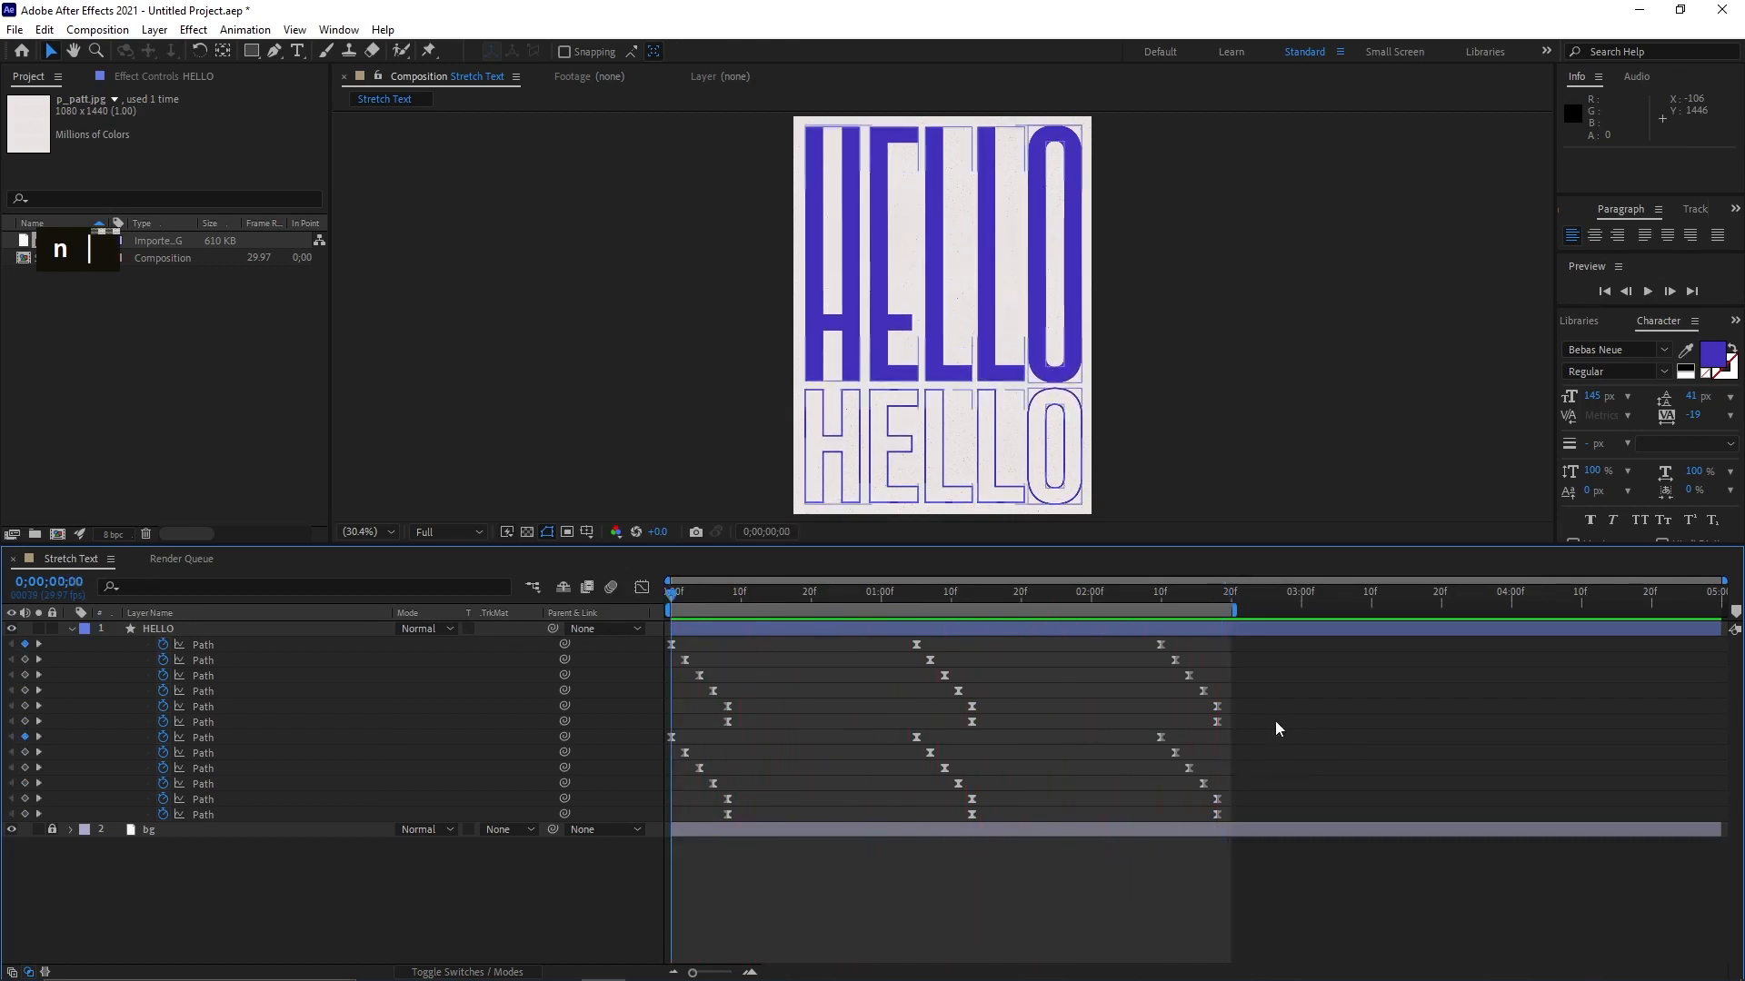
- Set the work area from 0;00;00;08 to 0;00;02;18 and trim the composition to it
{"action": "left_click_drag", "start_coordinate": [720, 593], "coordinate": [731, 592]}
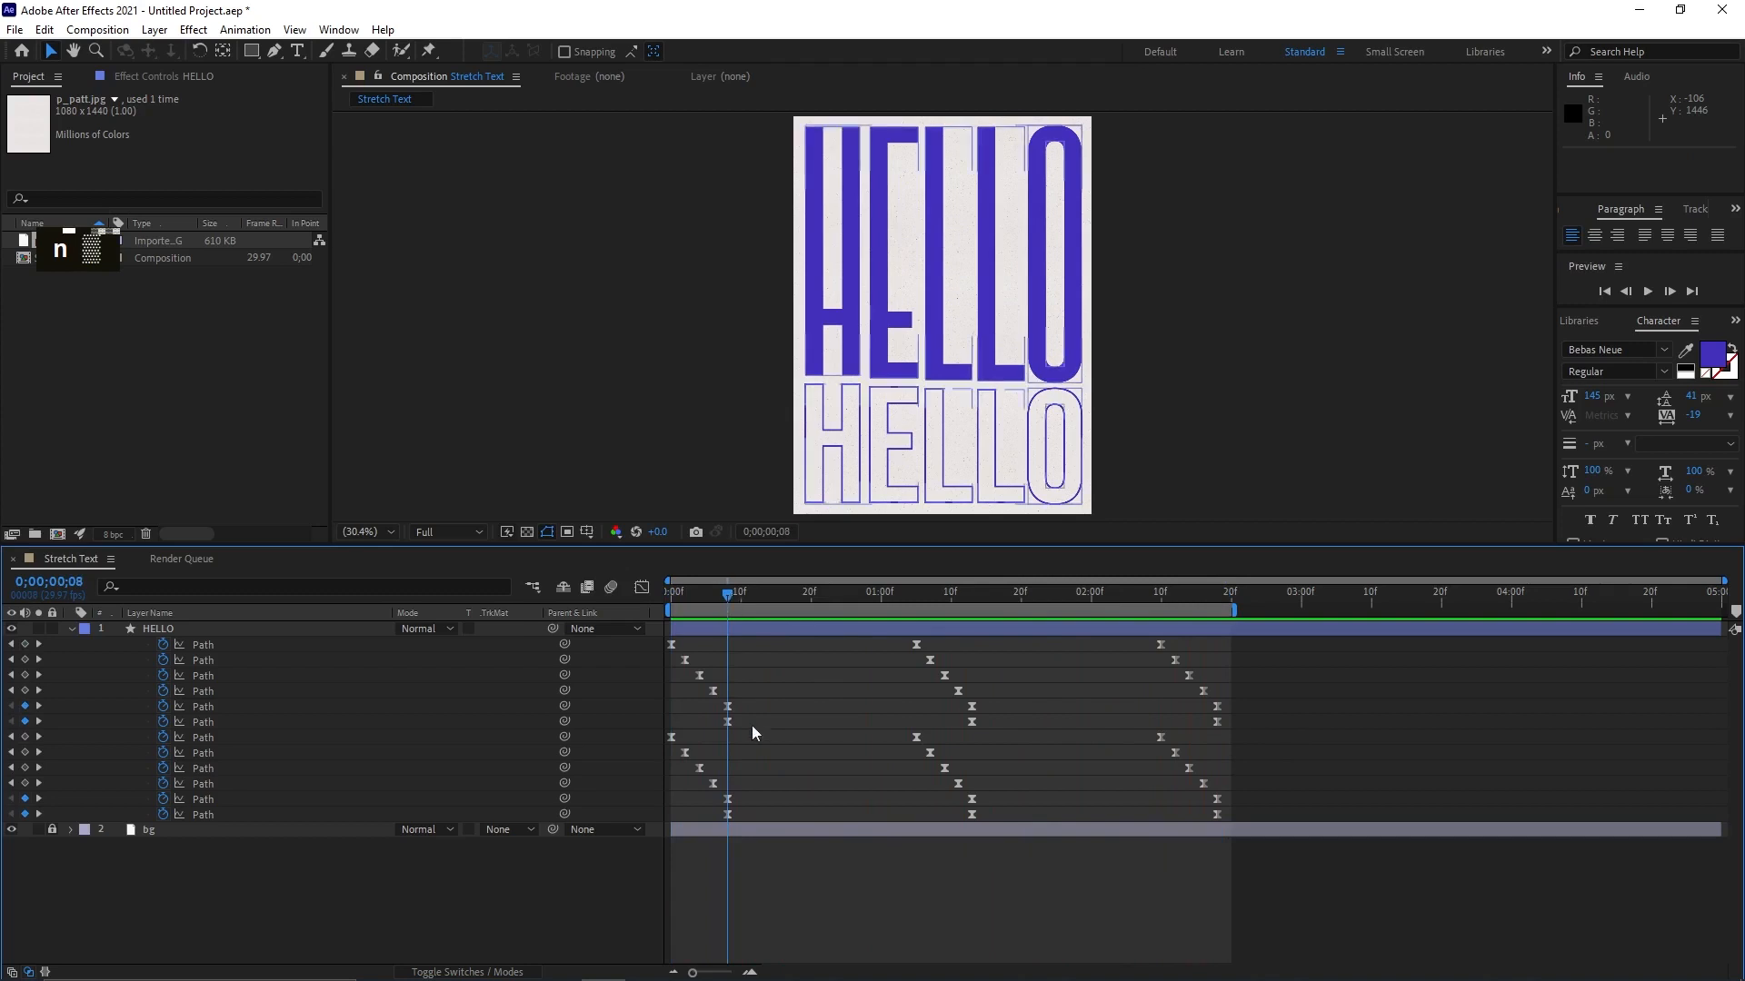
{"action": "key", "text": "n"}
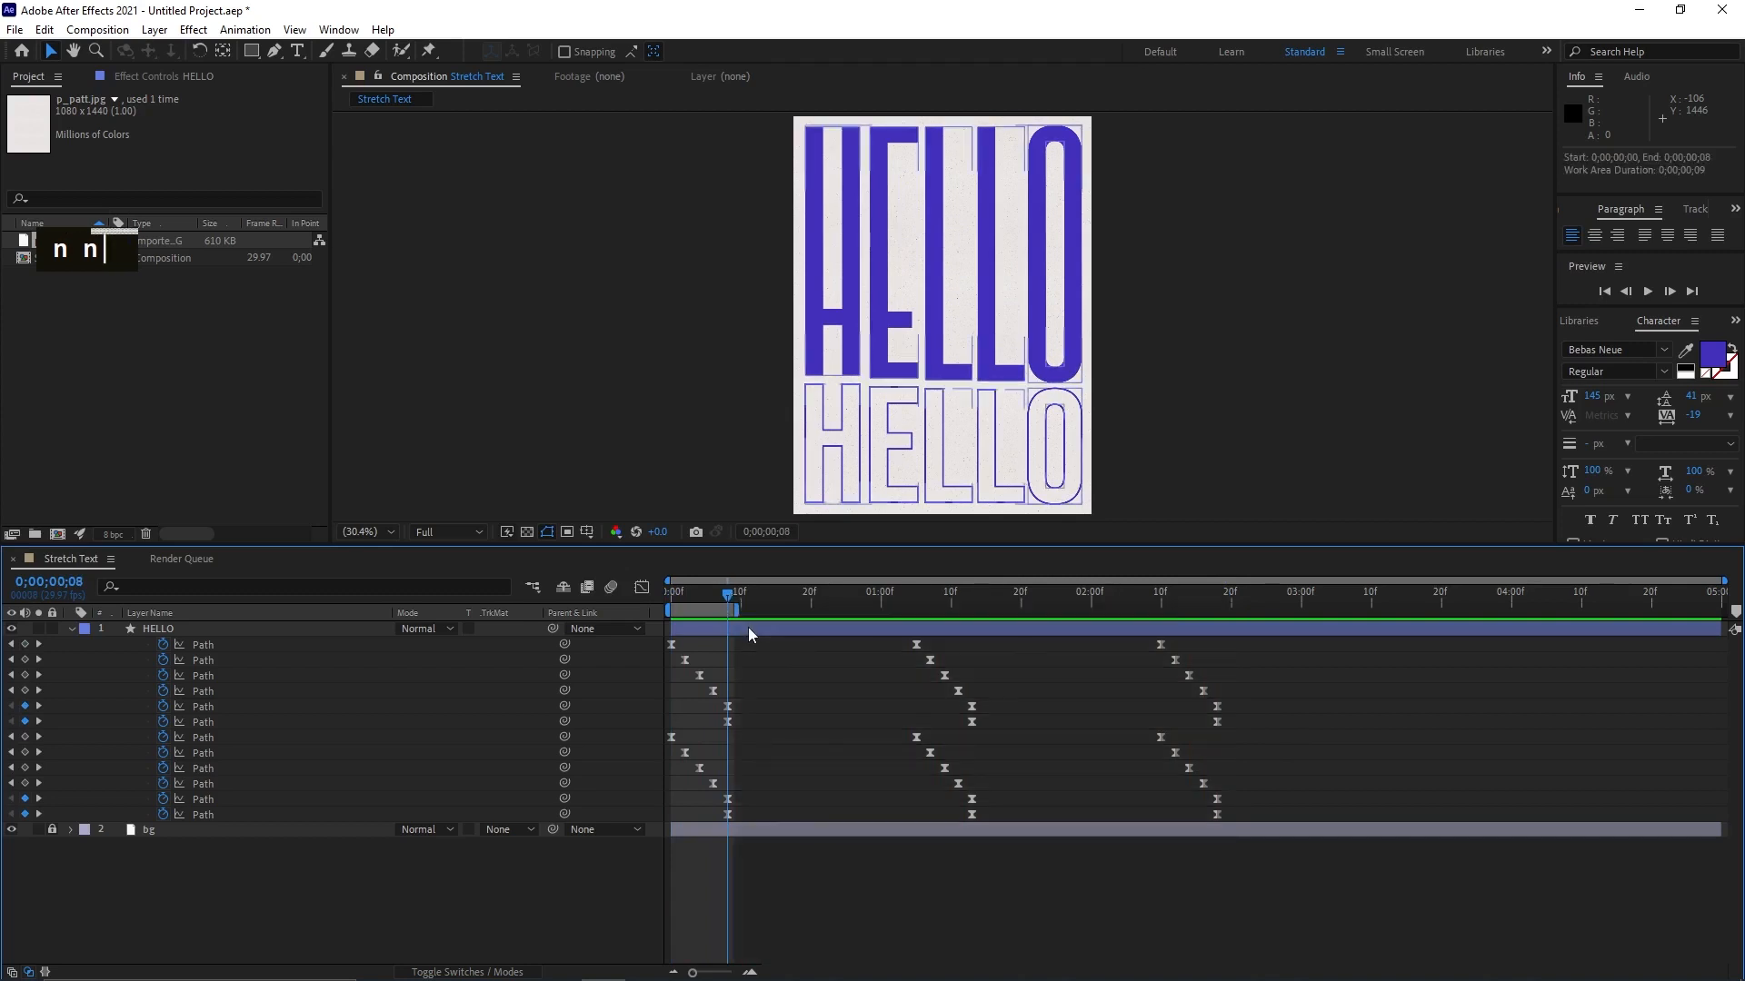
{"action": "key", "text": "b"}
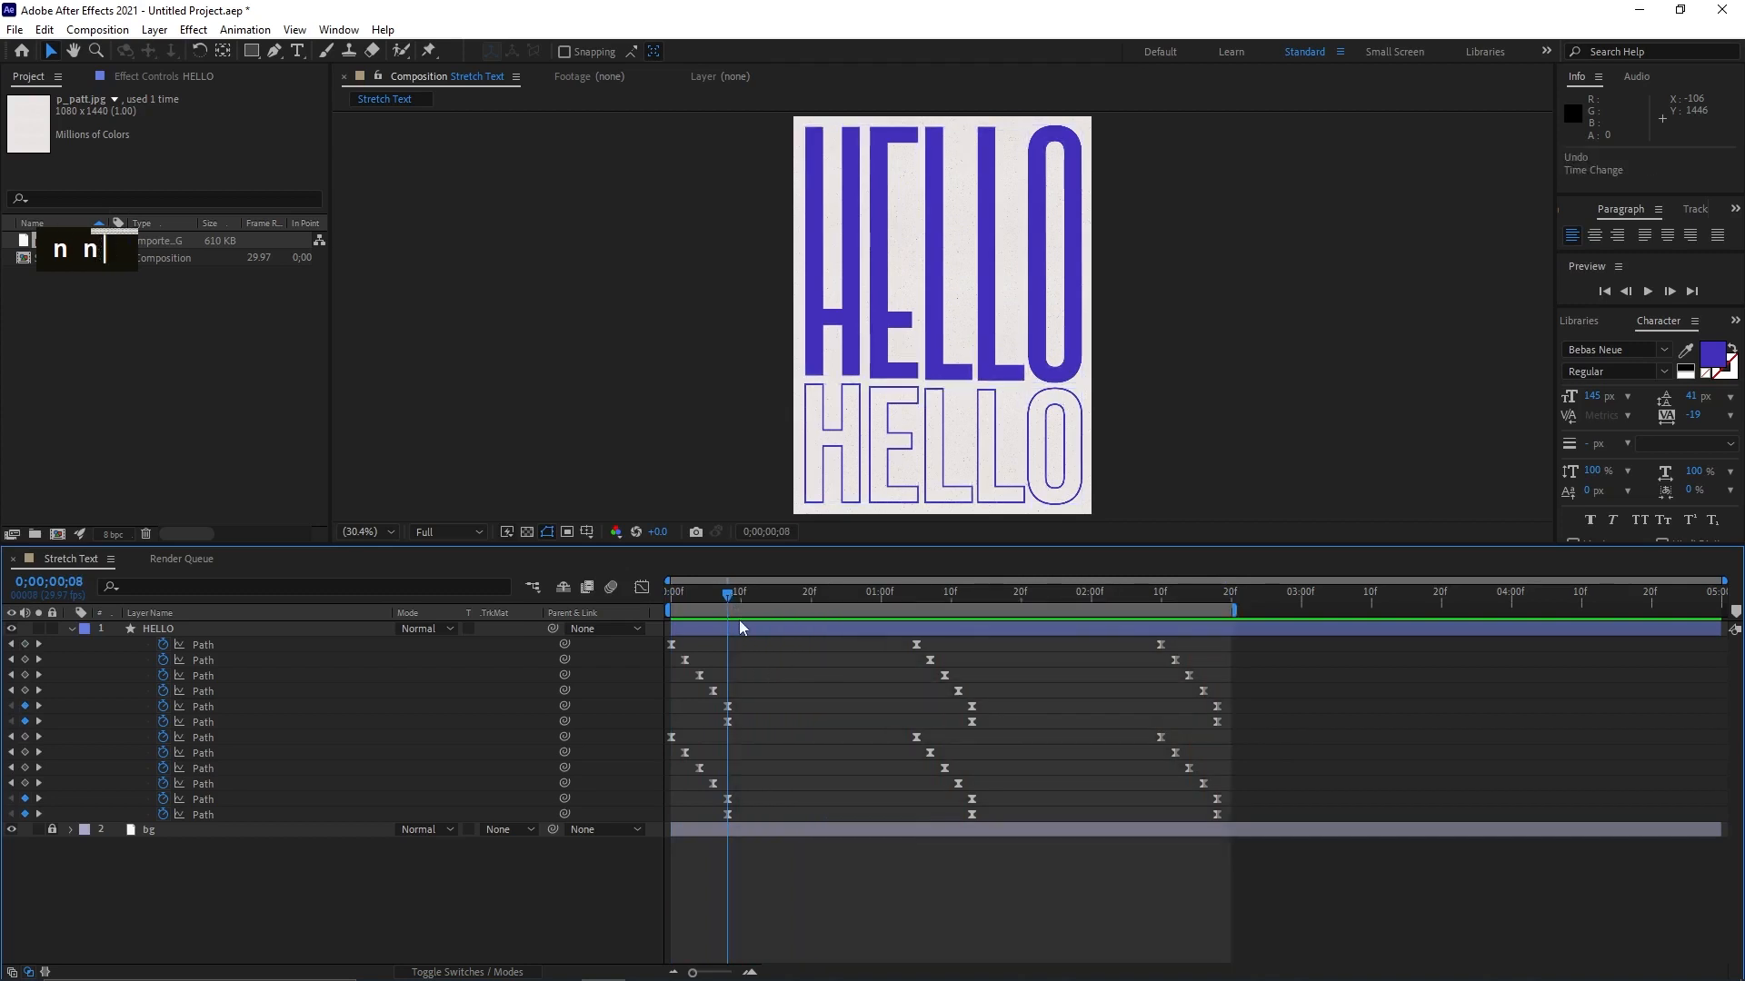
{"action": "left_click", "coordinate": [1202, 594]}
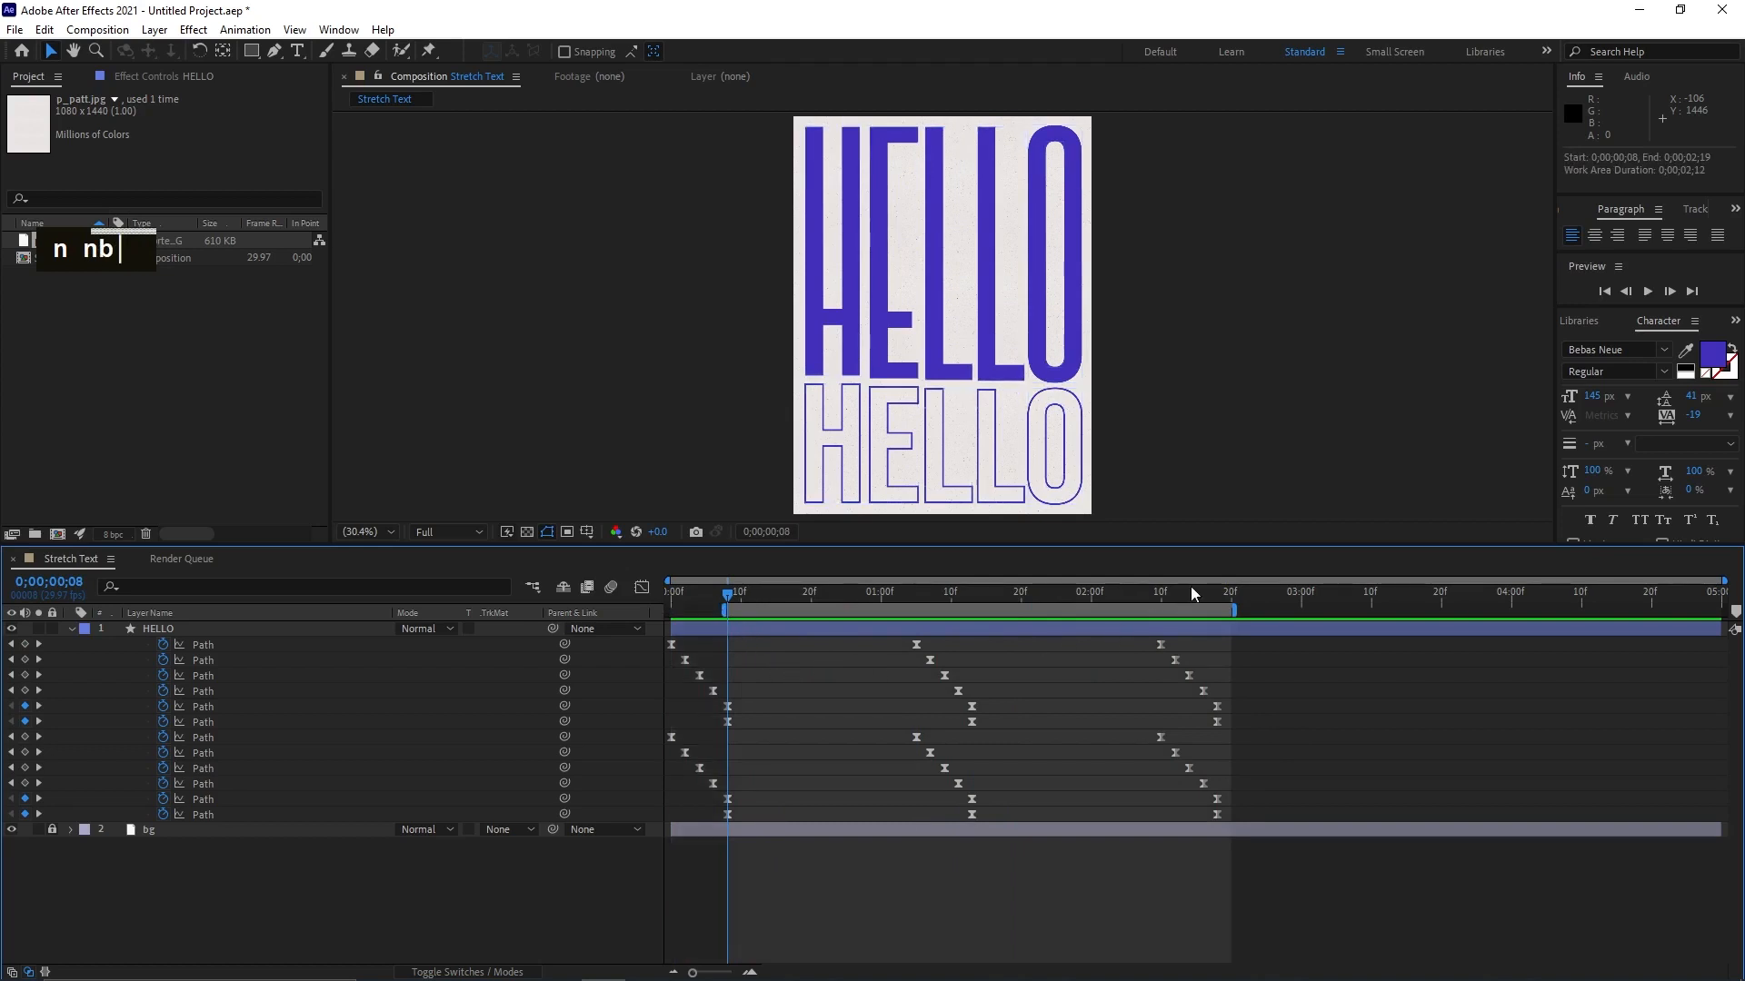
{"action": "key", "text": "n"}
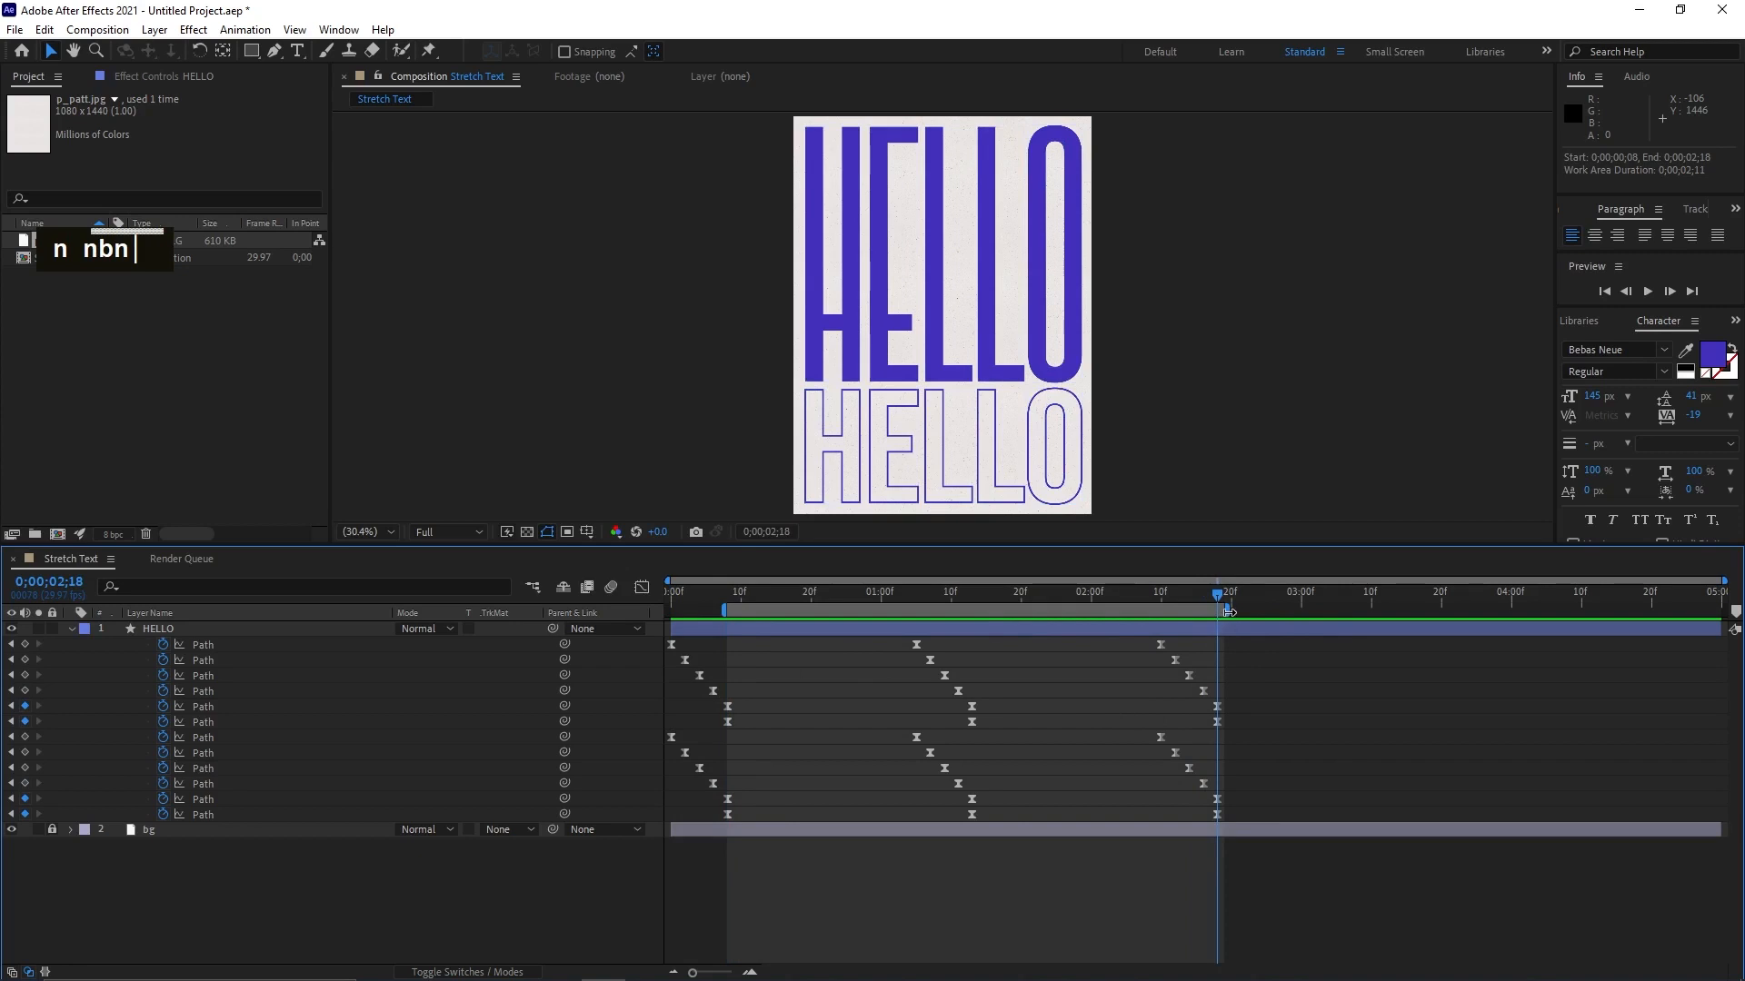
{"action": "right_click", "coordinate": [1203, 613]}
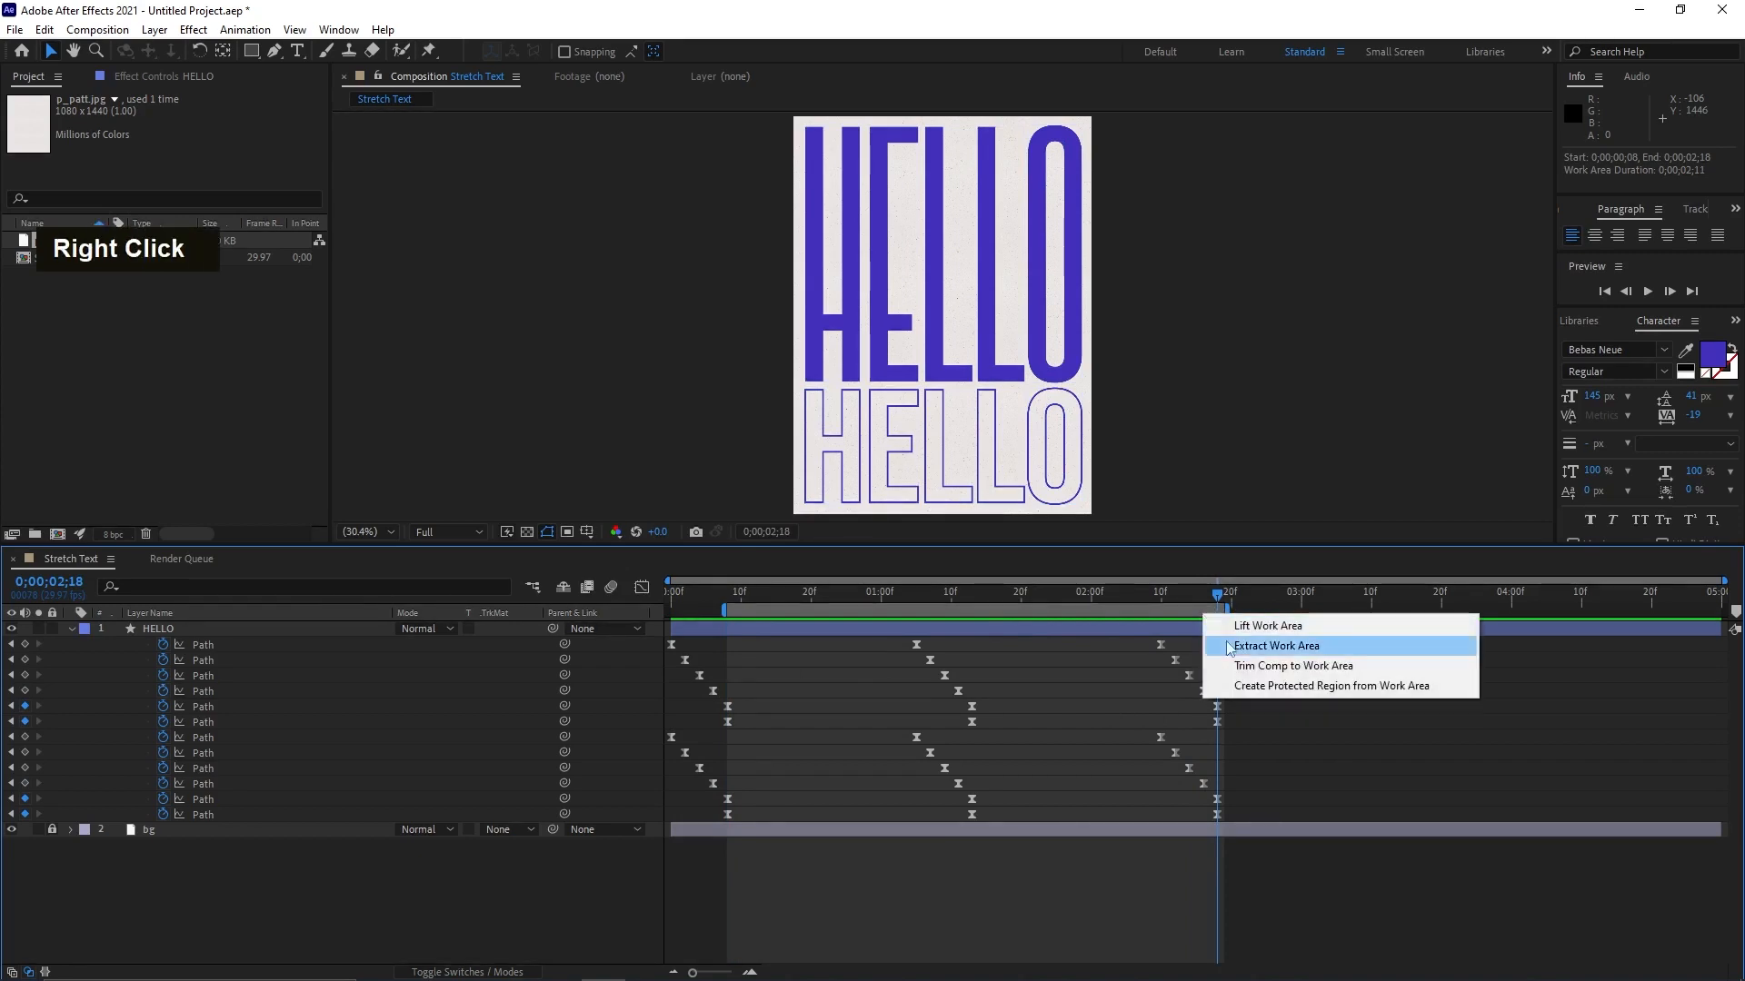
{"action": "left_click", "coordinate": [1272, 673]}
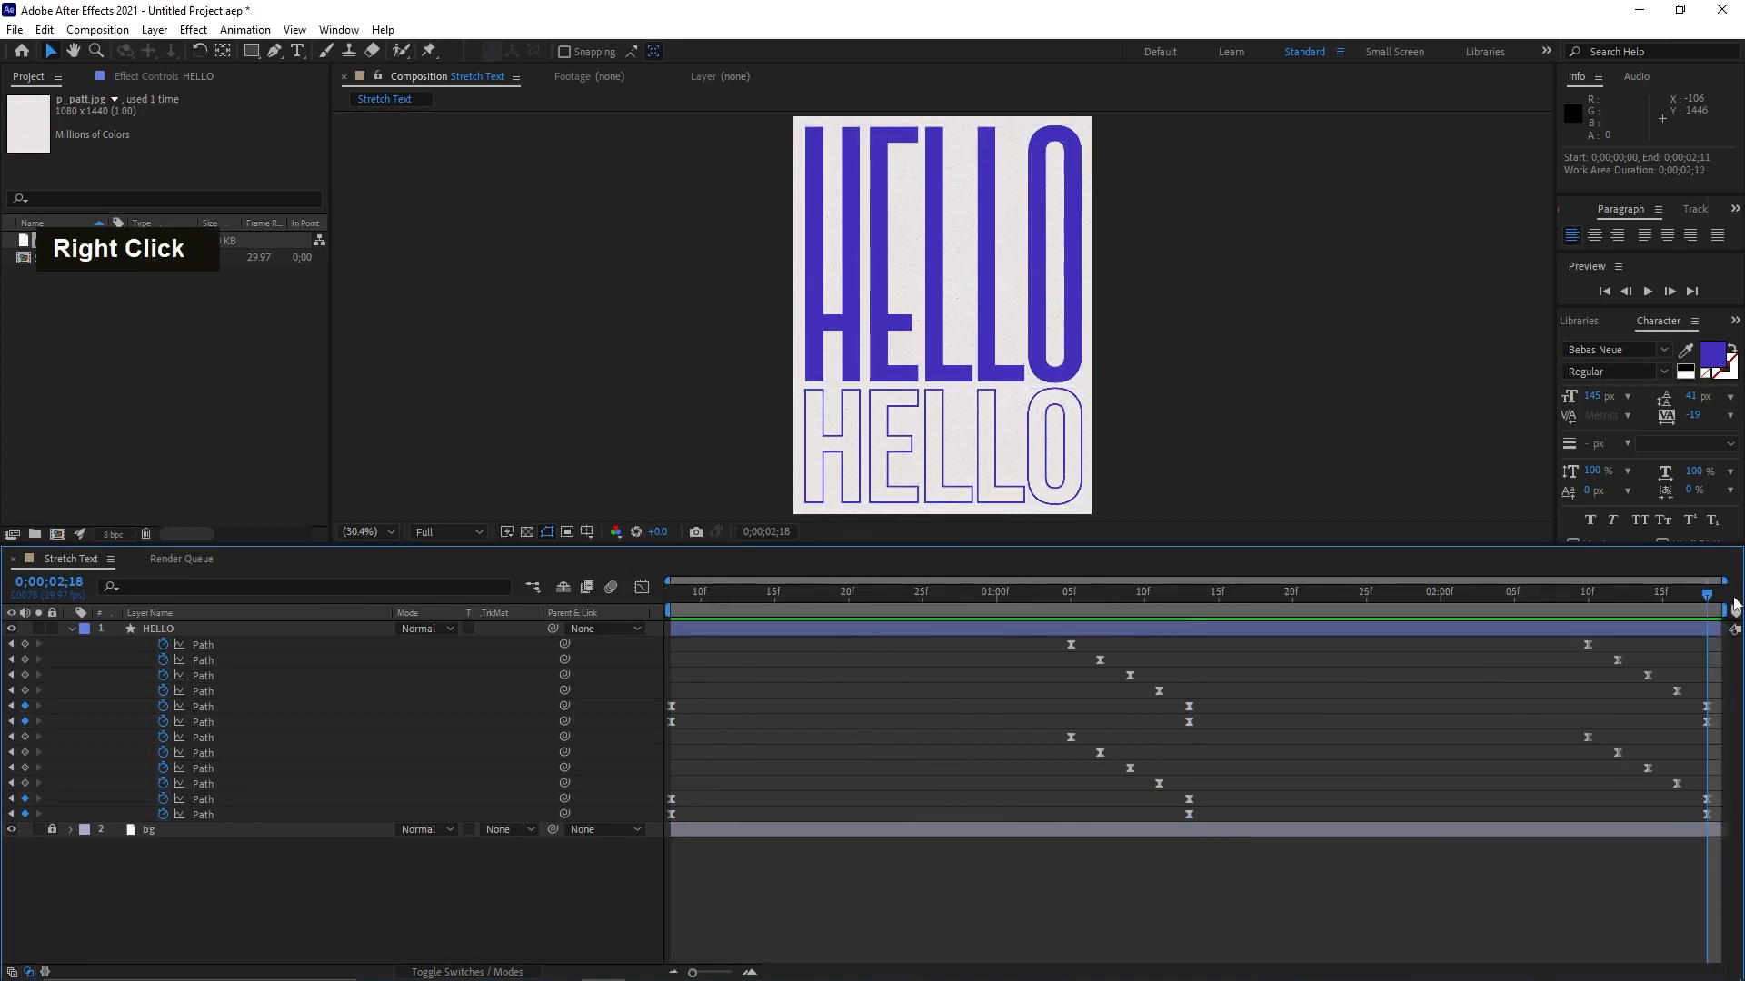
- Shorten the work area to end at 0;00;02;17, trim the composition to it, and preview the loop
{"action": "key", "text": "space"}
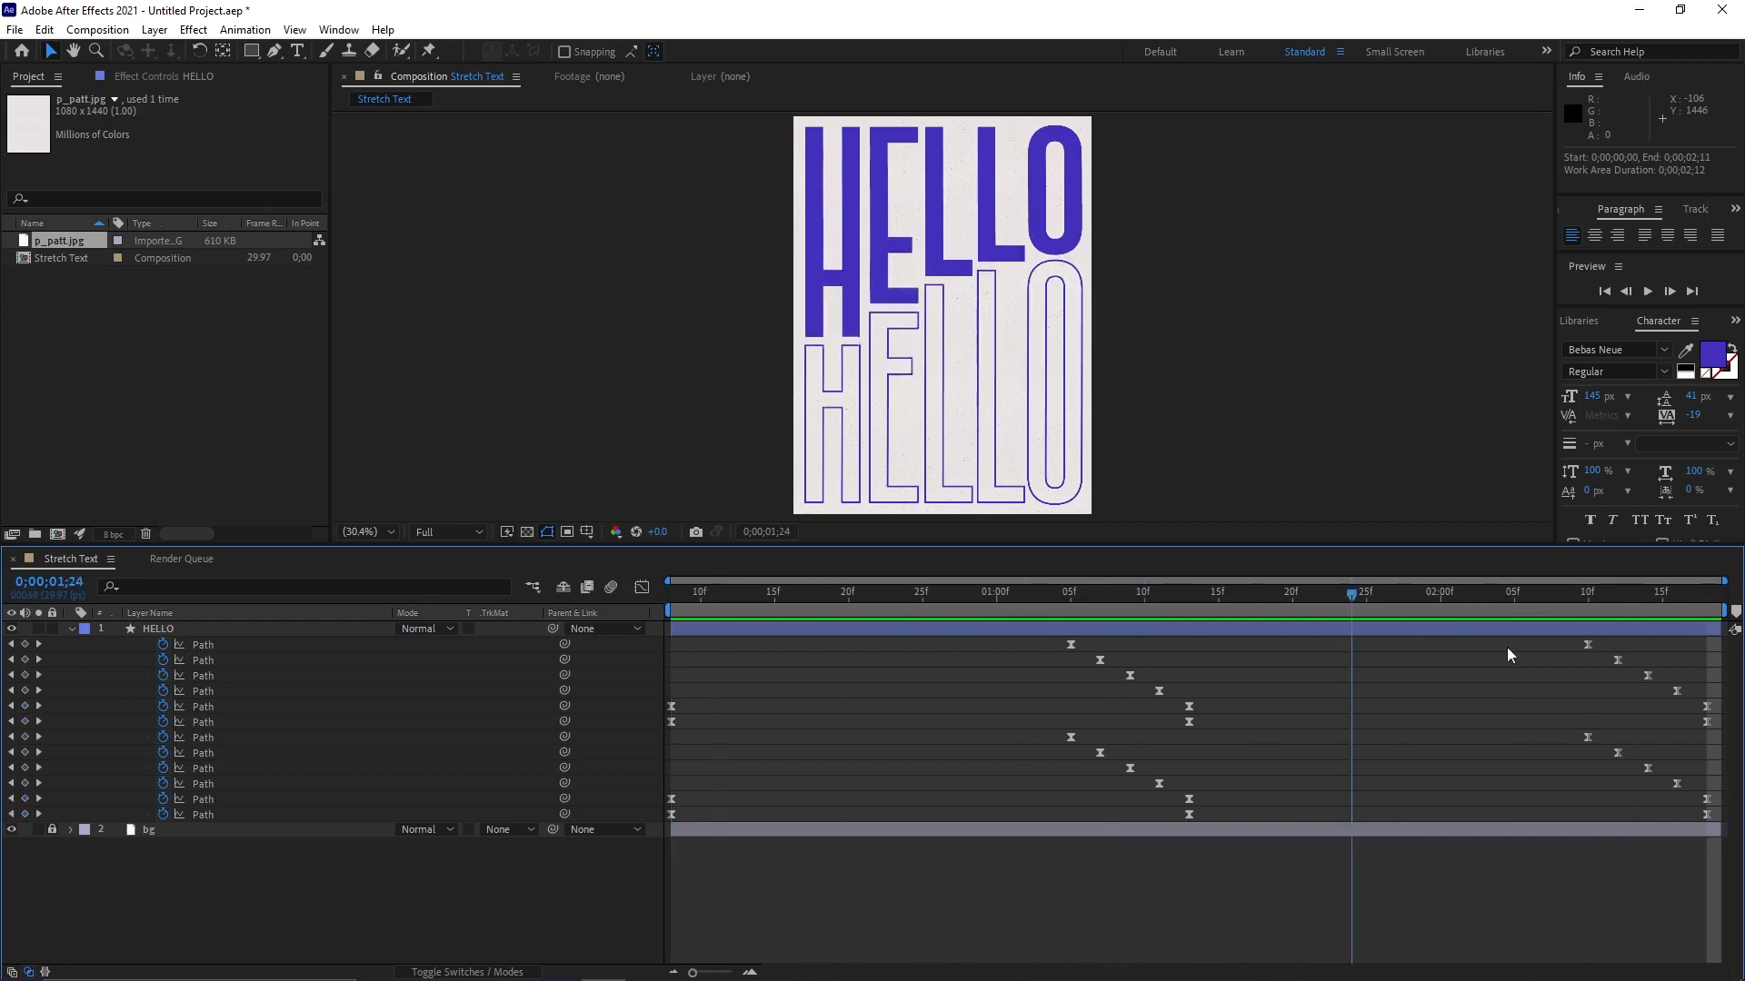
{"action": "key", "text": "space"}
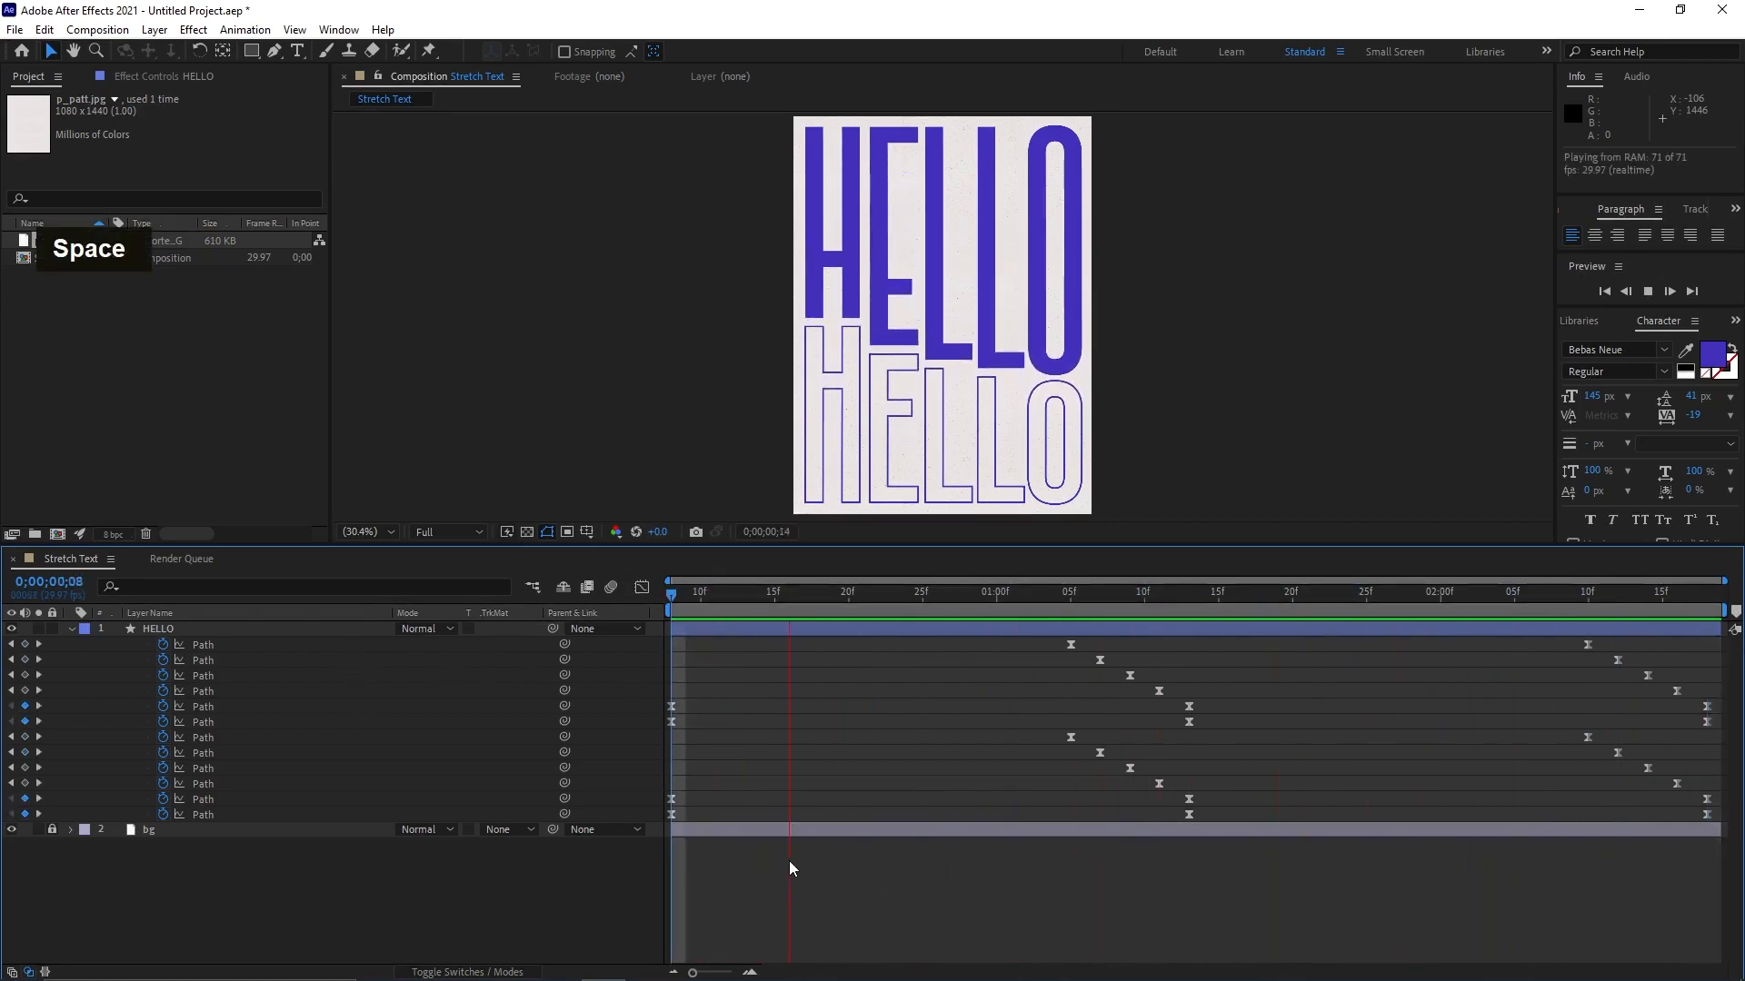
{"action": "key", "text": "space"}
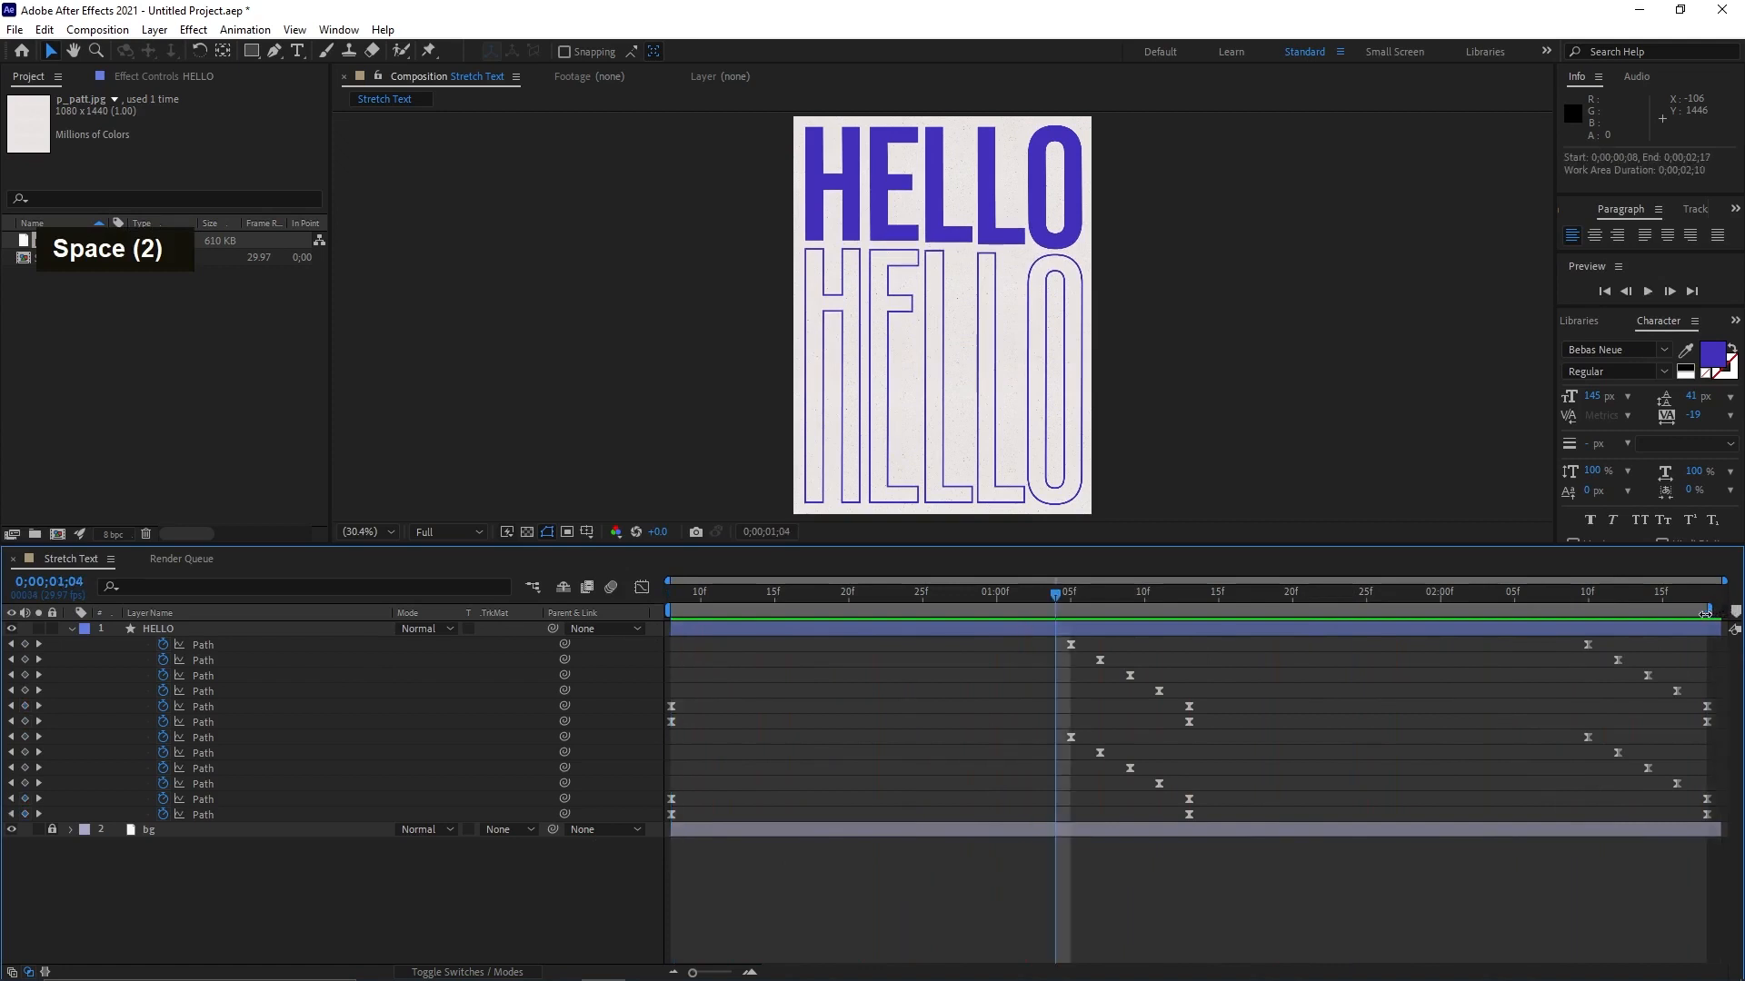
{"action": "right_click", "coordinate": [1699, 611]}
{"action": "left_click", "coordinate": [1559, 668]}
{"action": "key", "text": "space"}
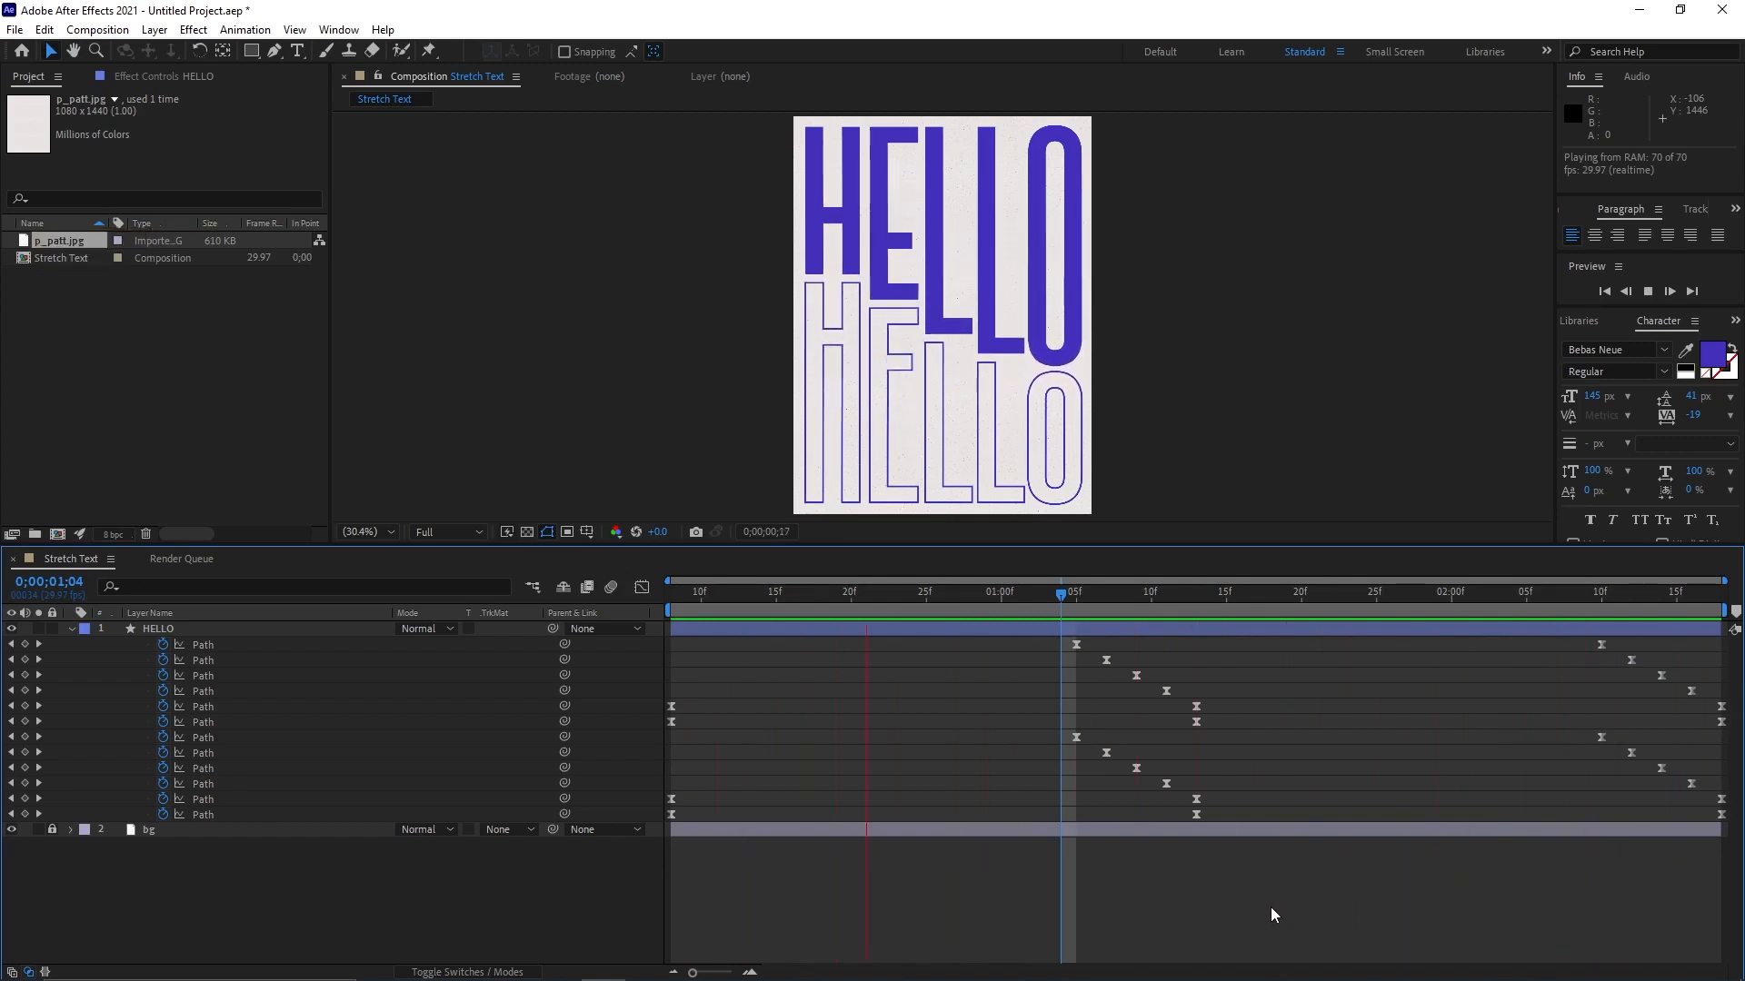
{"action": "key", "text": "space"}
- Collapse the HELLO layer, then unlock and duplicate the bg paper layer, placing the copy above HELLO
{"action": "double_click", "coordinate": [72, 628]}
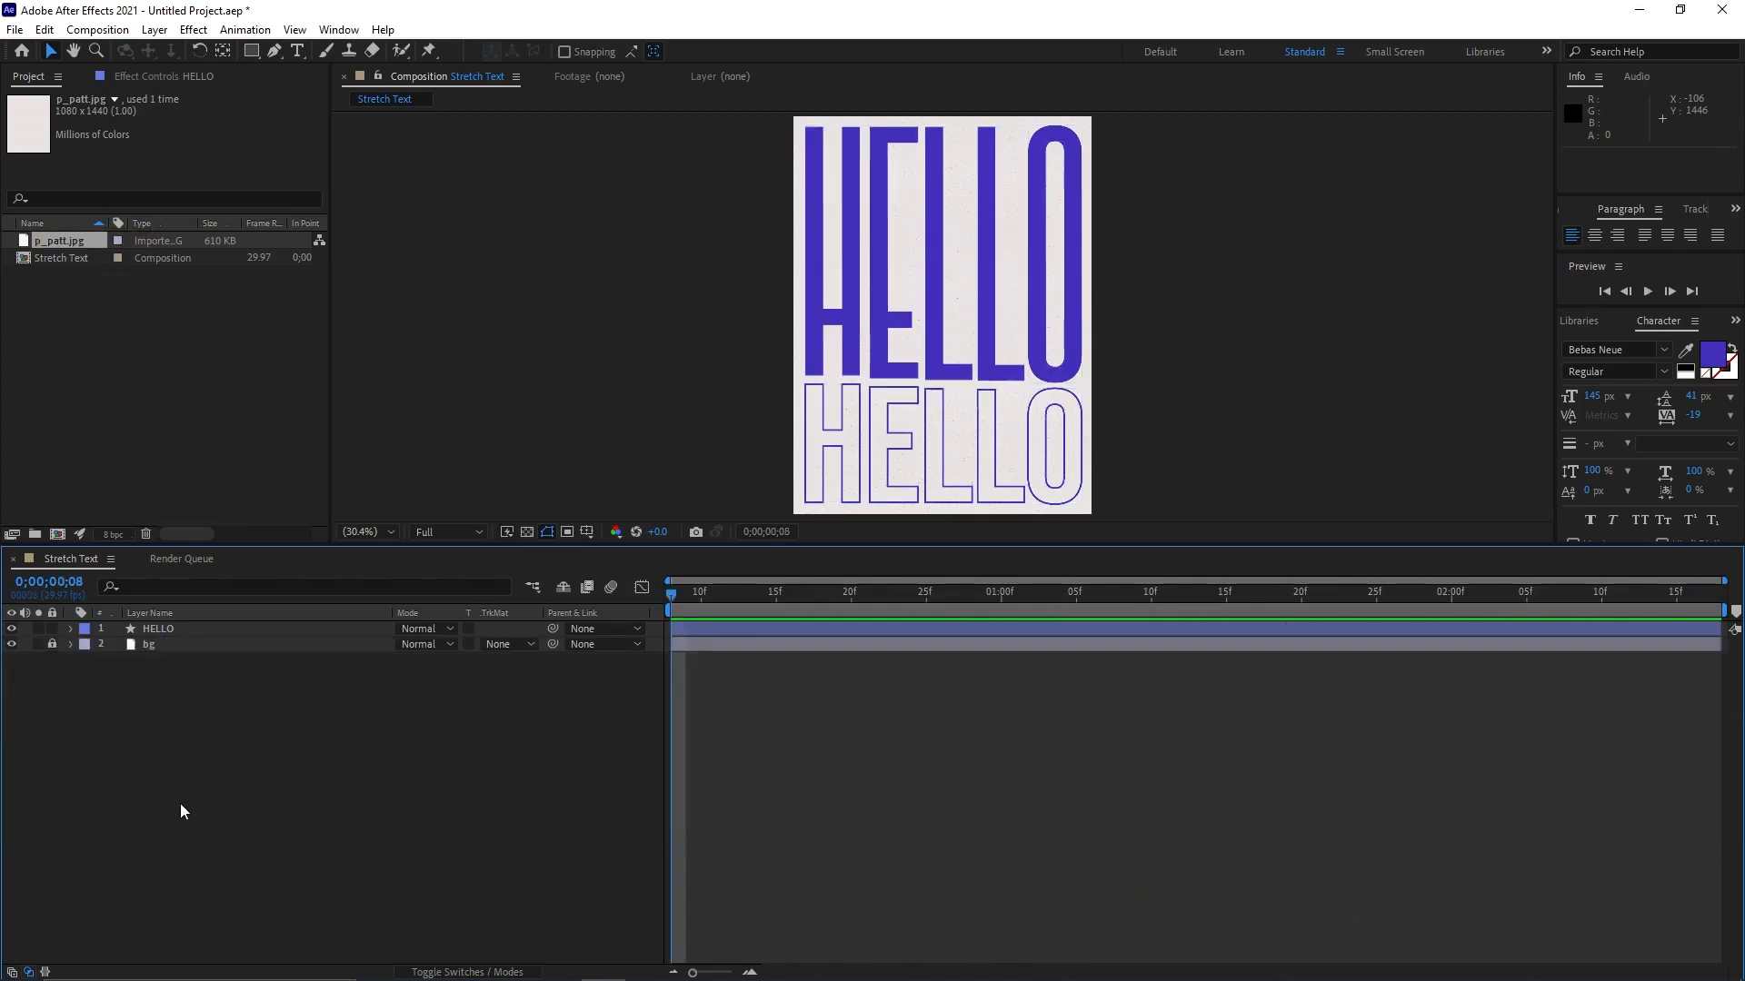
{"action": "left_click", "coordinate": [150, 647]}
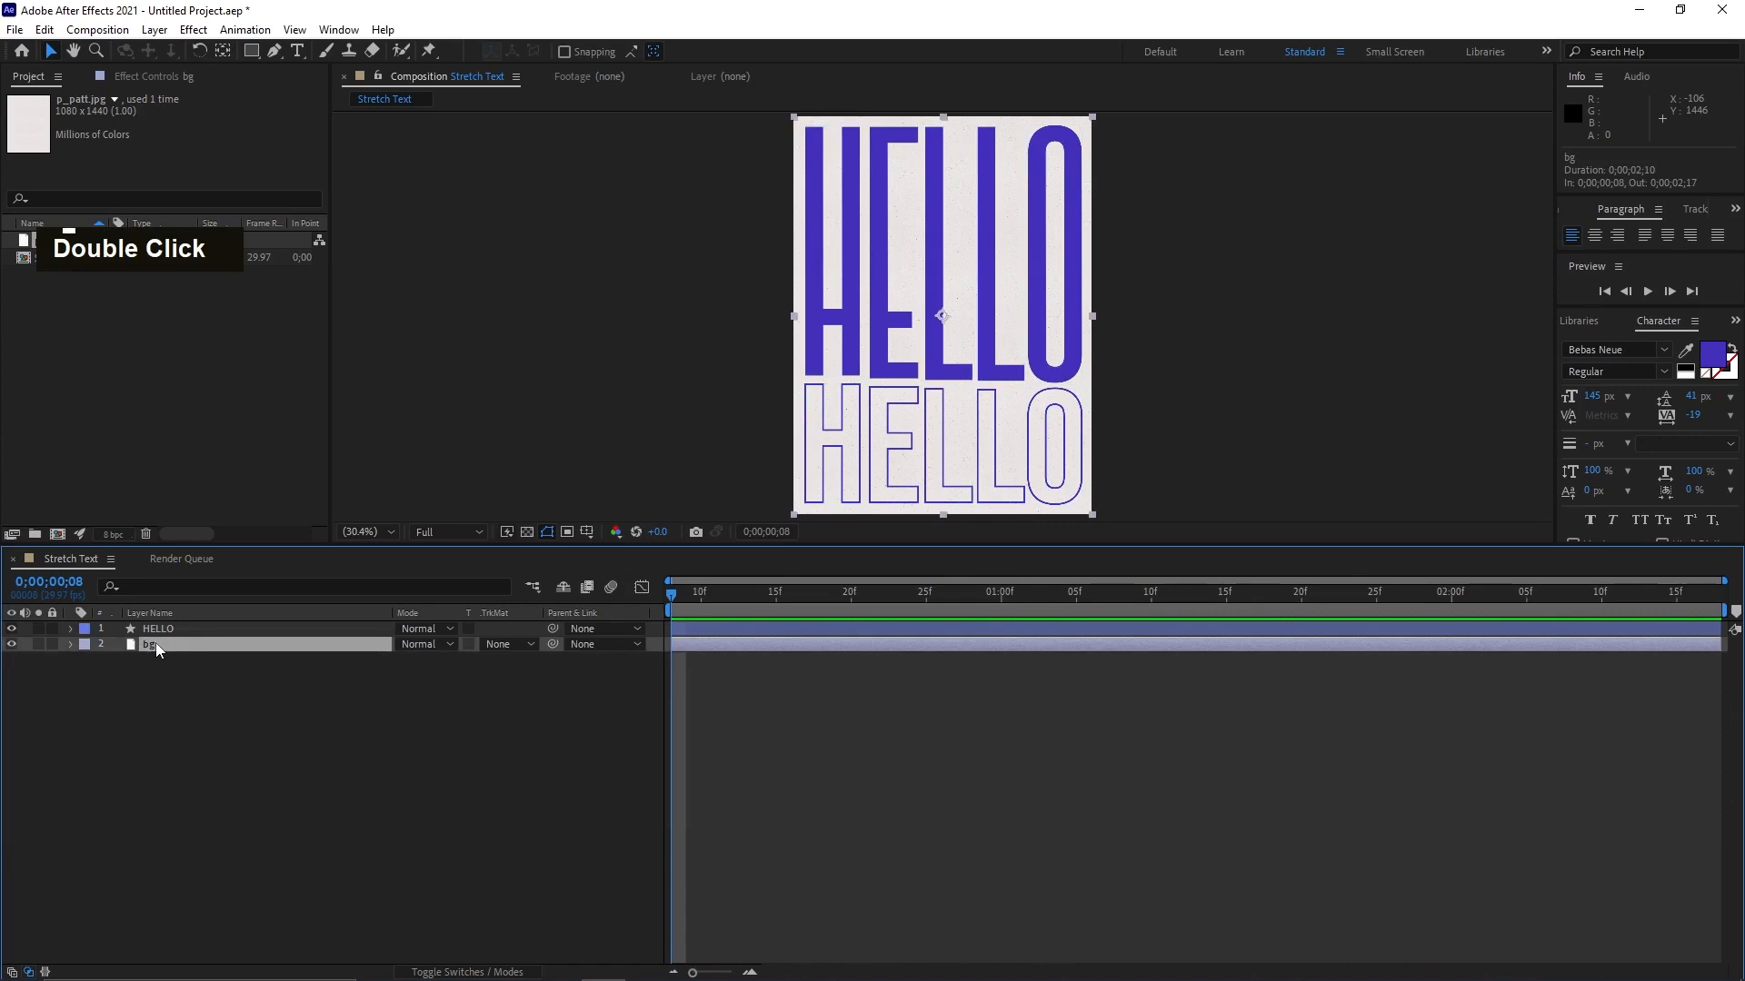
{"action": "key", "text": "ctrl+j"}
{"action": "key", "text": "ctrl+d"}
{"action": "left_click_drag", "start_coordinate": [145, 644], "coordinate": [168, 628]}
- Rename the paper copy above HELLO as Grunge and lock the original bg layer
{"action": "key", "text": "Return"}
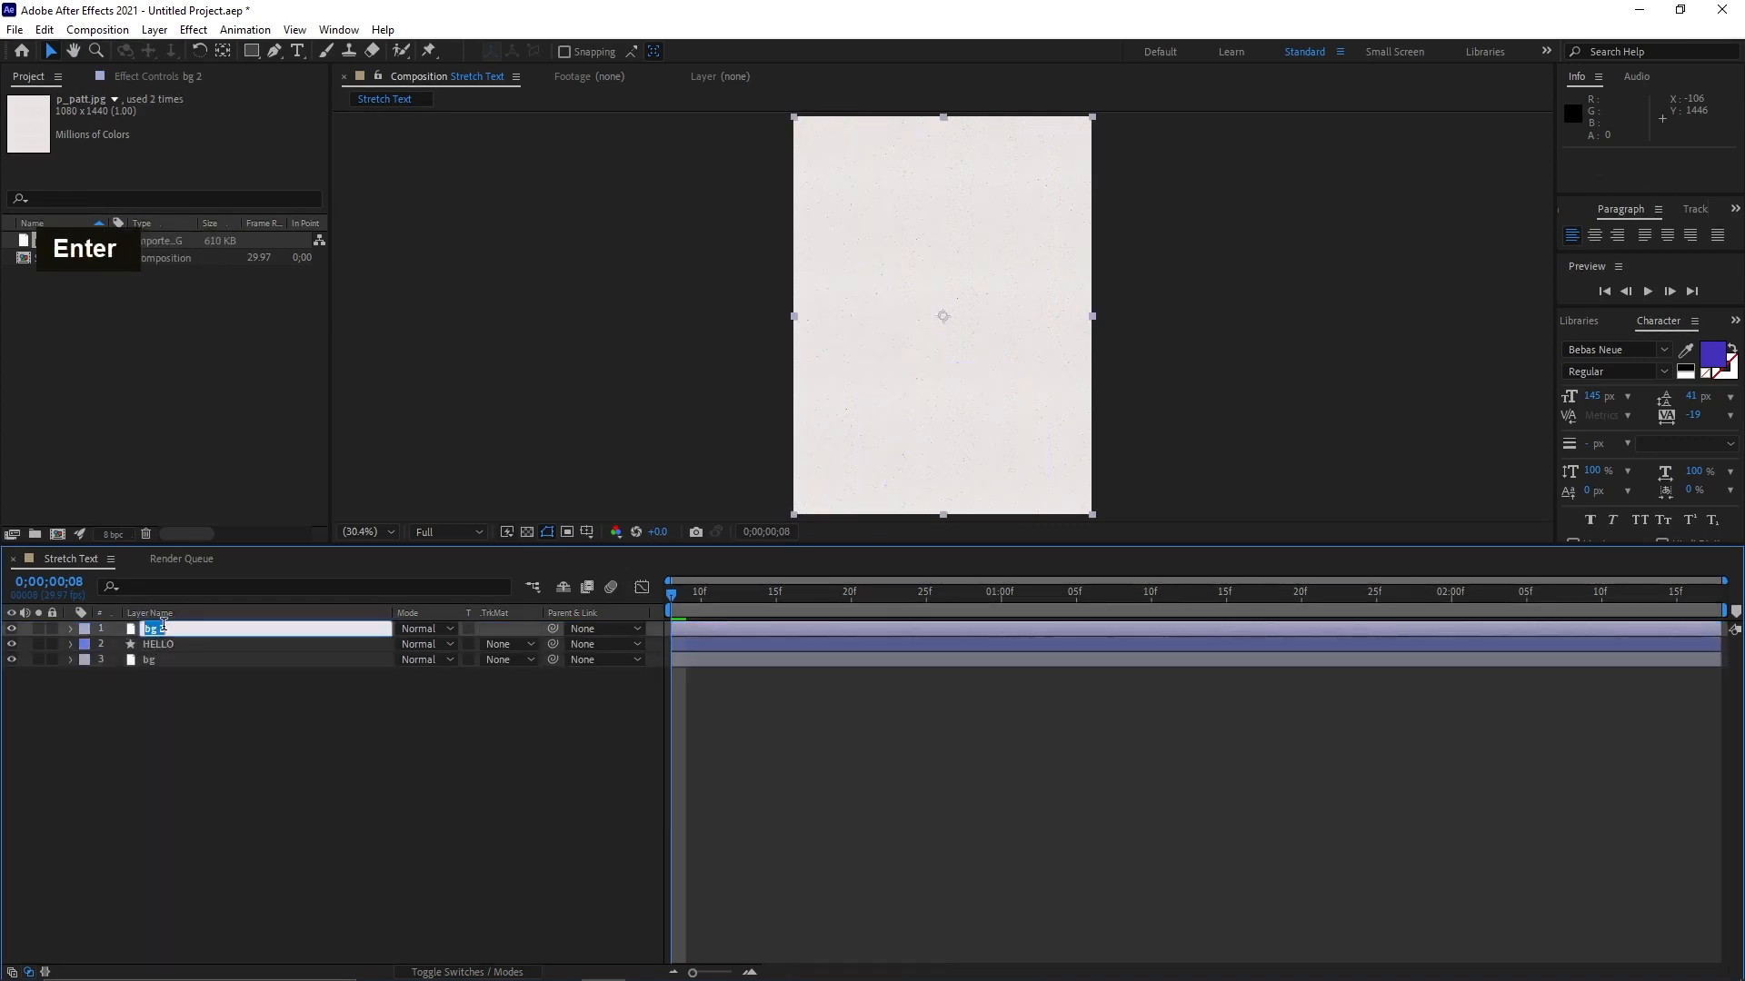
{"action": "type", "text": "G"}
{"action": "key", "text": "Caps_Lock"}
{"action": "type", "text": "rung"}
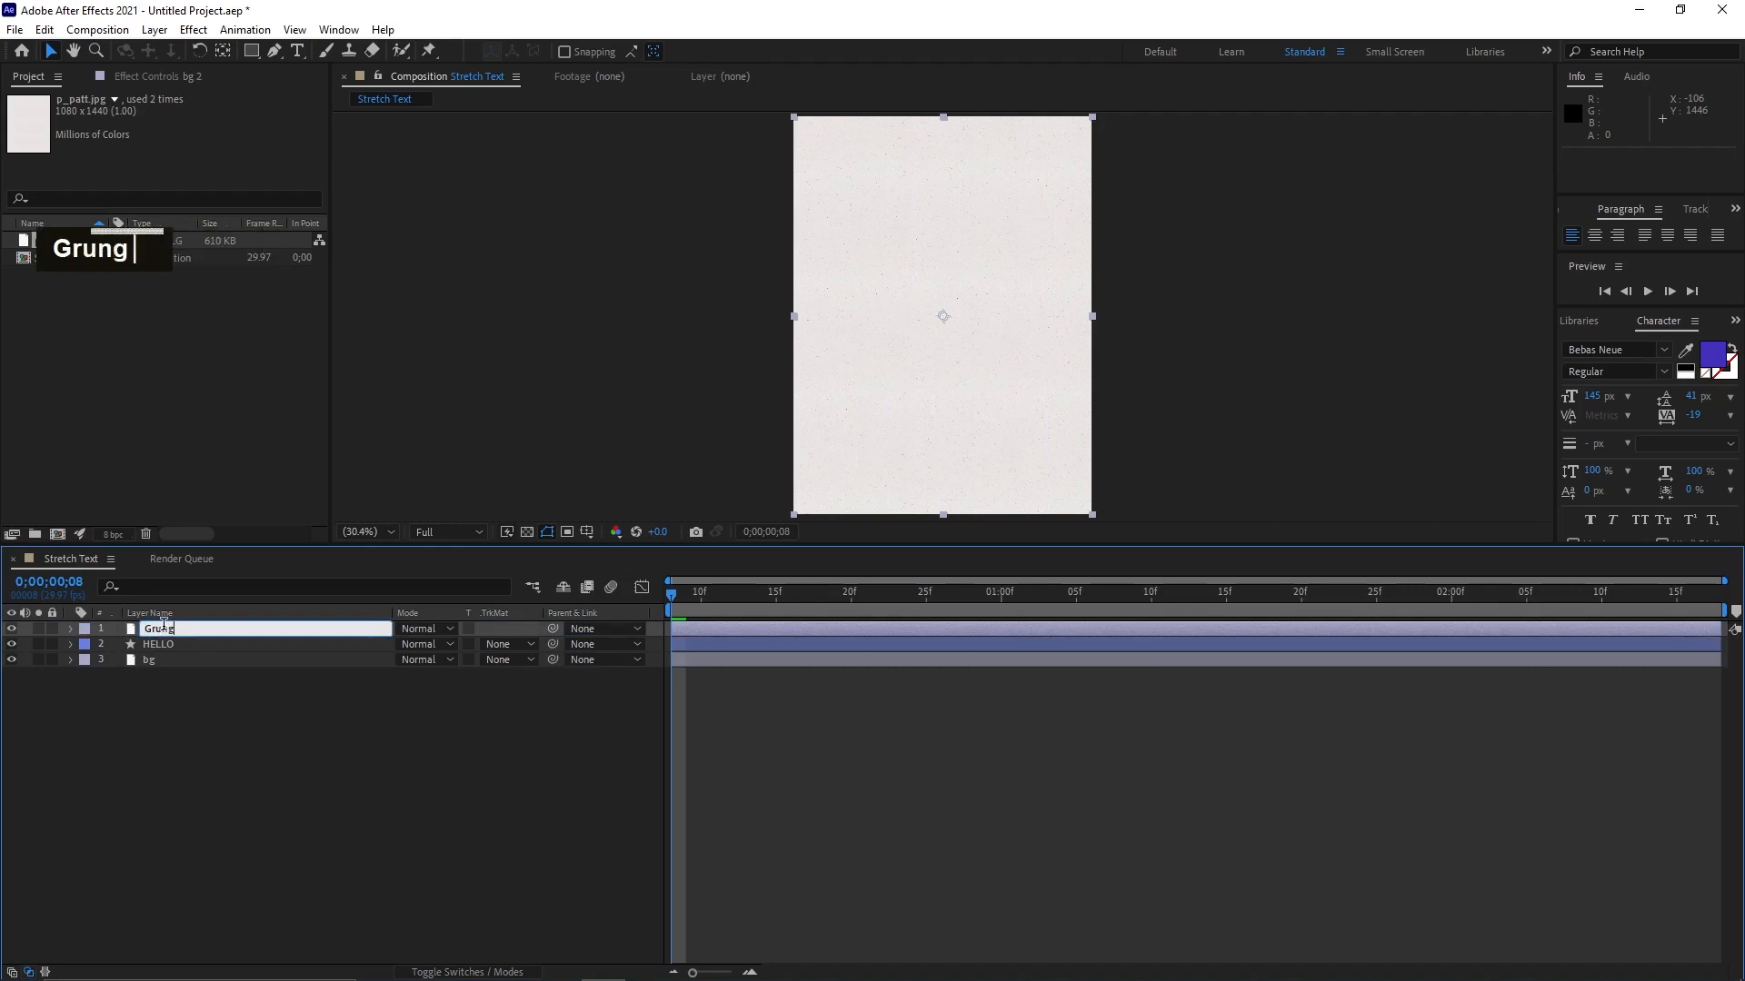
{"action": "type", "text": "e"}
{"action": "key", "text": "Return"}
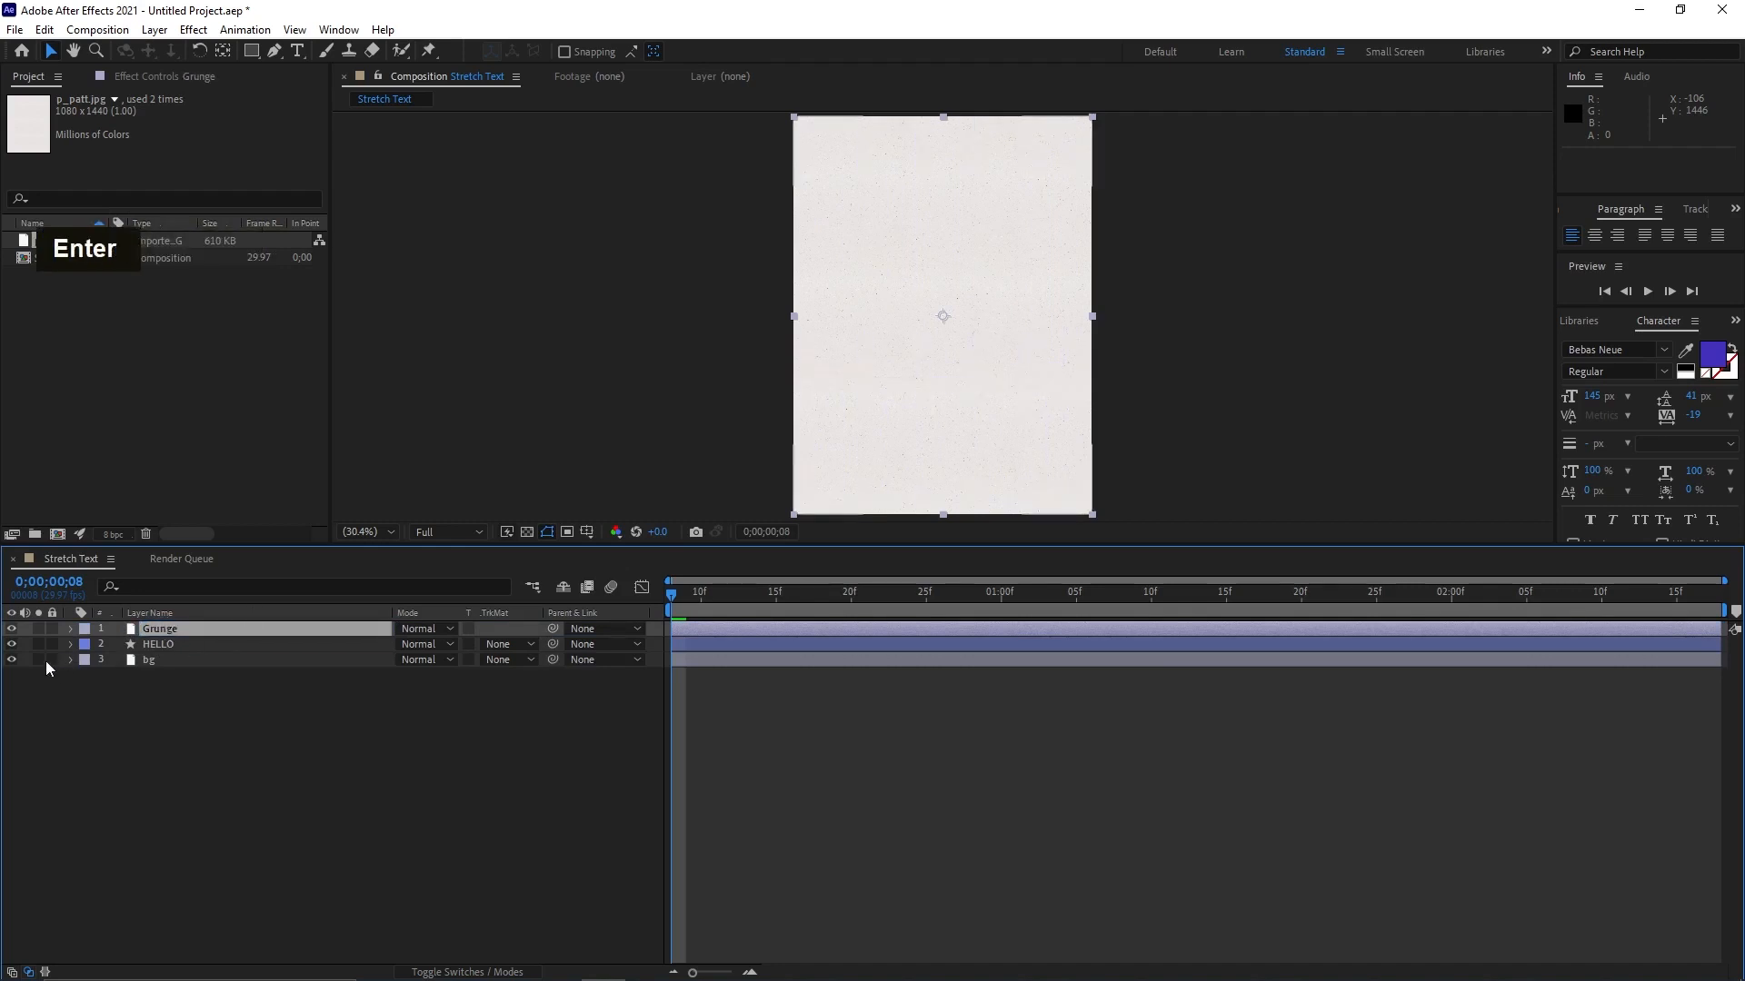
{"action": "double_click", "coordinate": [52, 660]}
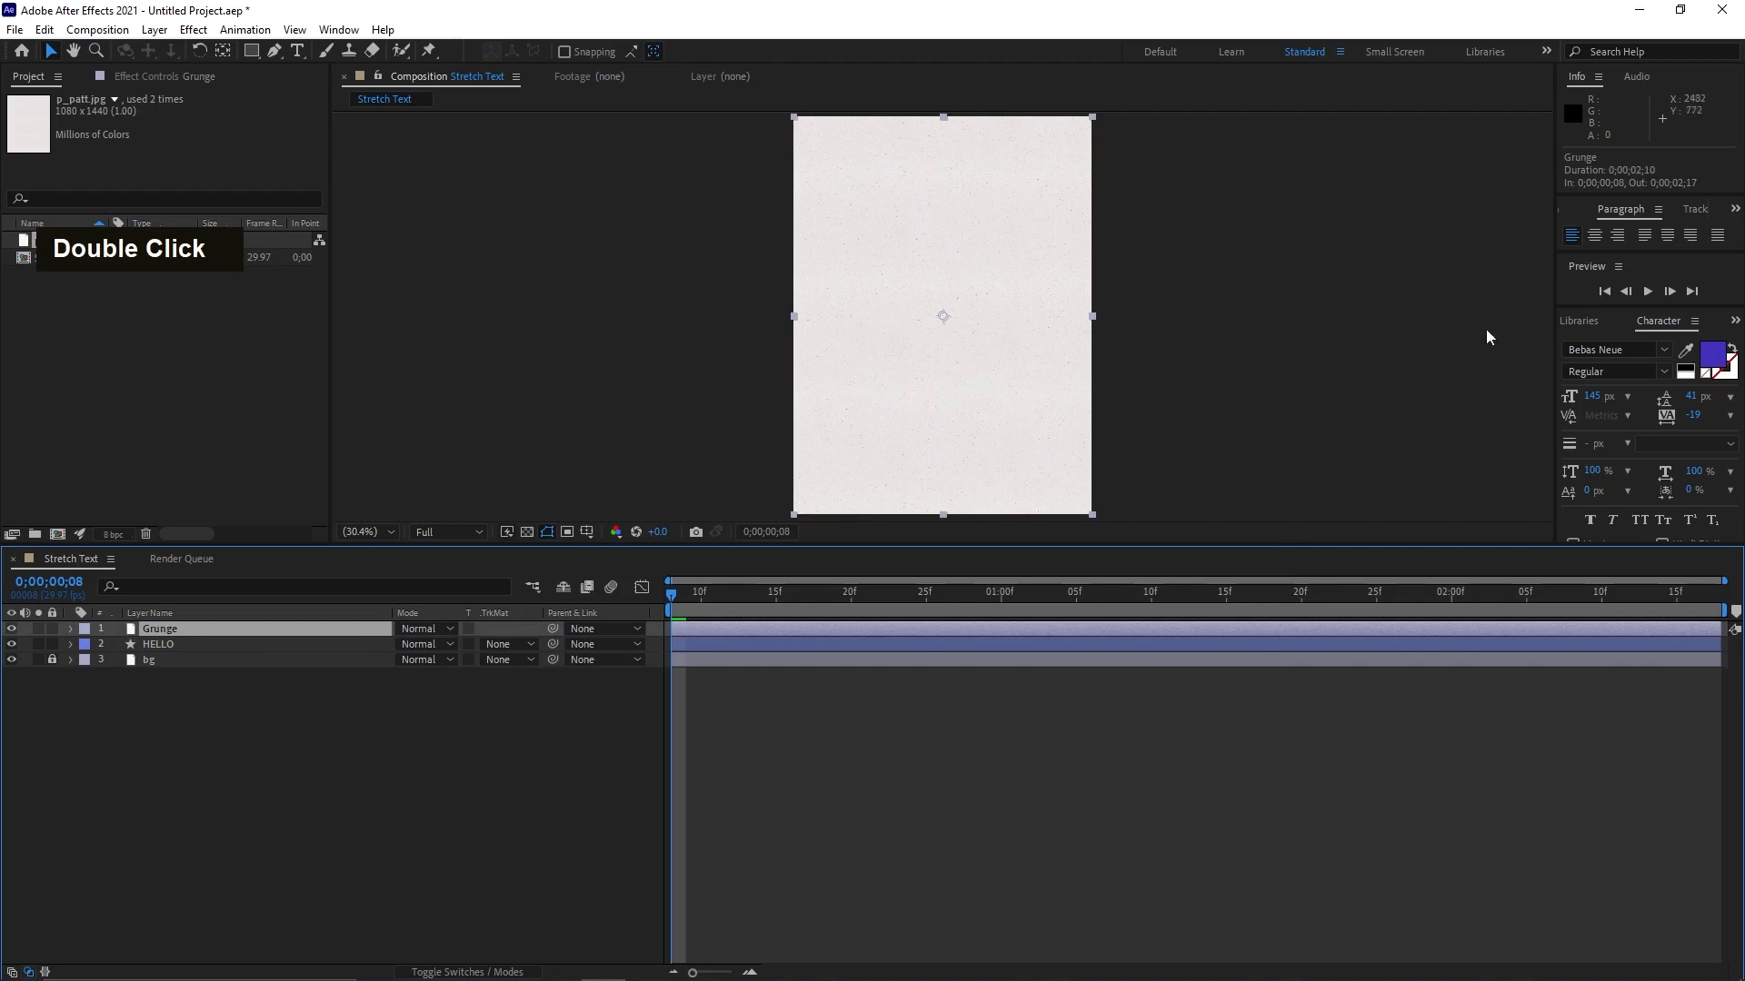
- Find the Hue/Saturation effect and apply it to the Grunge layer
{"action": "left_click", "coordinate": [1736, 323]}
{"action": "left_click", "coordinate": [1685, 343]}
{"action": "left_click", "coordinate": [1632, 345]}
{"action": "type", "text": "hue"}
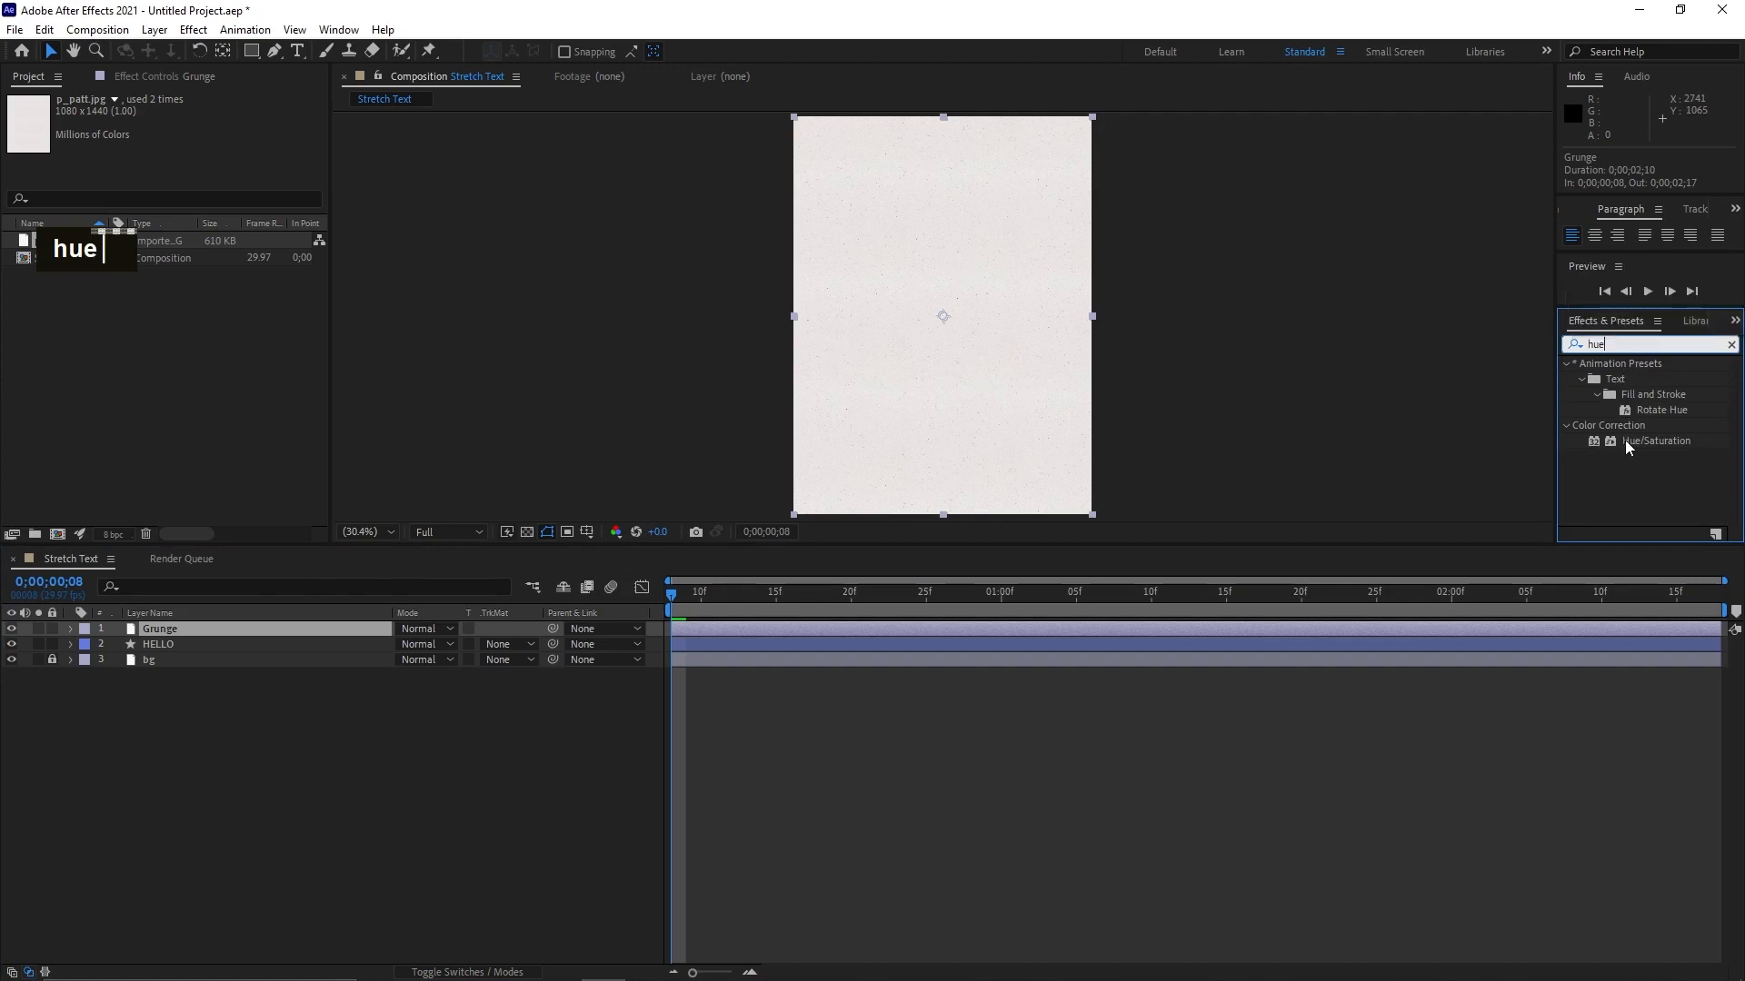
{"action": "left_click_drag", "start_coordinate": [1625, 440], "coordinate": [182, 629]}
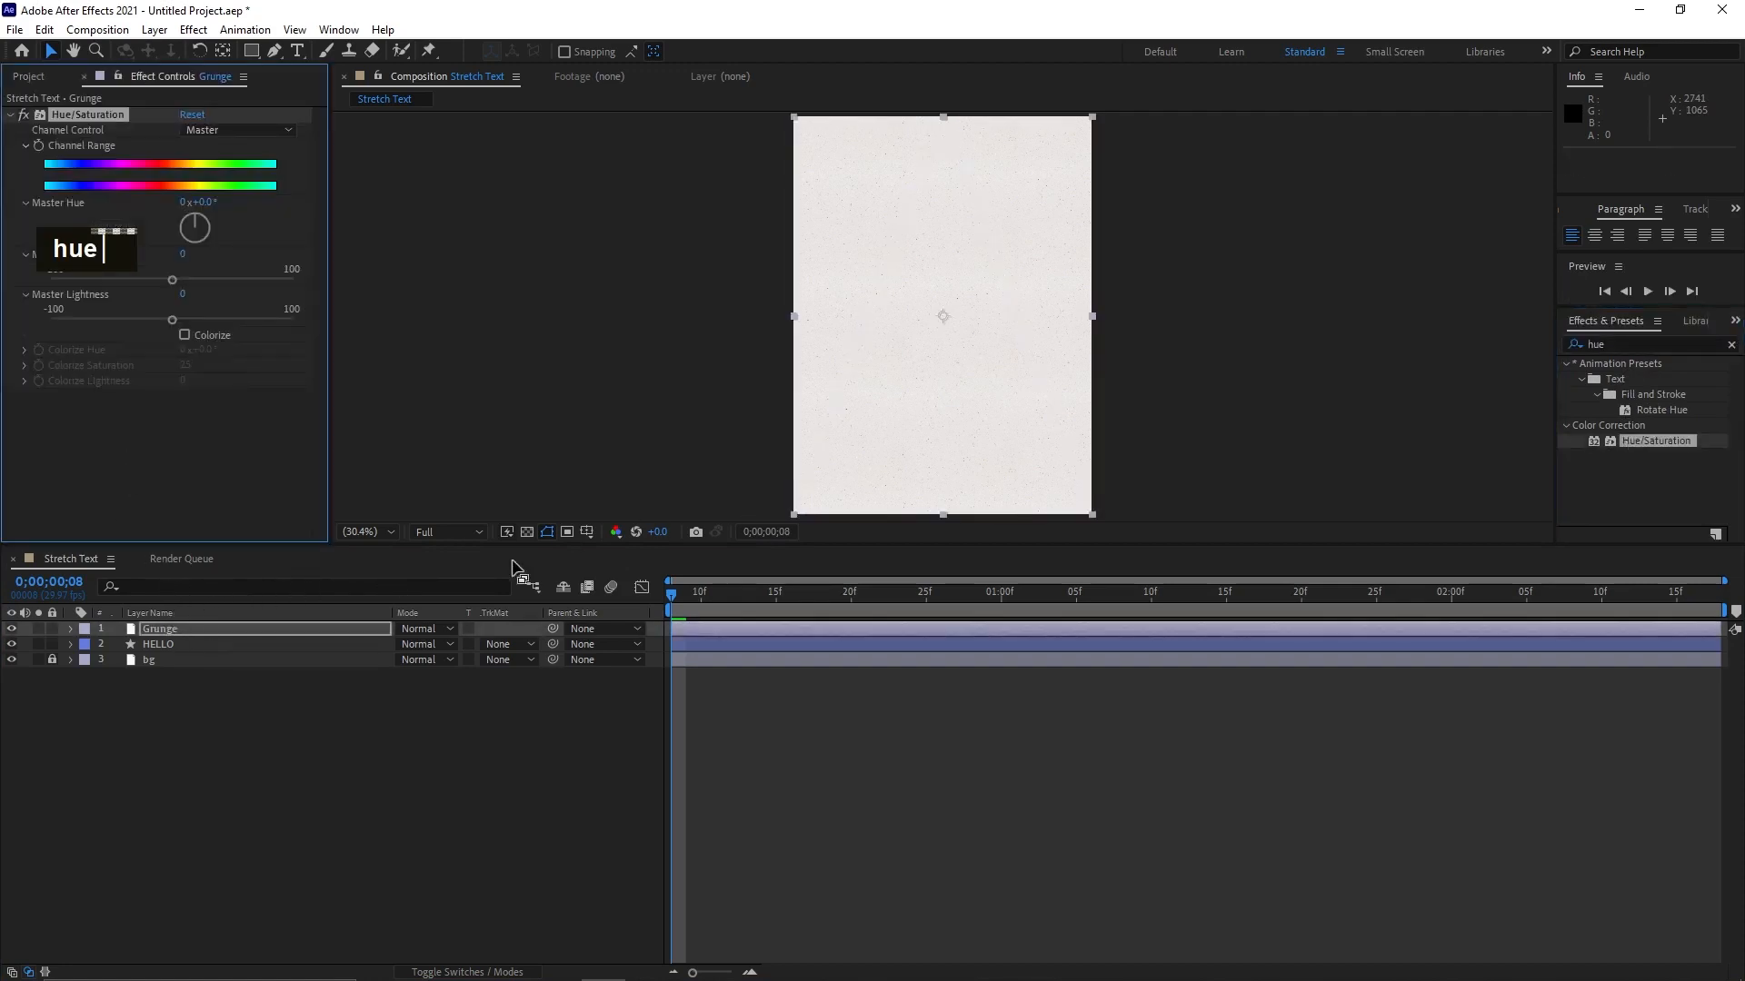
- Add the Levels and Invert effects to the Grunge layer below Hue/Saturation
{"action": "left_click", "coordinate": [1616, 343]}
{"action": "type", "text": "level"}
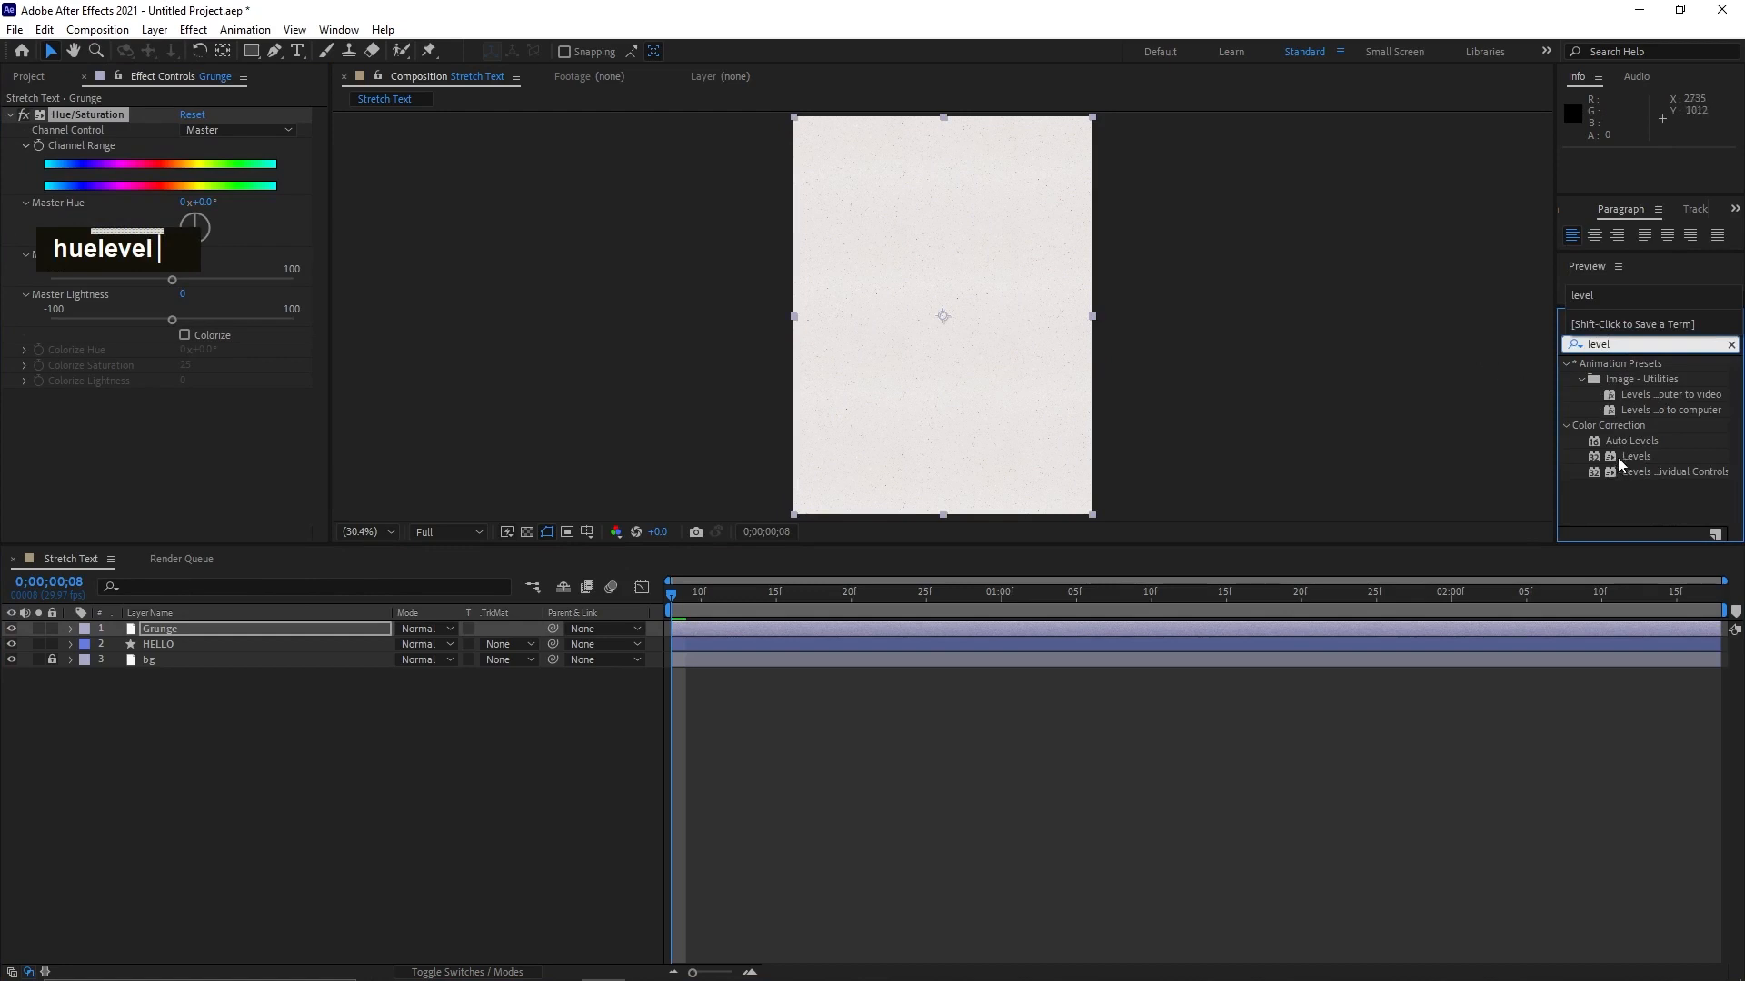
{"action": "left_click_drag", "start_coordinate": [1620, 464], "coordinate": [41, 436]}
{"action": "left_click", "coordinate": [1647, 346]}
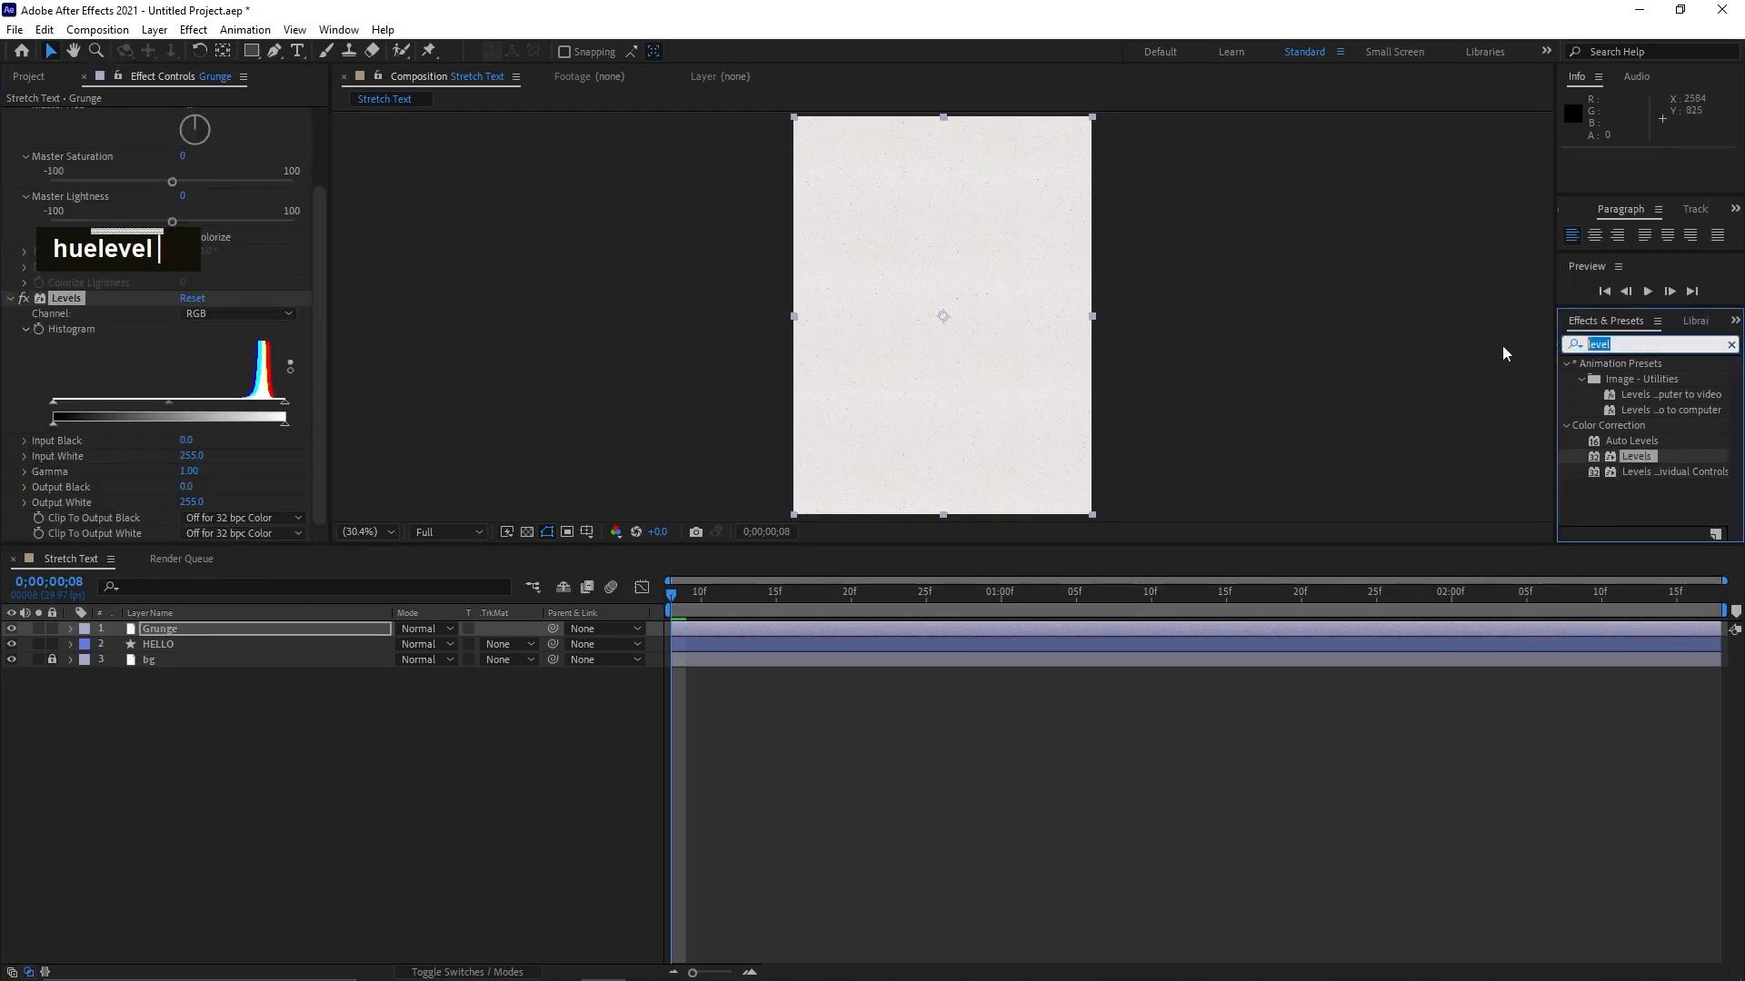
{"action": "type", "text": "in"}
{"action": "type", "text": "rt"}
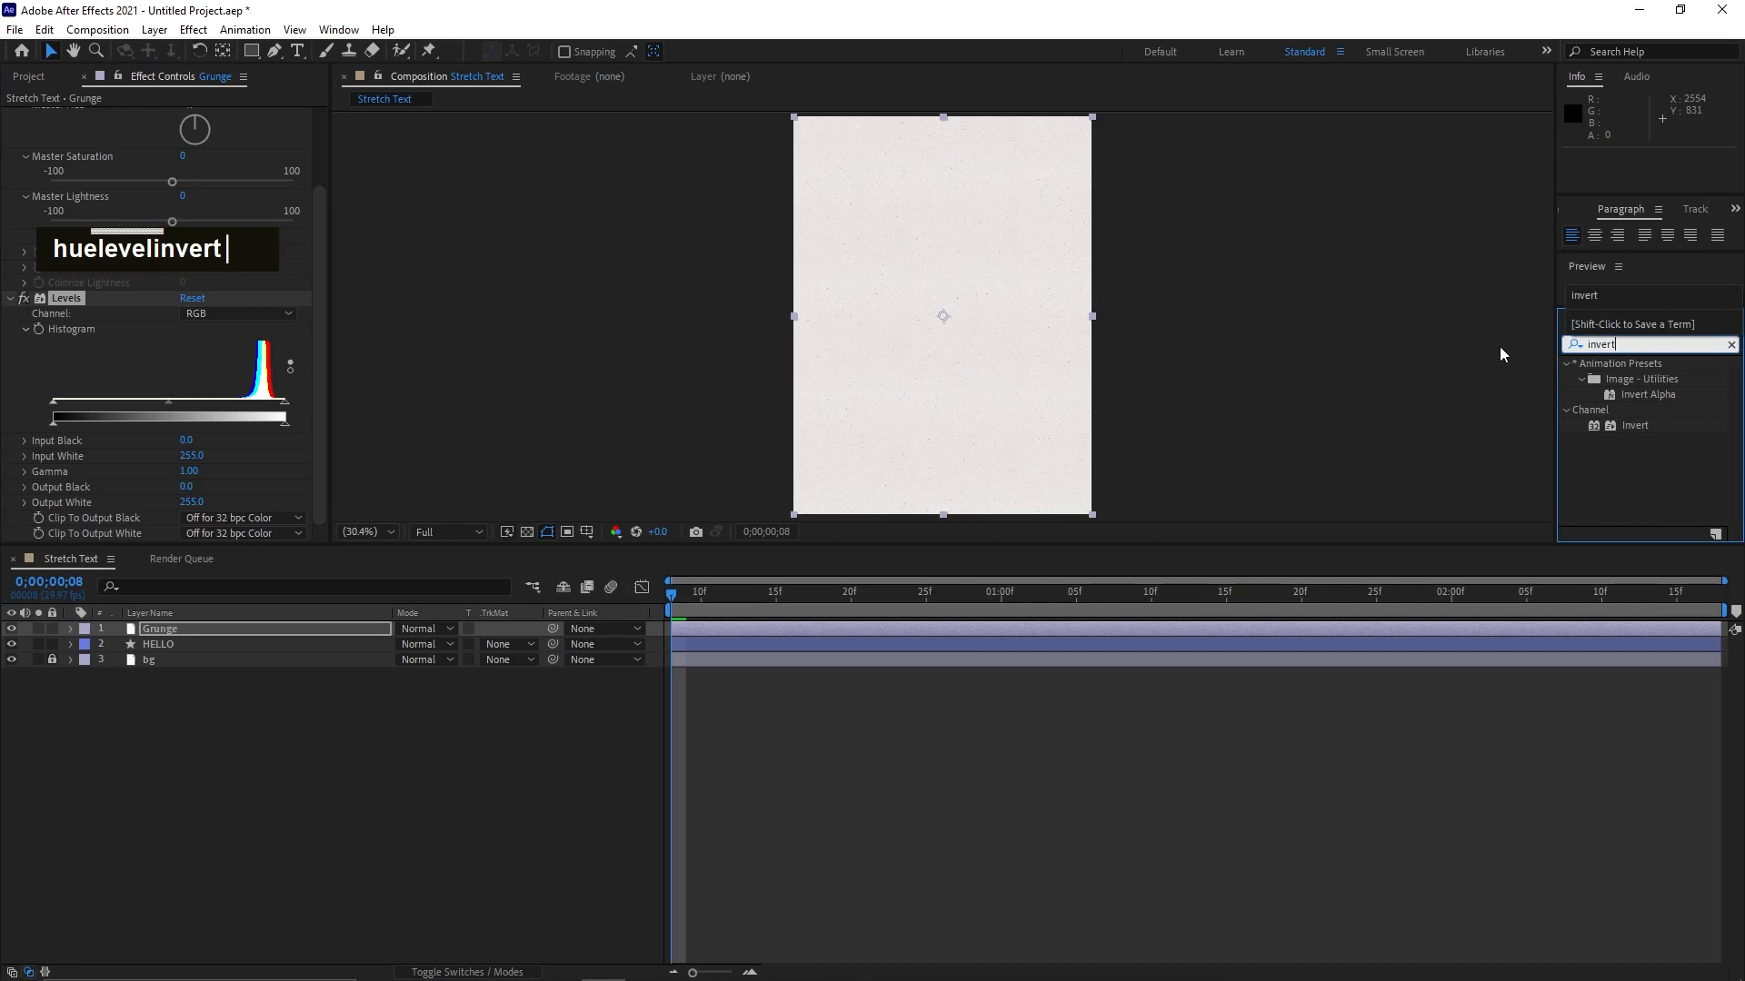
{"action": "left_click_drag", "start_coordinate": [1635, 425], "coordinate": [210, 521]}
- Set the Grunge layer's Master Saturation to -100 and collapse its Hue/Saturation effect
{"action": "scroll", "coordinate": [119, 413], "scroll_direction": "down", "scroll_amount": 1}
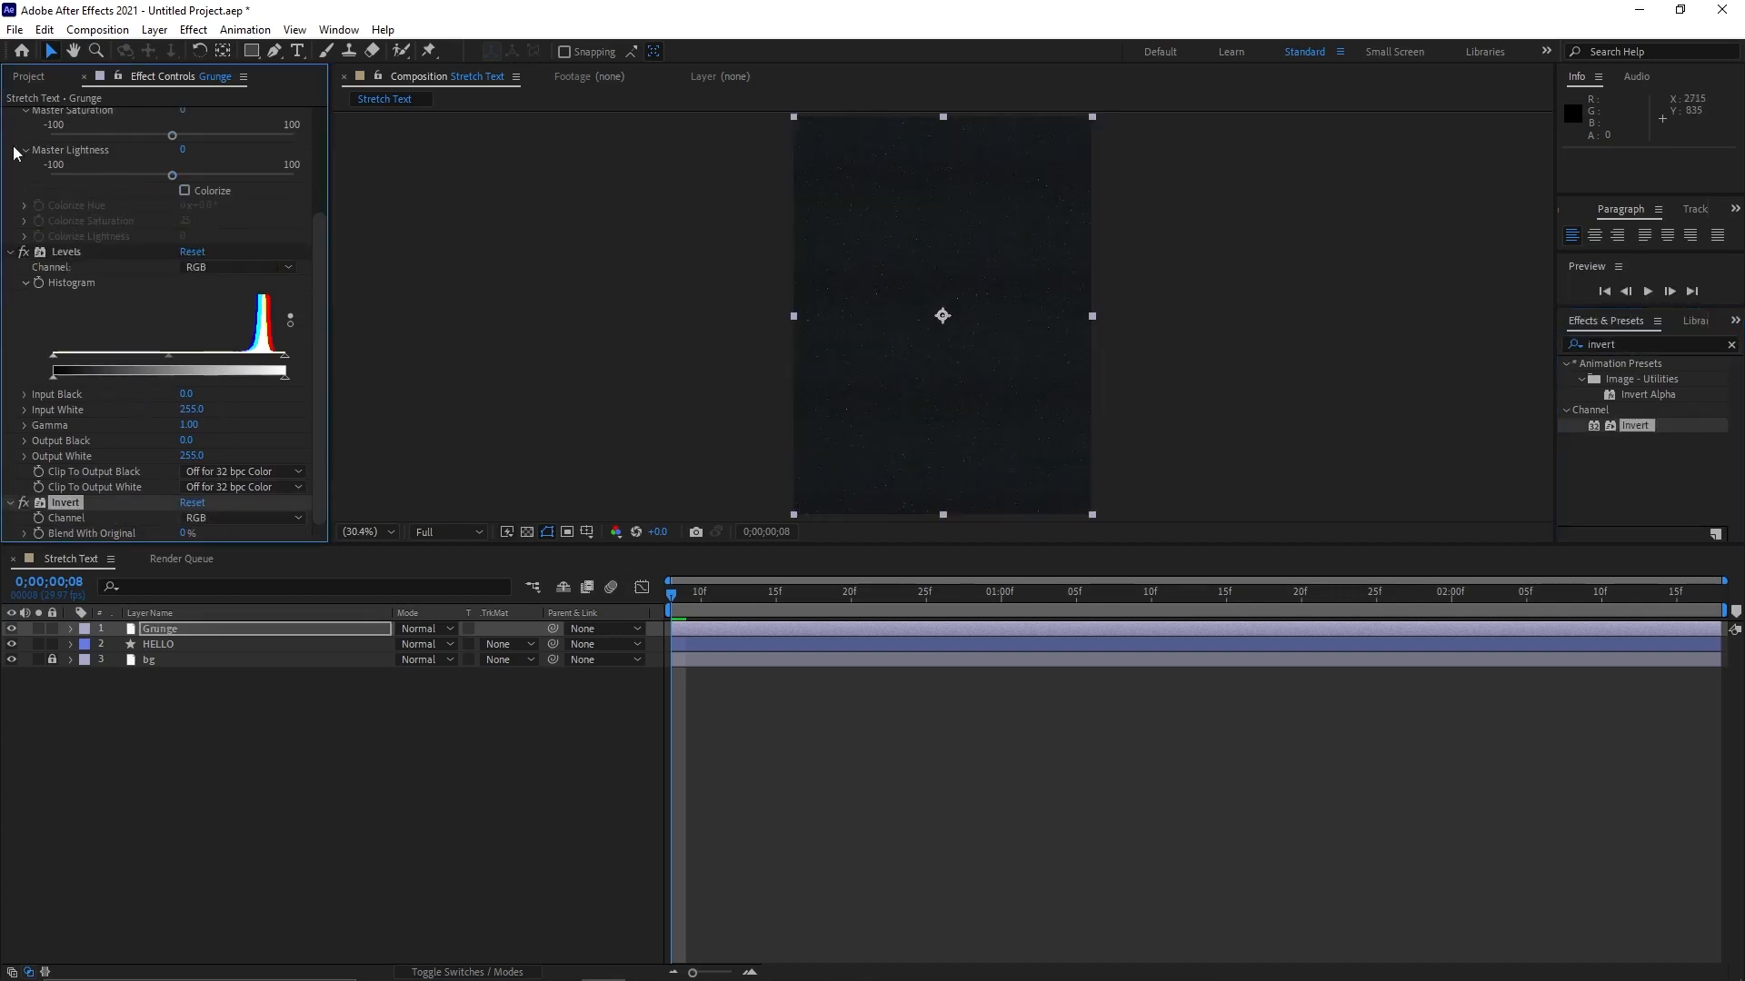
{"action": "scroll", "coordinate": [137, 260], "scroll_direction": "up", "scroll_amount": 1}
{"action": "left_click_drag", "start_coordinate": [87, 267], "coordinate": [25, 274]}
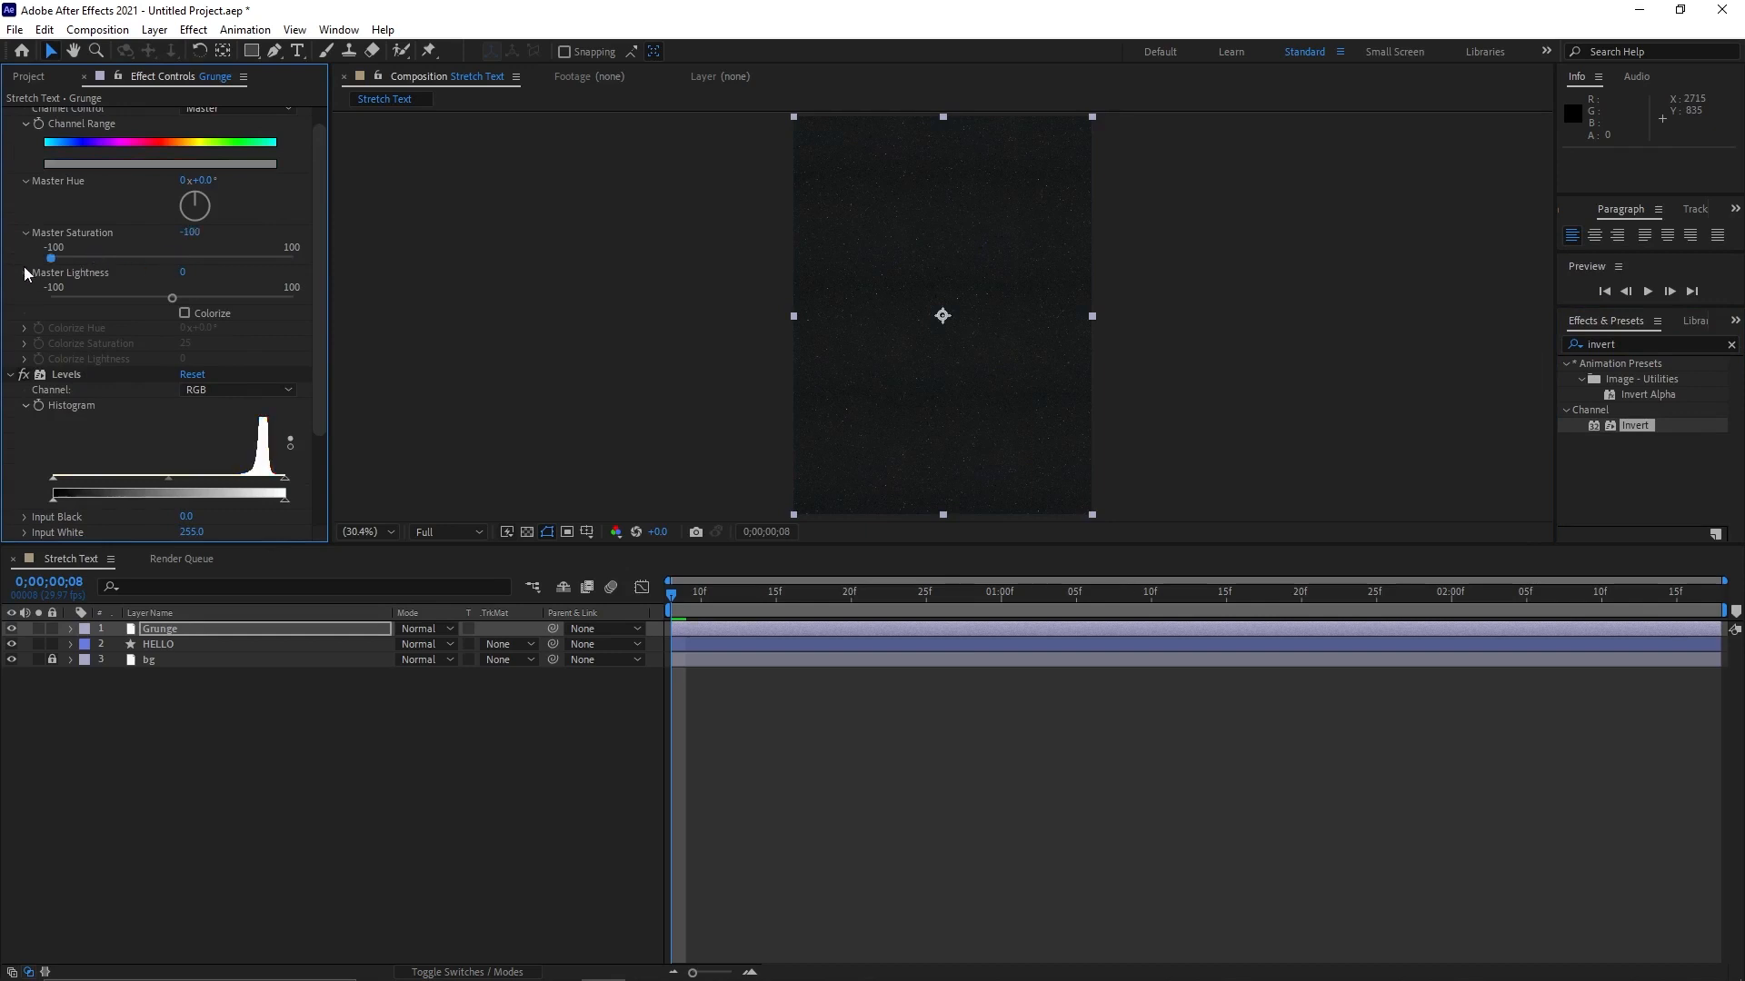
{"action": "scroll", "coordinate": [29, 141], "scroll_direction": "up", "scroll_amount": 1}
{"action": "double_click", "coordinate": [20, 121]}
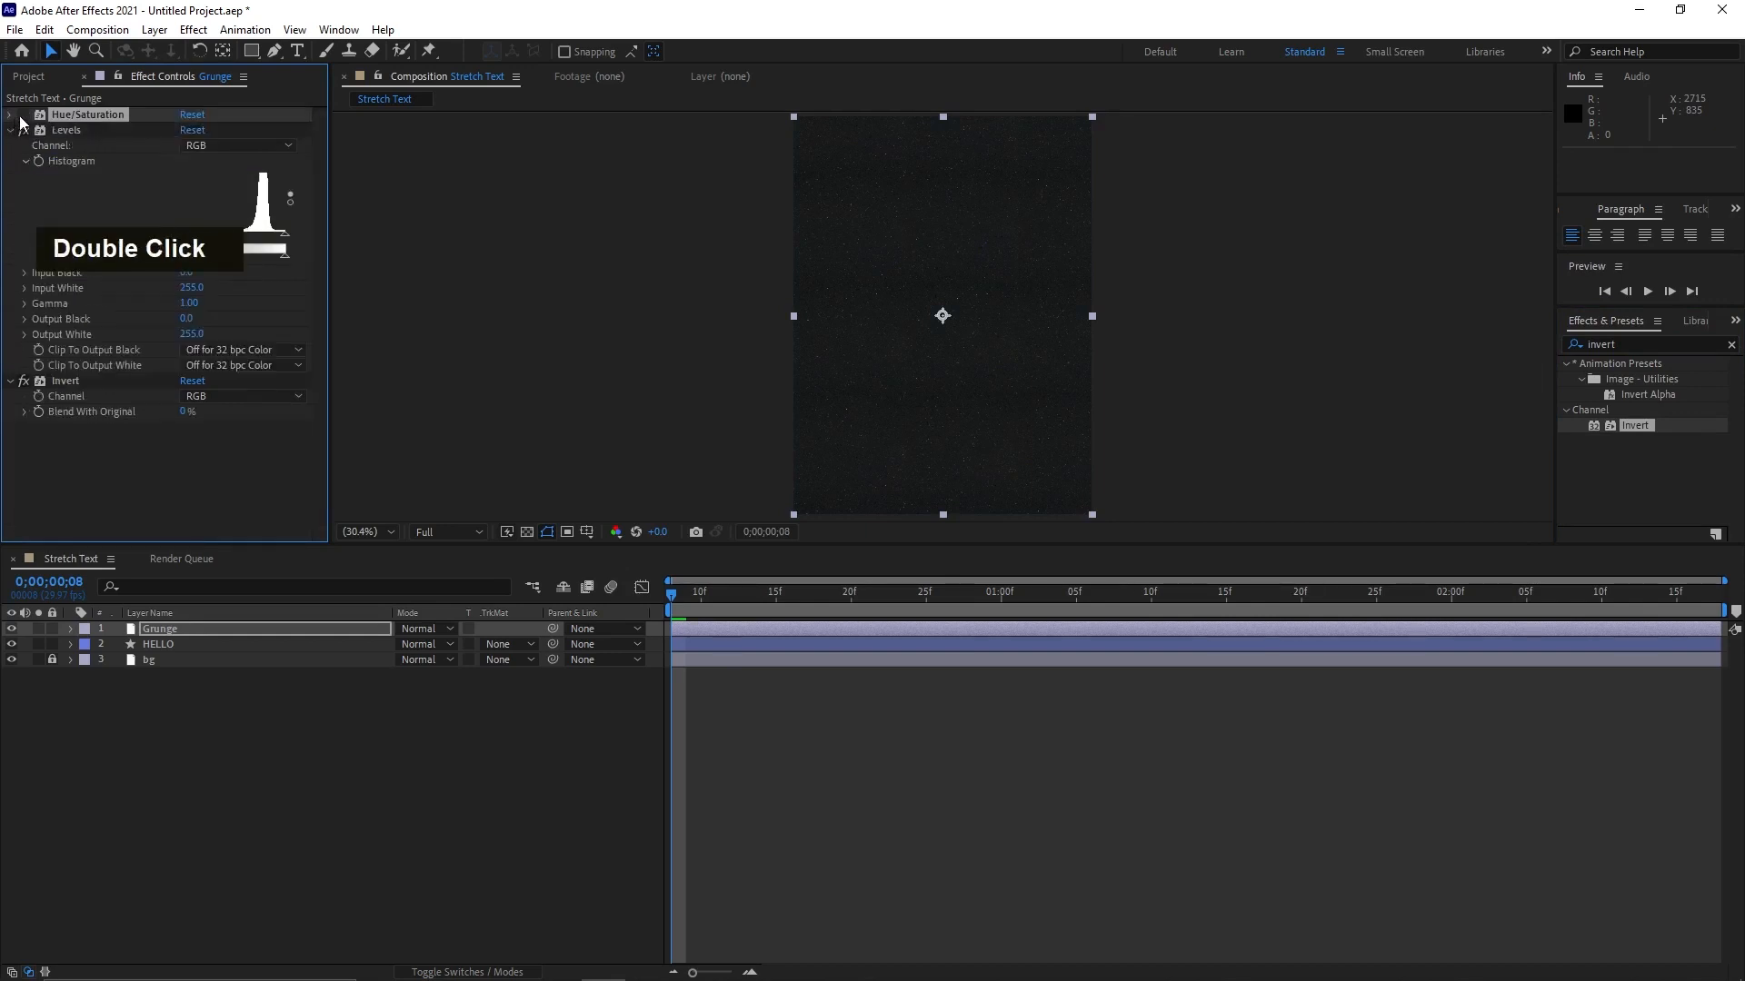
- Set the Grunge layer's Levels to Input White 232 and Gamma 0.58 to bring out the paper specks
{"action": "left_click", "coordinate": [55, 133]}
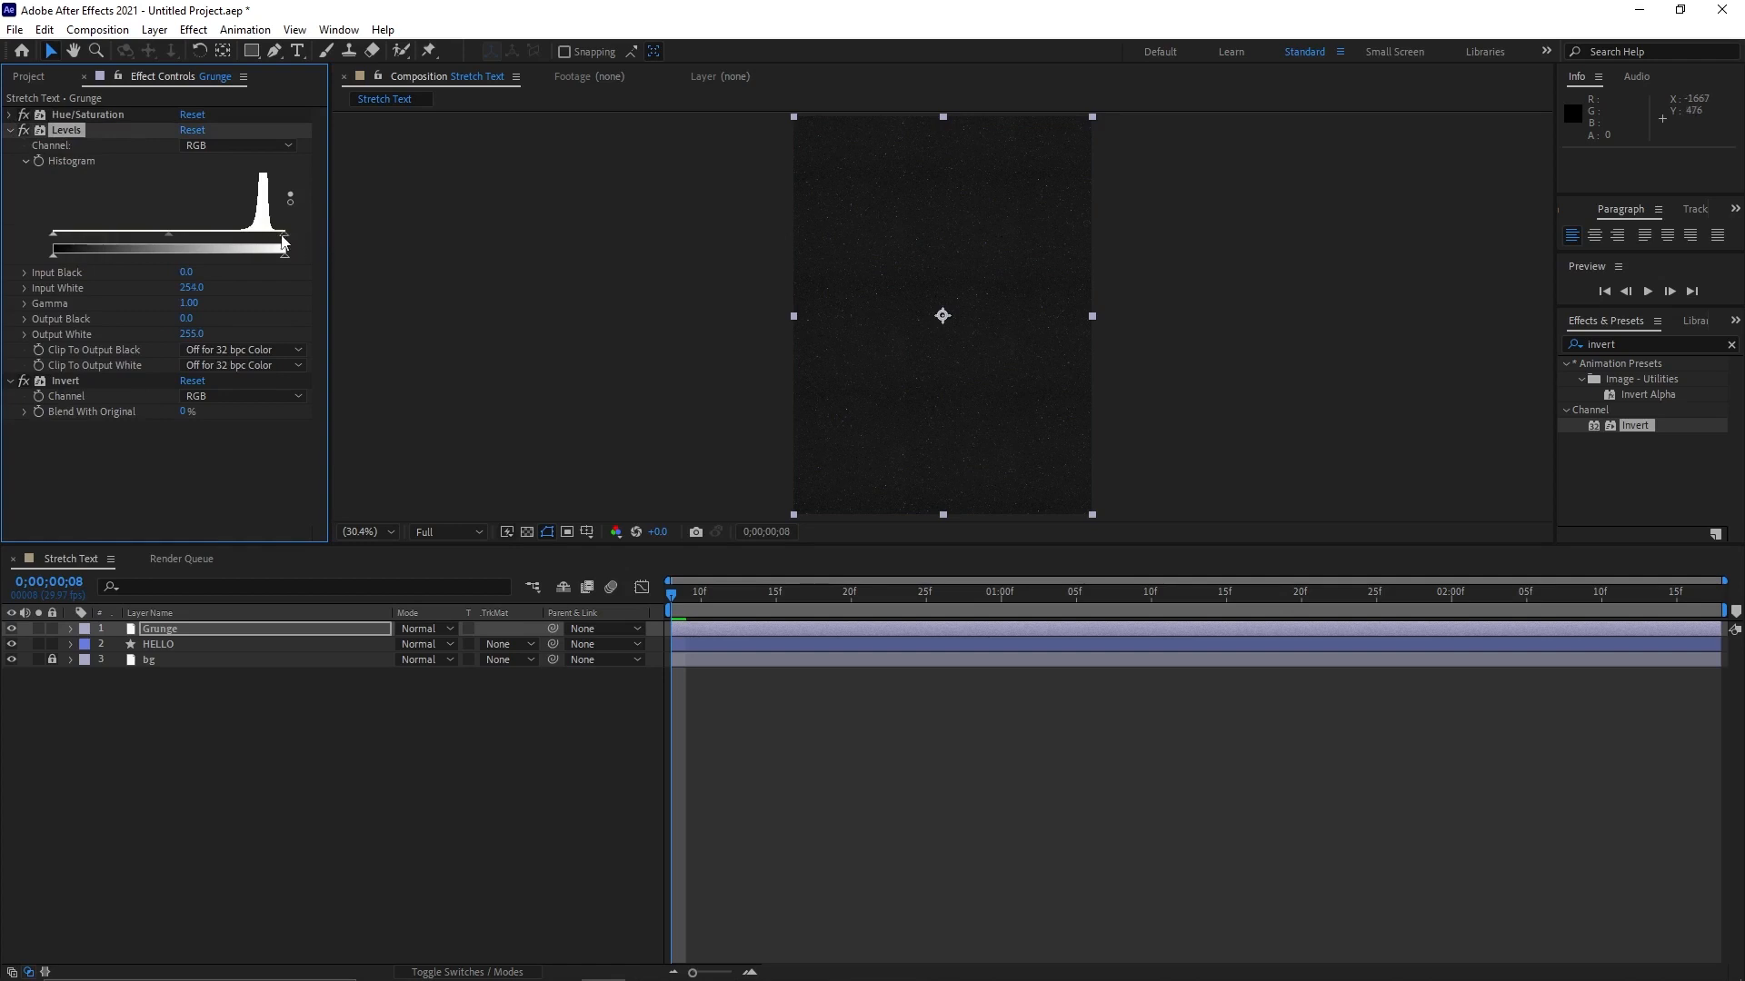
{"action": "left_click_drag", "start_coordinate": [285, 239], "coordinate": [271, 240]}
{"action": "scroll", "coordinate": [1045, 322], "scroll_direction": "up", "scroll_amount": 5}
{"action": "scroll", "coordinate": [614, 282], "scroll_direction": "down", "scroll_amount": 1}
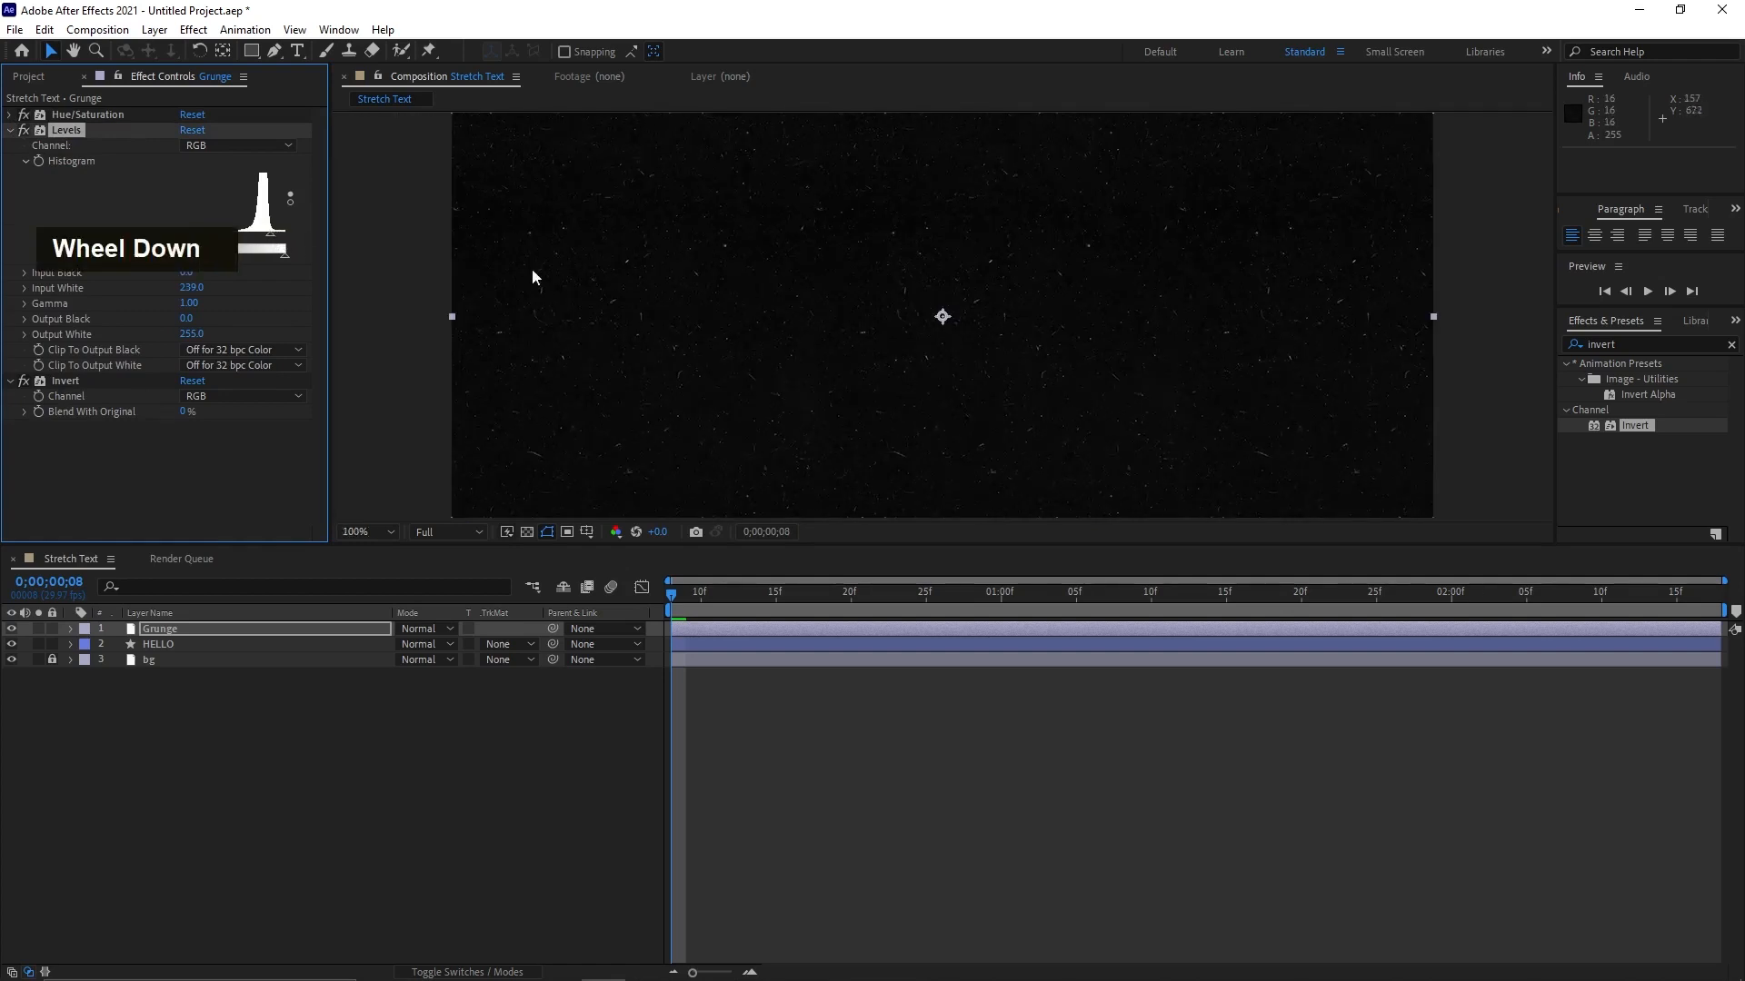
{"action": "left_click_drag", "start_coordinate": [159, 234], "coordinate": [270, 242]}
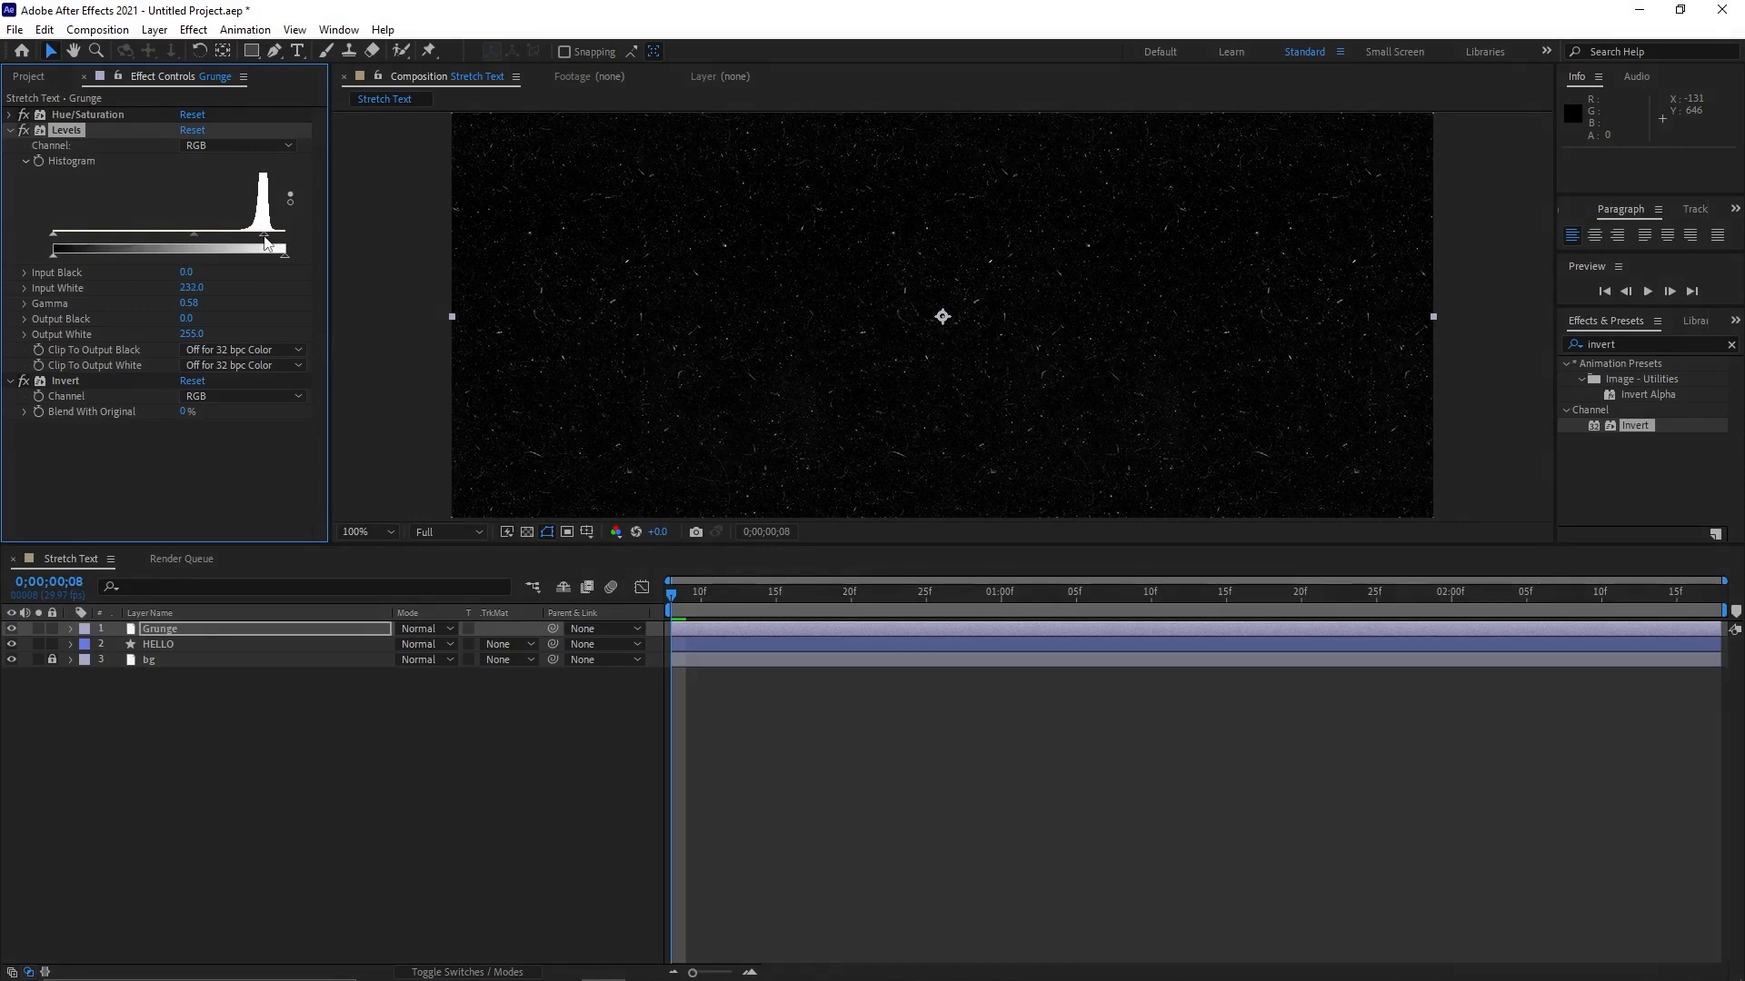
{"action": "left_click", "coordinate": [409, 765]}
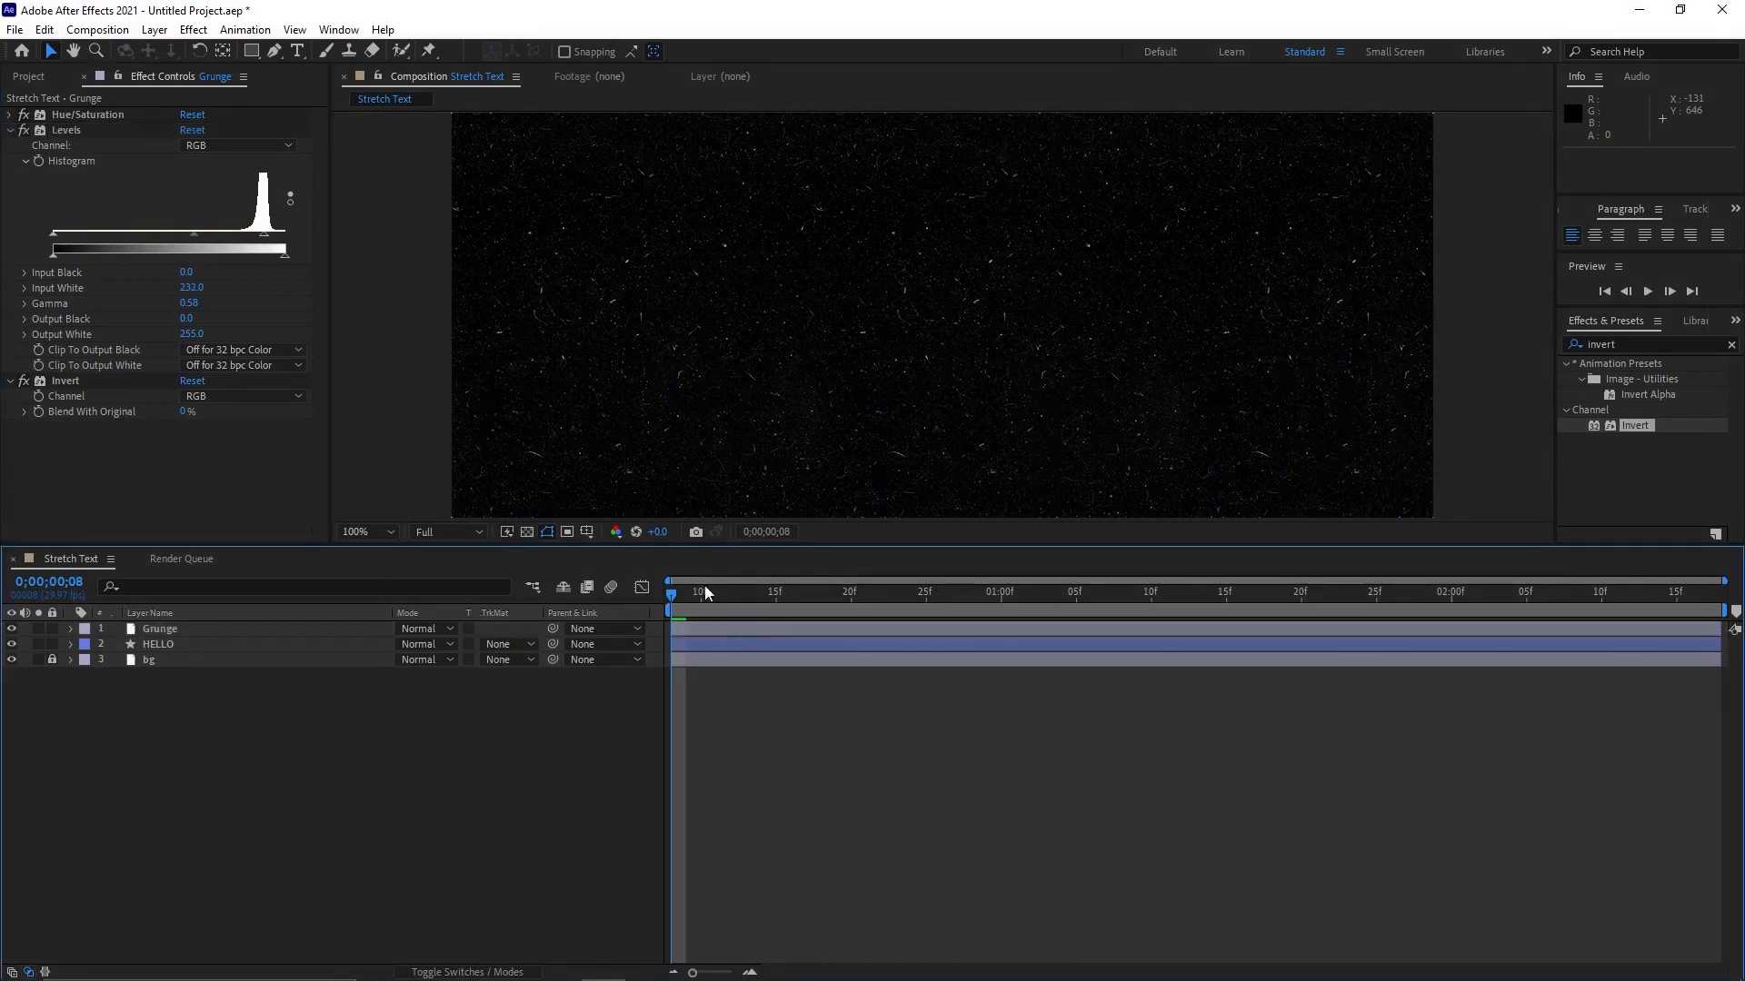
- Compare the artwork with the Grunge layer hidden and shown, and set its blending mode to Screen
{"action": "double_click", "coordinate": [13, 630]}
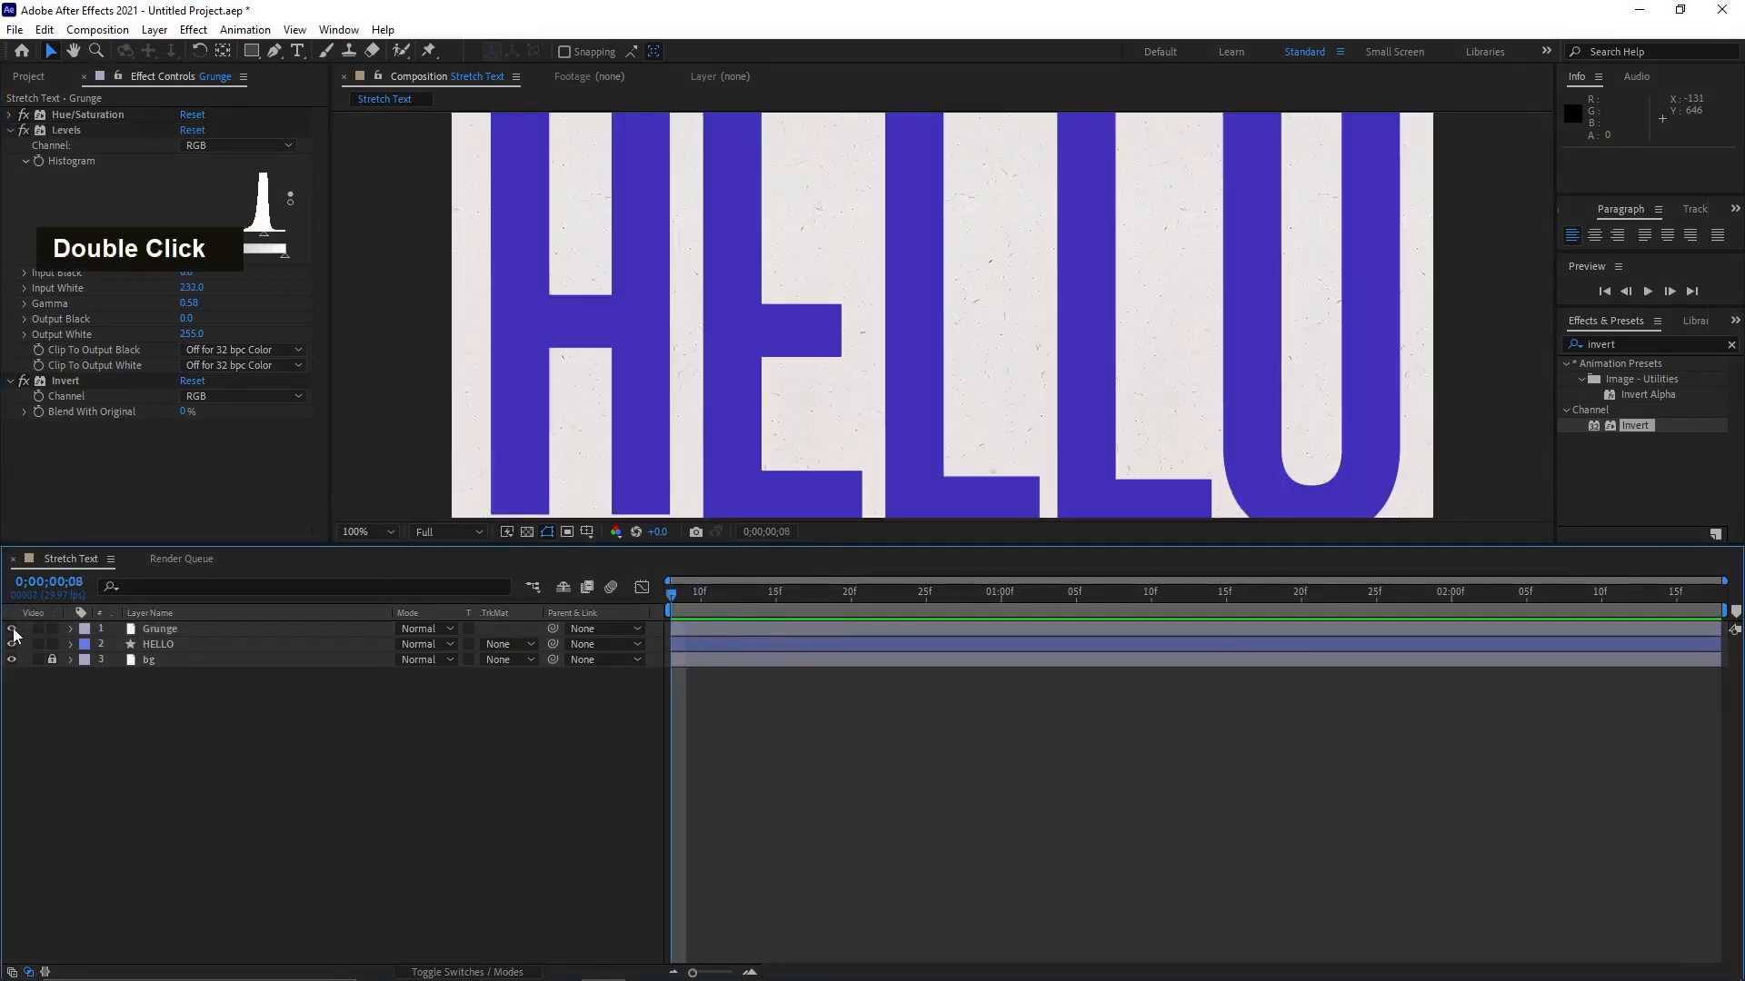
{"action": "left_click", "coordinate": [418, 628]}
{"action": "left_click", "coordinate": [490, 416]}
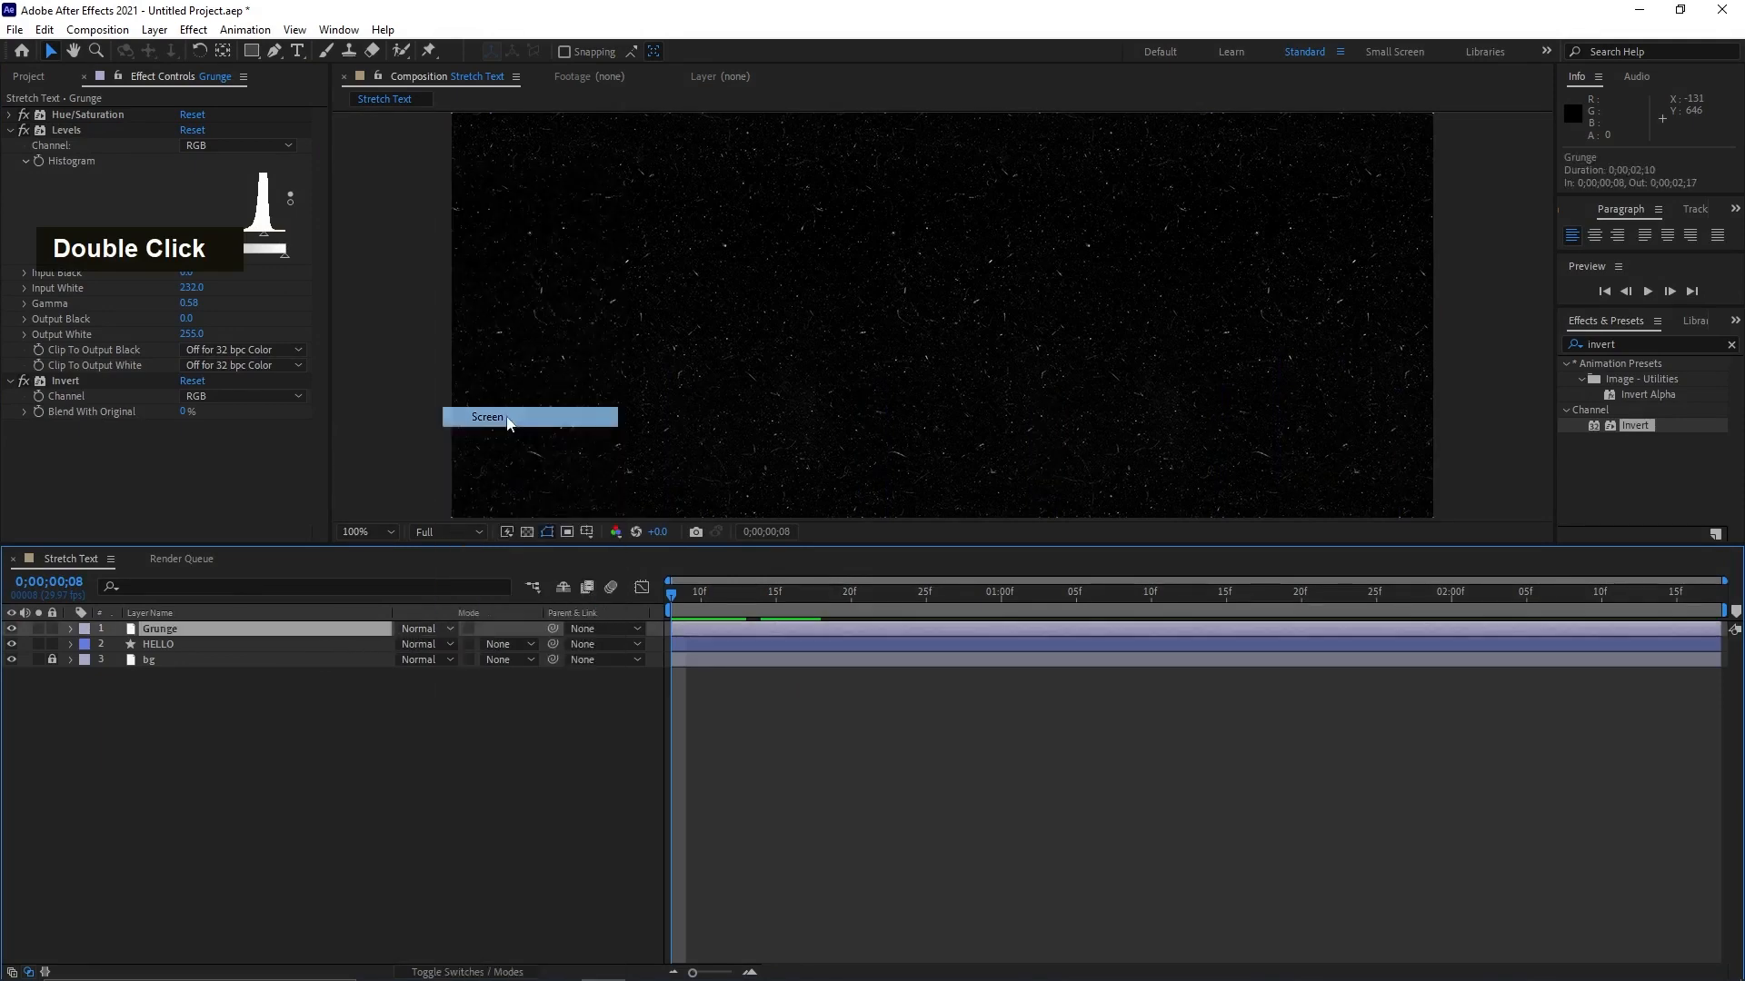
- Fit the composition in the viewer and preview the animation with the grunge texture
{"action": "scroll", "coordinate": [913, 369], "scroll_direction": "down", "scroll_amount": 2}
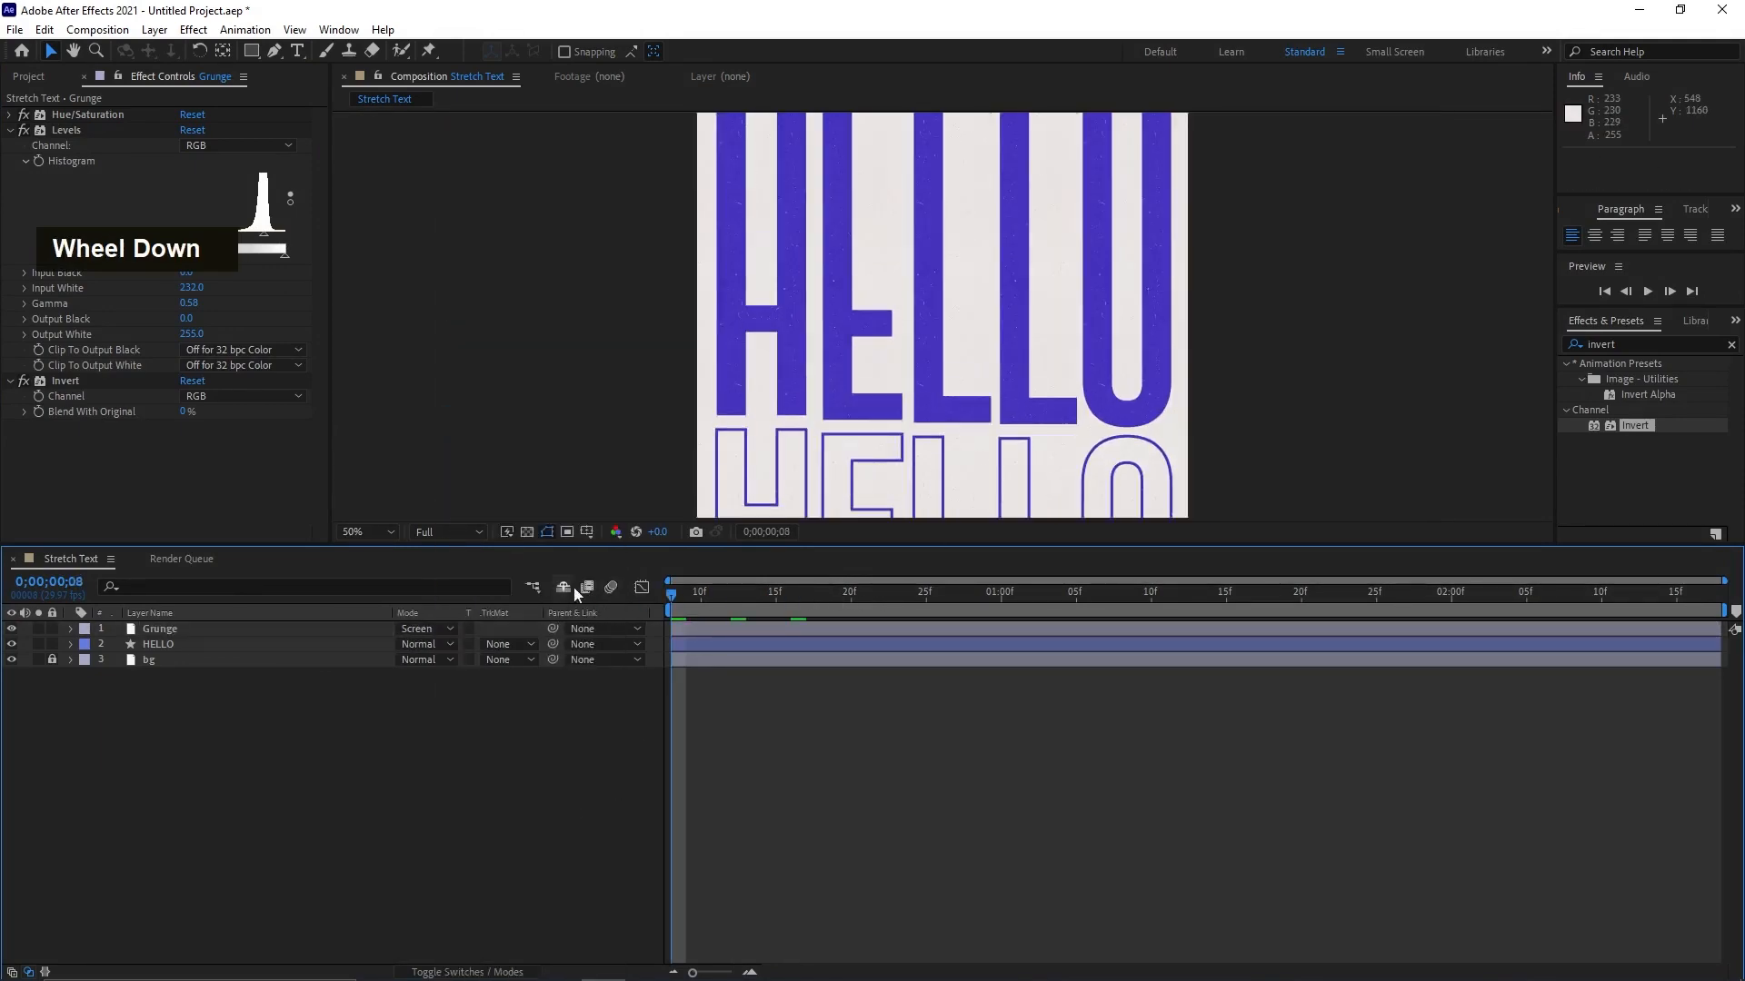
{"action": "left_click", "coordinate": [369, 532]}
{"action": "left_click", "coordinate": [395, 578]}
{"action": "key", "text": "space"}
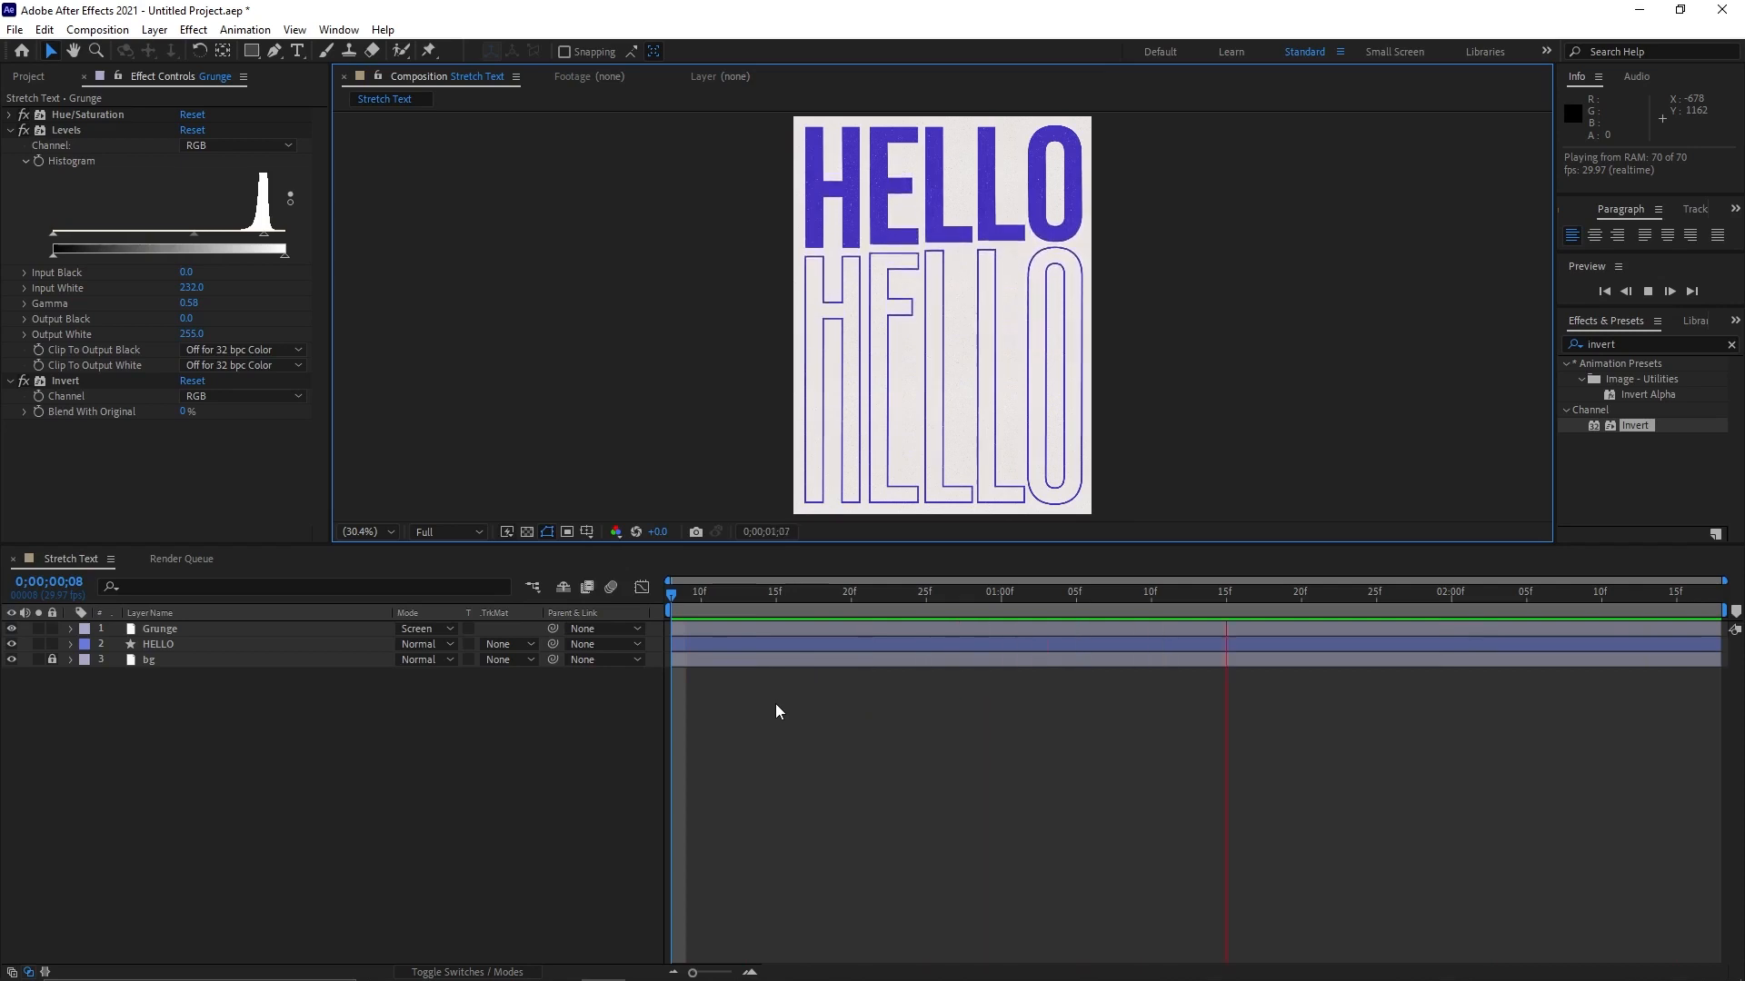
{"action": "key", "text": "space"}
{"action": "left_click", "coordinate": [712, 603]}
{"action": "left_click_drag", "start_coordinate": [764, 598], "coordinate": [389, 667]}
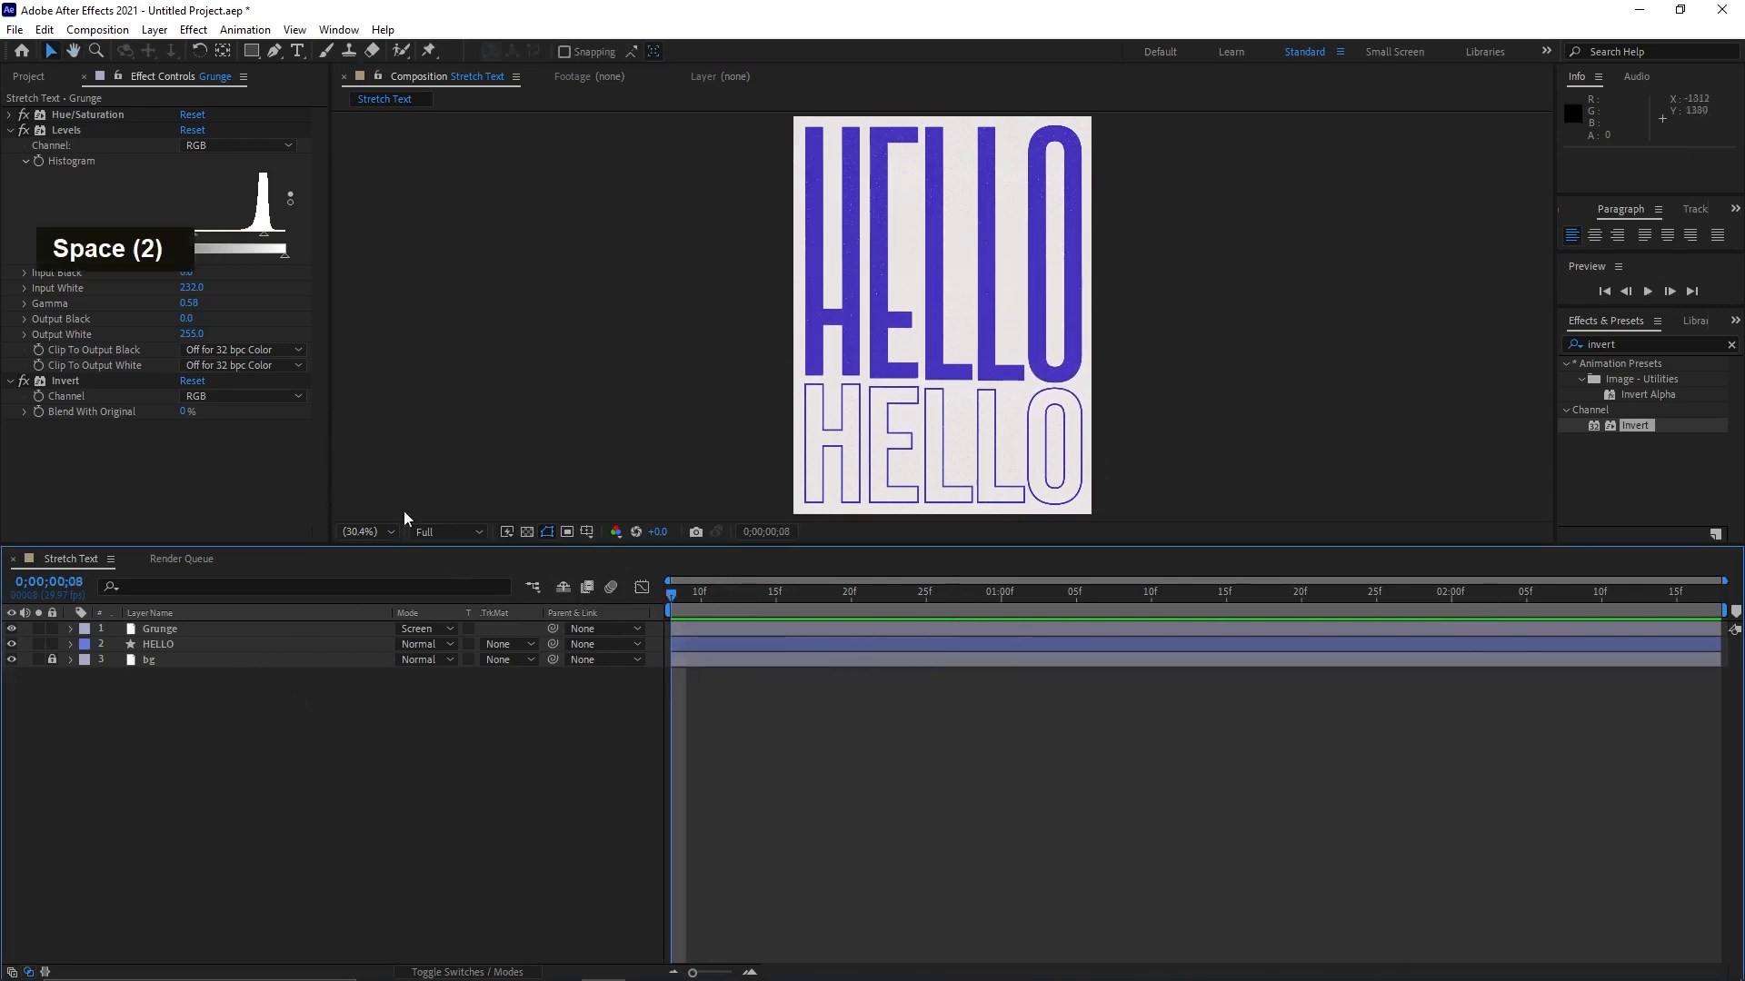
- Add a new adjustment layer between the Grunge and HELLO layers
{"action": "right_click", "coordinate": [203, 707]}
{"action": "mouse_move", "coordinate": [330, 721]}
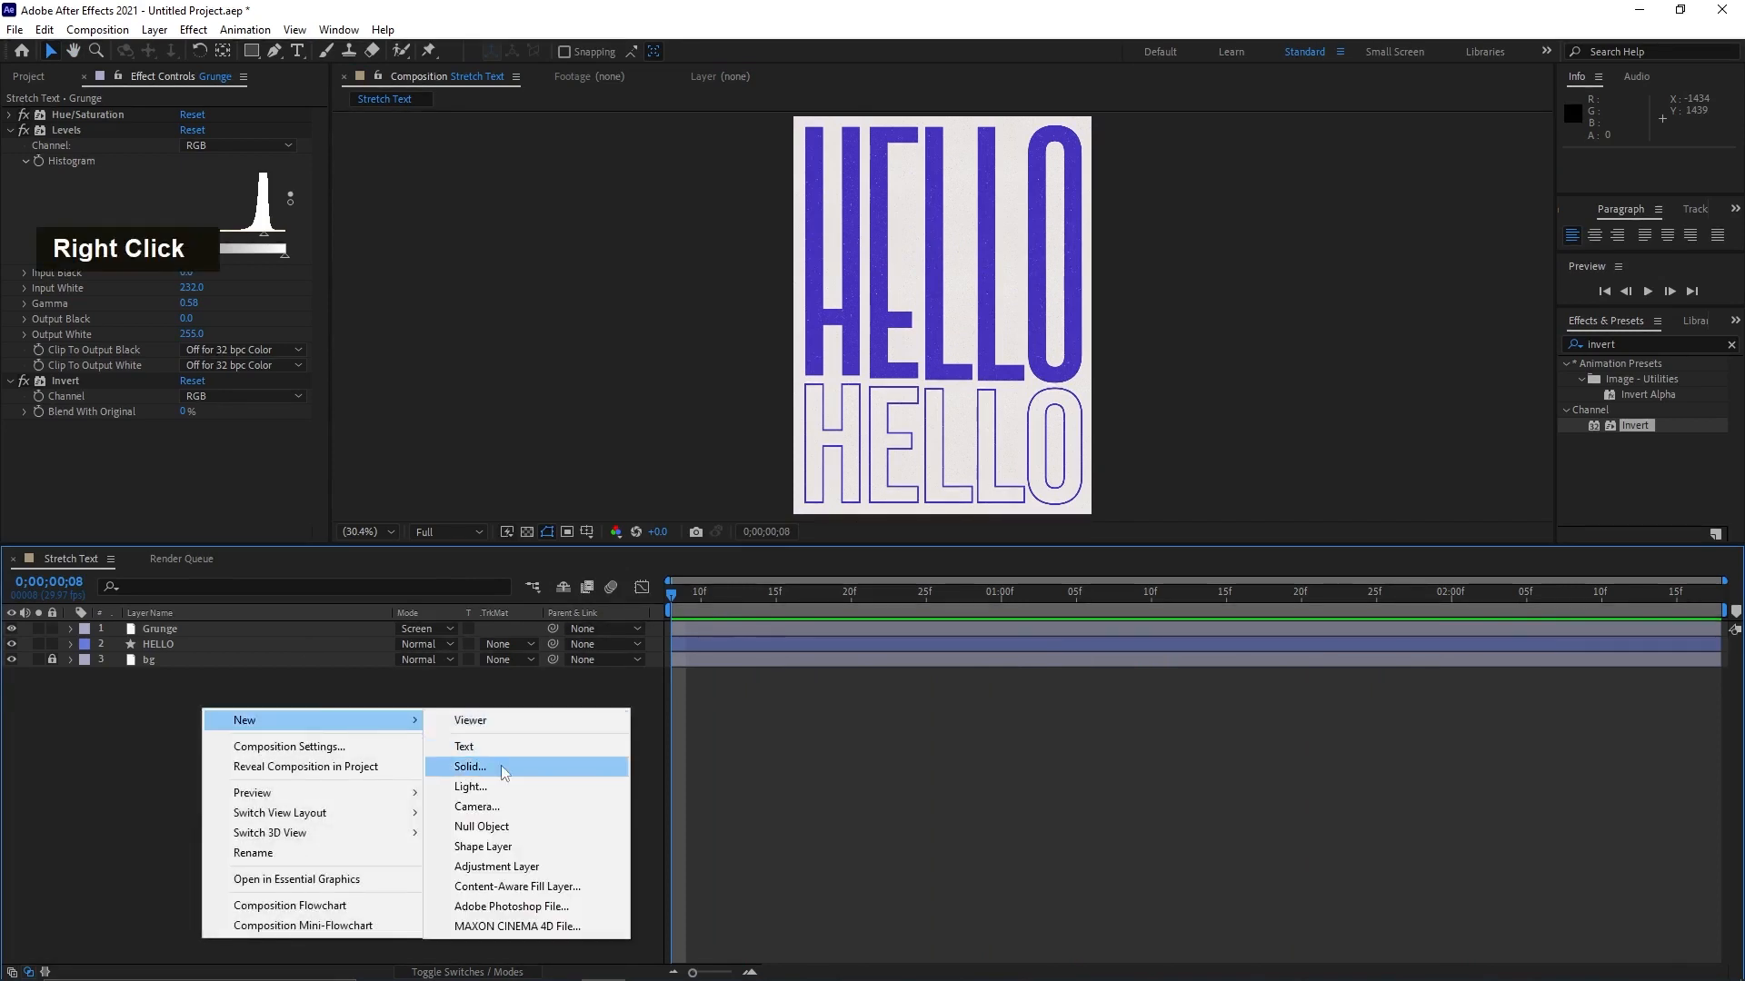
{"action": "left_click", "coordinate": [522, 868]}
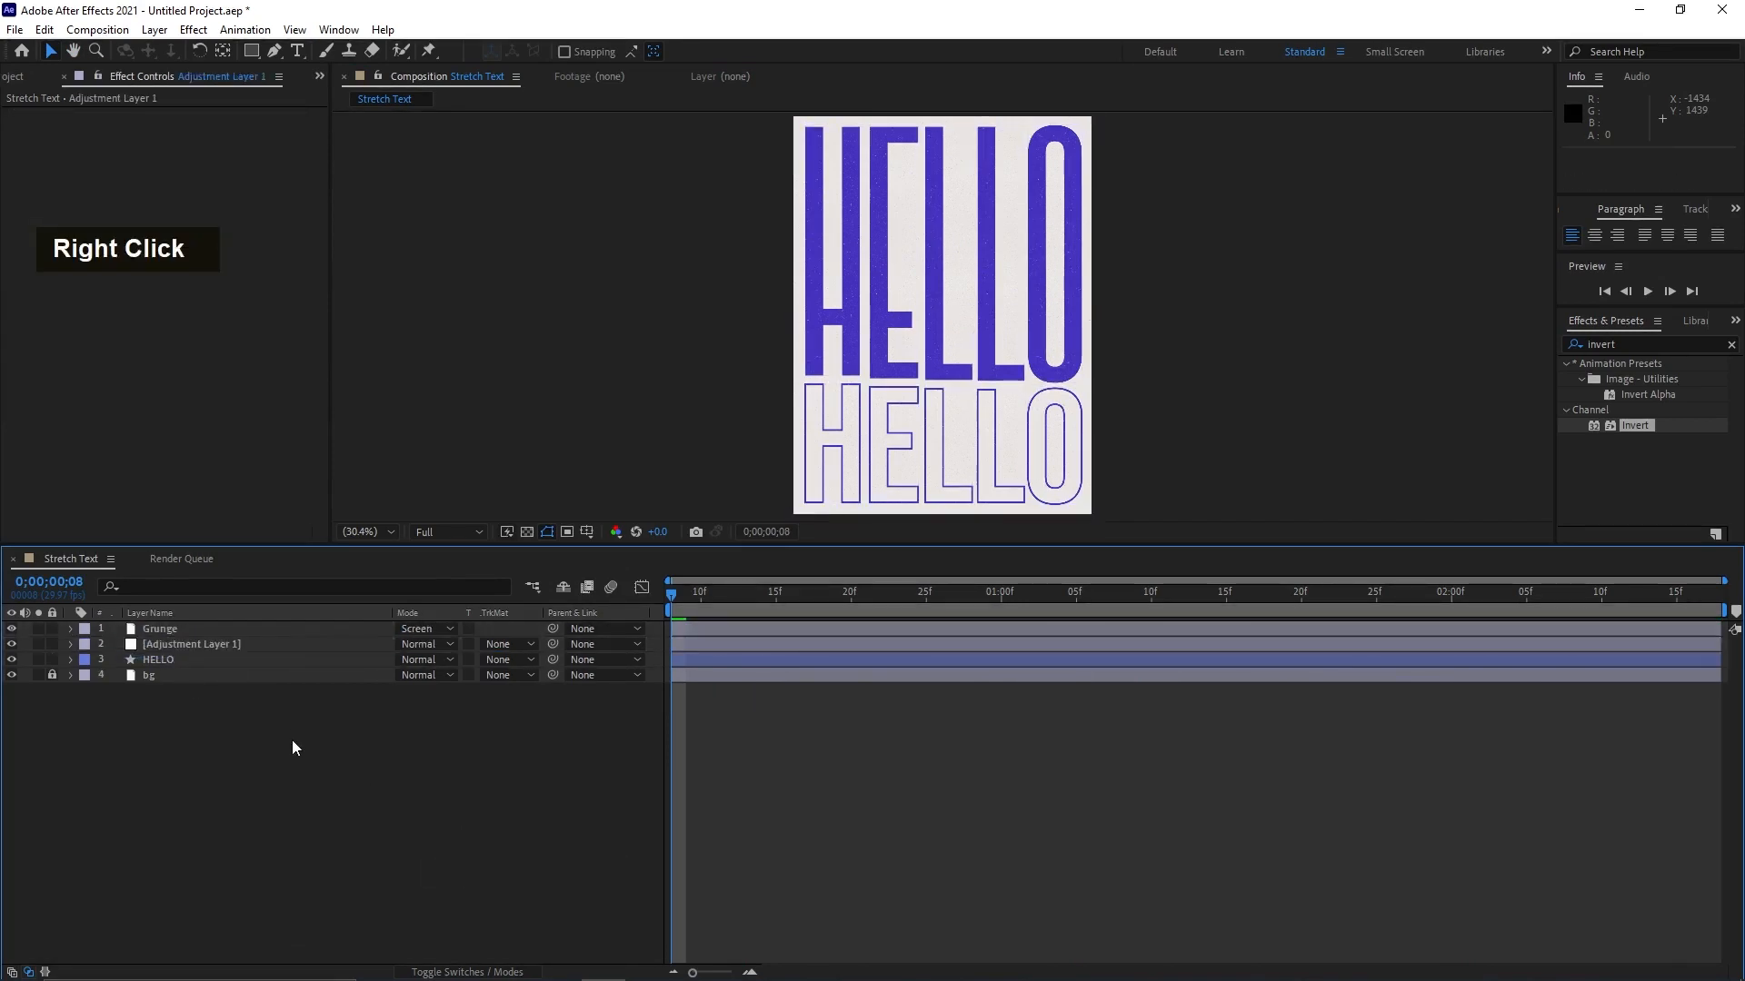
- Find the Turbulent Displace effect by searching for "displ" and apply it to the adjustment layer
{"action": "left_click", "coordinate": [1731, 346]}
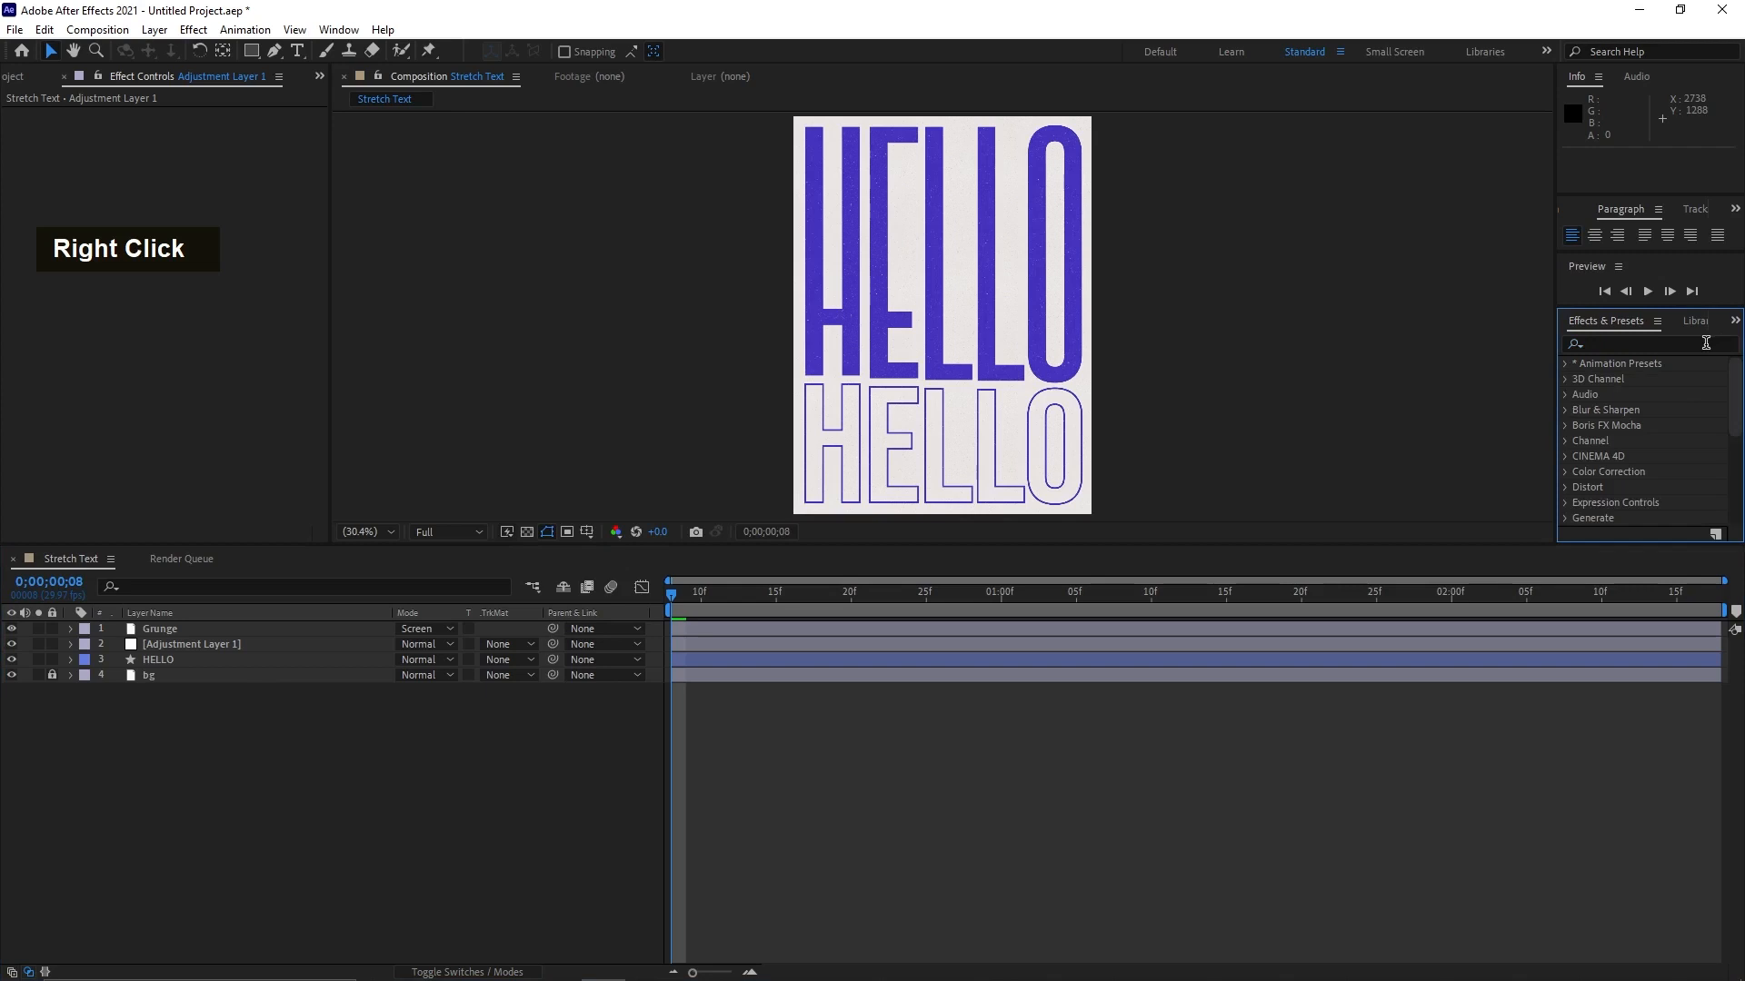
{"action": "double_click", "coordinate": [1682, 349]}
{"action": "type", "text": "displ"}
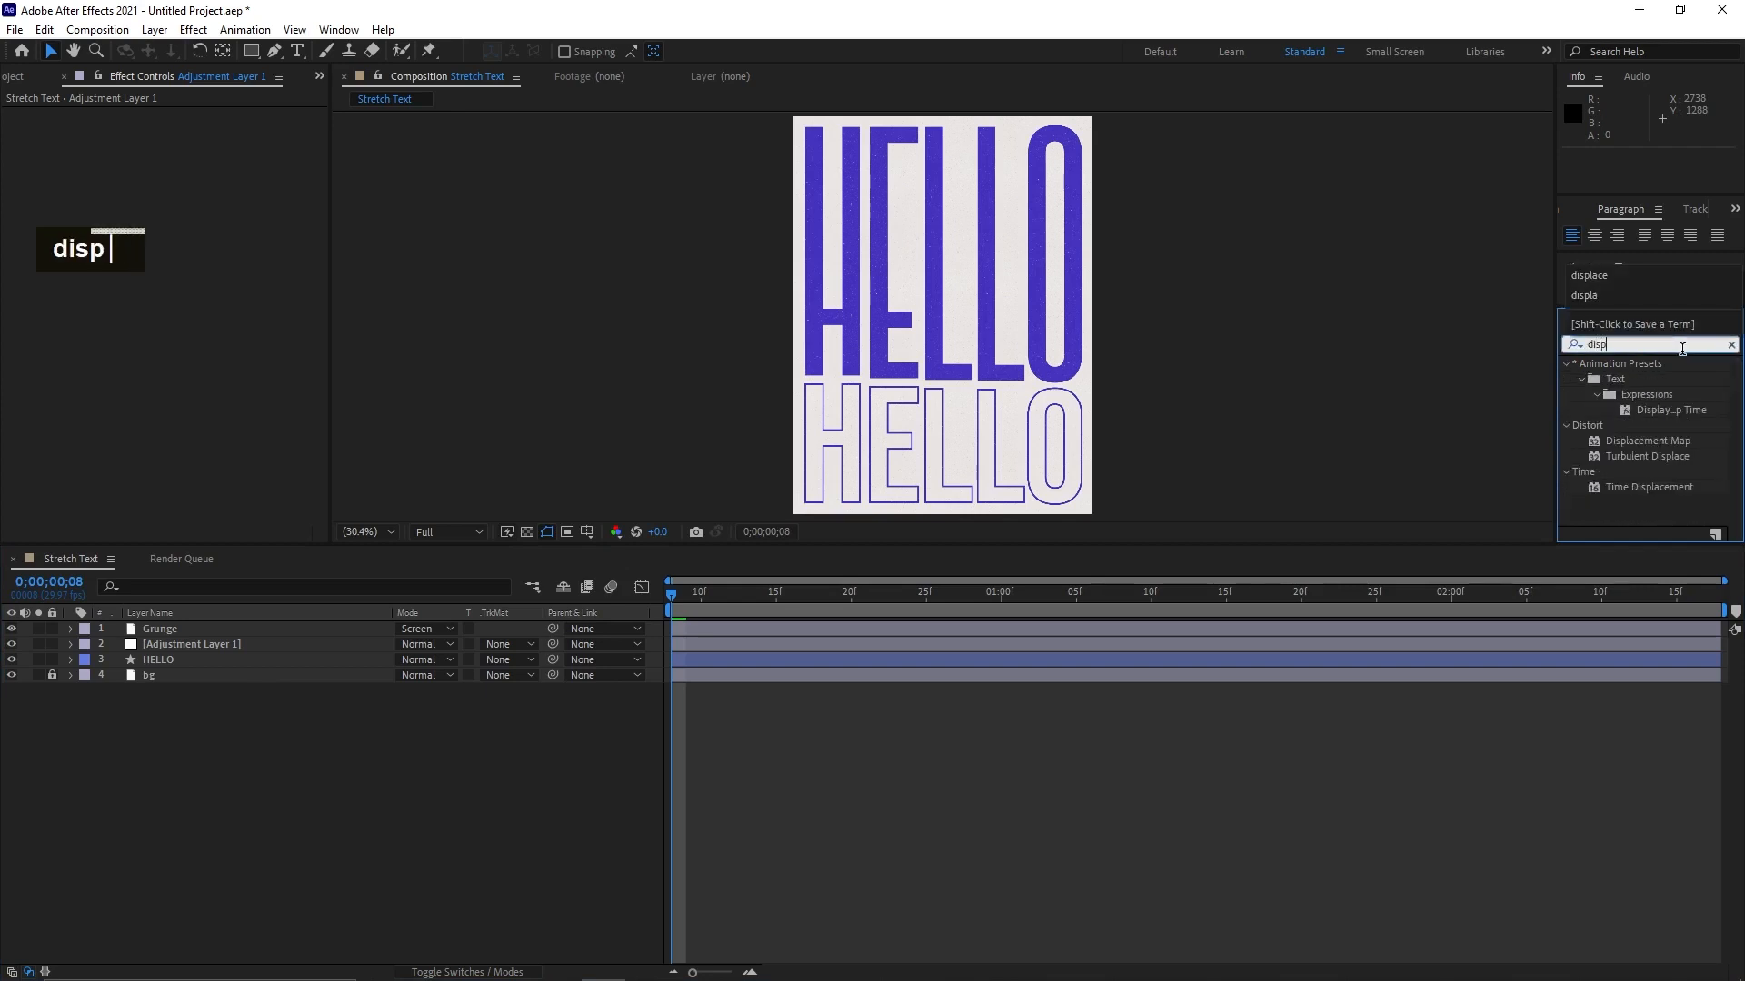
{"action": "double_click", "coordinate": [1627, 456]}
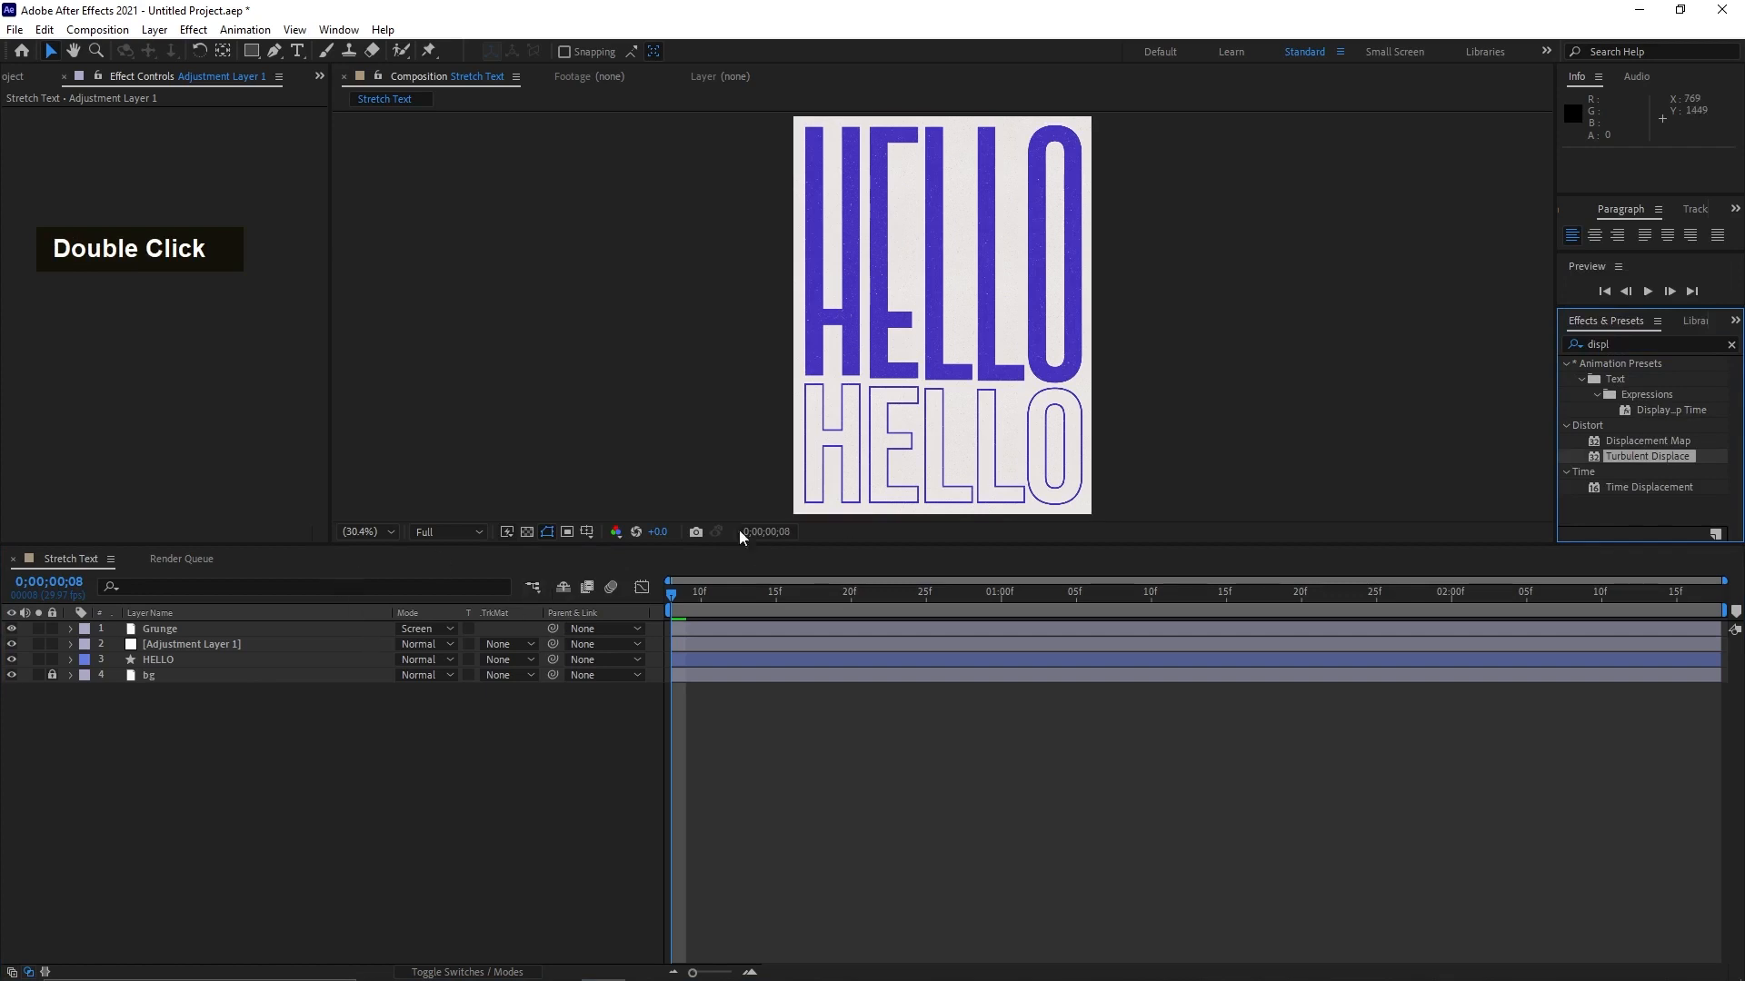
{"action": "left_click_drag", "start_coordinate": [1621, 456], "coordinate": [167, 640]}
{"action": "left_click", "coordinate": [165, 632]}
{"action": "left_click", "coordinate": [170, 646]}
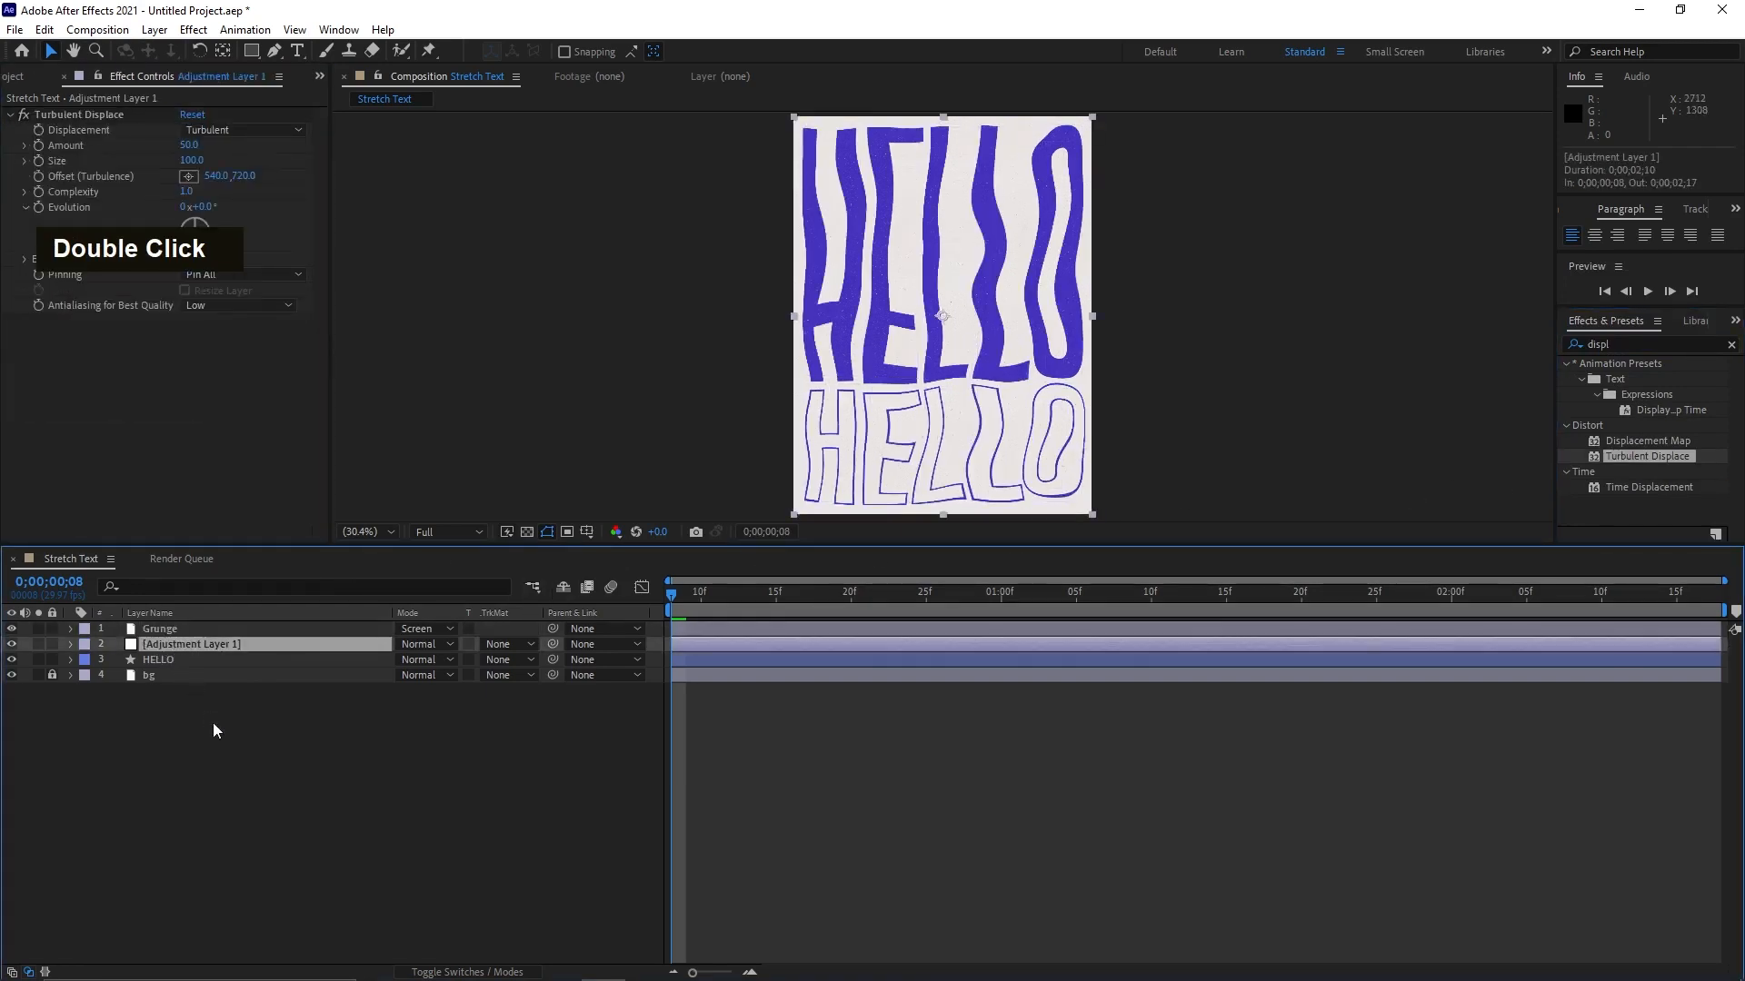
- Set the adjustment layer's Turbulent Displace to Amount 2, Complexity 10 and Size 35 for slightly rough letter edges
{"action": "left_click", "coordinate": [233, 414]}
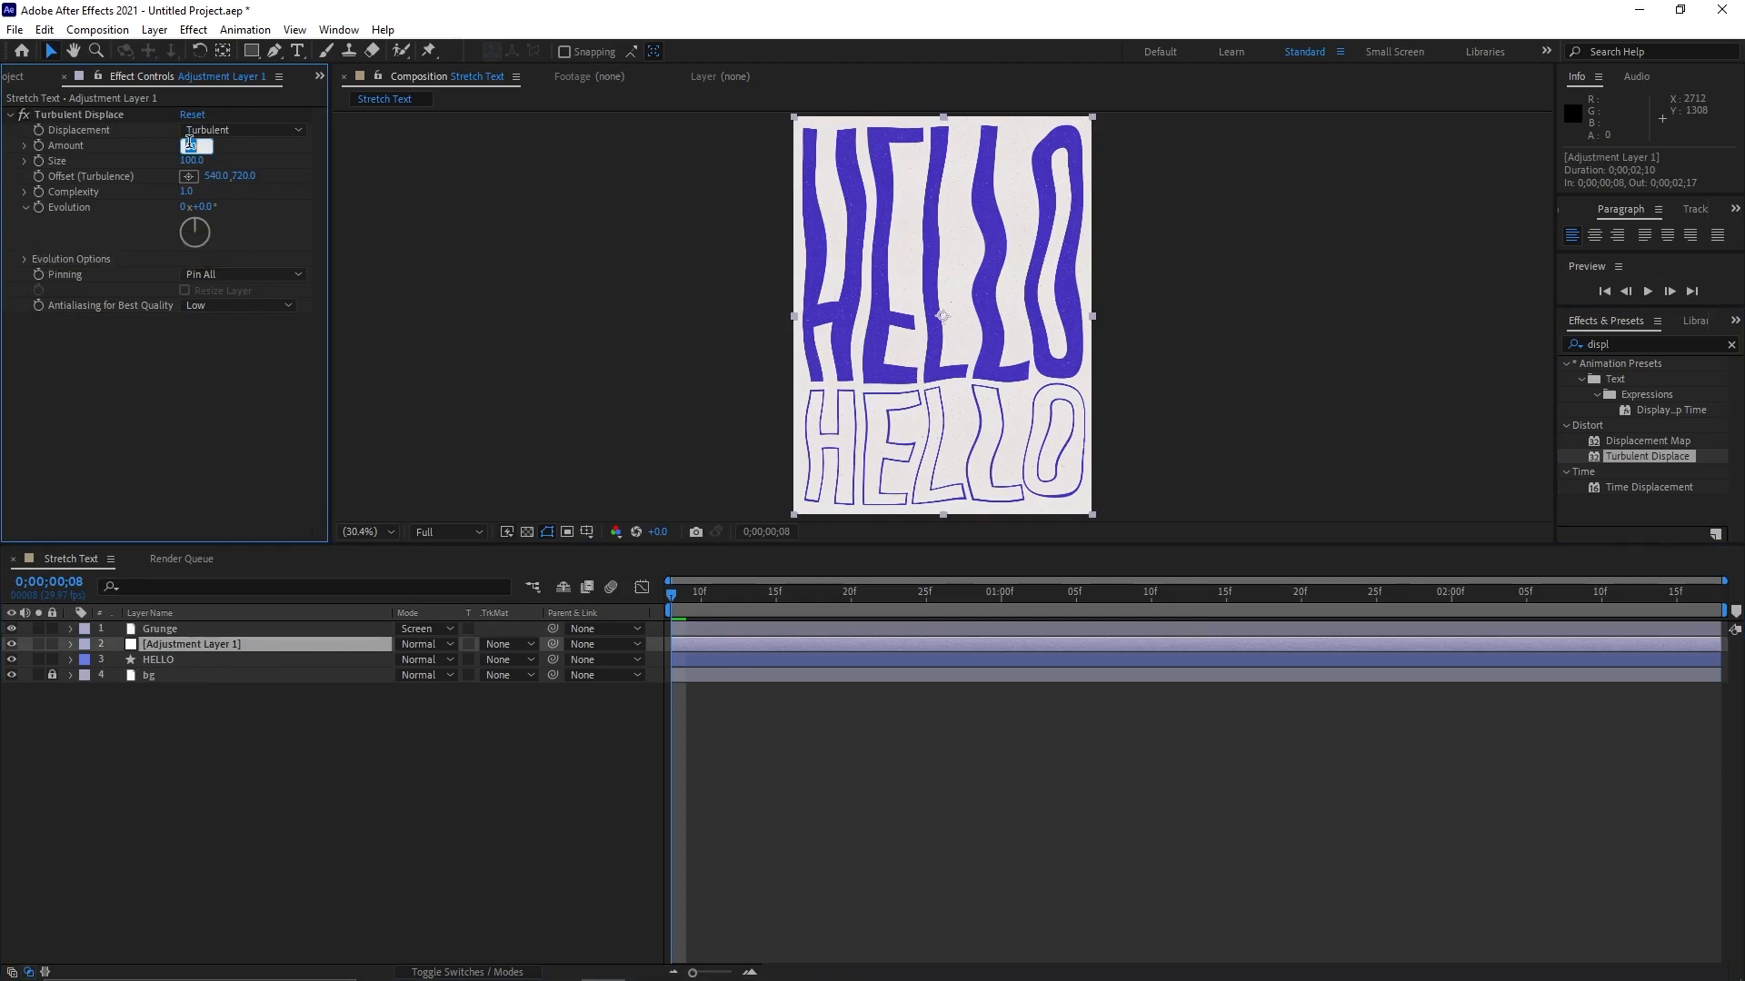
{"action": "type", "text": "2"}
{"action": "key", "text": "Return"}
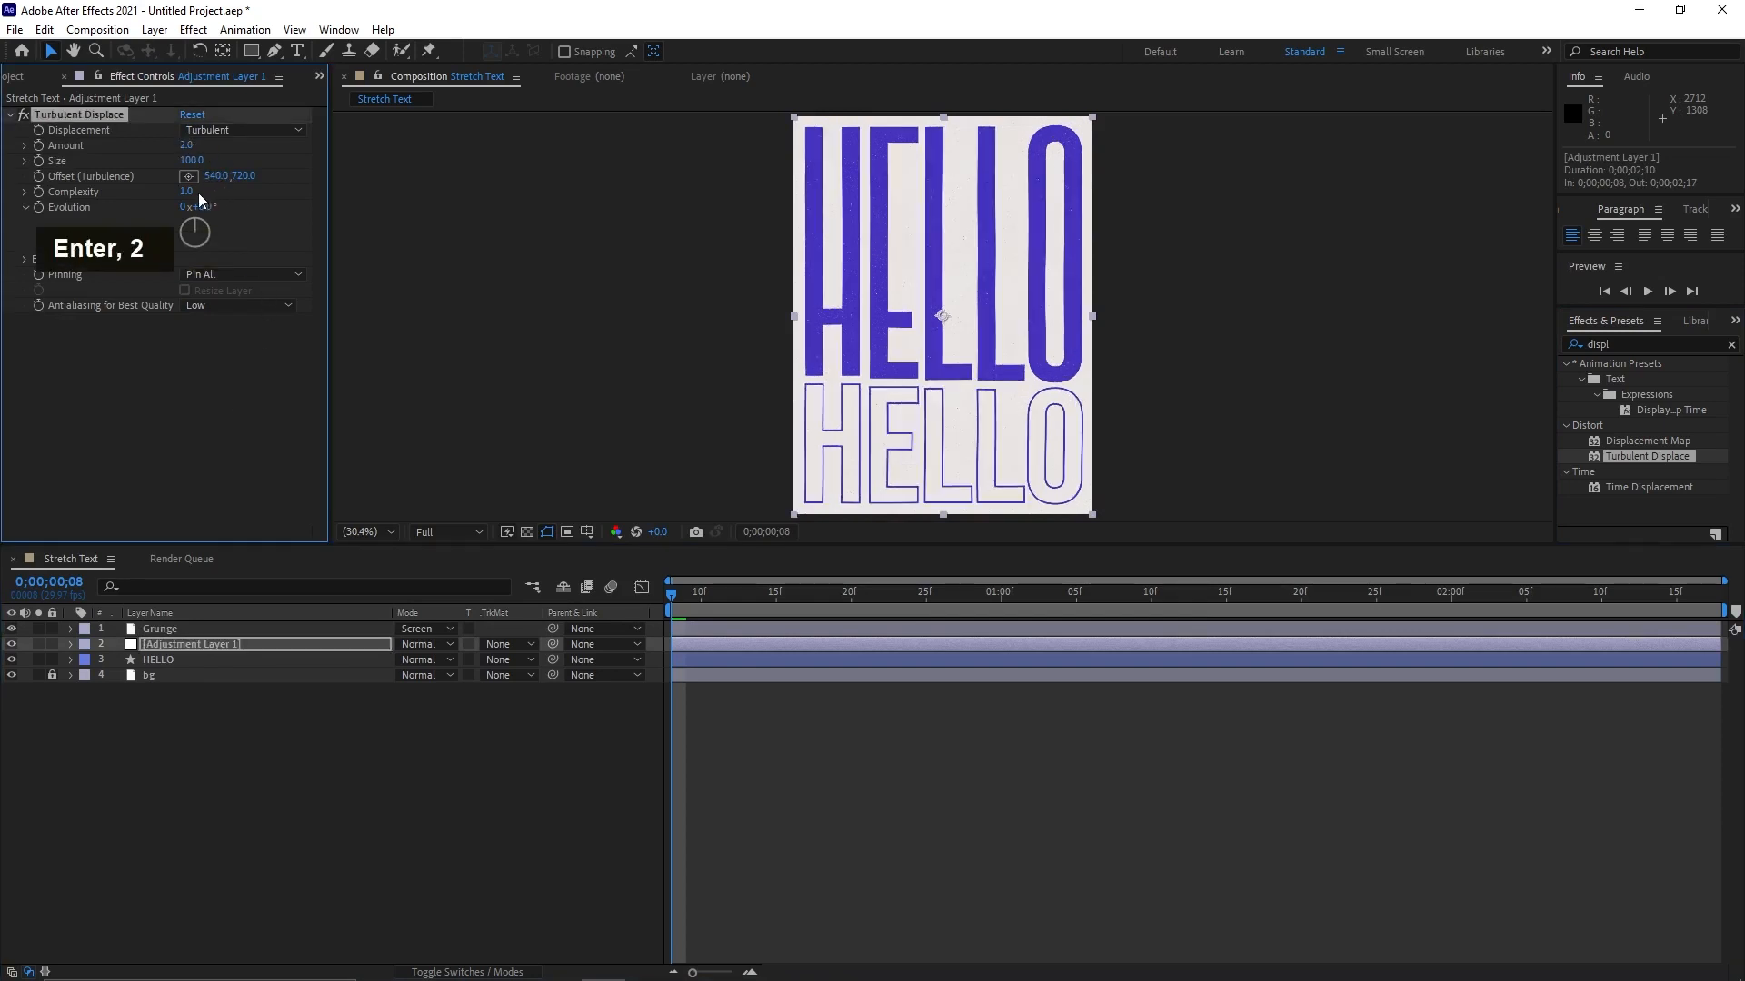
{"action": "type", "text": "10"}
{"action": "key", "text": "Return"}
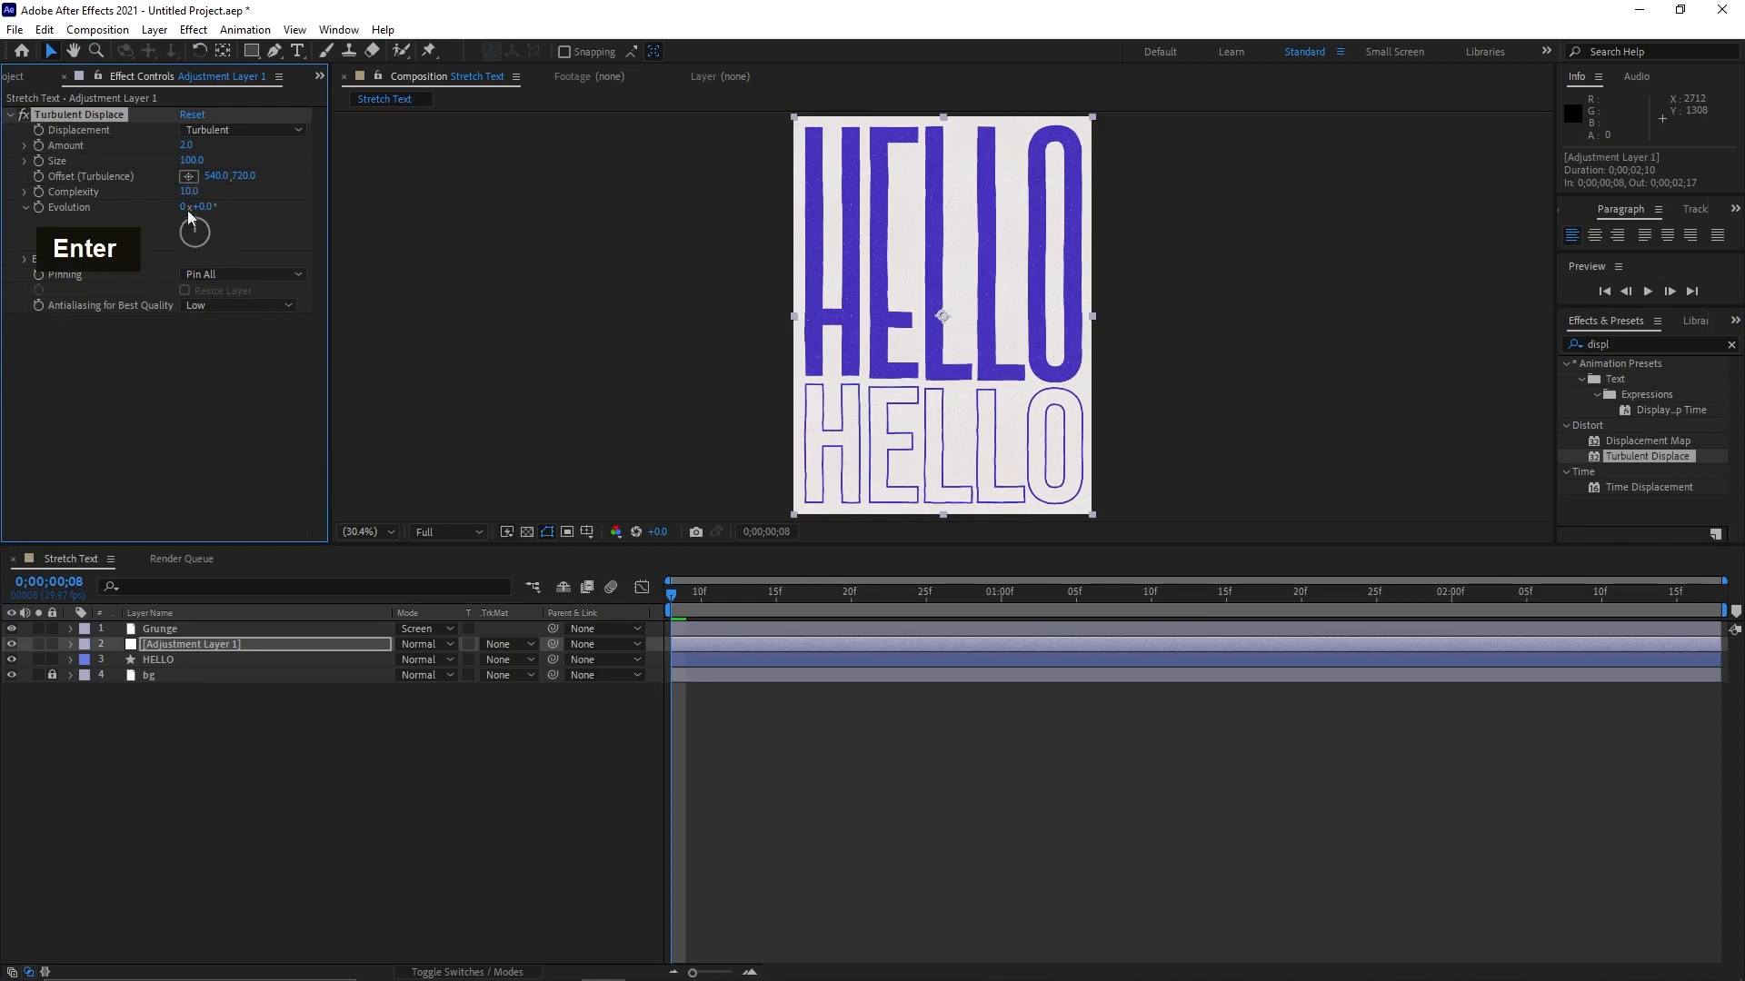
{"action": "double_click", "coordinate": [196, 161]}
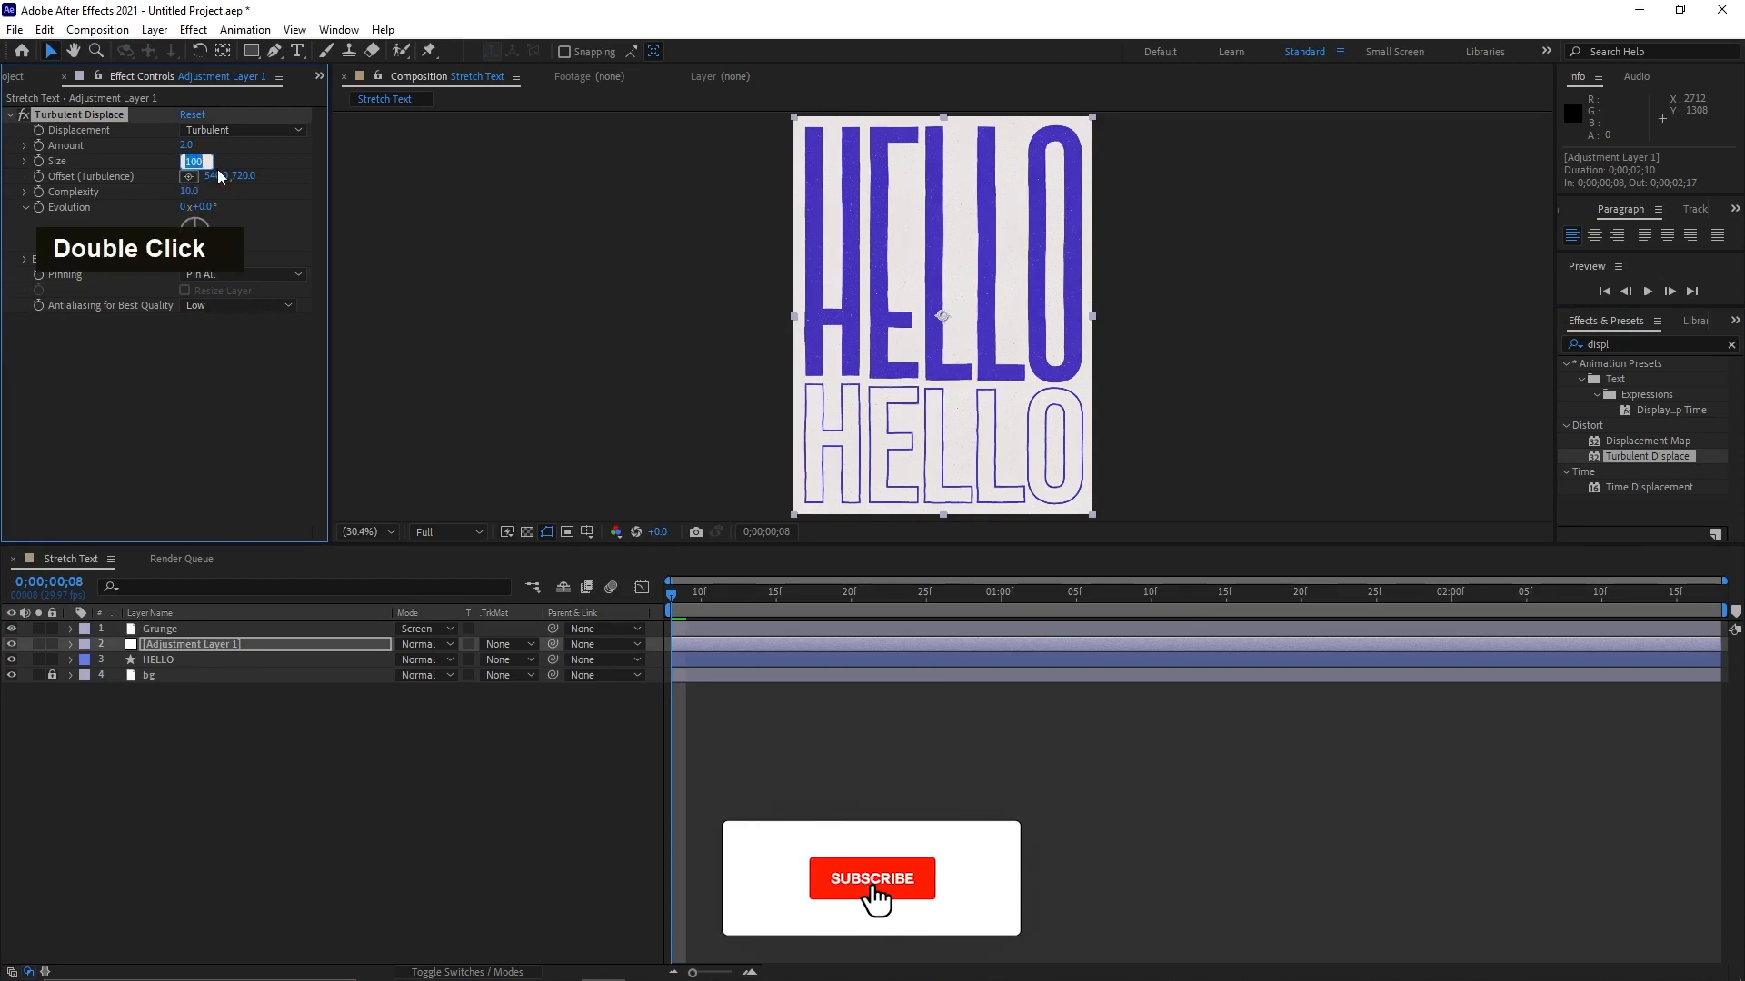
{"action": "type", "text": "35"}
{"action": "key", "text": "Return"}
- Scrub through the animation and examine the displaced letter edges and grunge texture up close
{"action": "mouse_move", "coordinate": [843, 615]}
{"action": "left_mouse_down"}
{"action": "mouse_move", "coordinate": [727, 590]}
{"action": "mouse_move", "coordinate": [836, 595]}
{"action": "left_mouse_up"}
{"action": "scroll", "coordinate": [932, 268], "scroll_direction": "up", "scroll_amount": 5}
{"action": "scroll", "coordinate": [932, 277], "scroll_direction": "down", "scroll_amount": 3}
{"action": "left_click_drag", "start_coordinate": [827, 608], "coordinate": [623, 607]}
- Fit the composition in an enlarged viewer and preview the animation with the displaced edges
{"action": "left_click", "coordinate": [361, 533]}
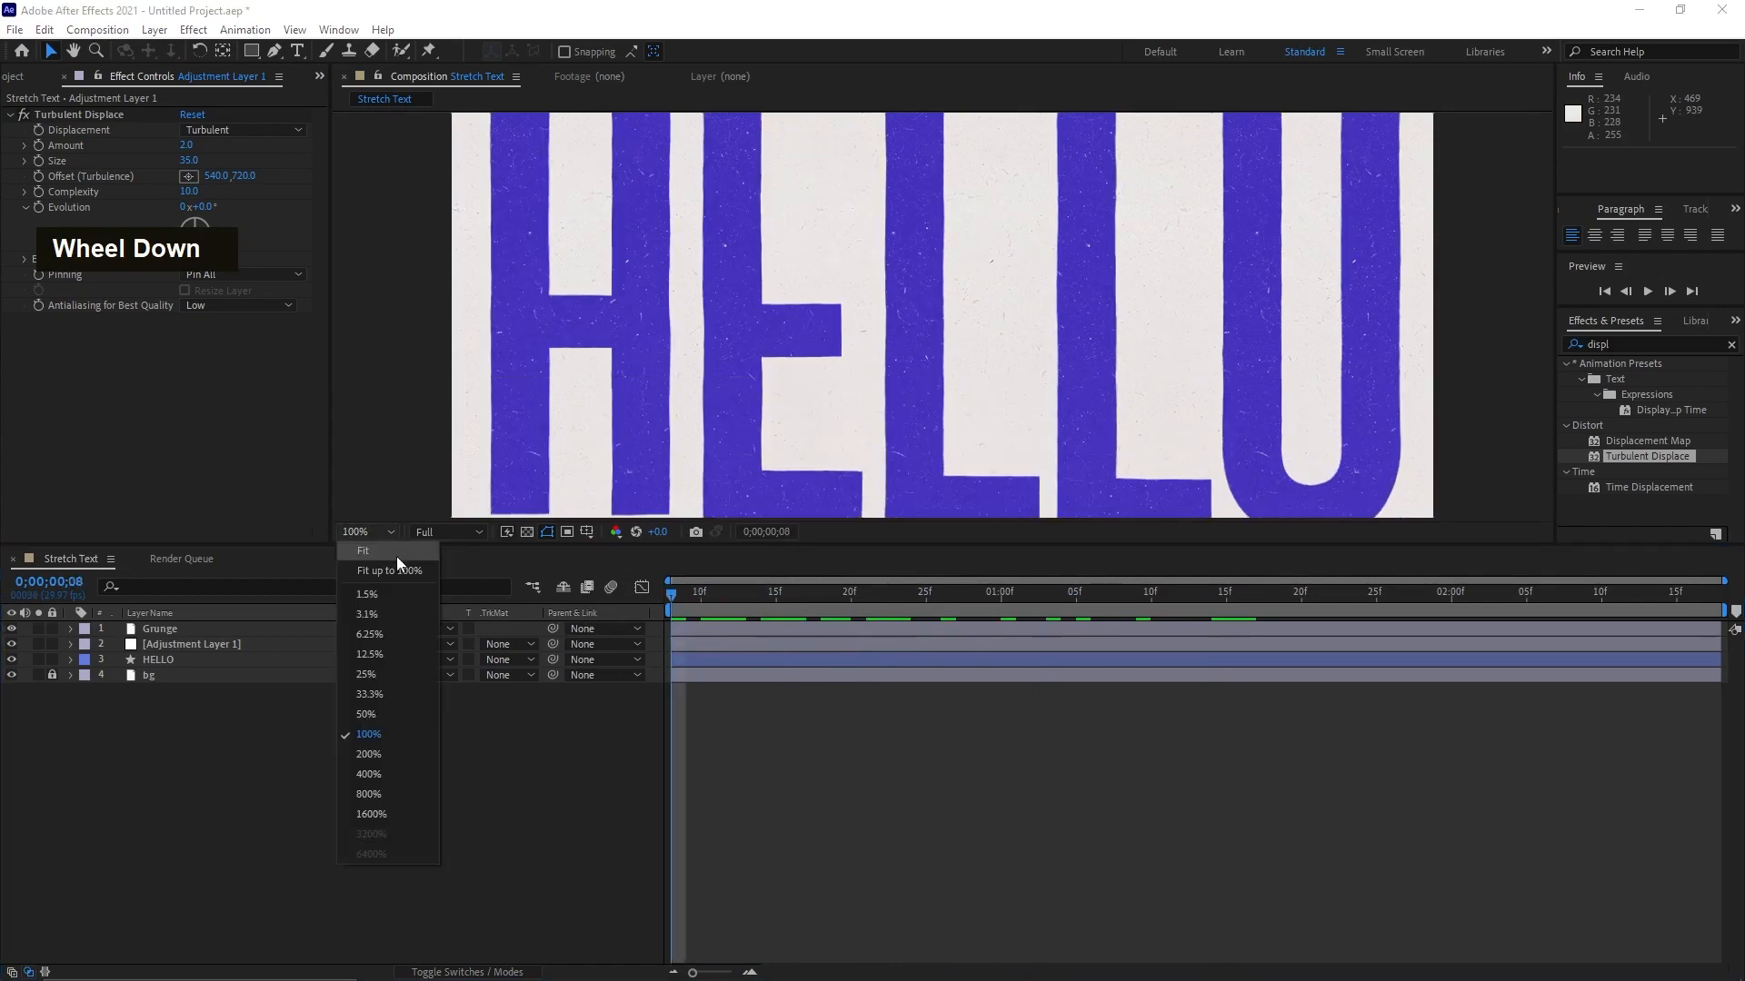
{"action": "left_click", "coordinate": [396, 552]}
{"action": "double_click", "coordinate": [1033, 568]}
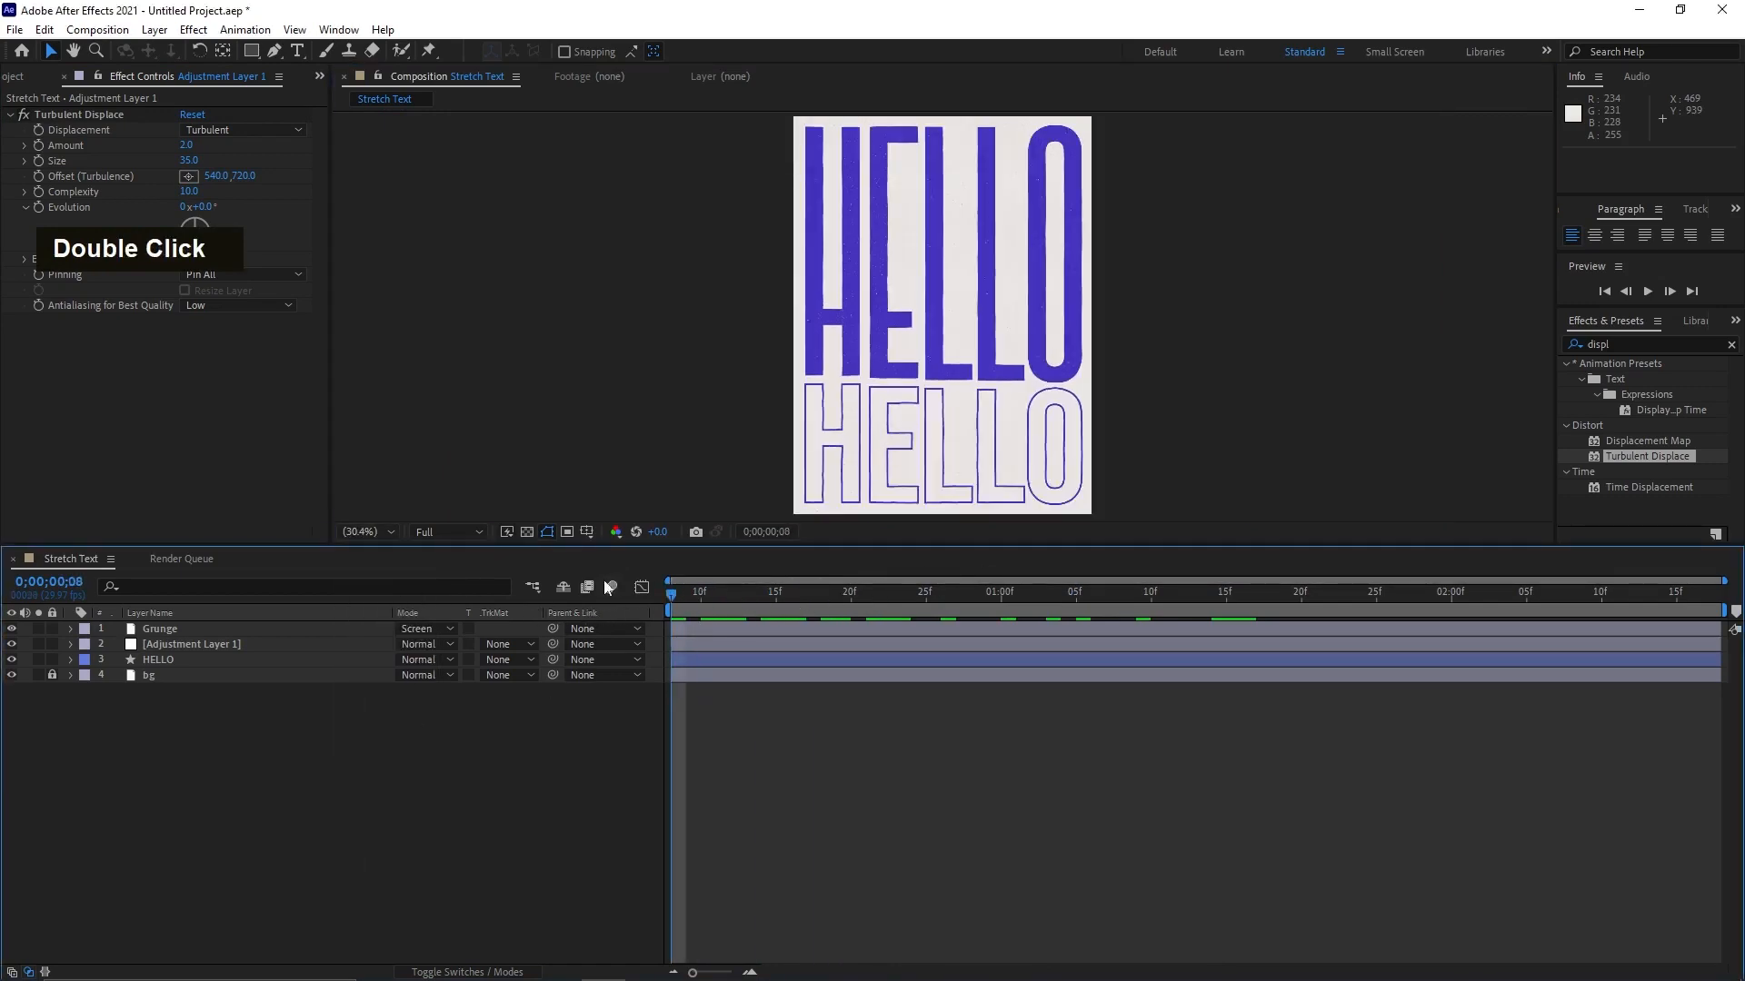
{"action": "left_click_drag", "start_coordinate": [646, 545], "coordinate": [645, 658]}
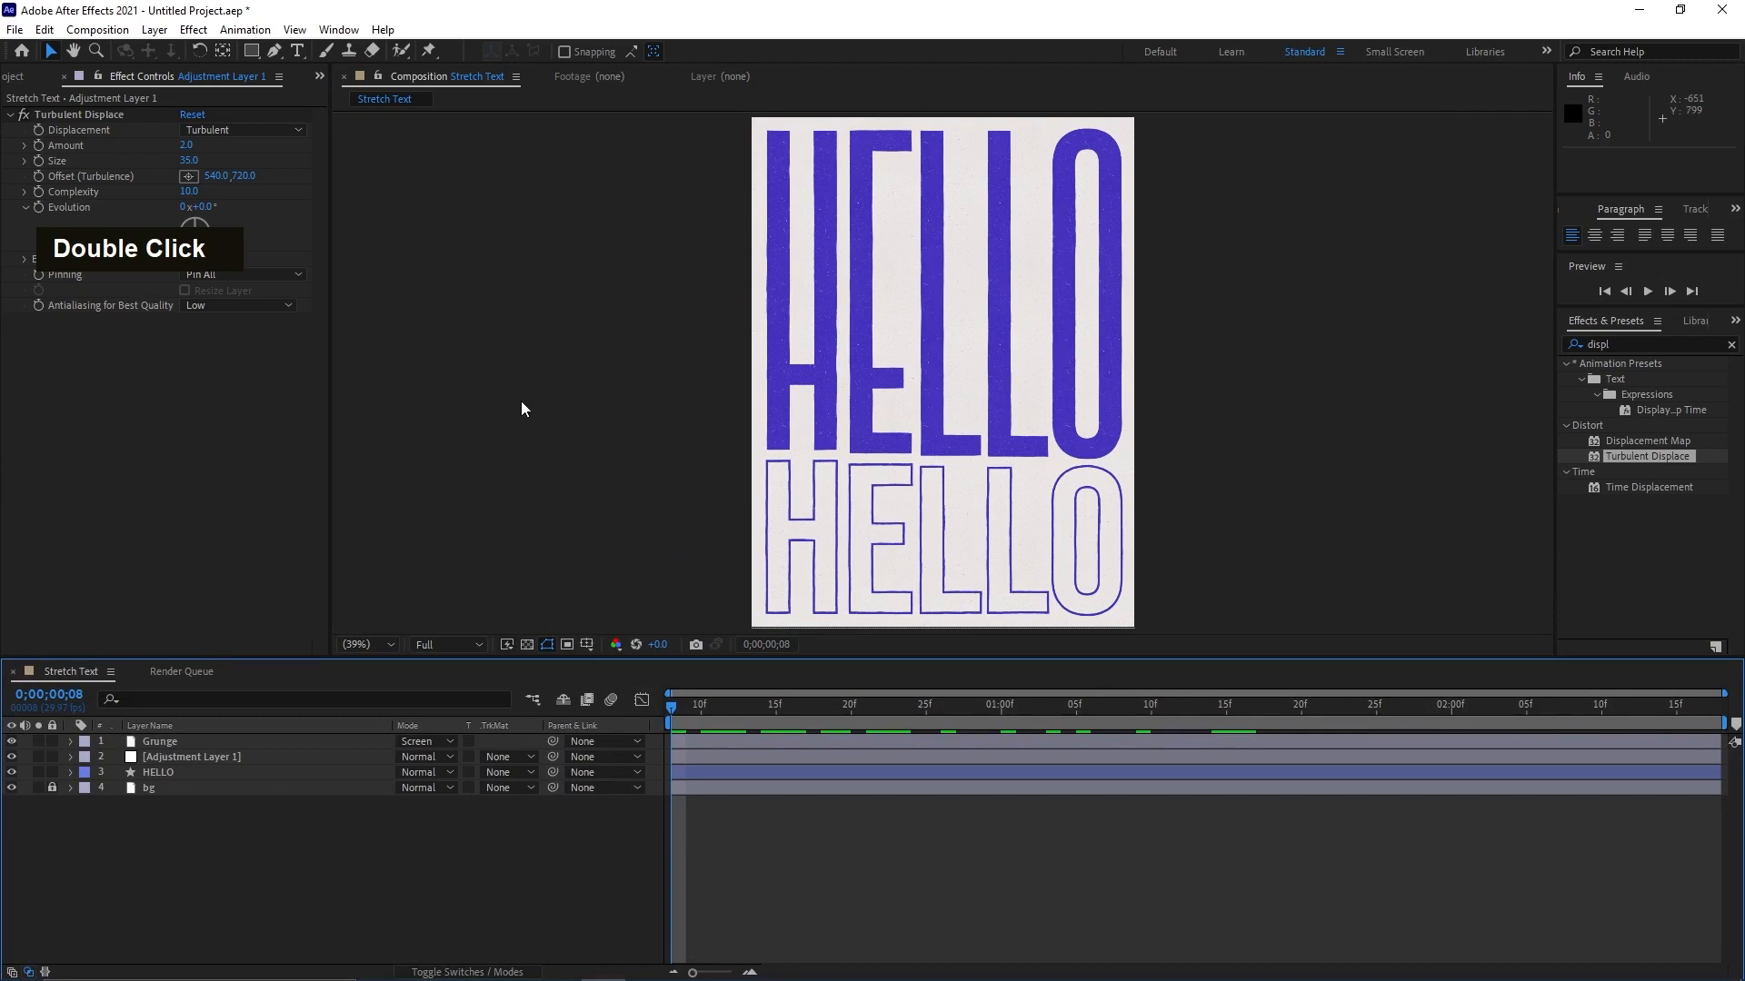
{"action": "key", "text": "space"}
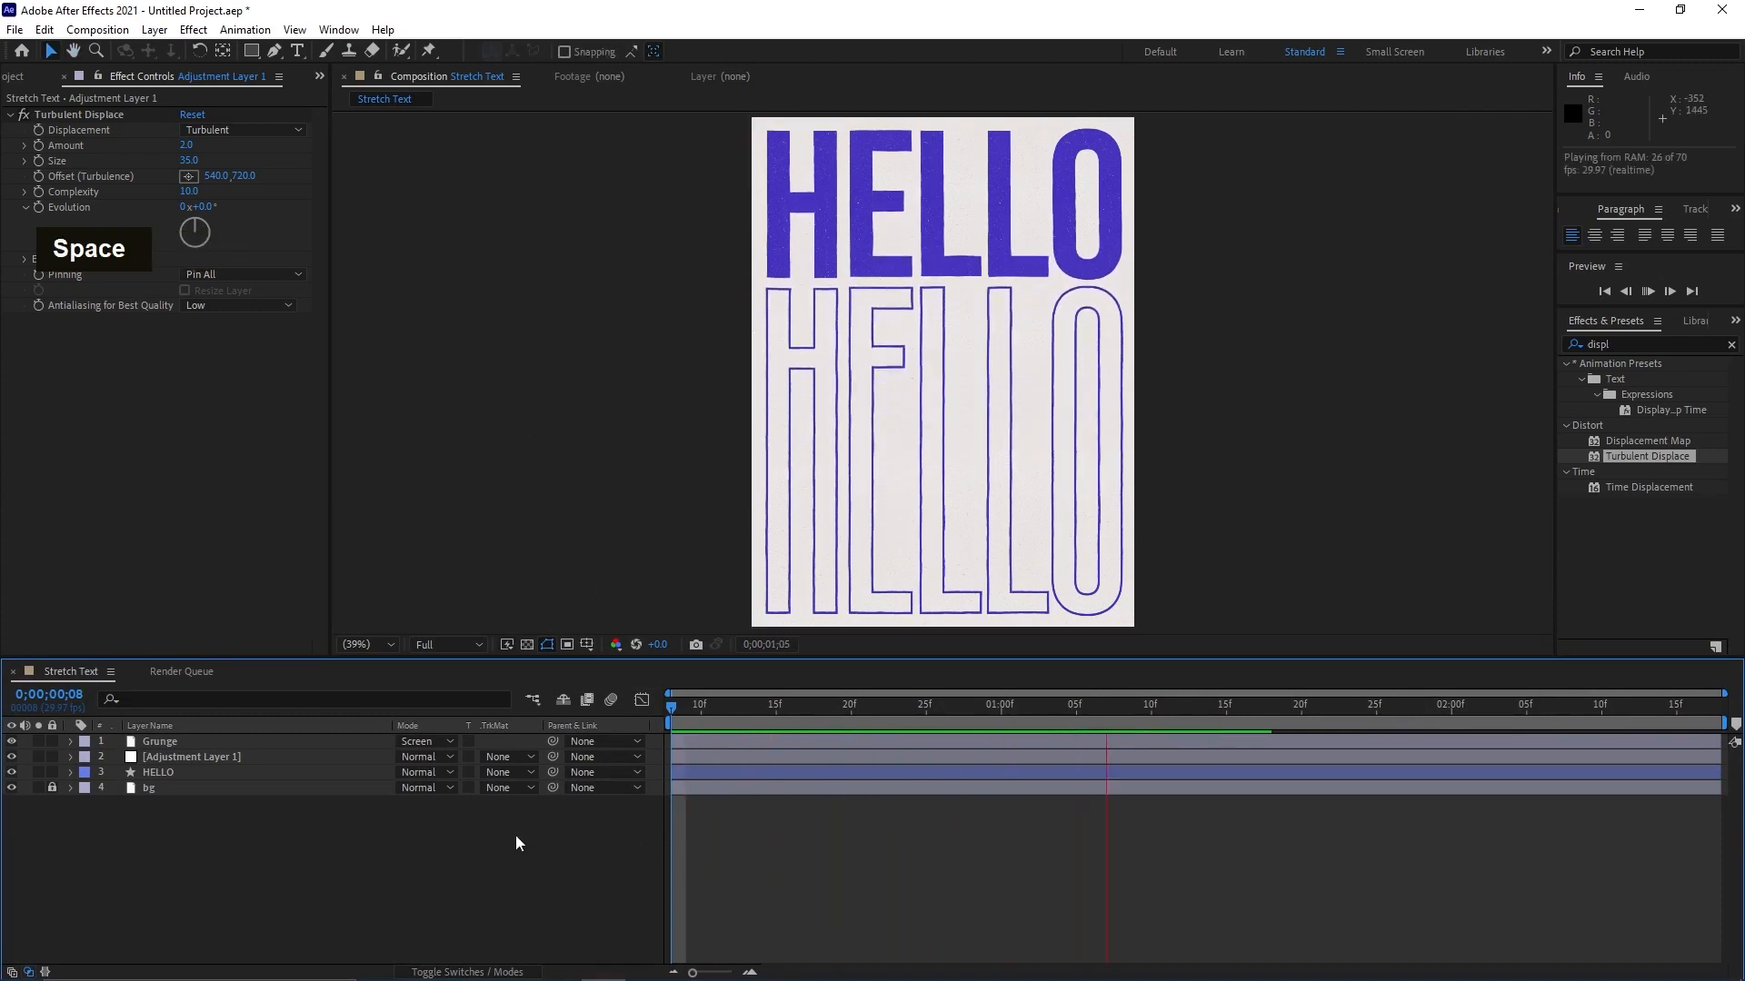